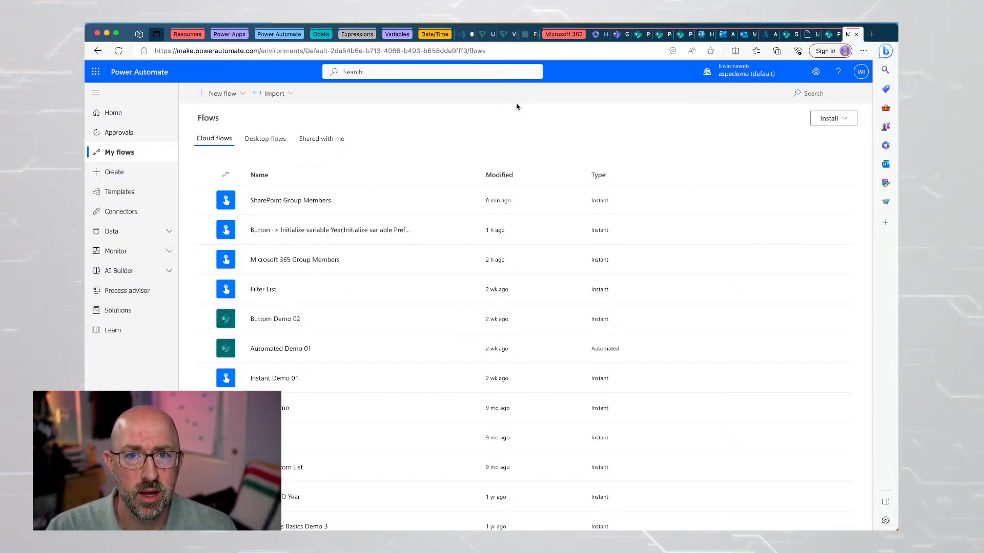
Create an instant cloud flow that uses the "Manually trigger a flow" trigger.
left_click(208, 94)
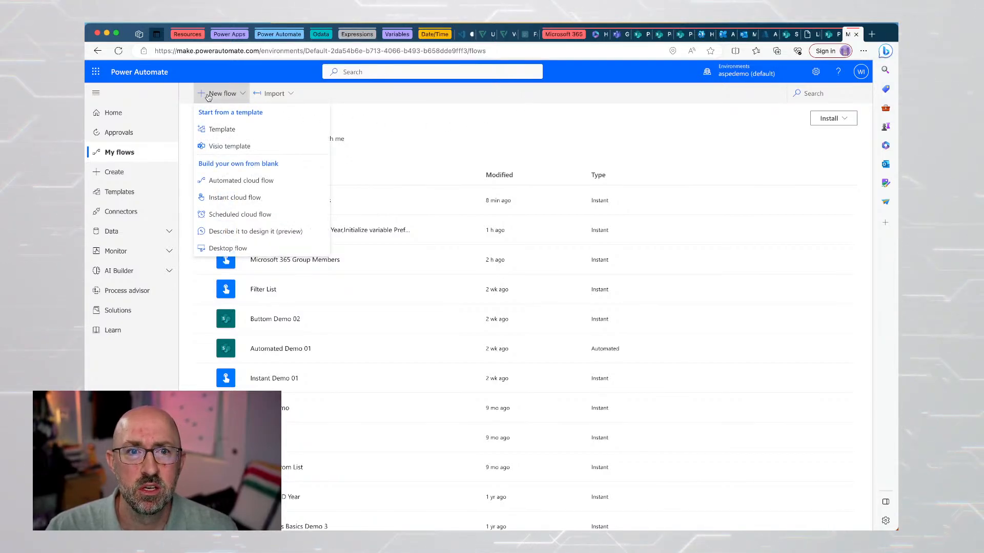
left_click(270, 198)
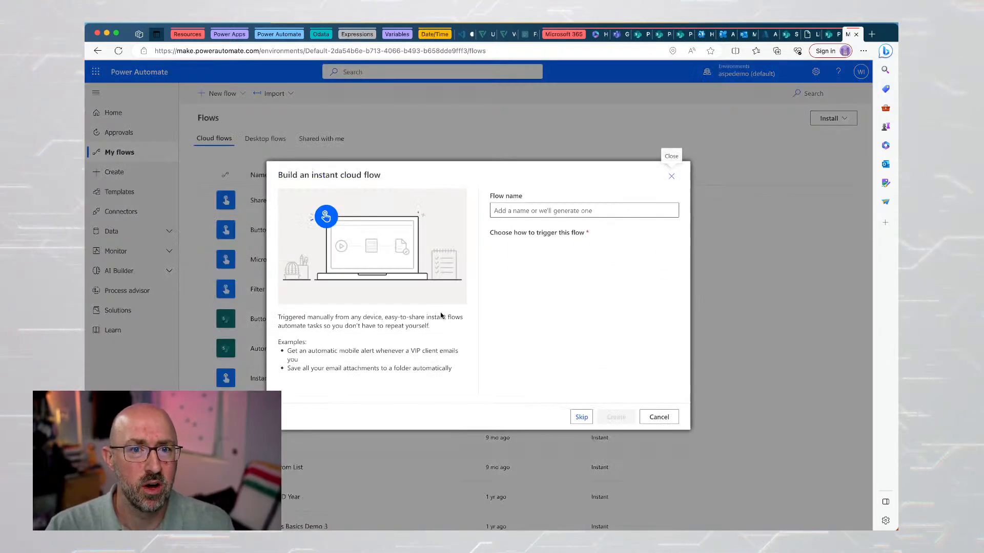
left_click(599, 260)
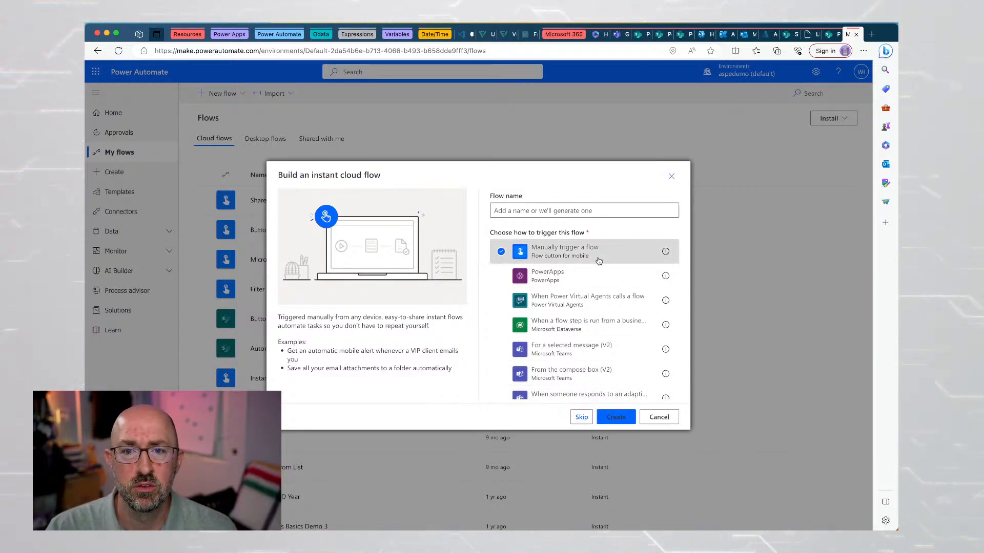
left_click(621, 417)
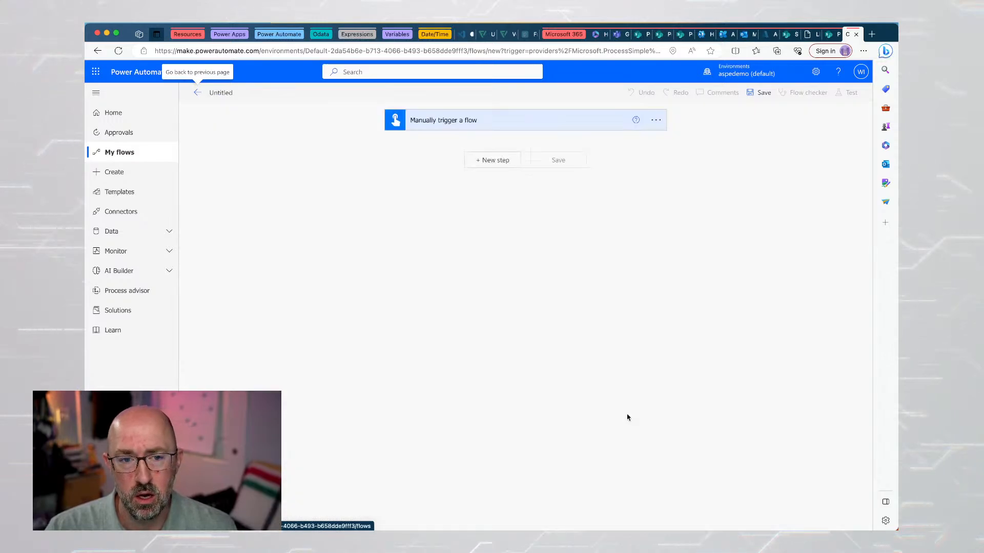
Search the operations for "email" and add the Office 365 Outlook action Send an email (V2) after the trigger.
left_click(482, 161)
type("emai")
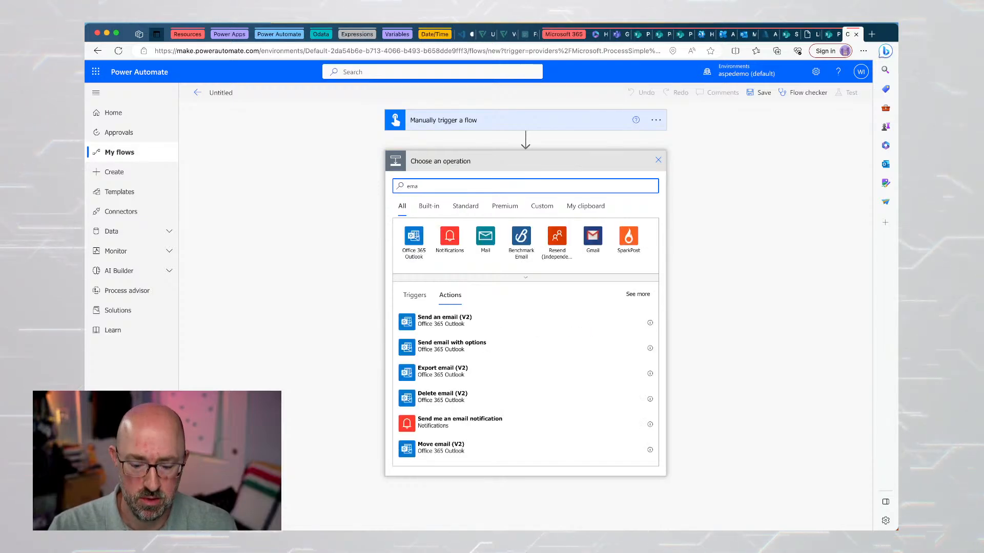
type("l")
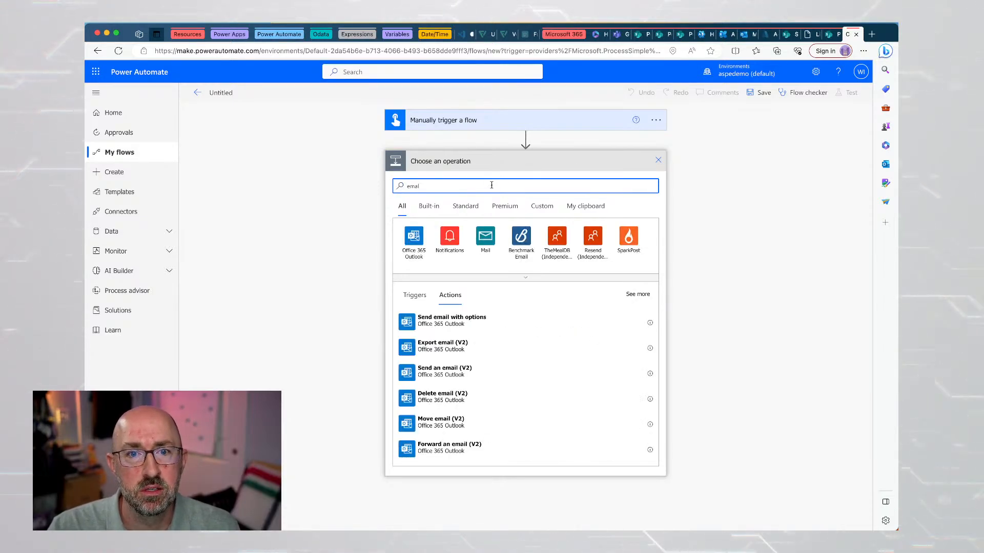
key("BackSpace")
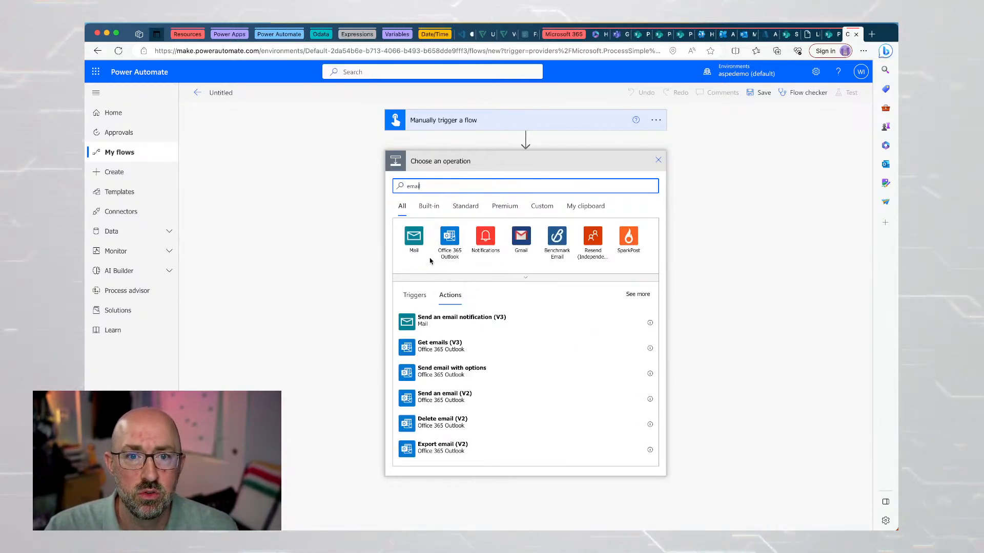
type("l")
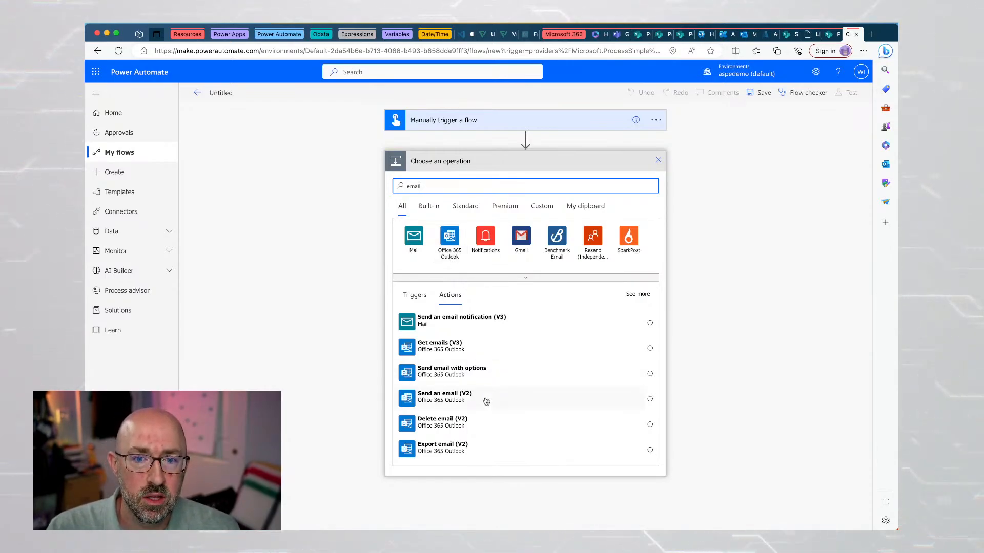
left_click(486, 401)
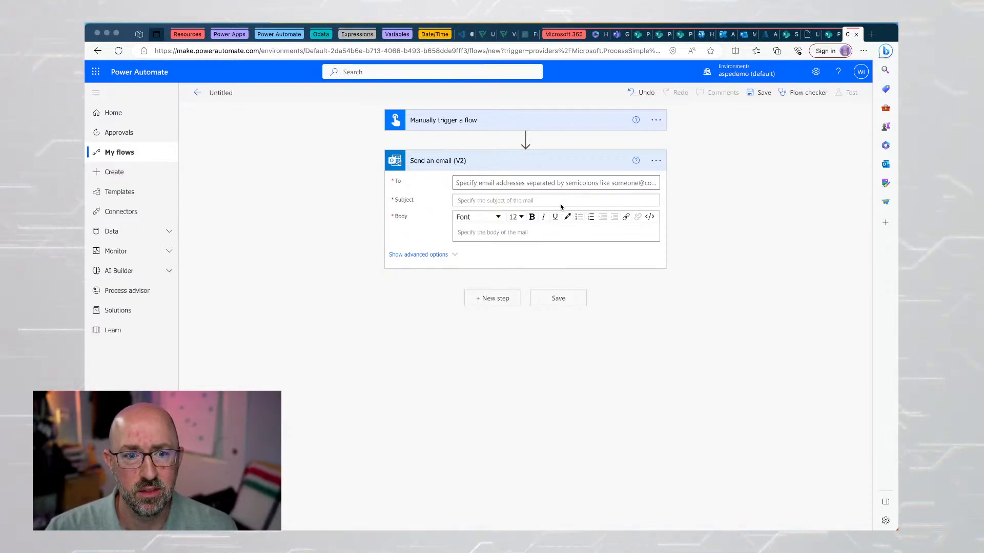
Show the email action's advanced options and examine the dynamic content offered for its To, Subject and Body fields.
left_click(425, 255)
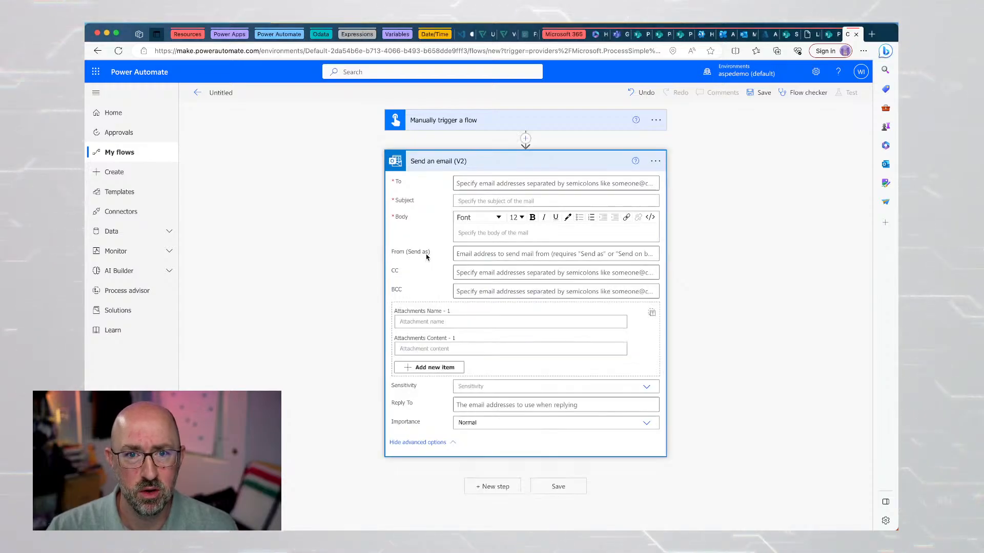
left_click(527, 183)
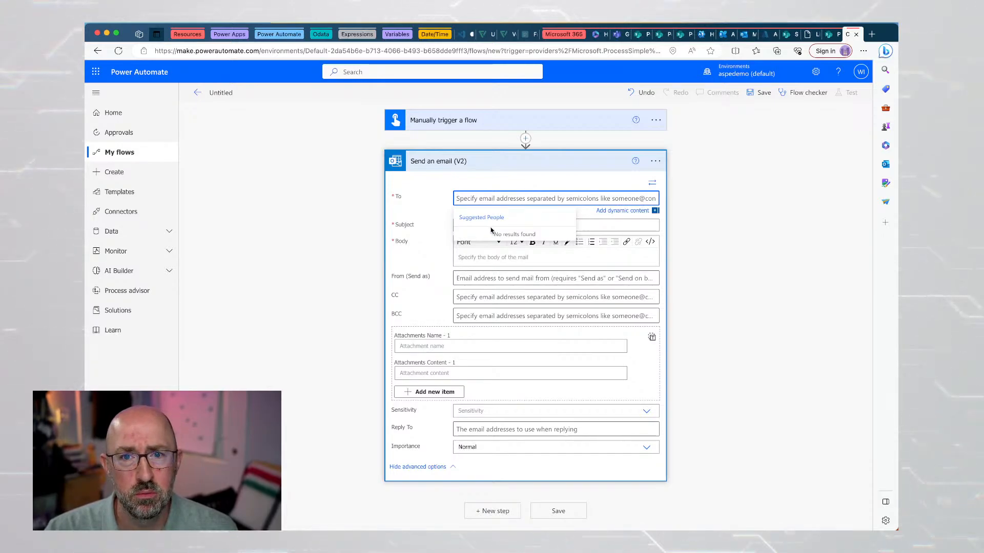
left_click(623, 210)
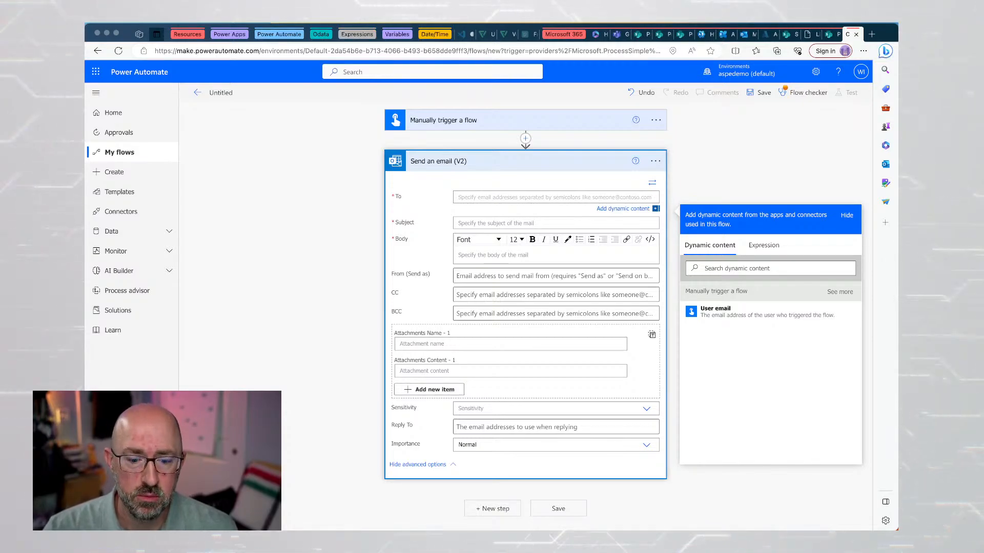
left_click(479, 225)
left_click(479, 224)
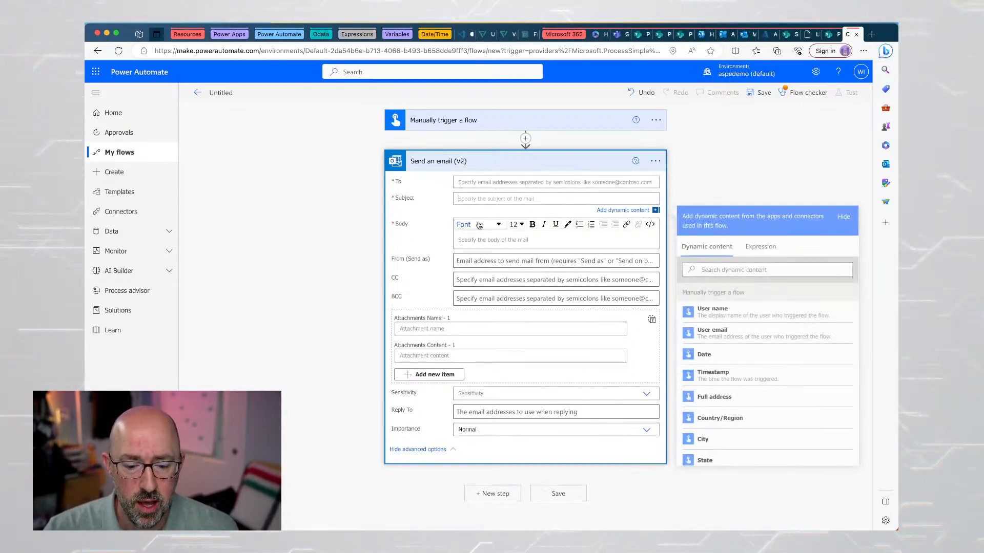
left_click(476, 241)
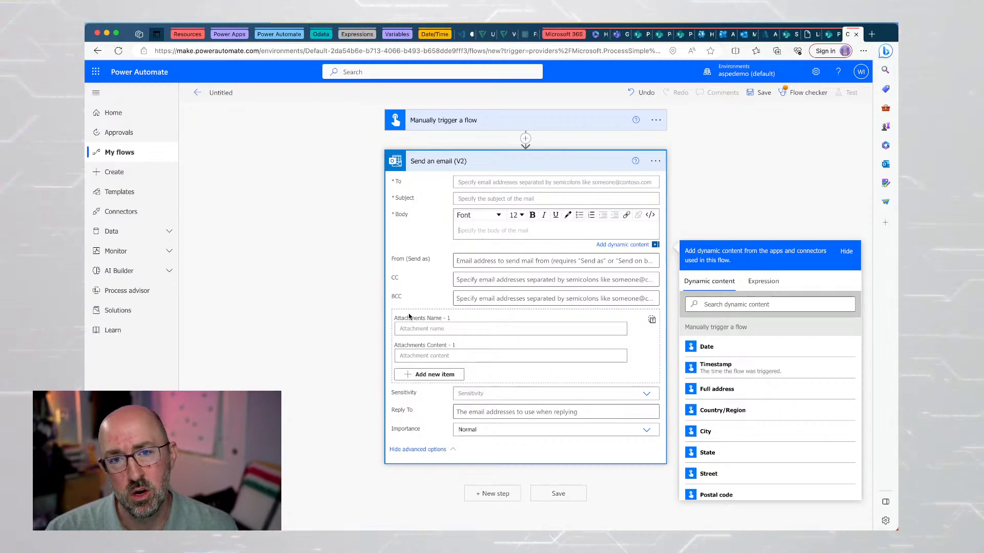
left_click(351, 254)
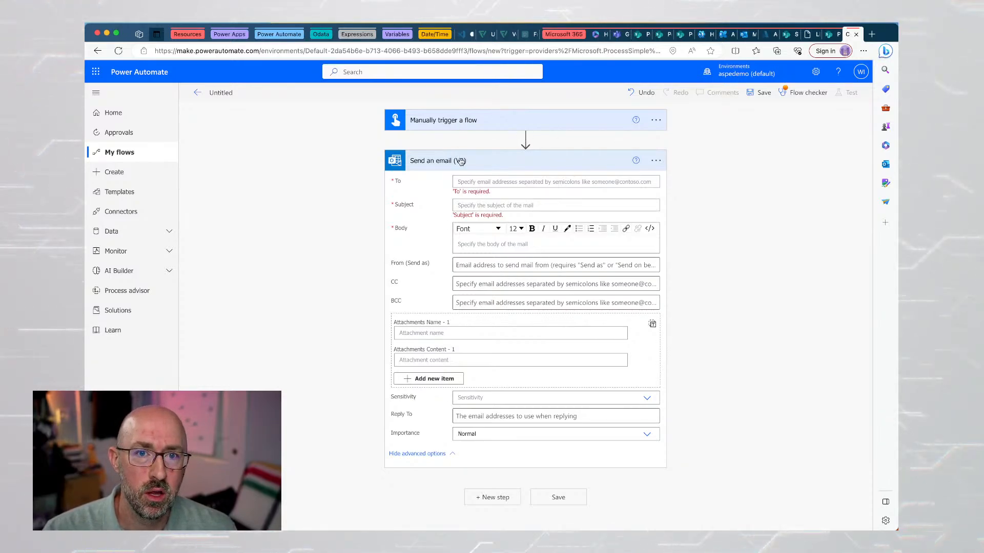
Insert a SharePoint Get items action between the trigger and the email action, searching the operations for "sharepoint groups".
left_click(526, 140)
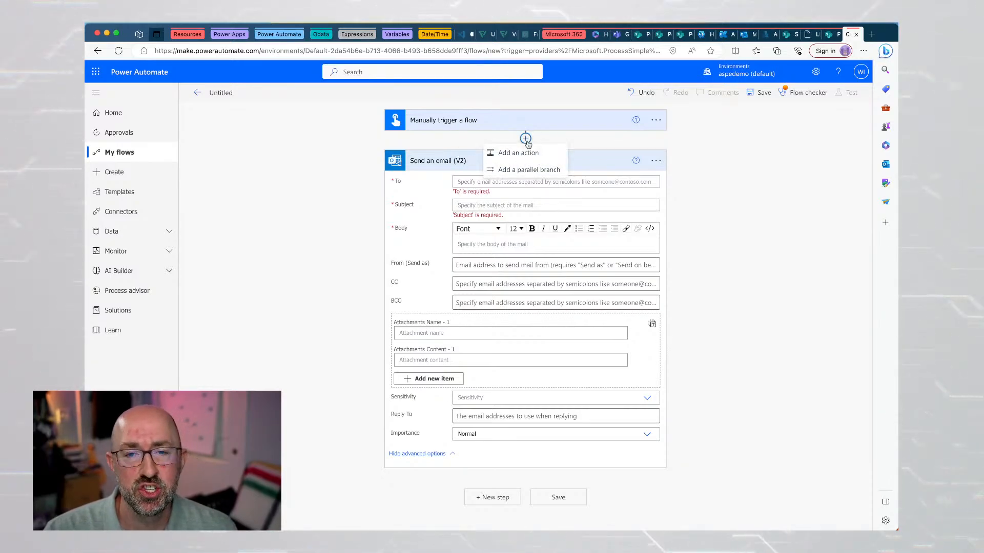
left_click(520, 153)
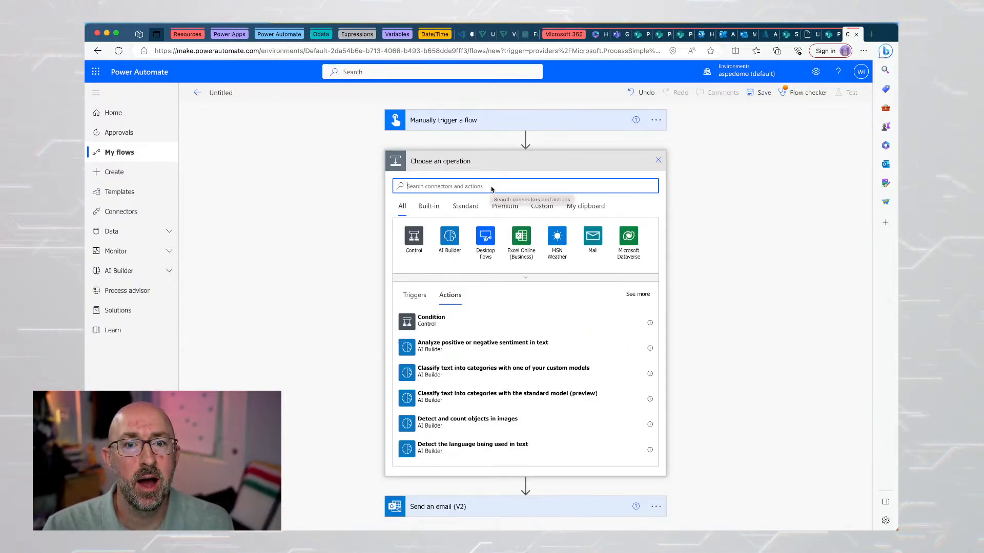
type("groups")
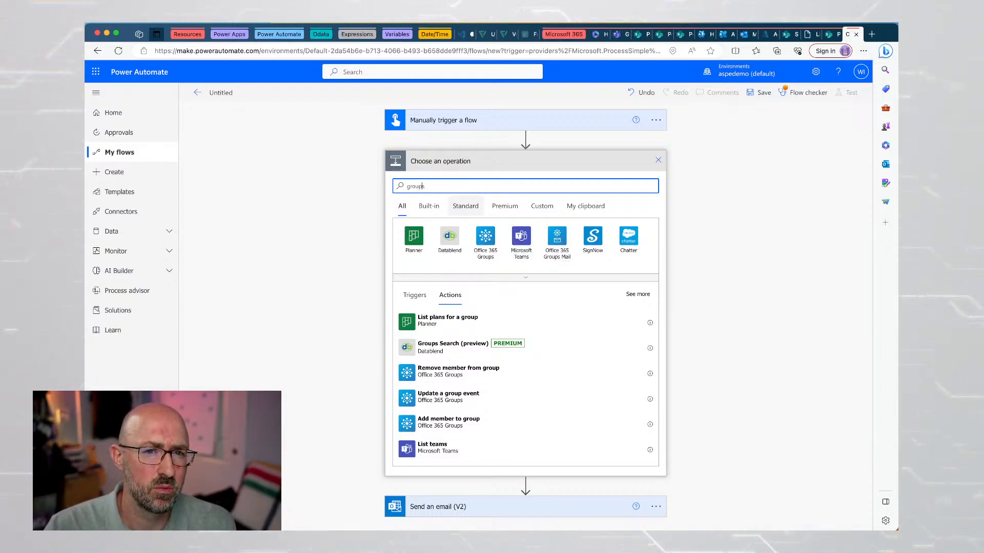
left_click(408, 186)
type("sharepoint")
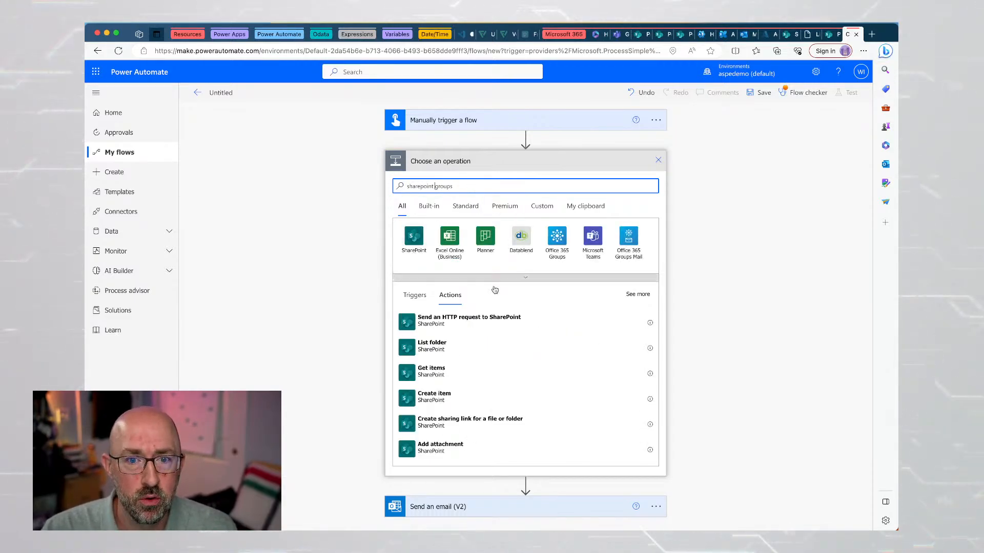
scroll(498, 355, "down", 1)
scroll(498, 355, "down", 4)
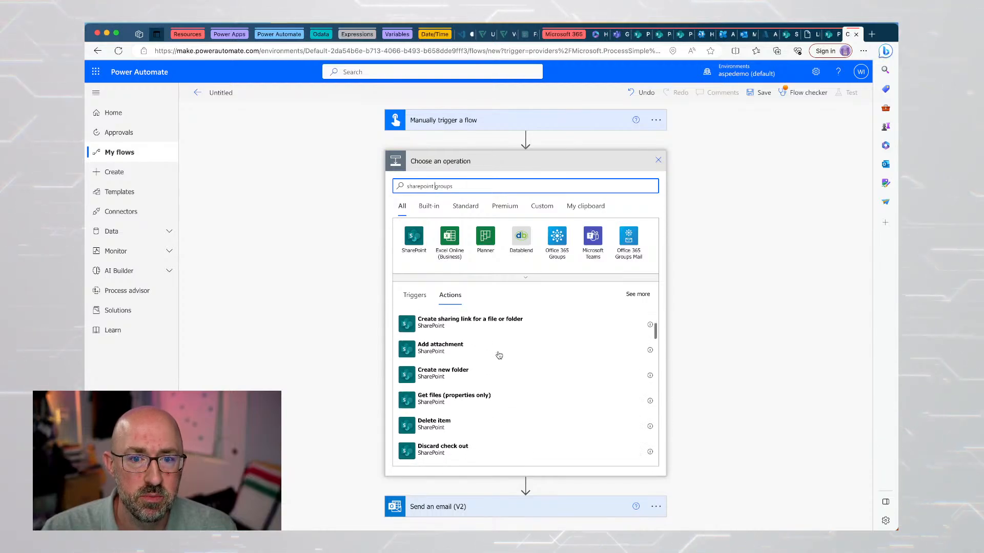
scroll(499, 355, "down", 5)
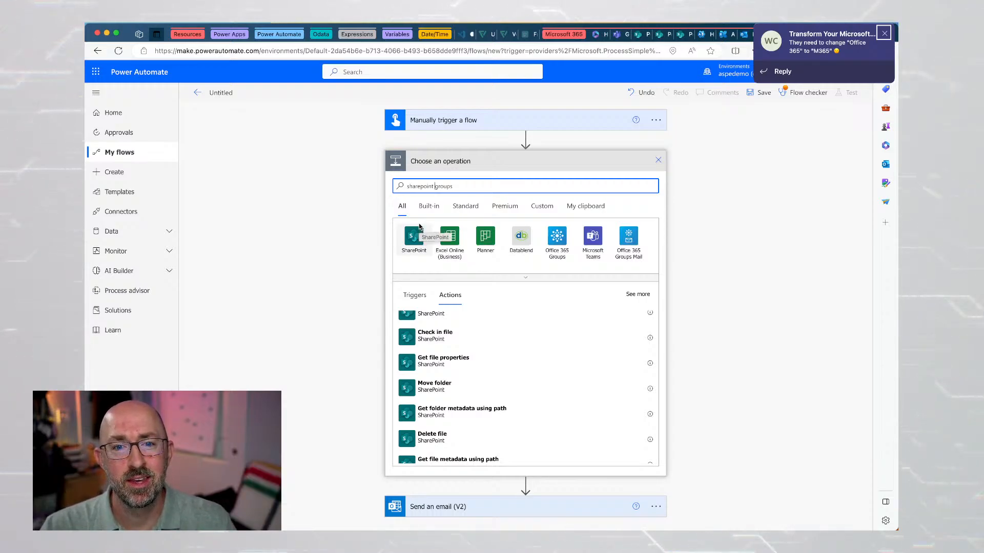
scroll(504, 377, "down", 1)
scroll(504, 377, "down", 8)
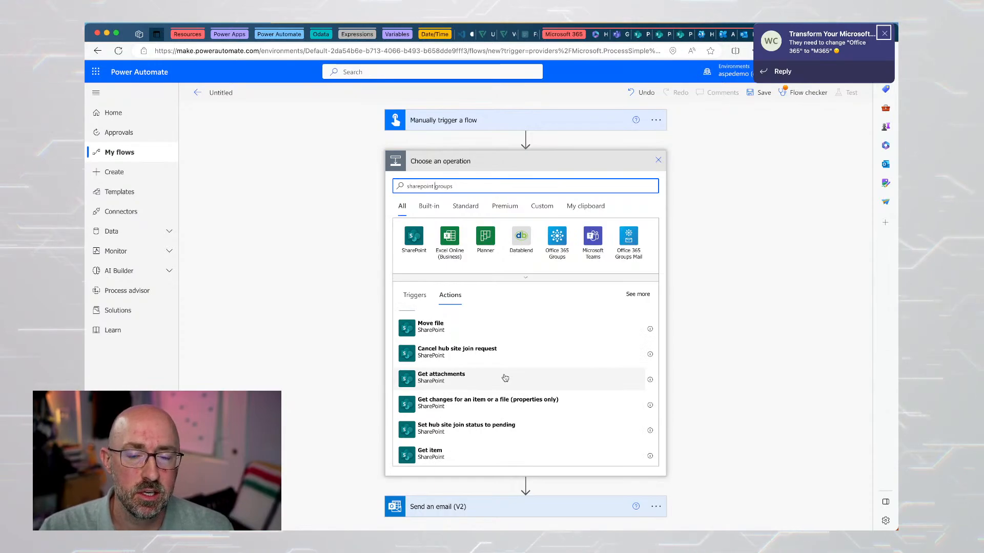
scroll(504, 378, "up", 10)
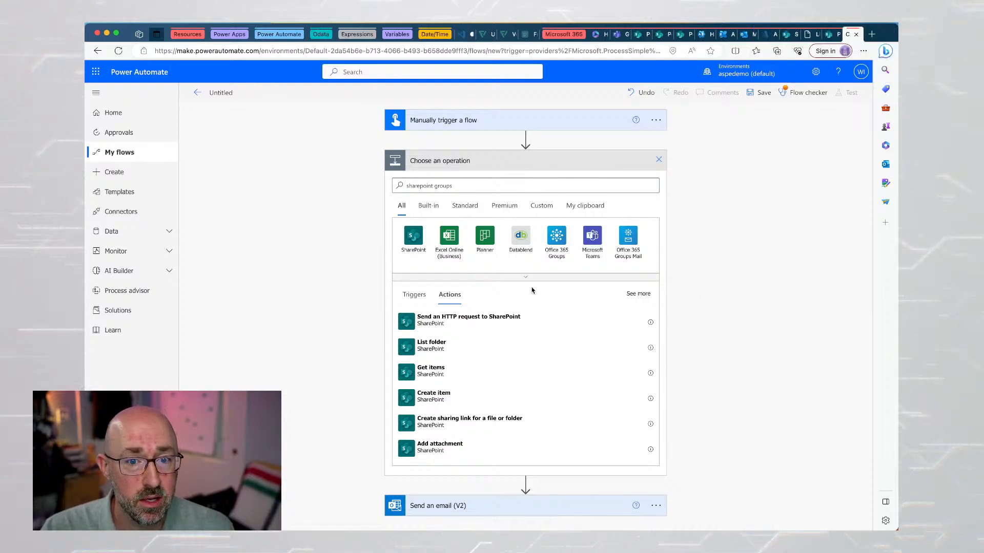
left_click(454, 370)
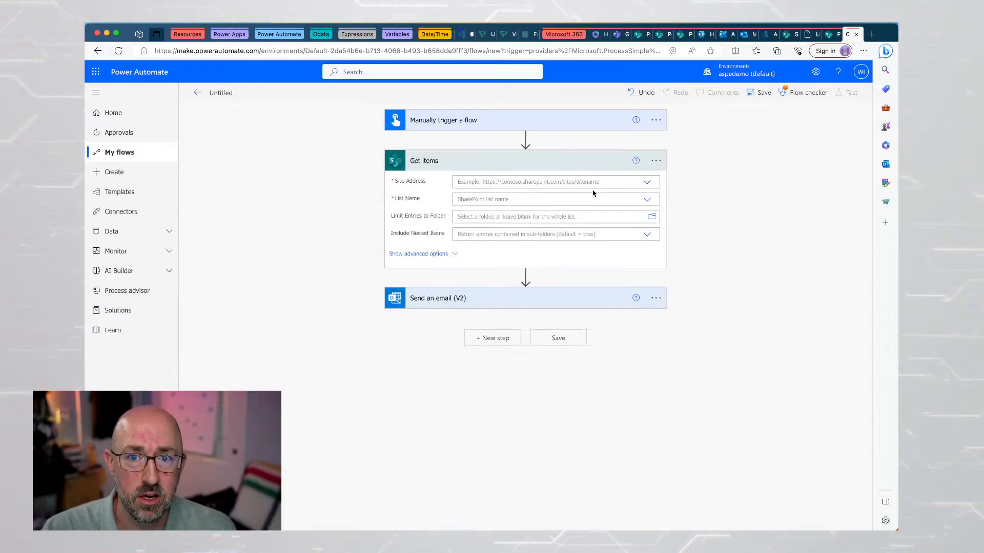
Set the Get items site address to Power Automate Champions and the list to Contacts List, and show its advanced options.
left_click(647, 183)
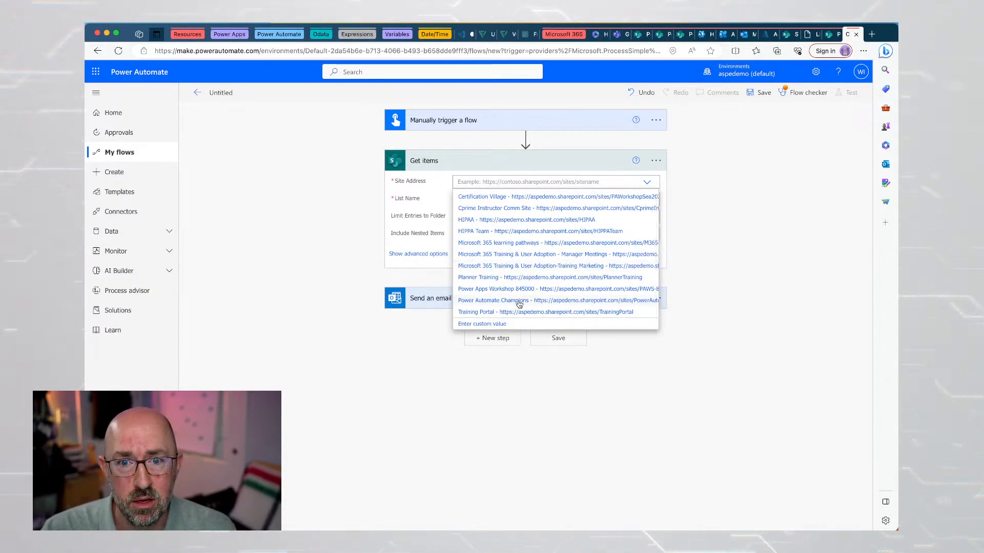
left_click(519, 302)
left_click(646, 211)
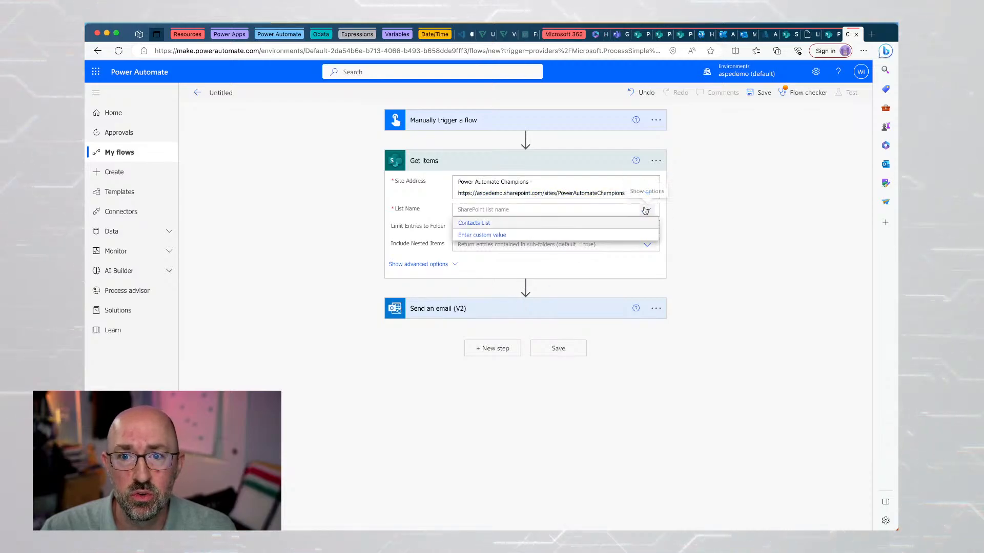
left_click(489, 223)
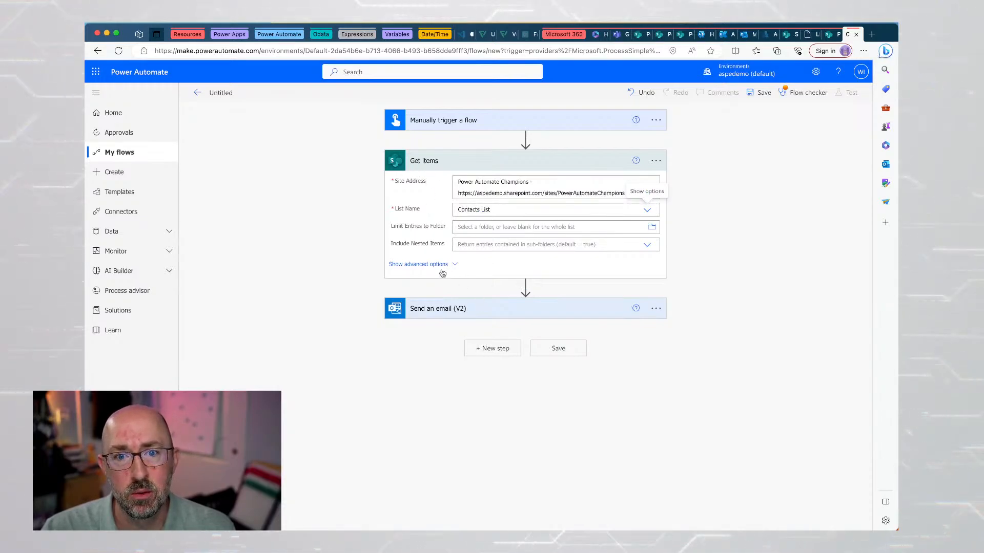
left_click(419, 265)
Fill the email action's To field with the Created By Email dynamic content from Get items.
left_click(437, 376)
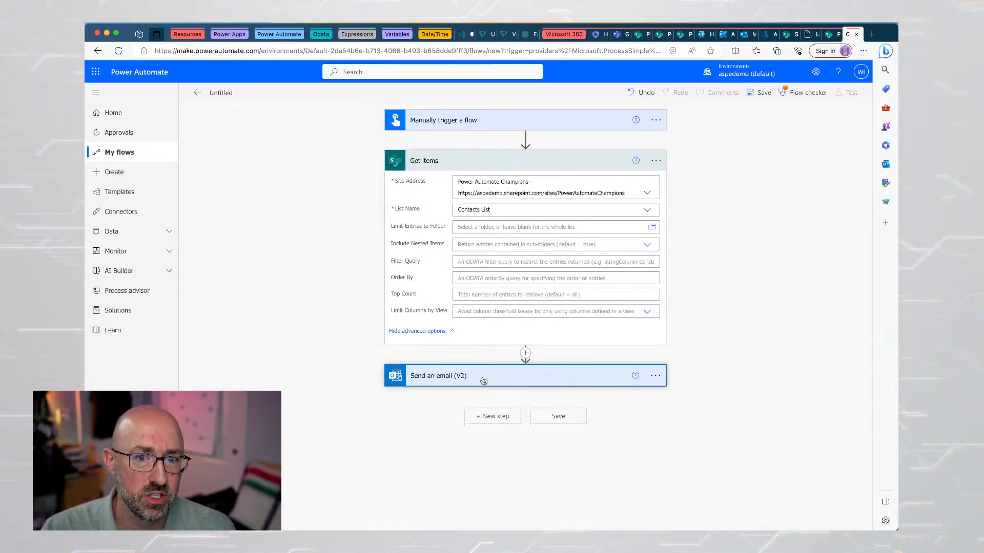
scroll(438, 429, "down", 2)
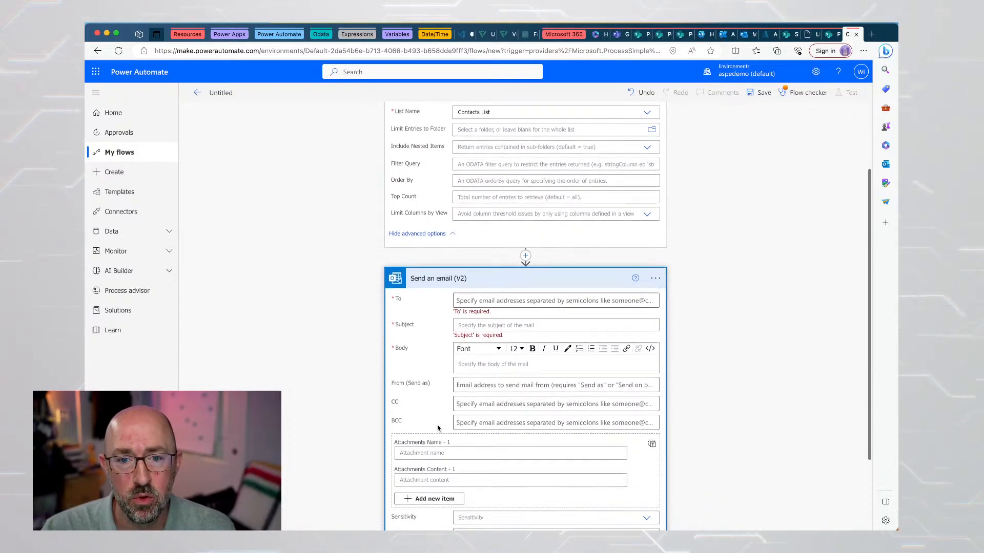
left_click(490, 304)
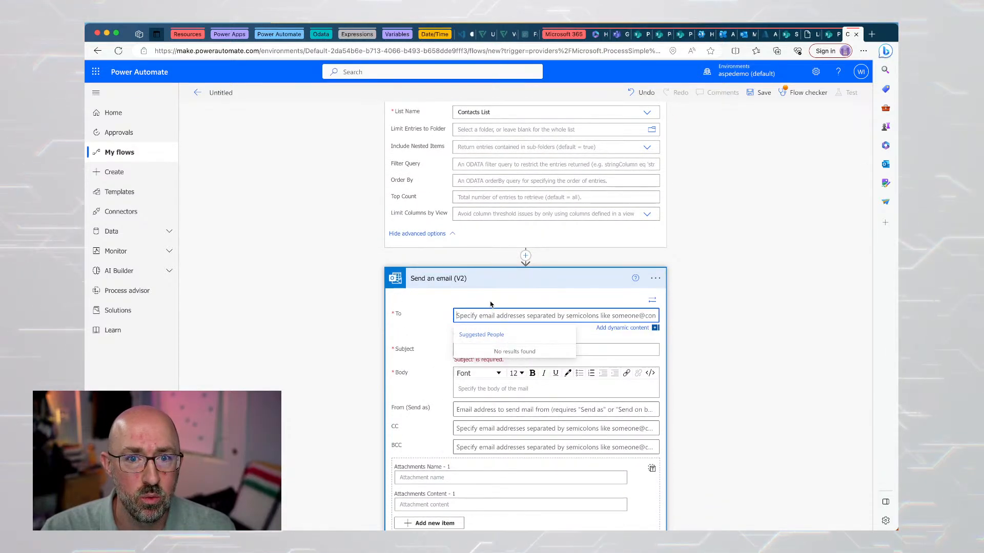
left_click(622, 327)
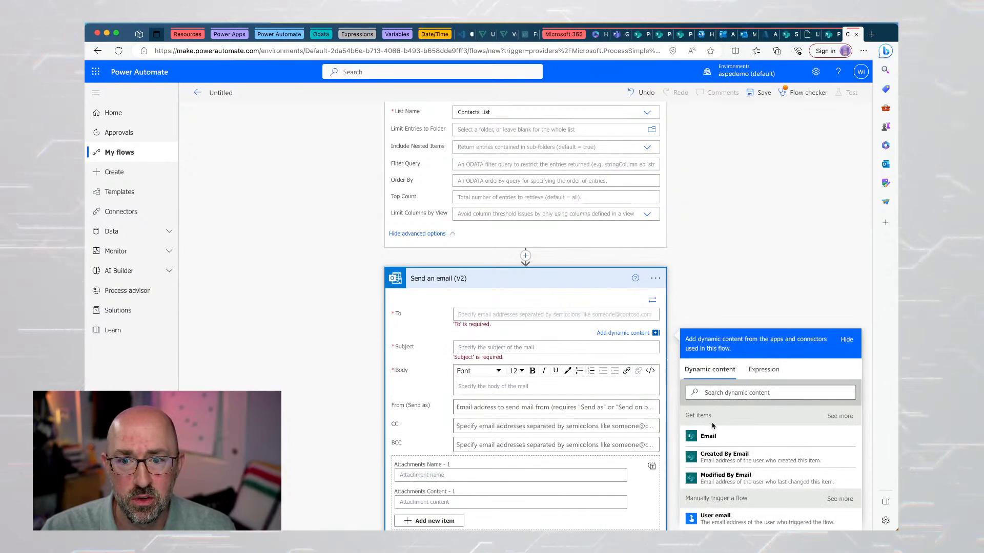
left_click(760, 456)
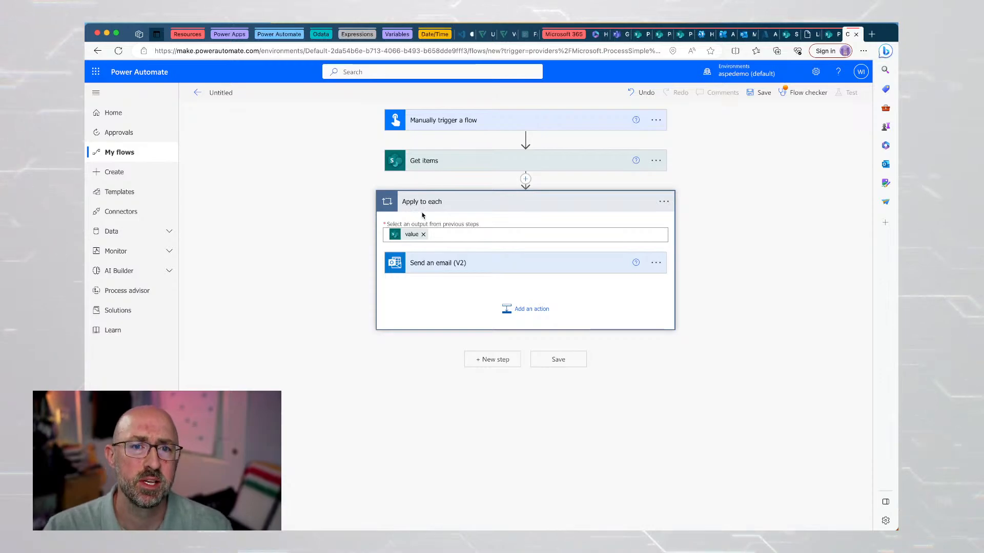
Expand the email action inside the Apply to each loop and the Get items action, and review the dynamic content available for To.
left_click(505, 273)
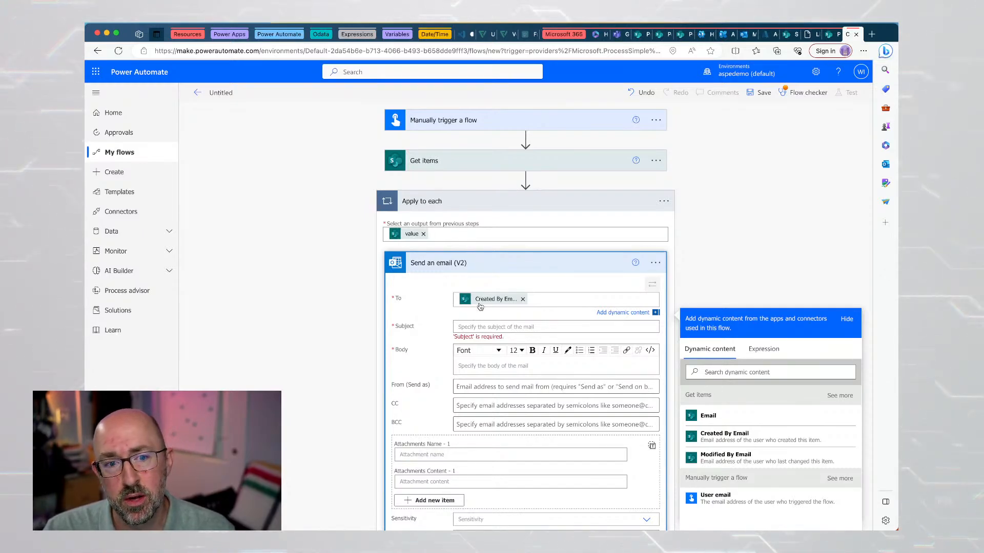
left_click(476, 161)
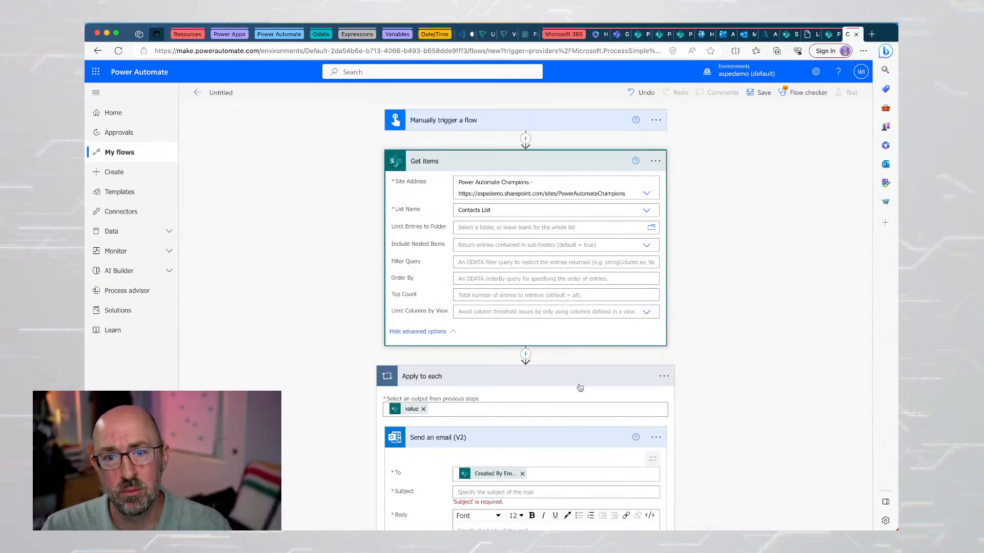
scroll(576, 390, "down", 1)
left_click(574, 441)
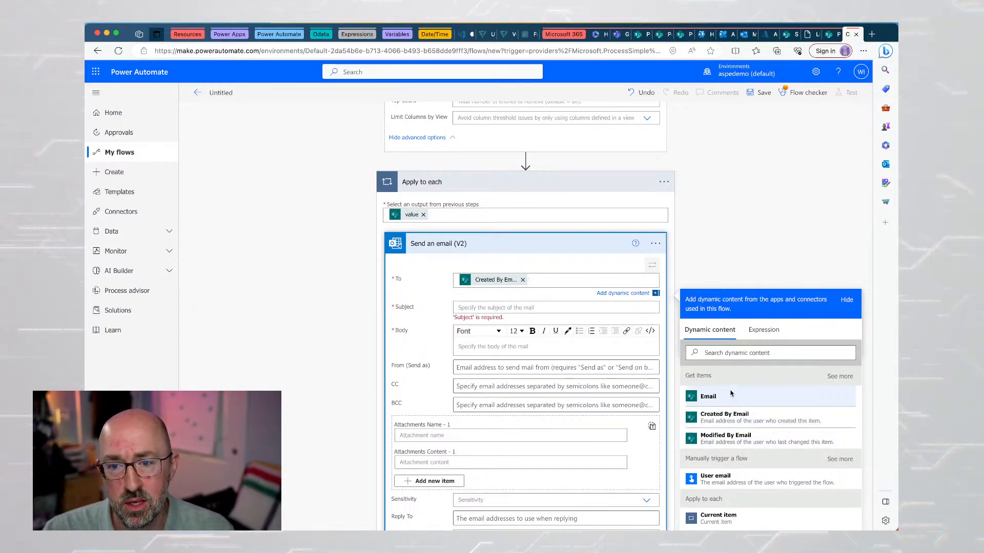
Switch to the Contacts List on the Power Automate Champions SharePoint site and close its permissions and settings panes.
left_click(702, 229)
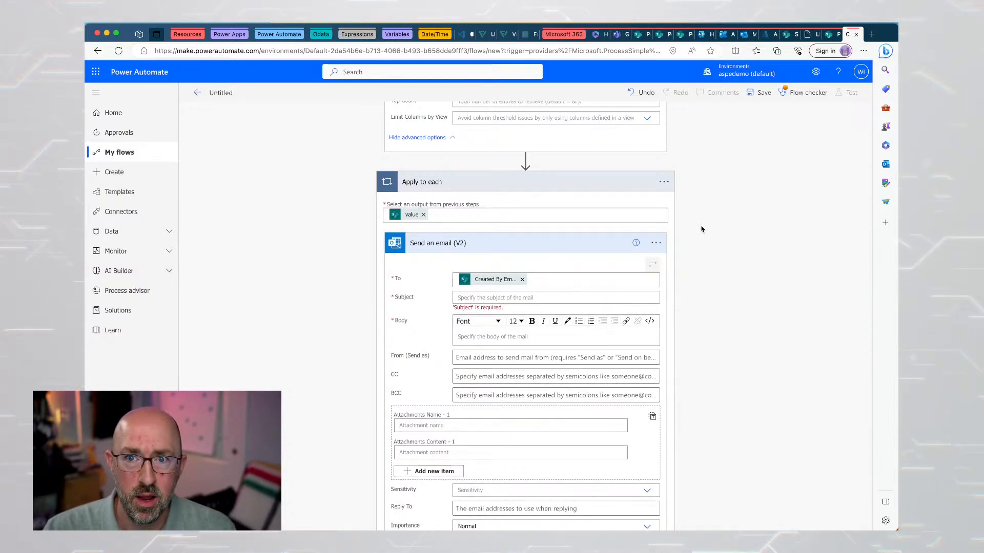
left_click(788, 34)
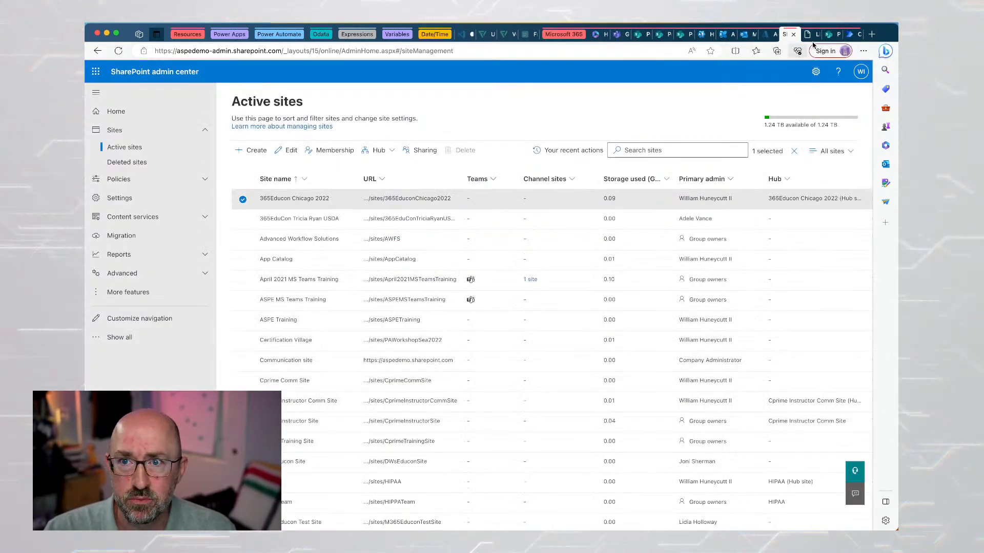
left_click(829, 36)
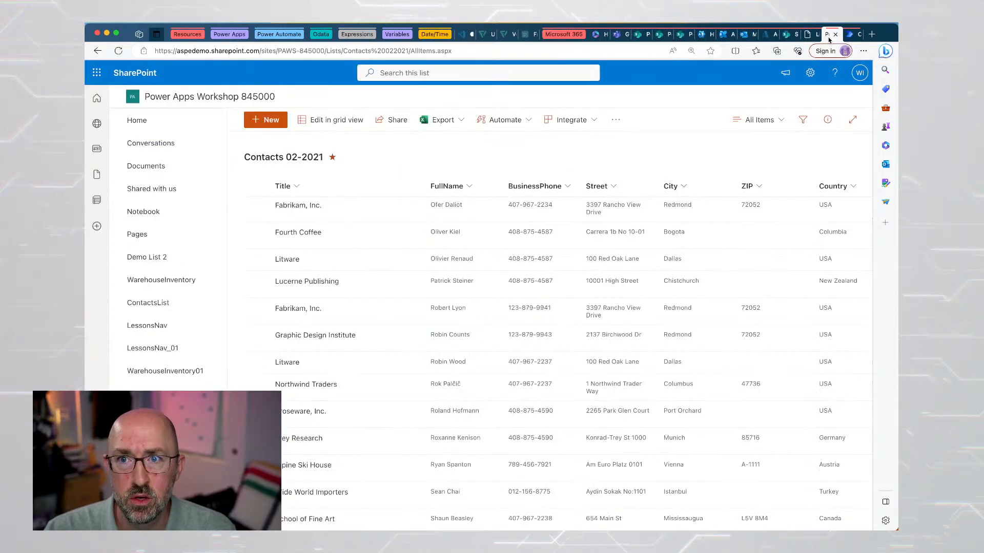
left_click(679, 36)
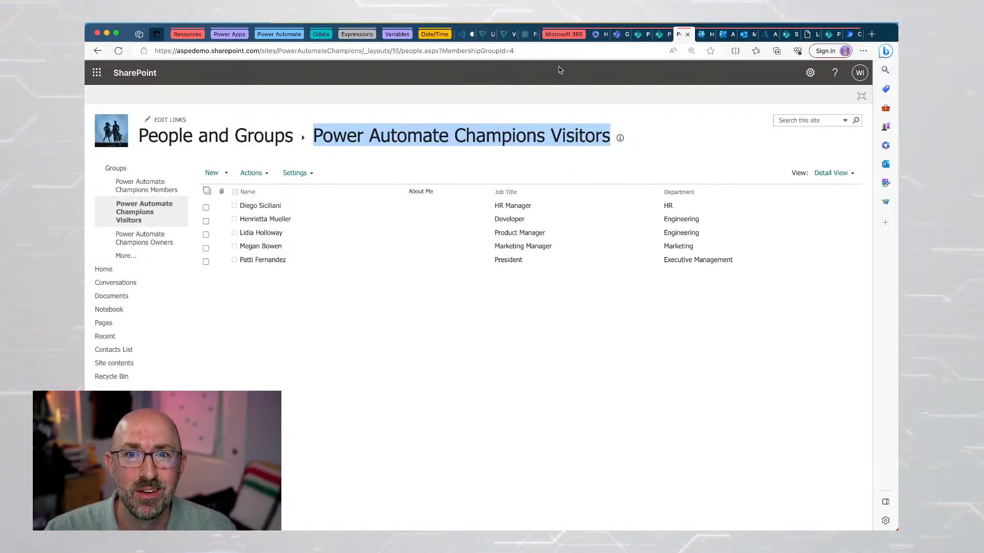
left_click(658, 35)
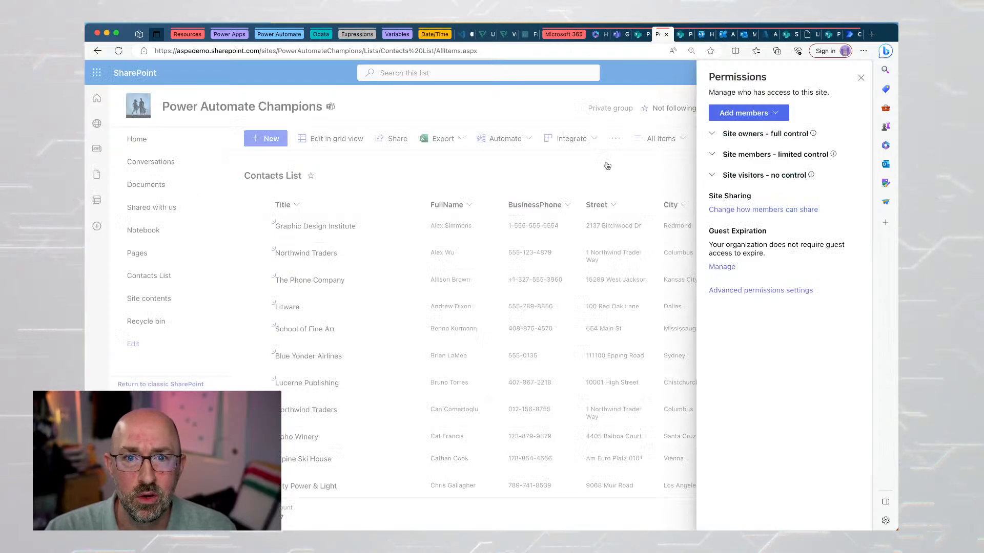
key("Escape")
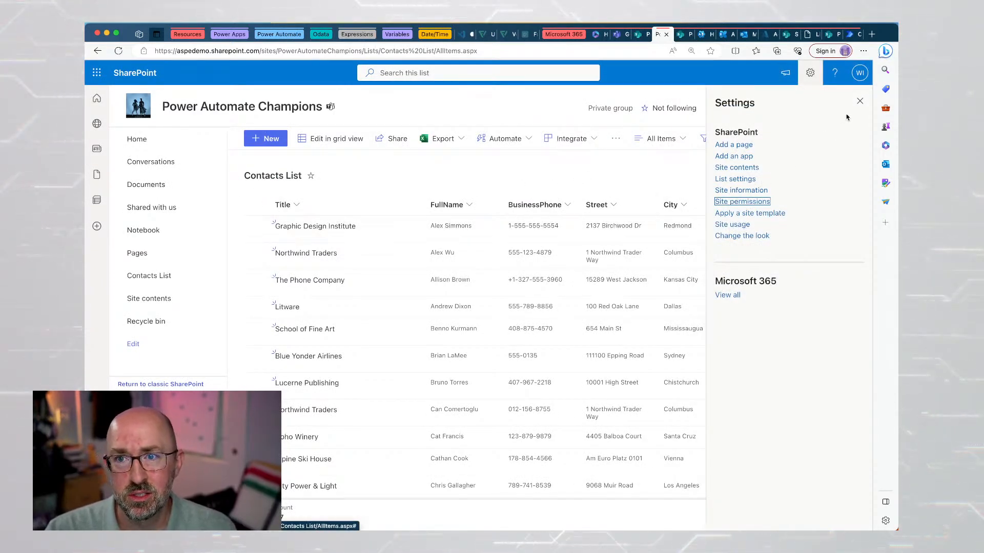
left_click(859, 101)
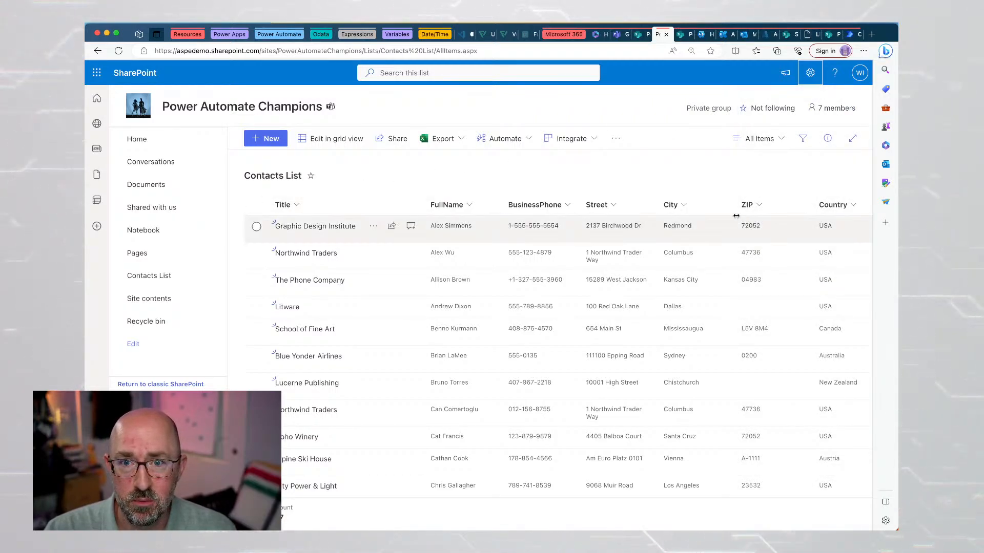
Examine the Contacts List columns through to Email, FirstName and LastName, with the Graphic Design Institute contact selected.
scroll(554, 219, "right", 1)
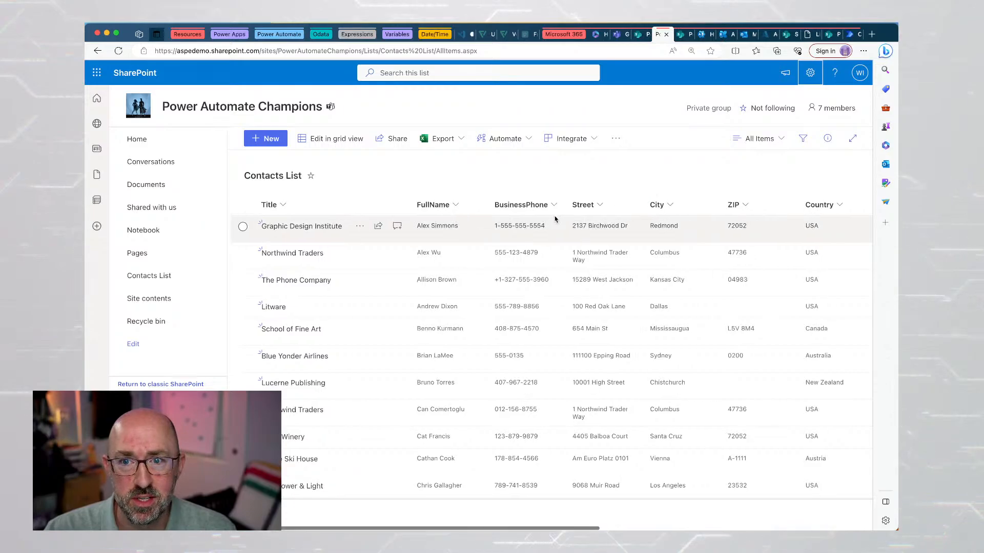
scroll(554, 219, "right", 5)
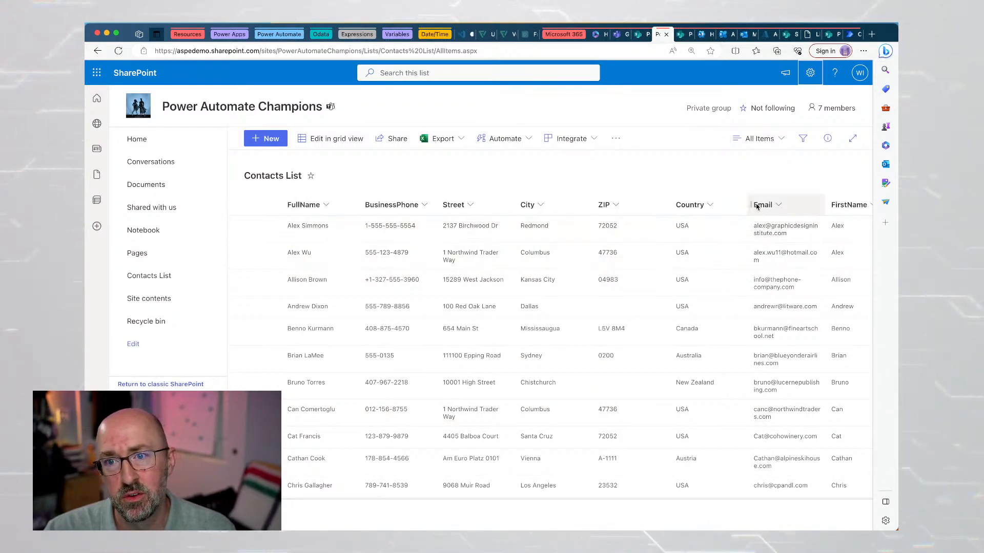
left_click(443, 240)
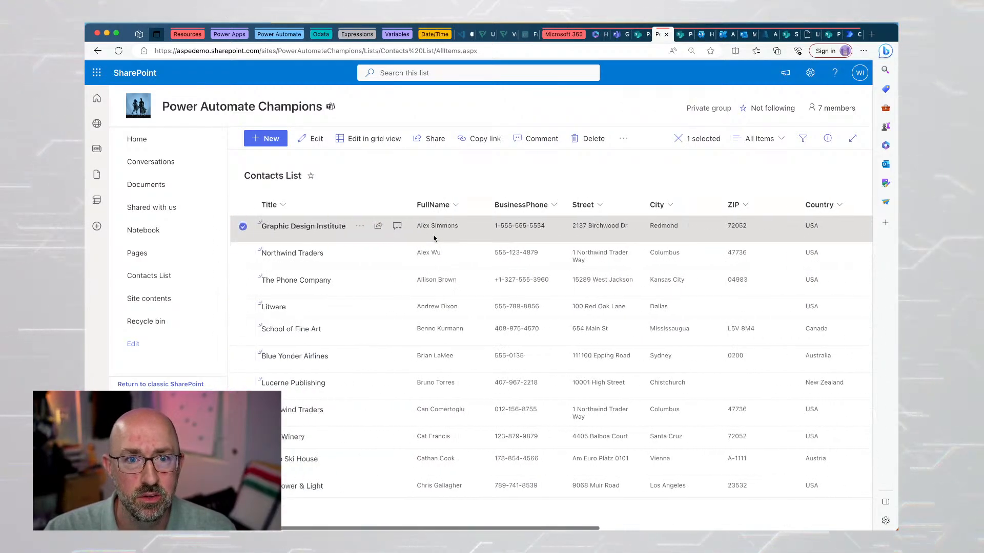
scroll(461, 226, "right", 5)
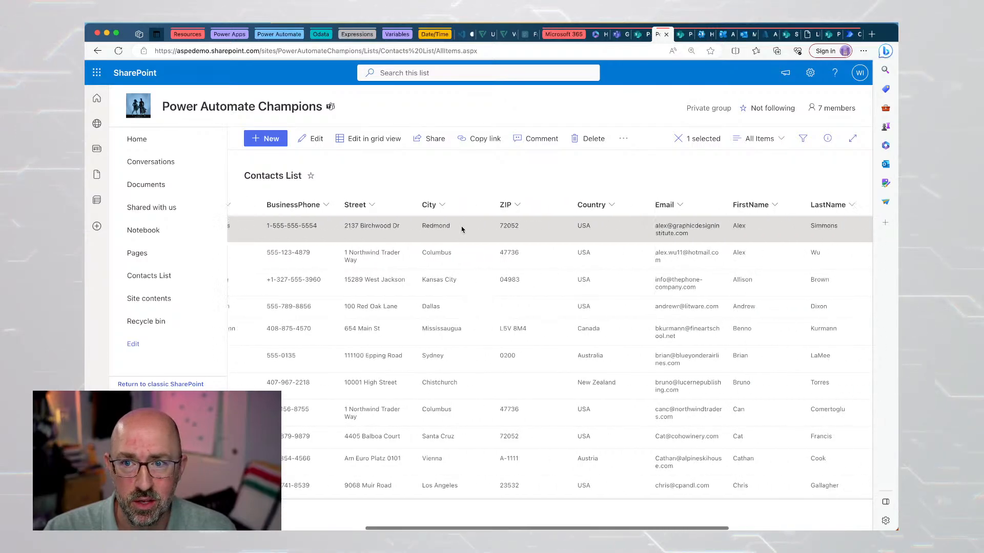
Return to the Power Automate flow and delete the Apply to each loop together with its email action.
left_click(859, 34)
left_click(664, 182)
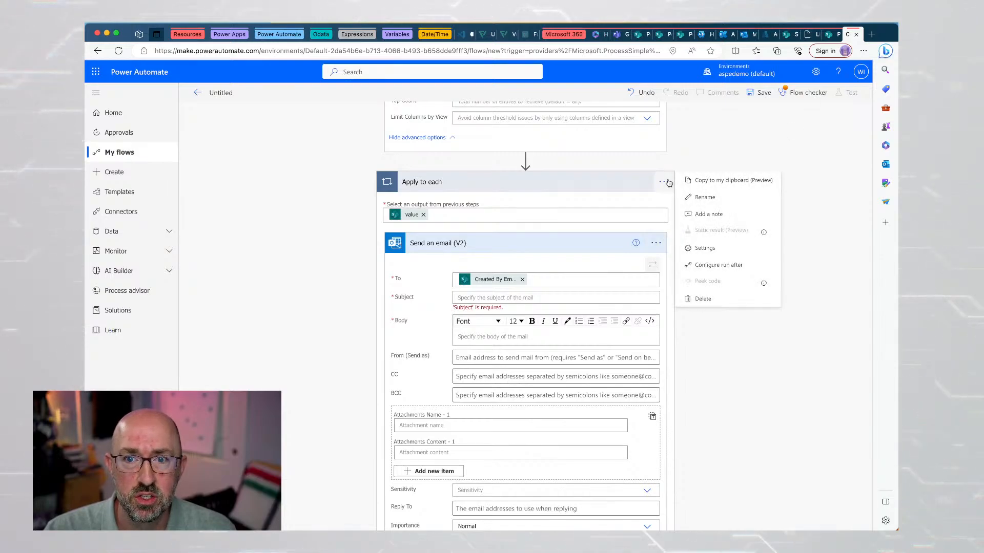
left_click(703, 299)
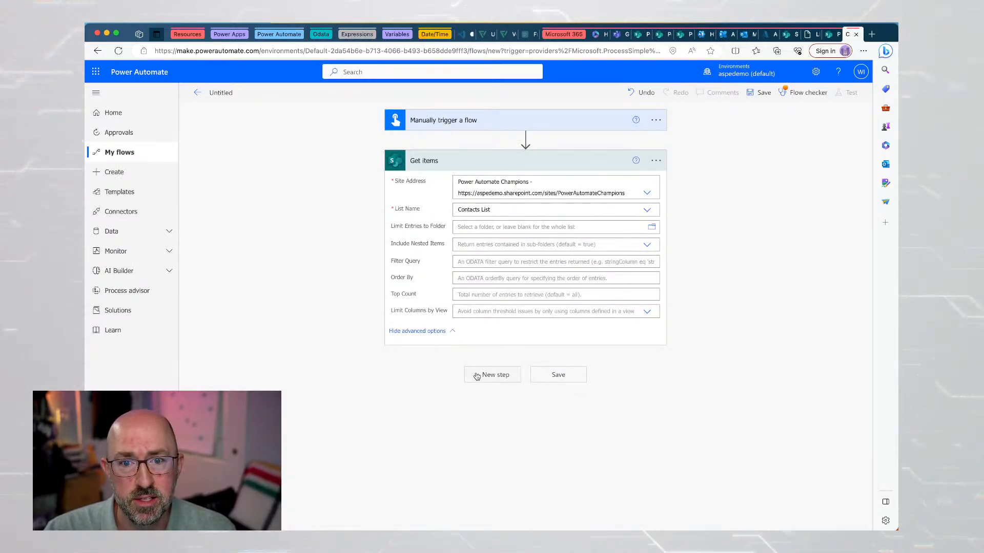
Add an Office 365 Outlook Send an email (V2) action after Get items, searching the operations for "outlook".
left_click(477, 377)
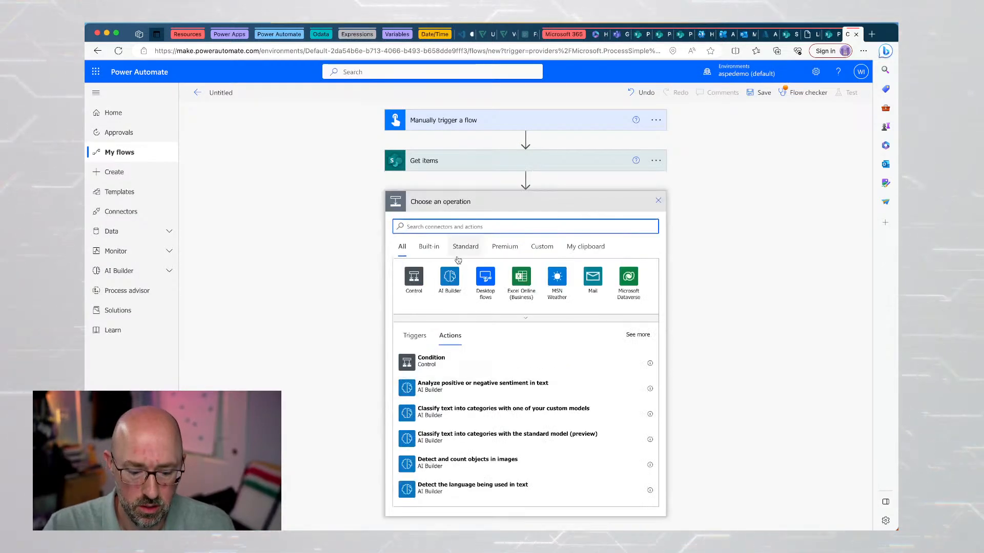
type("outlook")
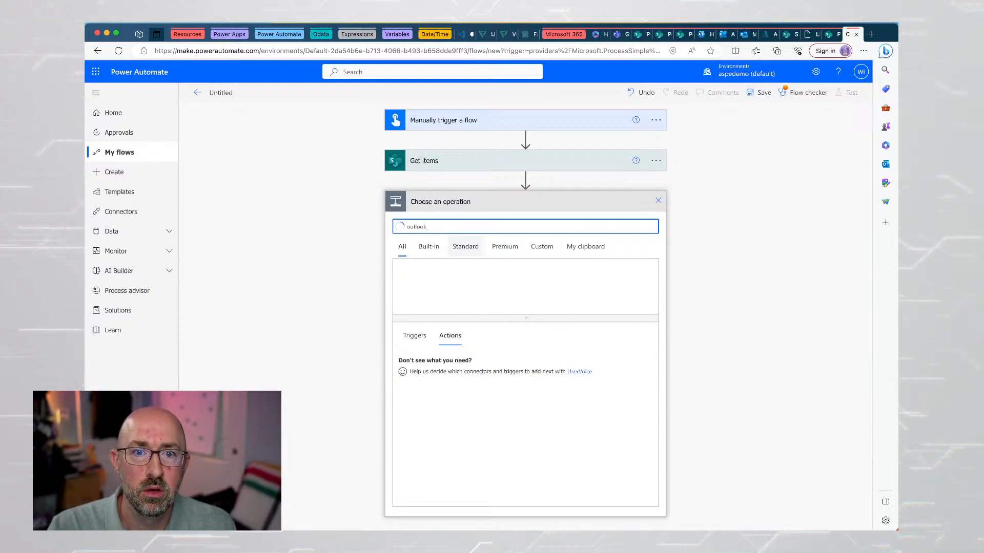
left_click(413, 281)
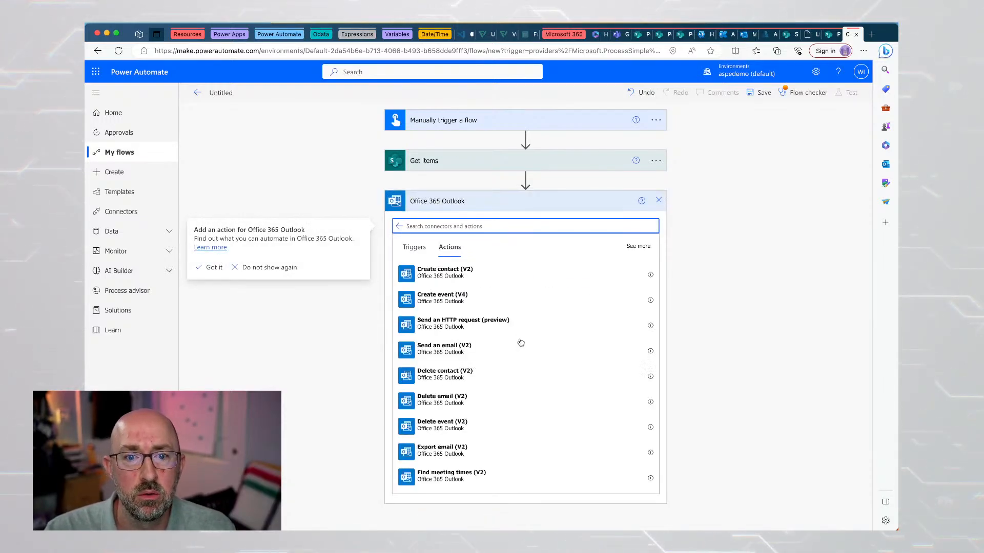
left_click(478, 347)
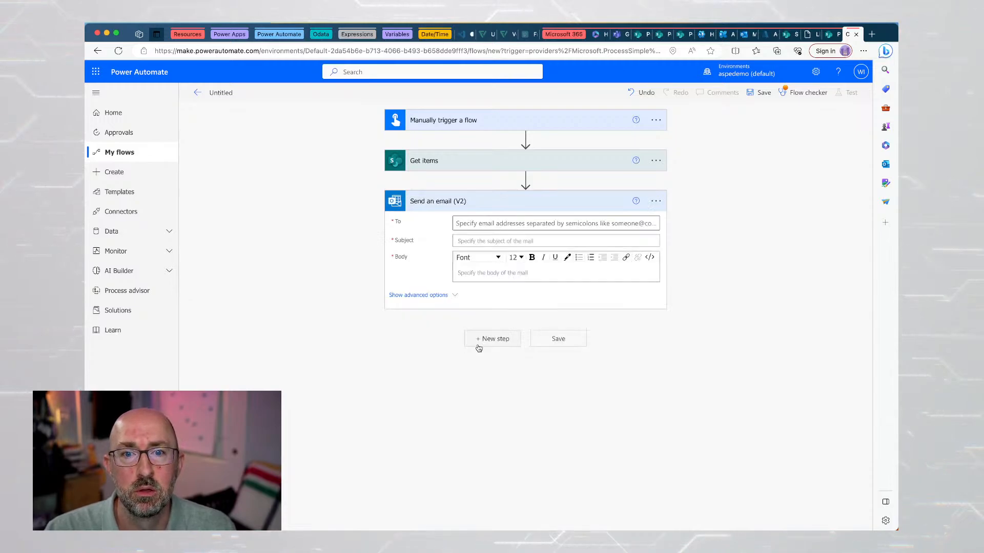
Fill the email action's To field with the Email dynamic content from Get items, and expand the action inside its loop.
left_click(572, 224)
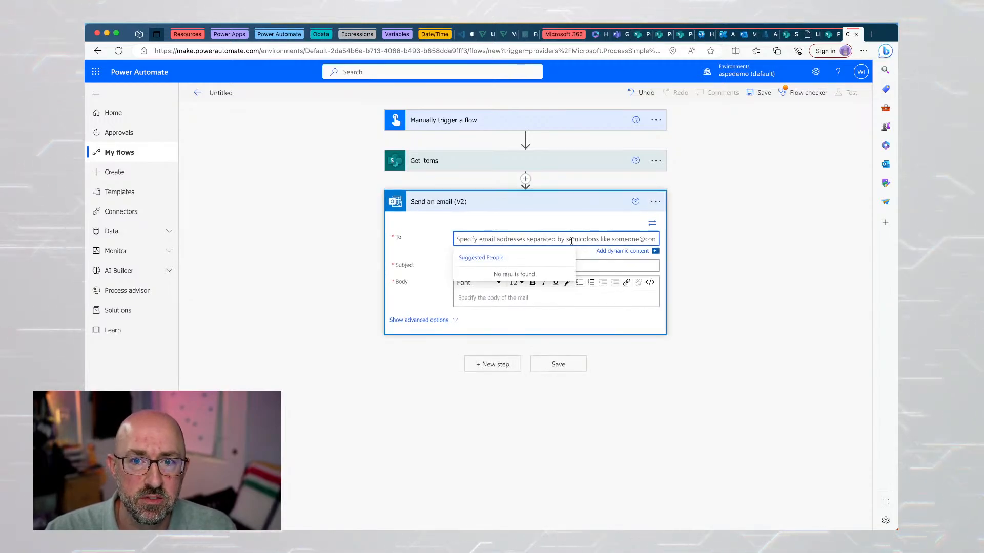
left_click(622, 250)
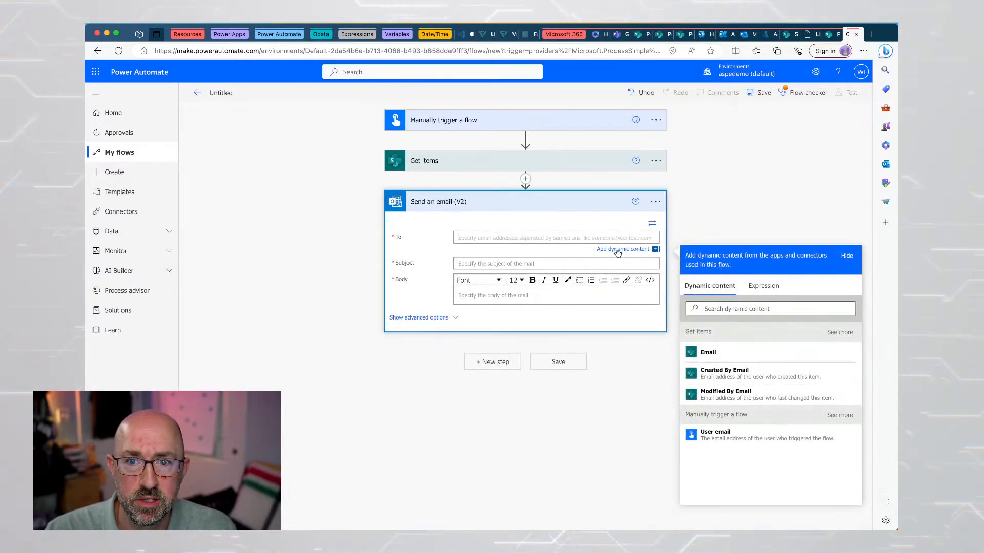
left_click(731, 352)
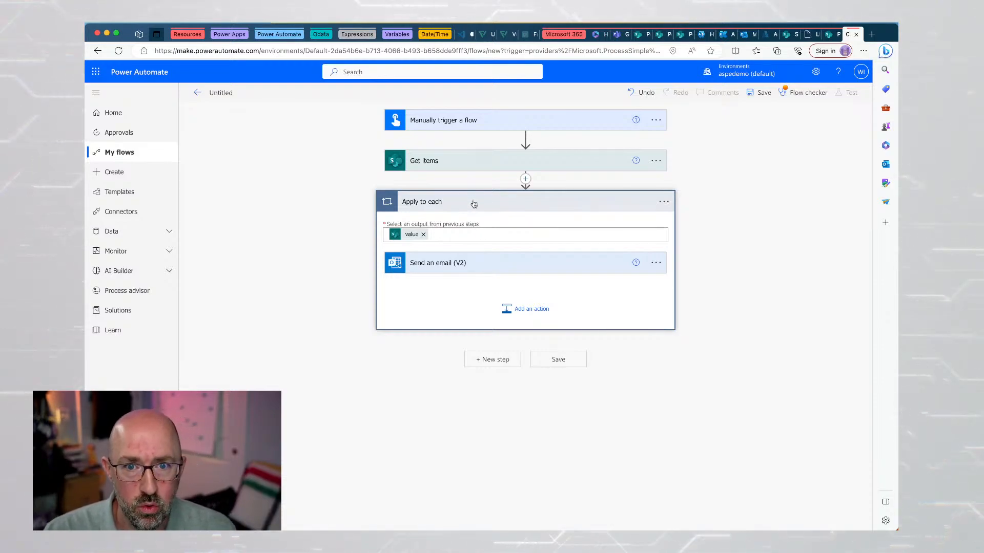
left_click(520, 267)
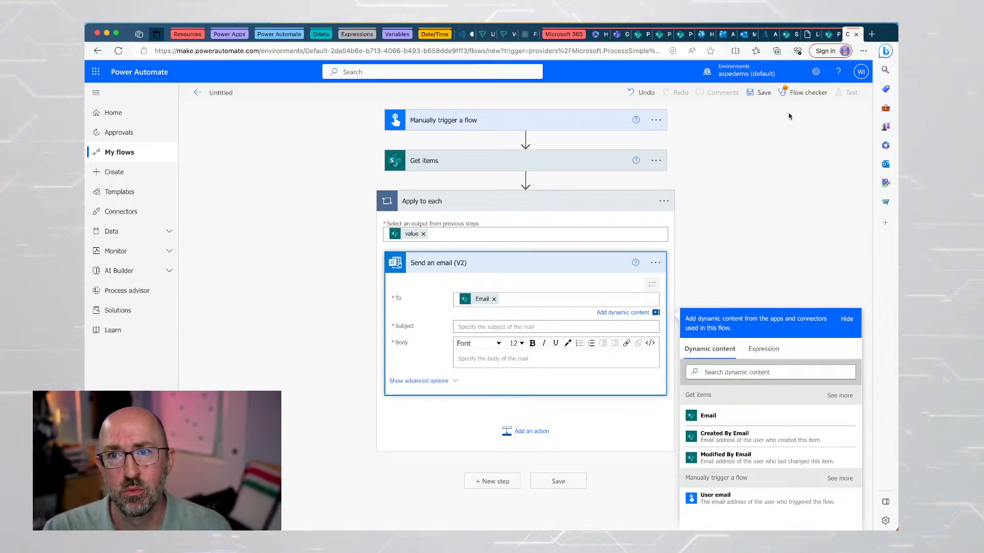
Review the contact records in the SharePoint Contacts List and return to the Power Automate flow.
left_click(659, 35)
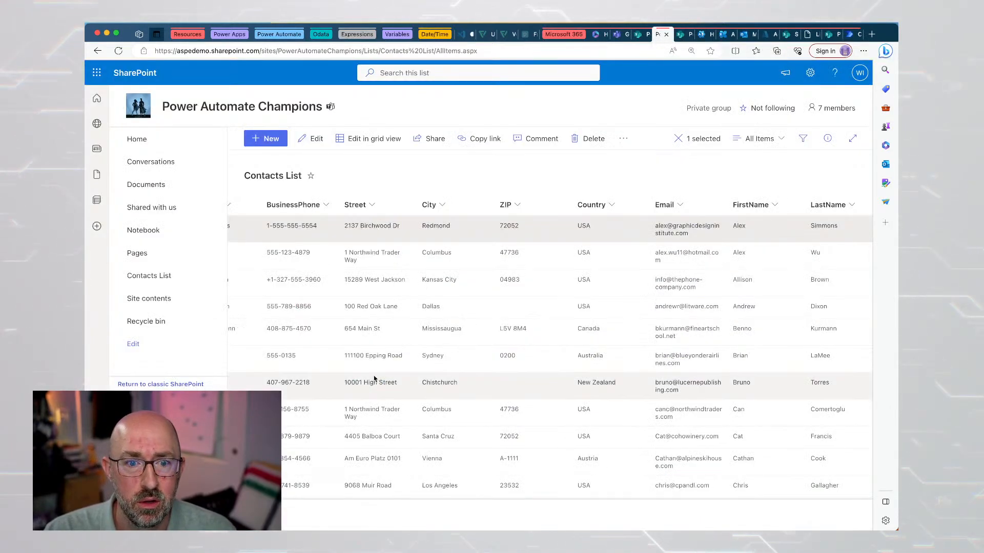
scroll(318, 434, "left", 5)
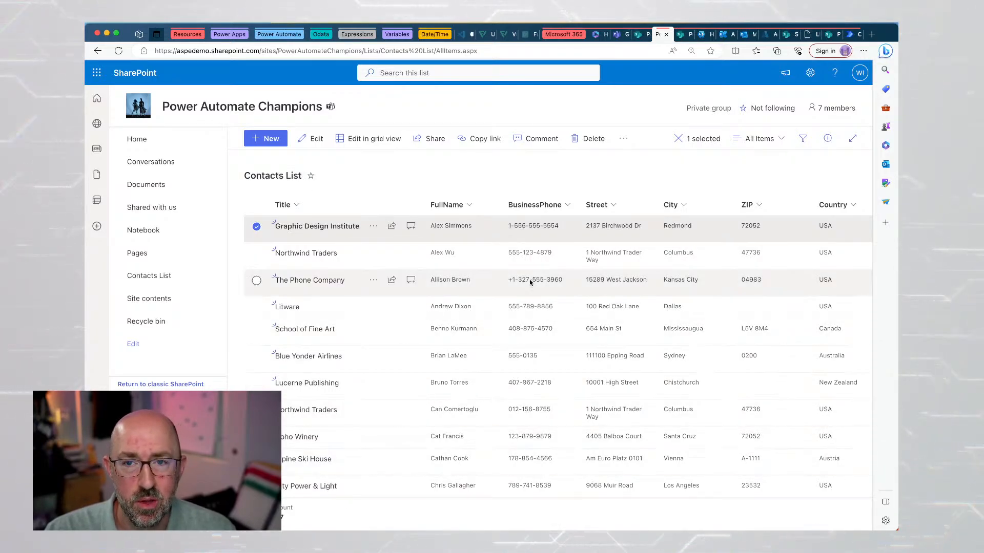
left_click(848, 35)
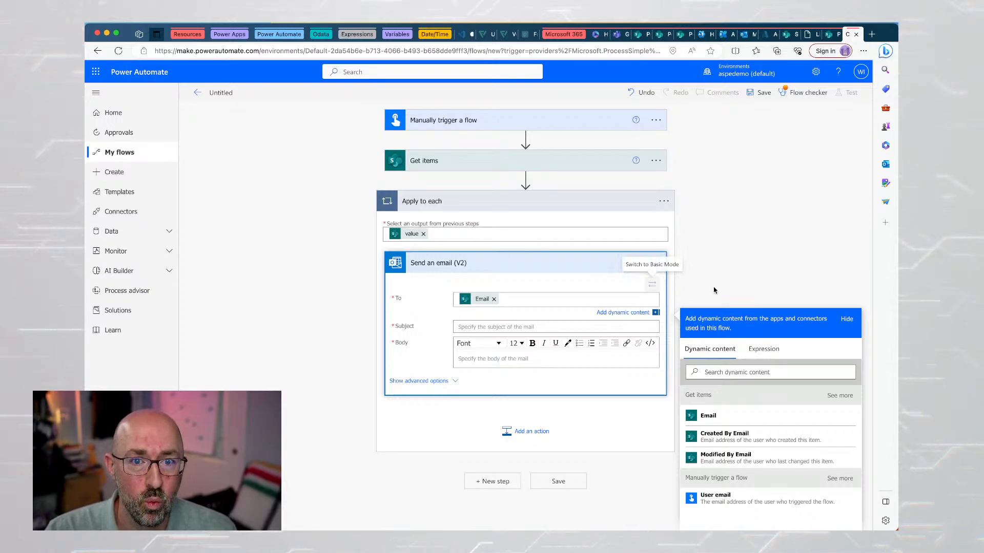
Delete the Apply to each loop containing the email addressed to the Email dynamic content.
left_click(664, 202)
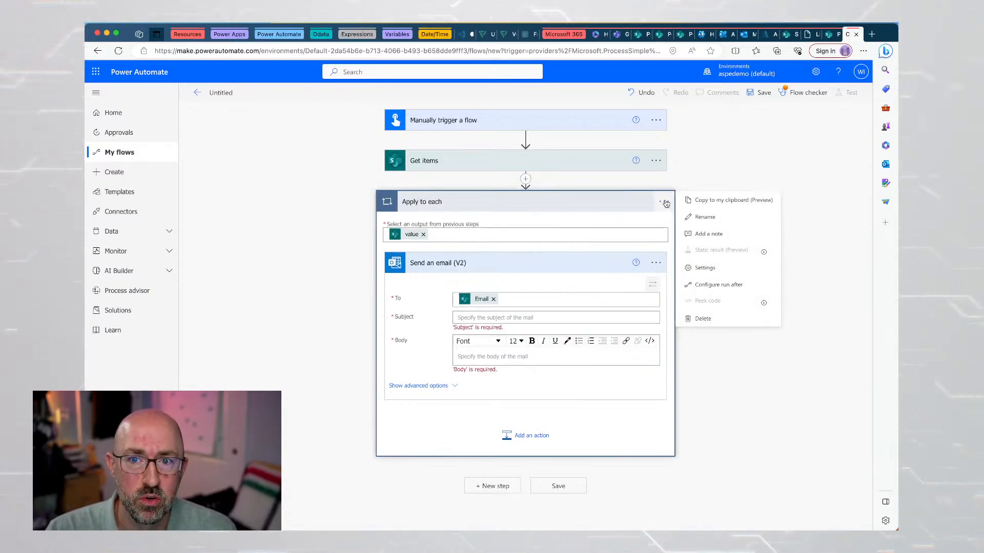
left_click(702, 319)
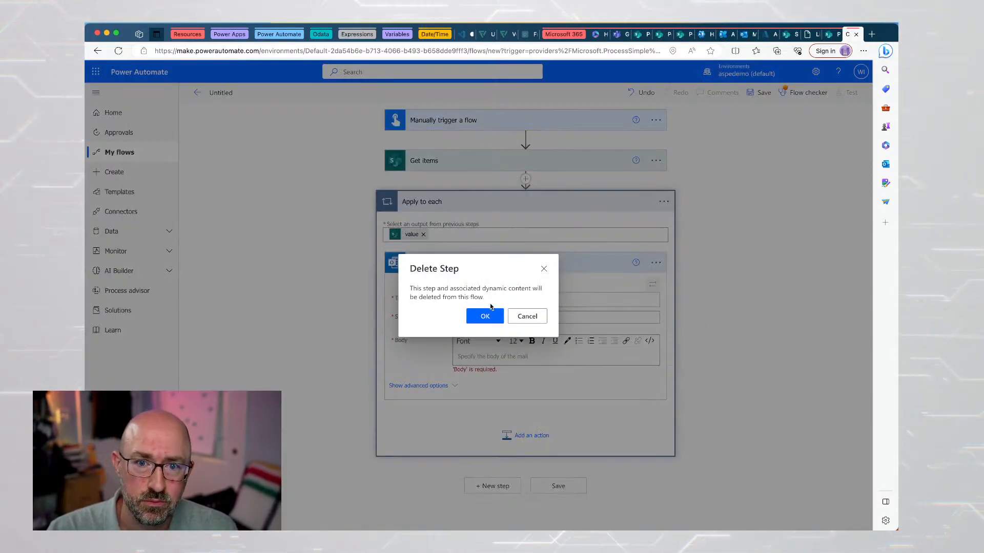
left_click(486, 315)
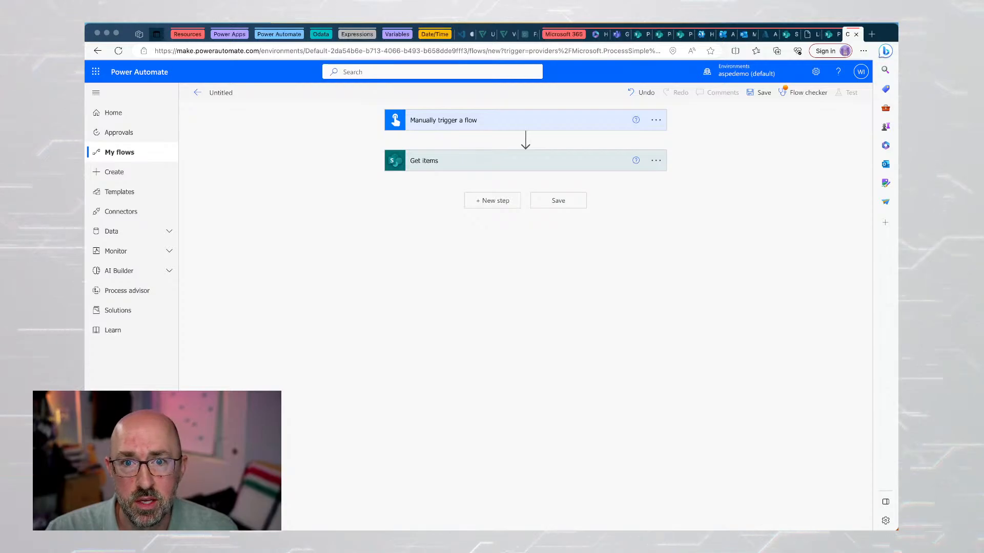
Insert an Initialize variable action between the manual trigger and Get items, searching the operations for "varia".
left_click(468, 162)
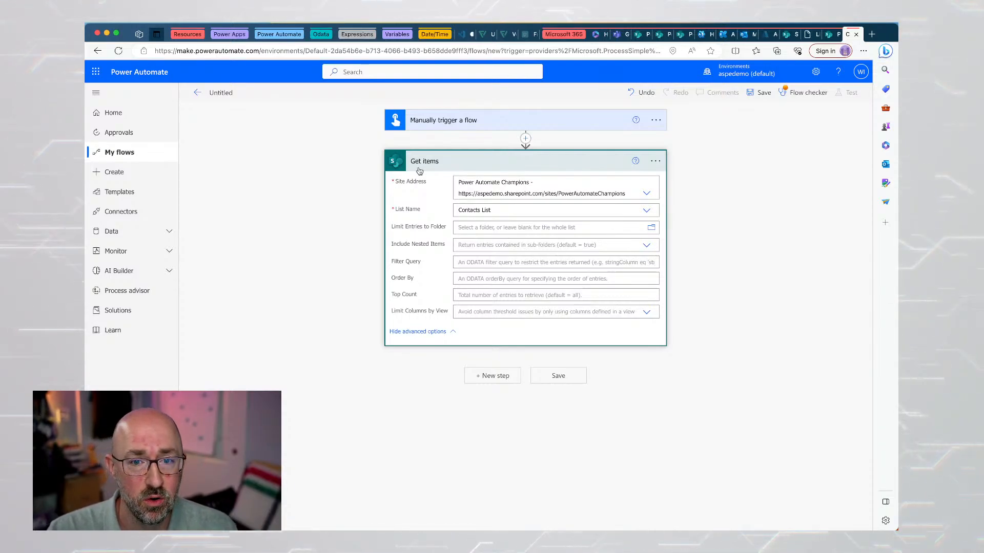
left_click(525, 137)
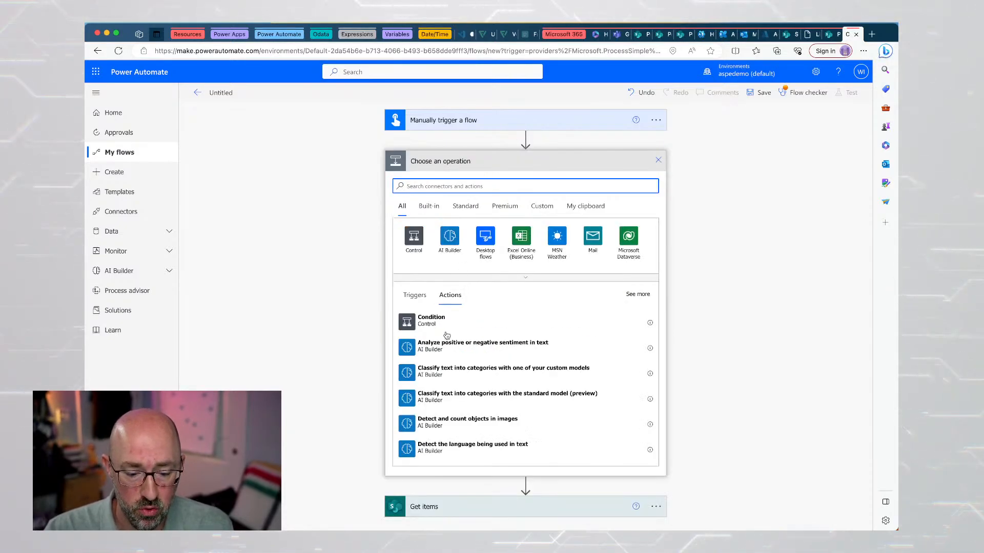
type("va")
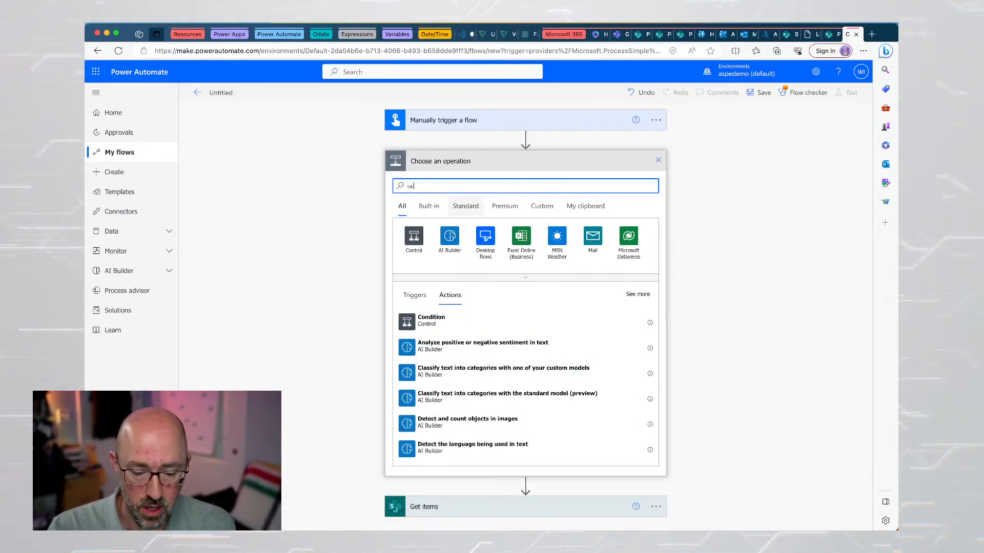
type("rian")
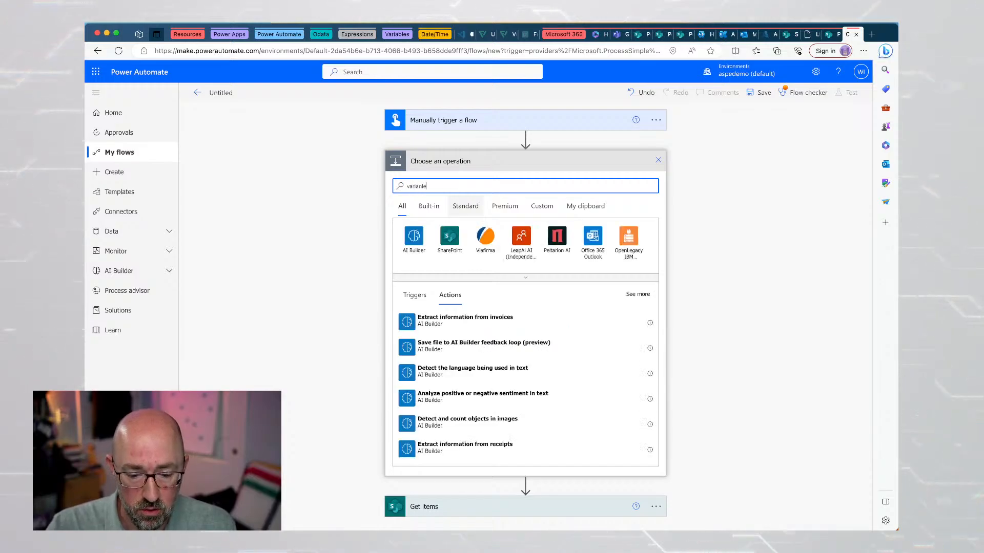
type("le")
key("BackSpace")
key("BackSpace")
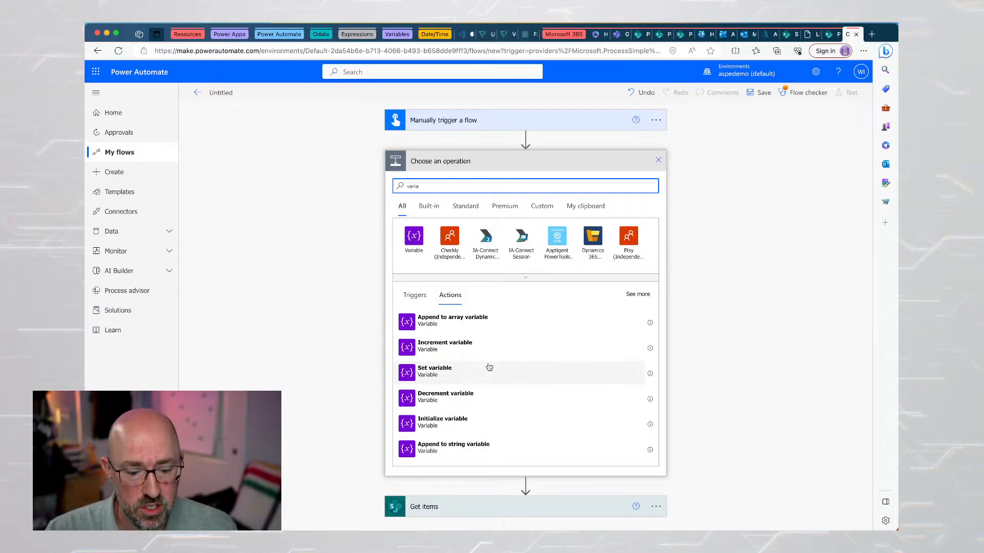
left_click(482, 422)
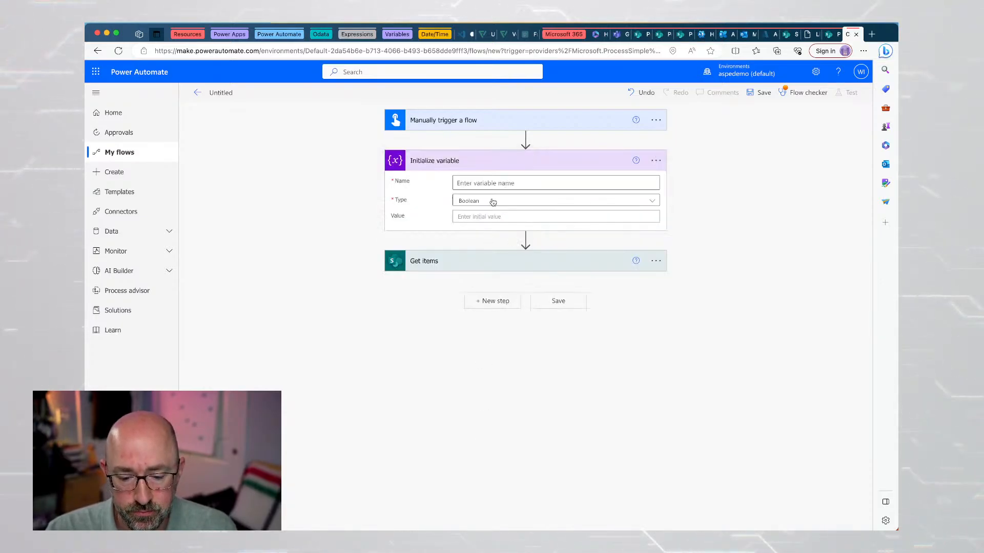
Name the initialized variable varContactsList and set its type to String.
left_click(523, 183)
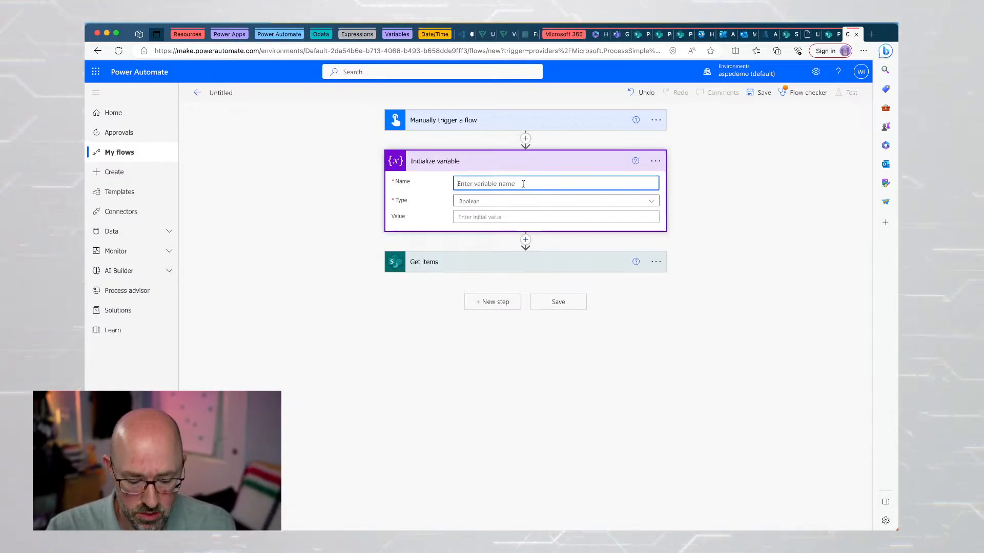
type("varCon")
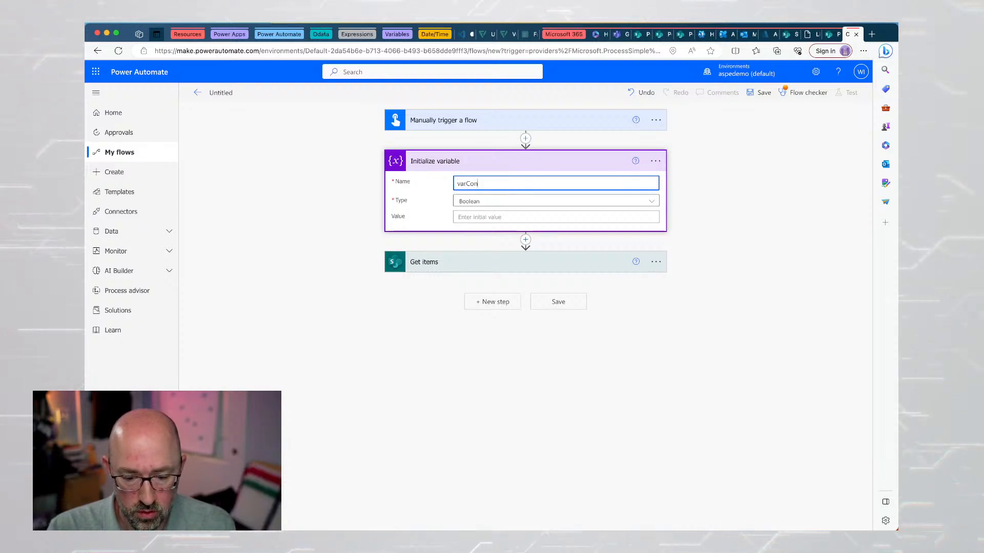
type("tactsList")
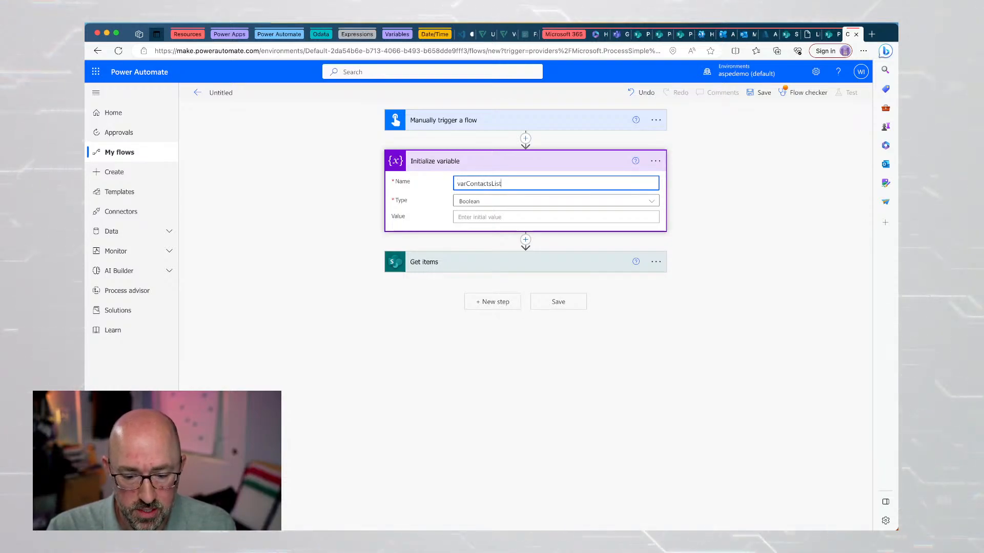
left_click(504, 203)
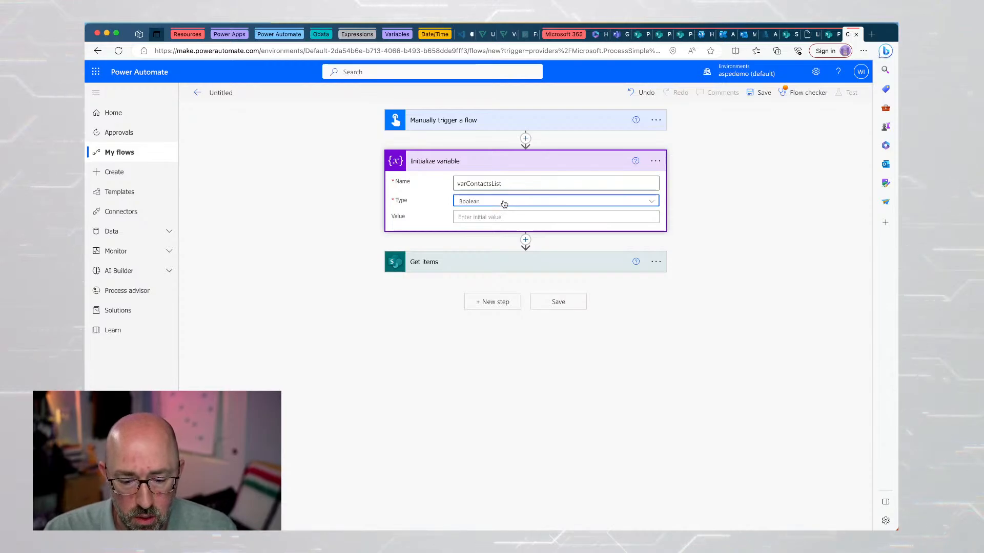
left_click(491, 268)
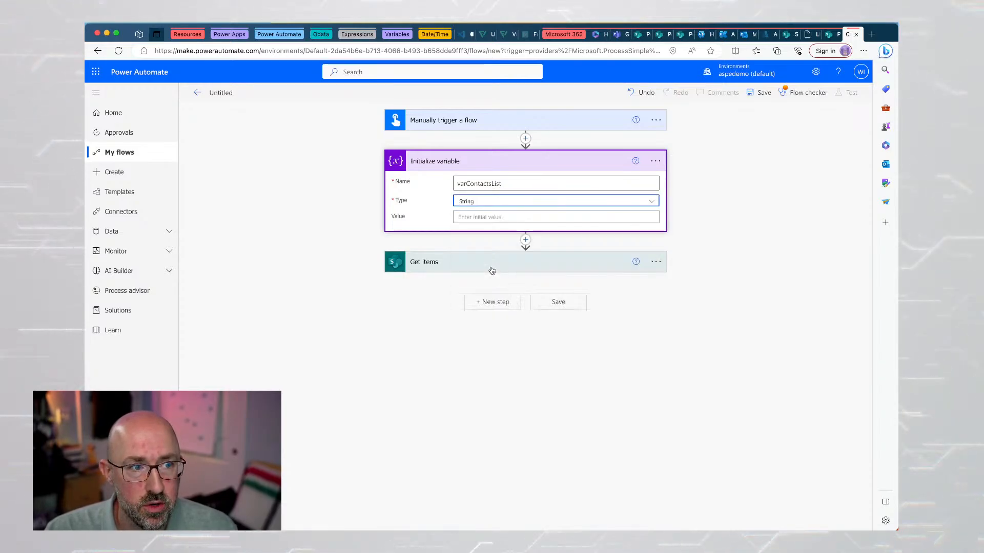
Add an Append to string variable action after Get items, searching the operations for "varia", and target varContactsList.
left_click(463, 262)
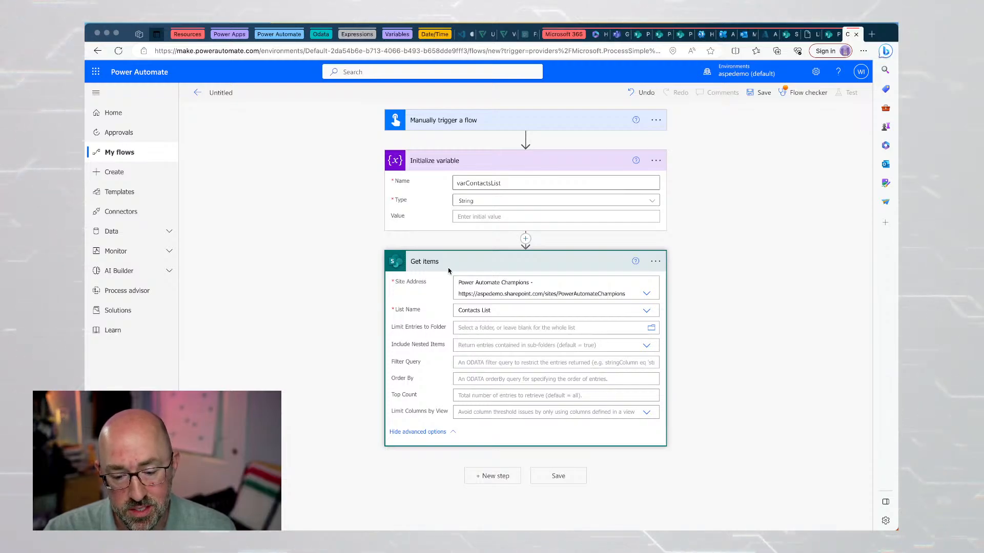
left_click(479, 476)
type("vair")
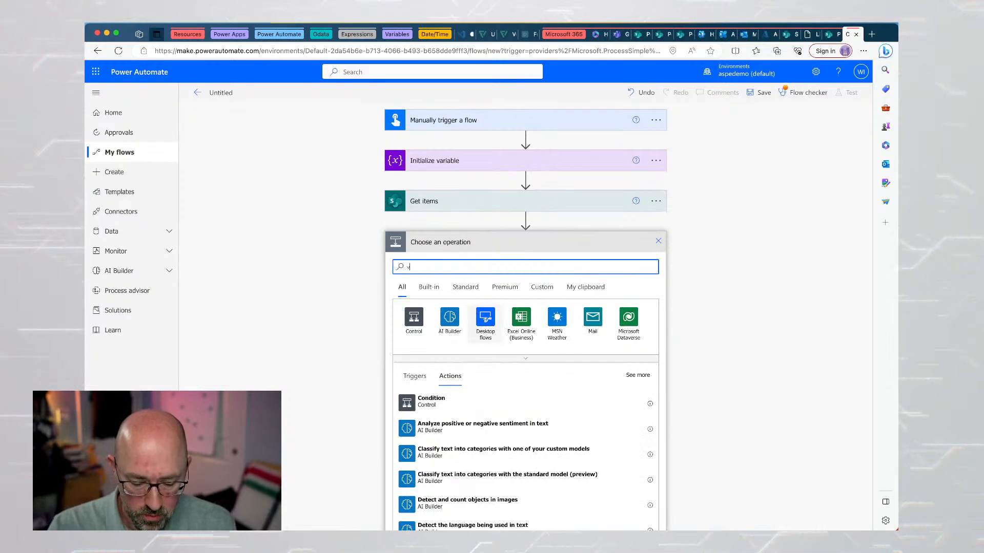
key("BackSpace")
key("BackSpace")
type("ria")
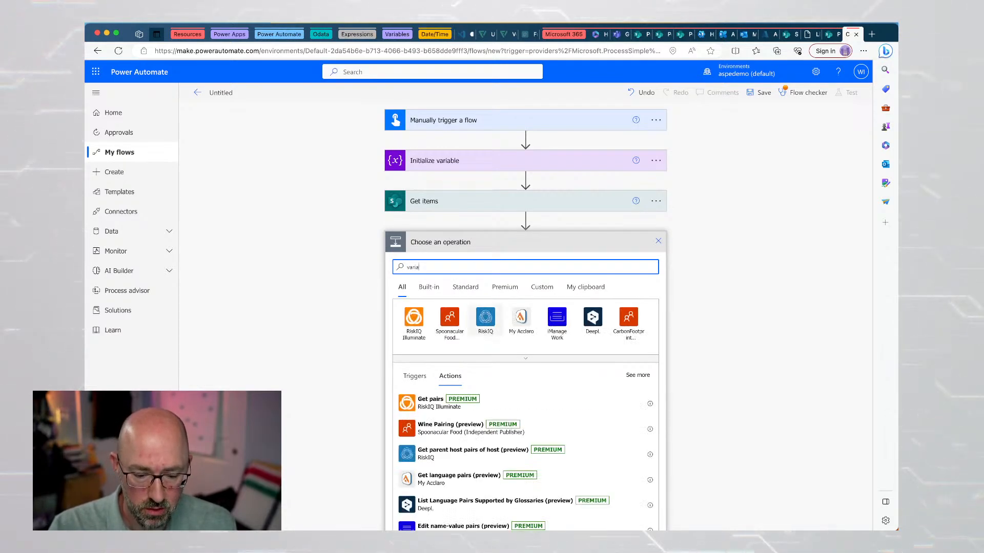
scroll(451, 379, "down", 1)
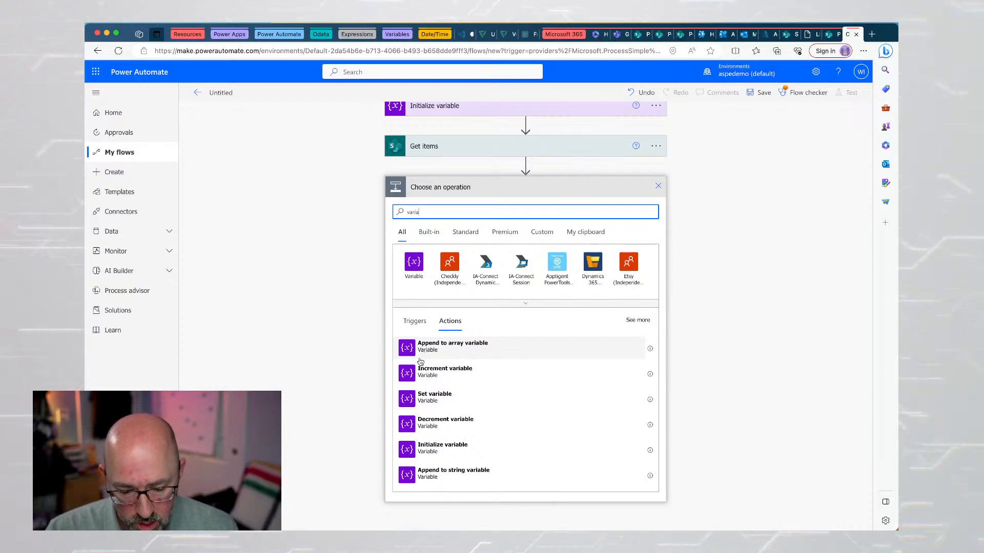
left_click(426, 473)
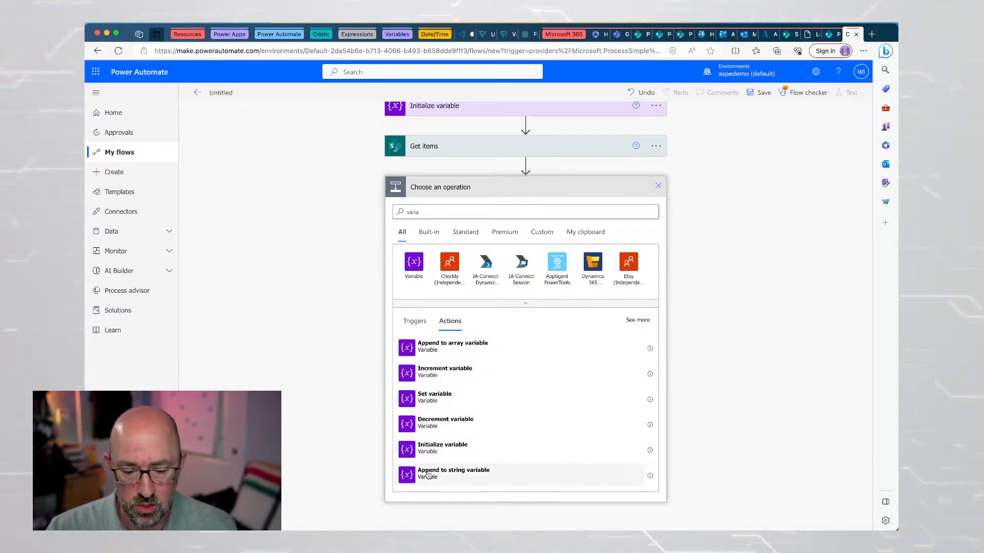
left_click(484, 263)
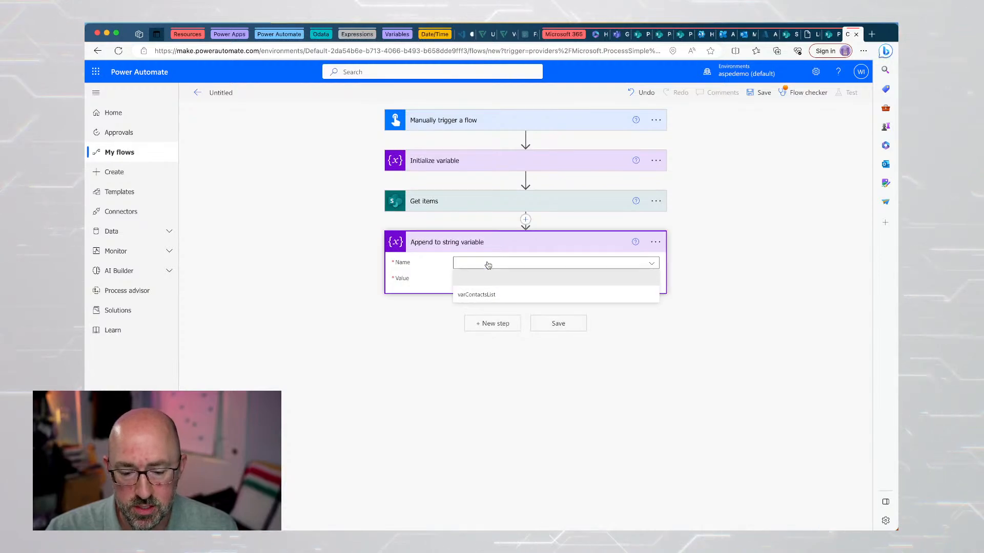
left_click(476, 295)
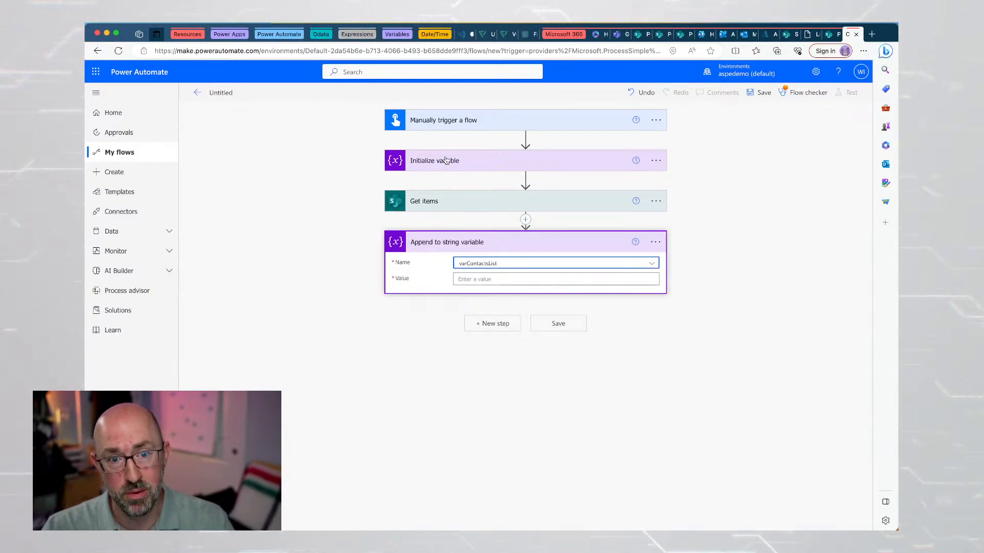
Set the appended value to the Email dynamic content from Get items, followed by a semicolon.
key("super+Tab")
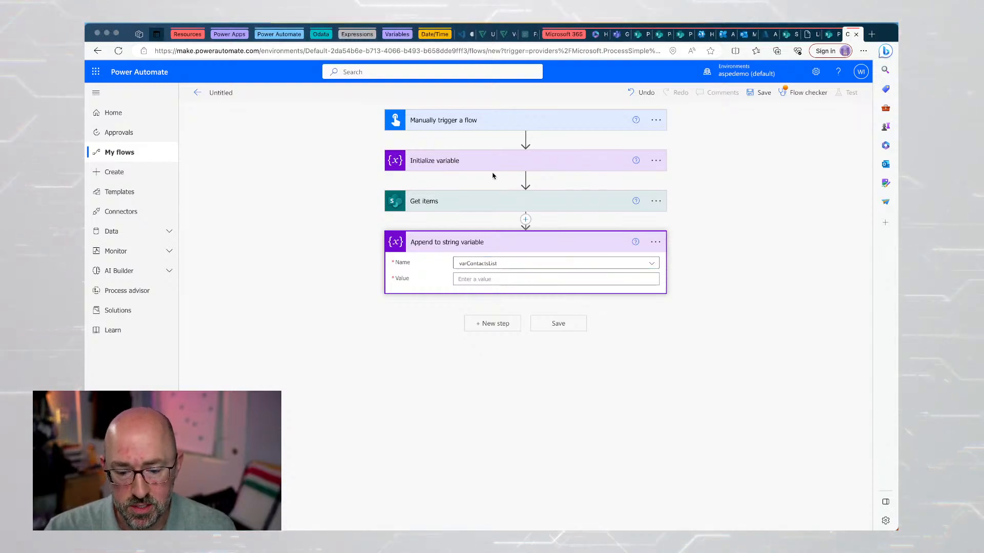
key("super+Tab")
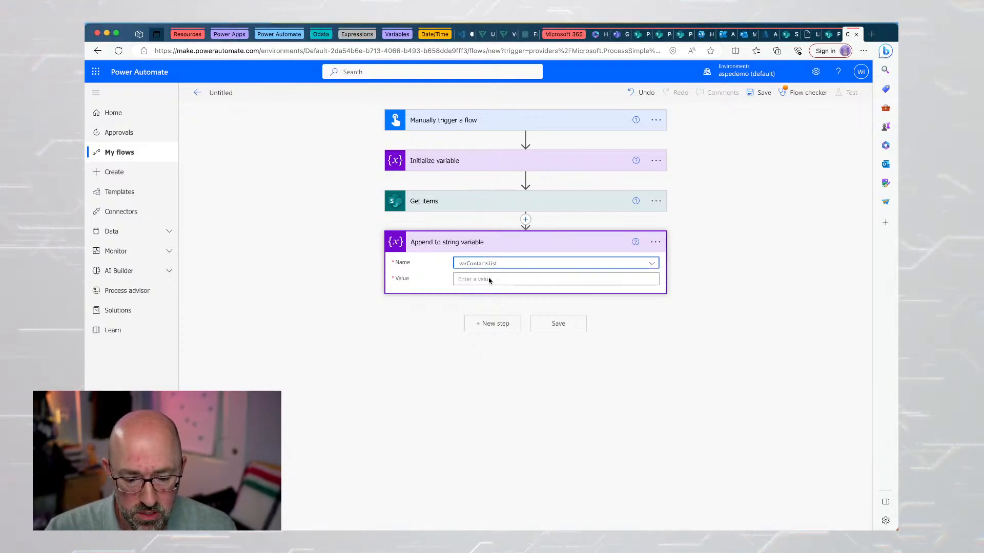
left_click(488, 279)
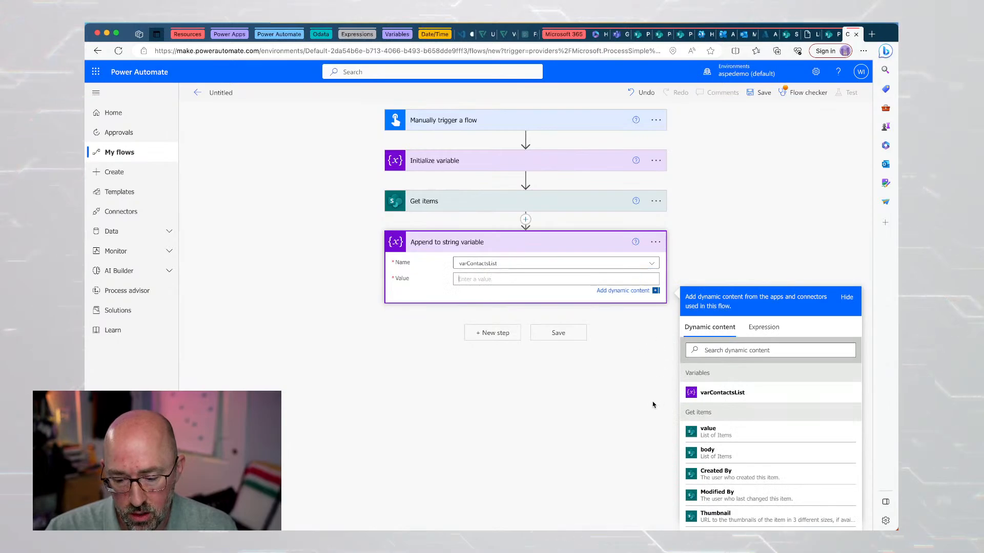
scroll(653, 405, "down", 1)
scroll(753, 445, "down", 2)
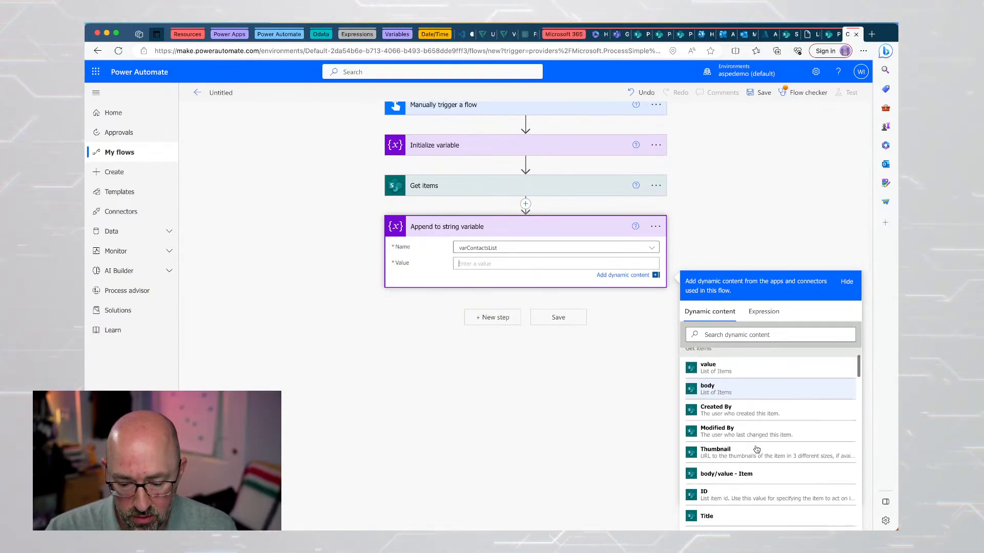
scroll(756, 449, "down", 3)
scroll(757, 449, "up", 2)
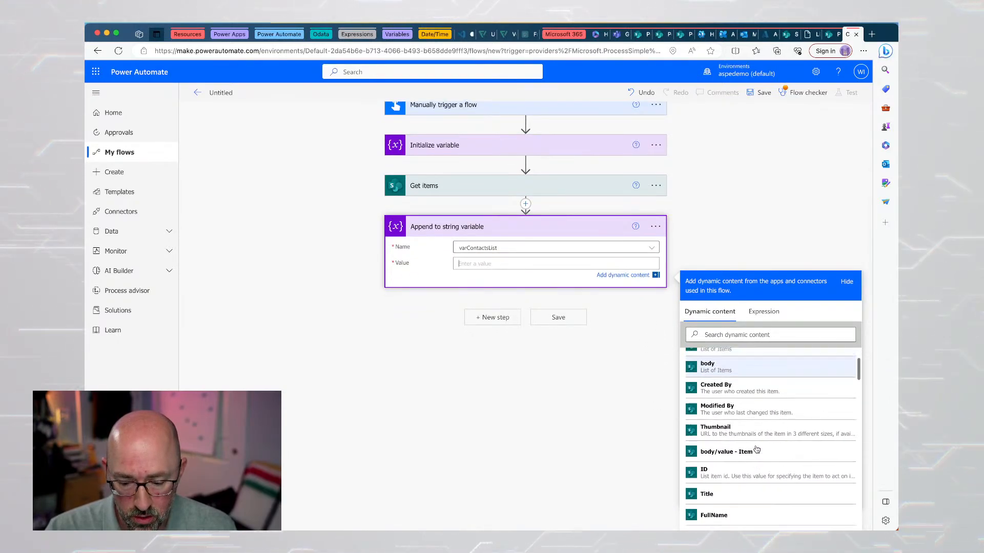
scroll(756, 449, "up", 3)
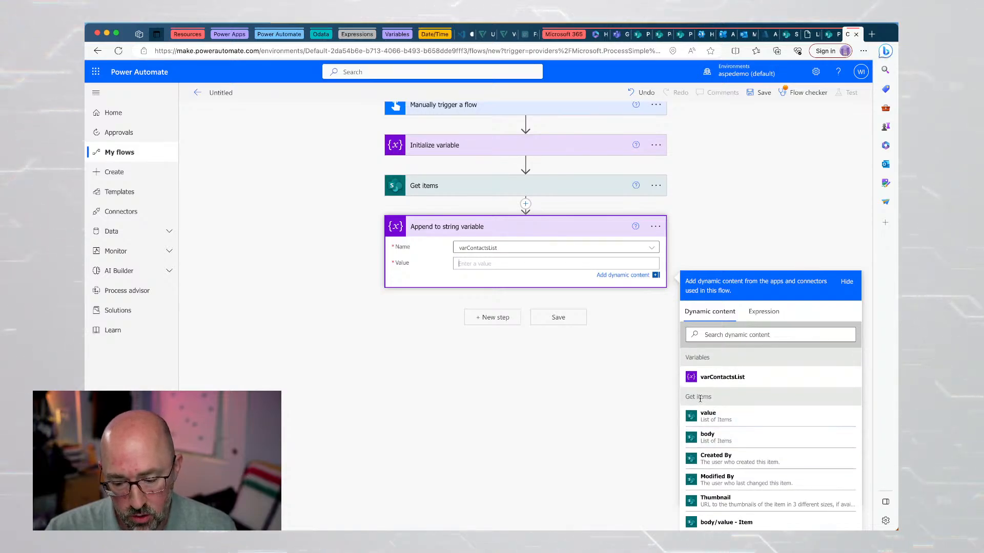
scroll(745, 443, "down", 2)
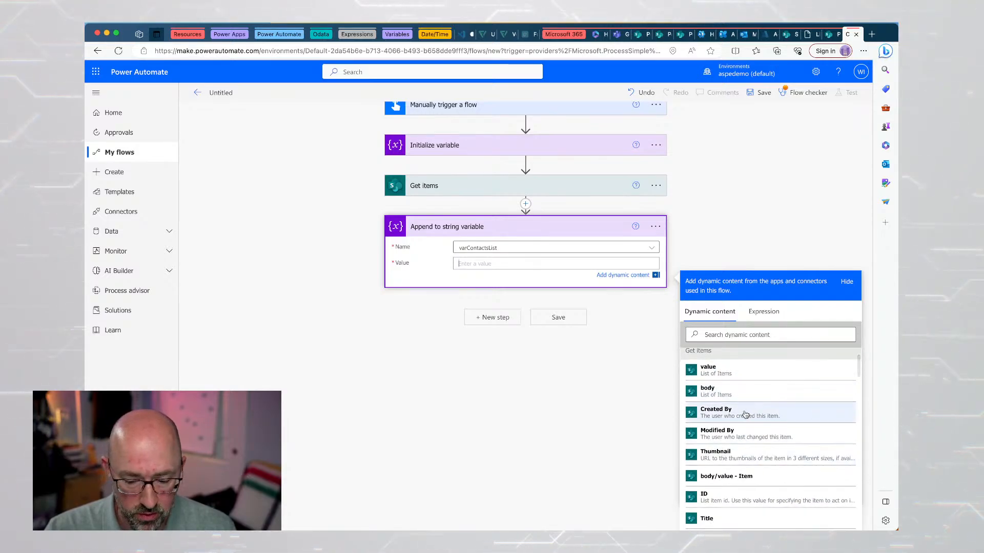
scroll(746, 415, "down", 2)
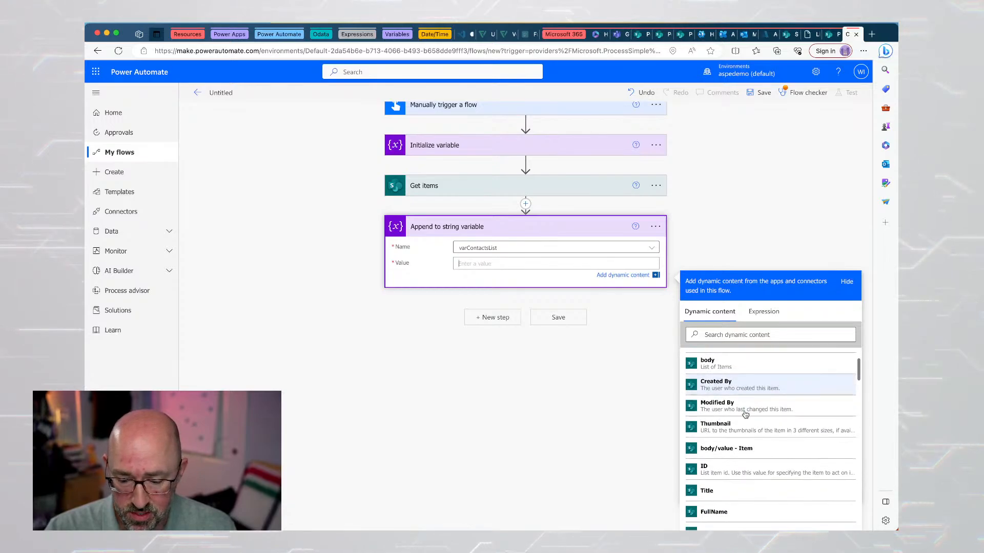
scroll(745, 408, "down", 5)
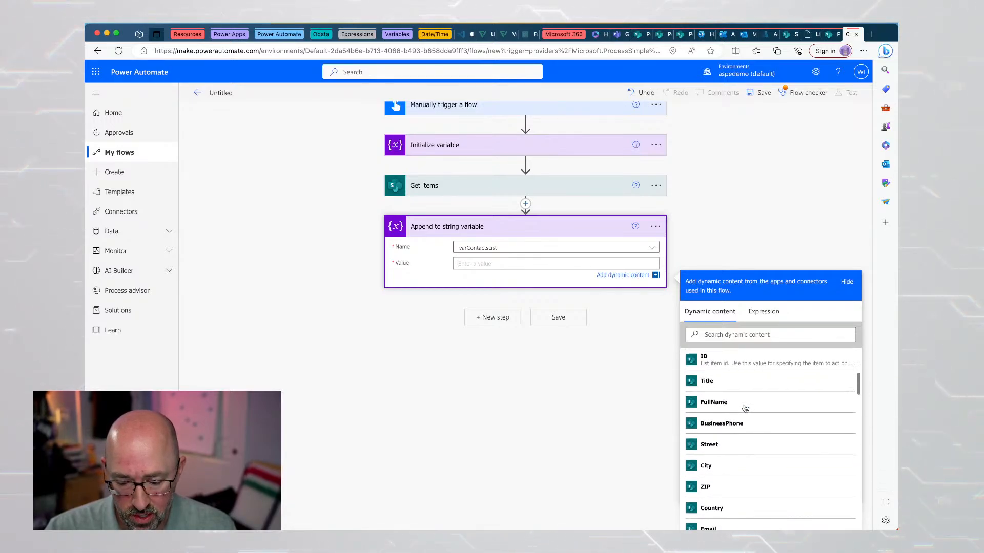
left_click(731, 433)
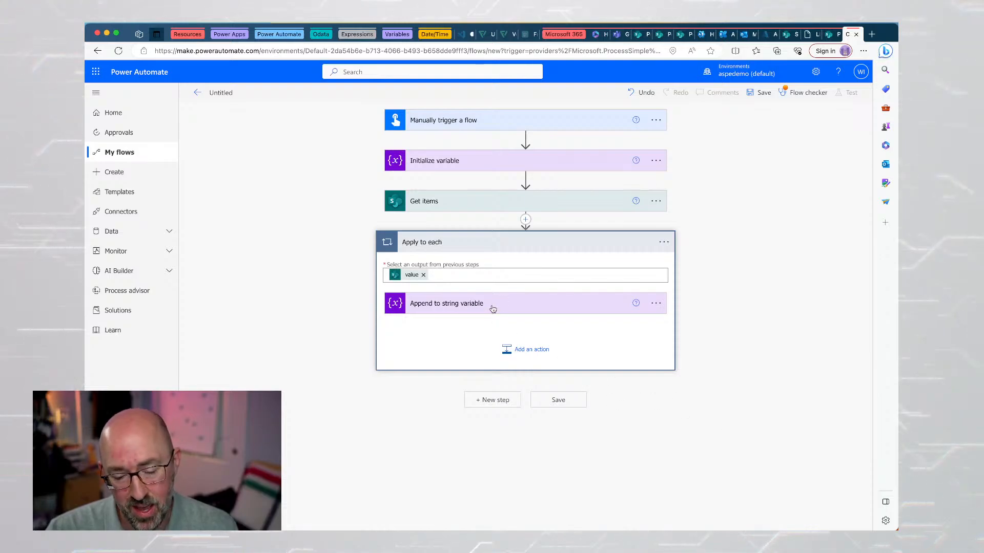
left_click(492, 309)
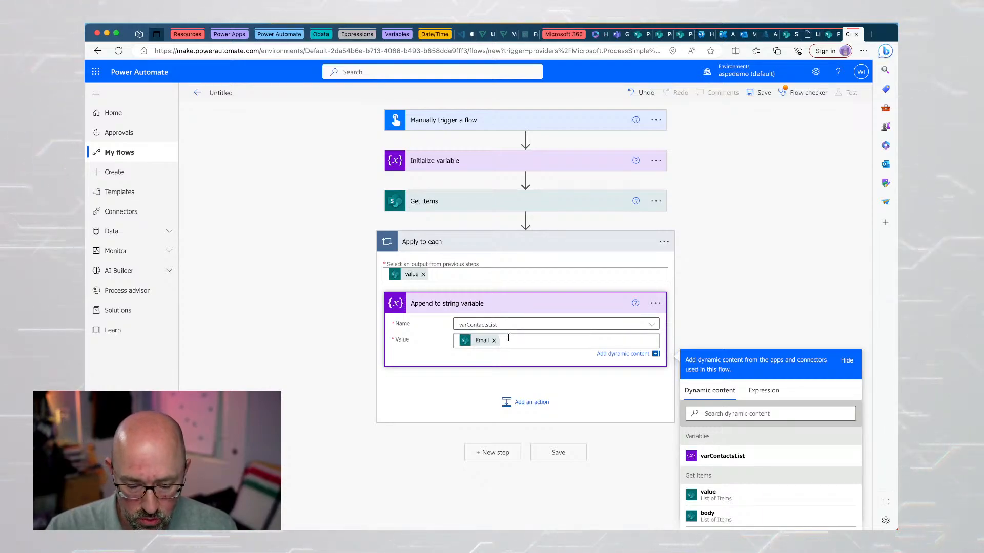
type(";")
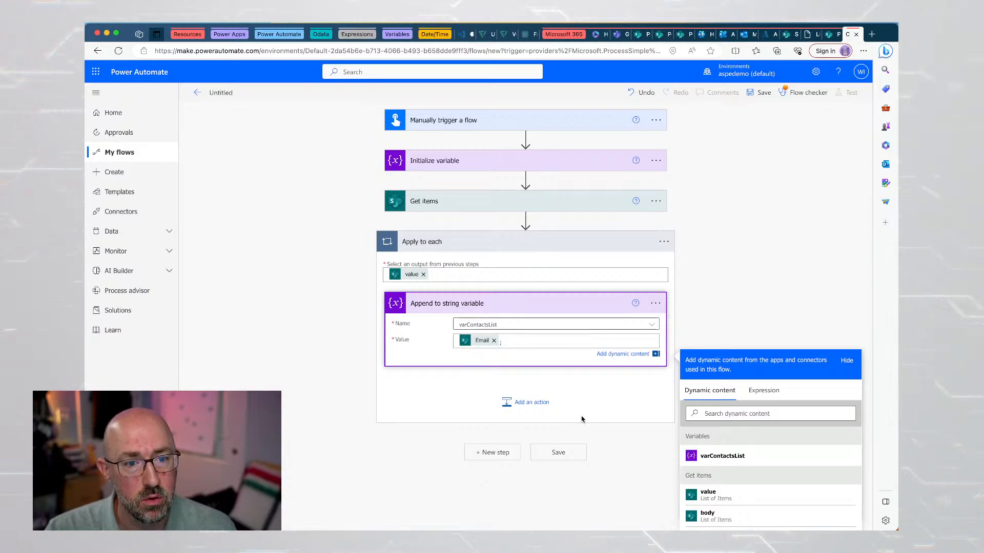
Save the flow and review its errors and warnings in the Flow checker.
left_click(579, 454)
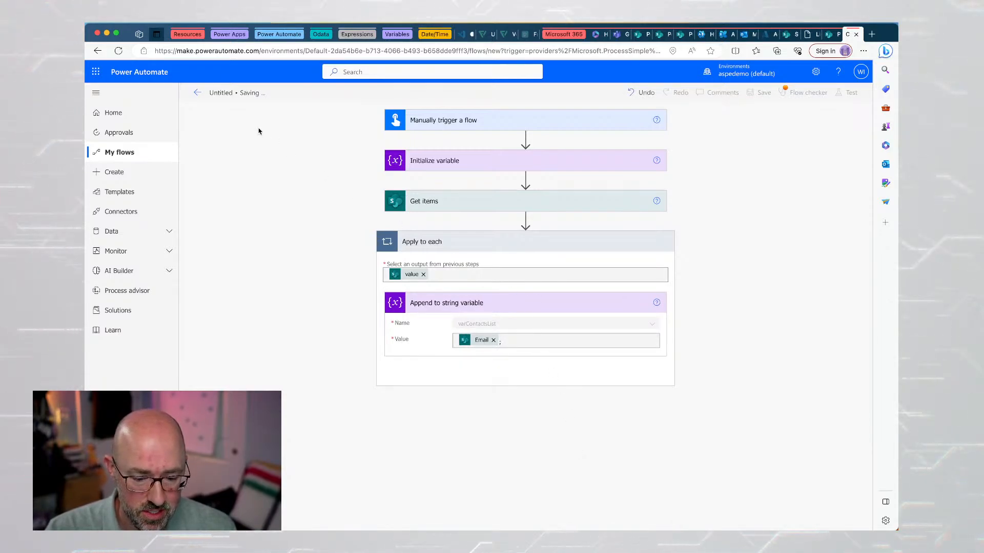
left_click(808, 92)
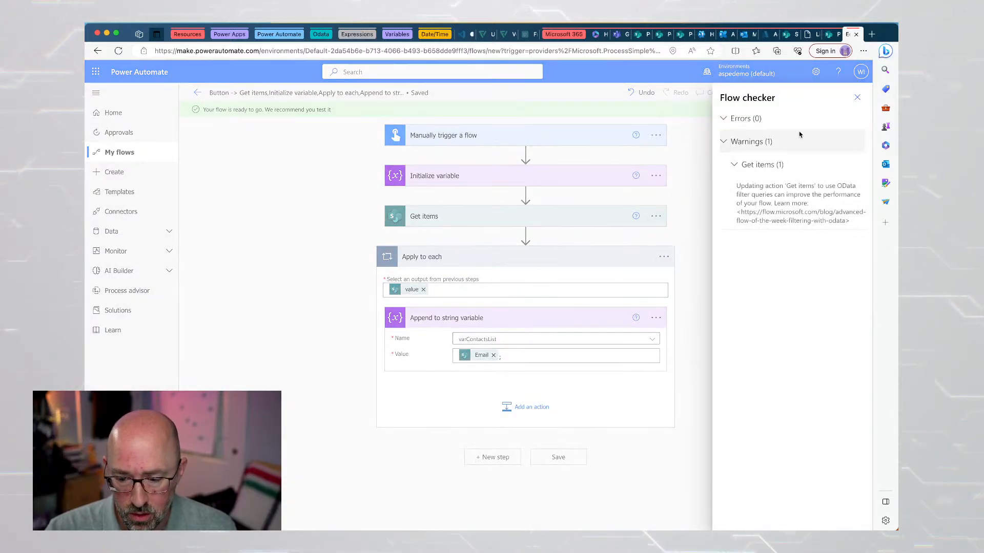
key("Escape")
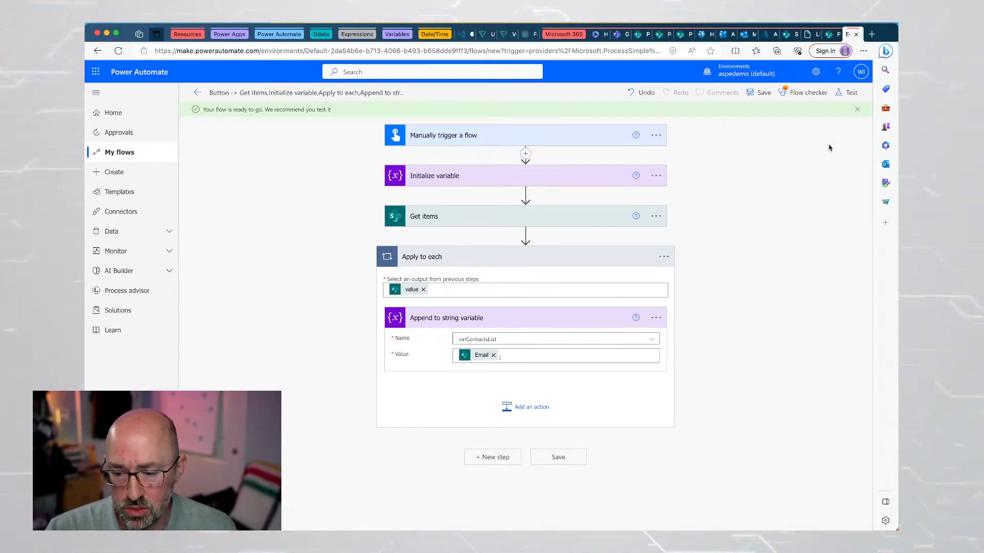
Run a manual test of the flow using the existing SharePoint connection, and open the run's progress view.
left_click(847, 92)
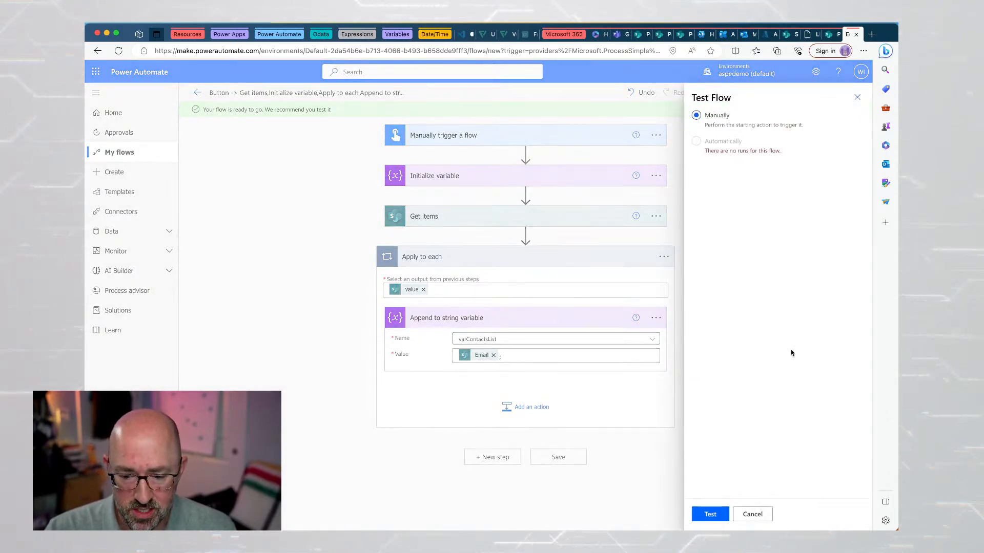
left_click(711, 514)
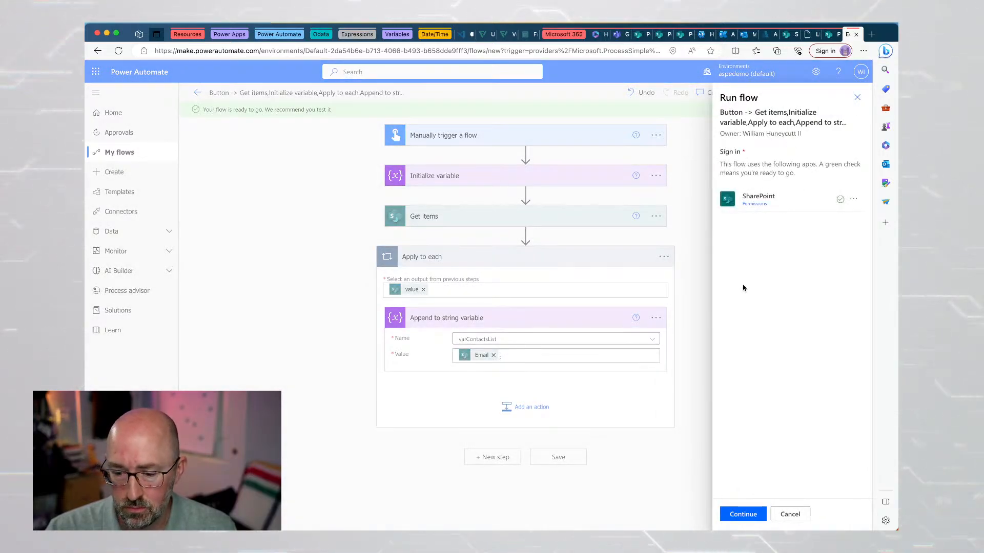
left_click(749, 514)
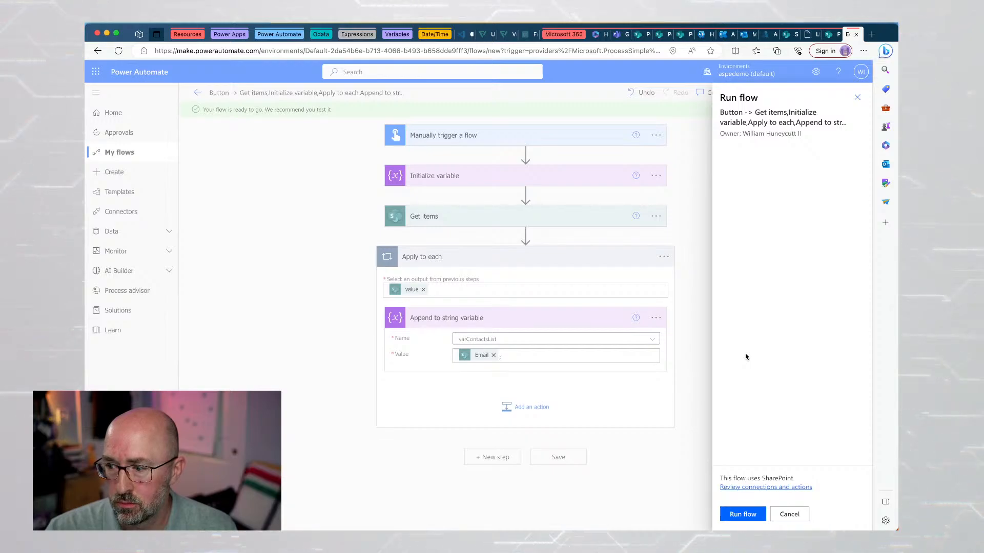
left_click(742, 514)
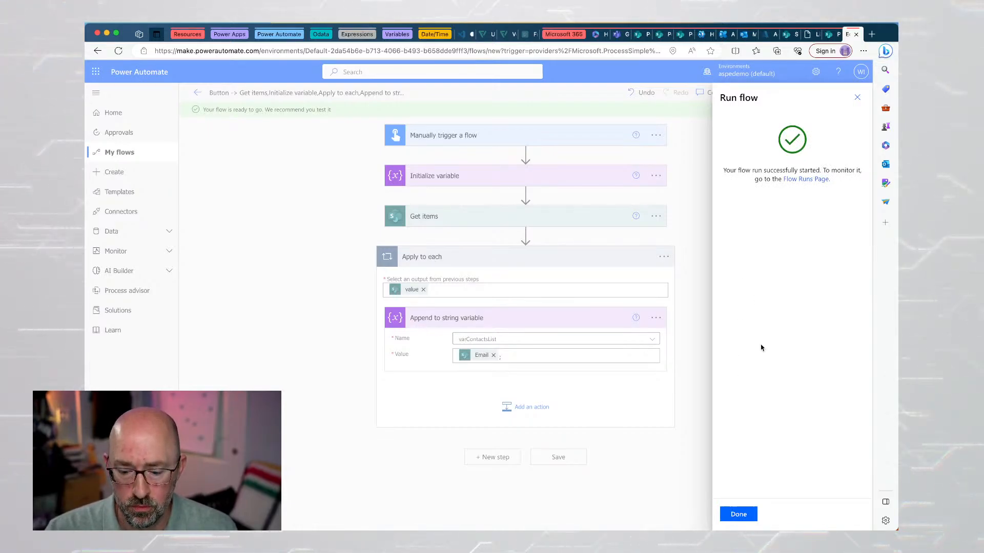
left_click(738, 514)
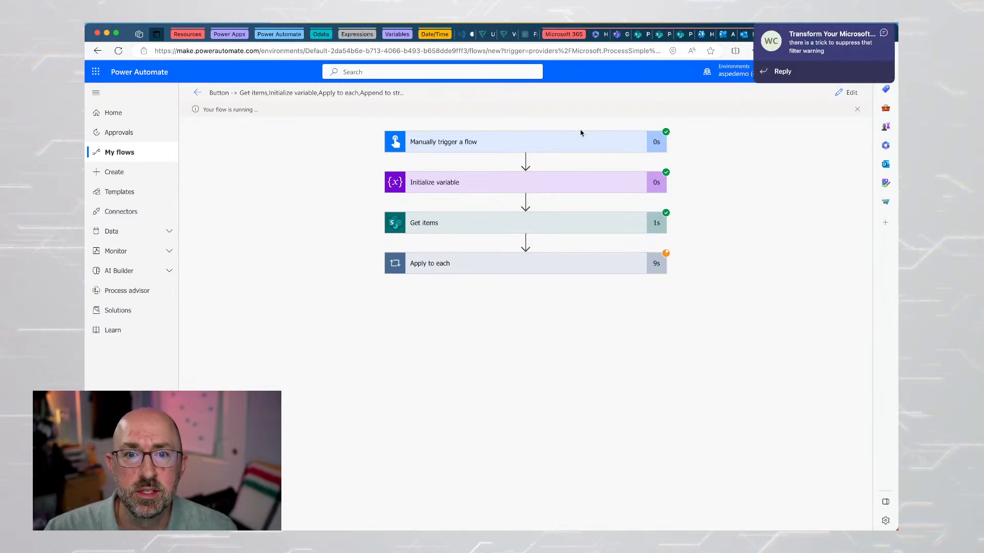
Open the Get items output of the test run and examine the returned contact records.
left_click(573, 231)
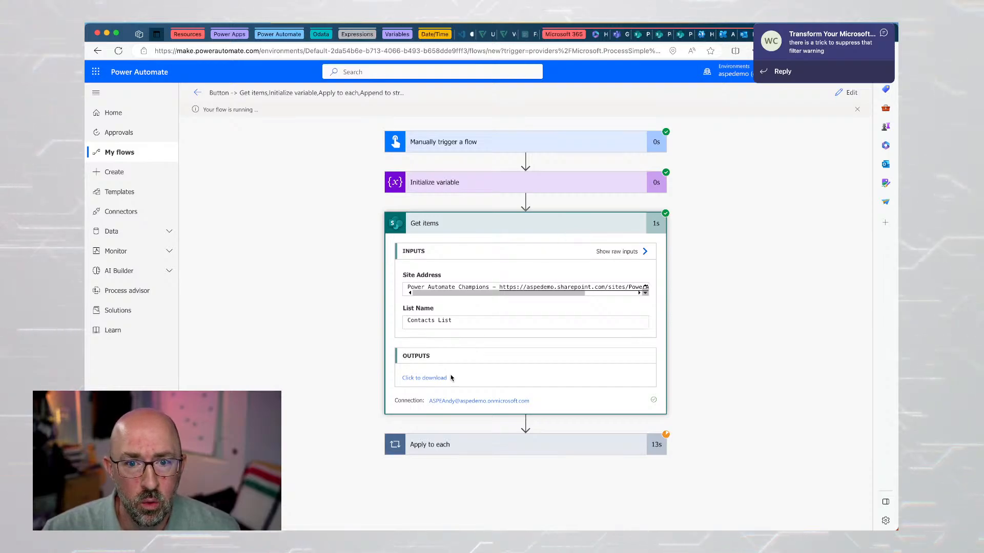
left_click(425, 378)
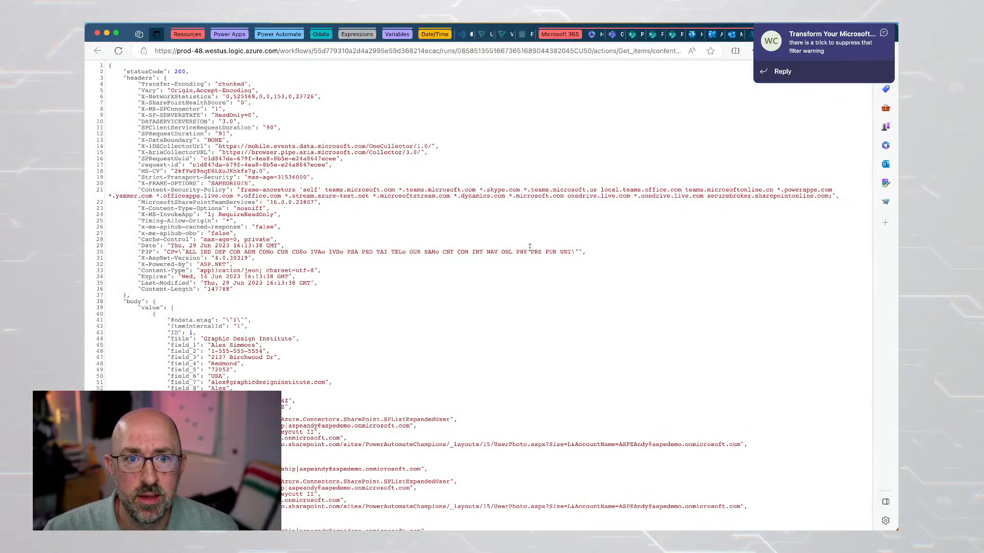
scroll(529, 247, "down", 10)
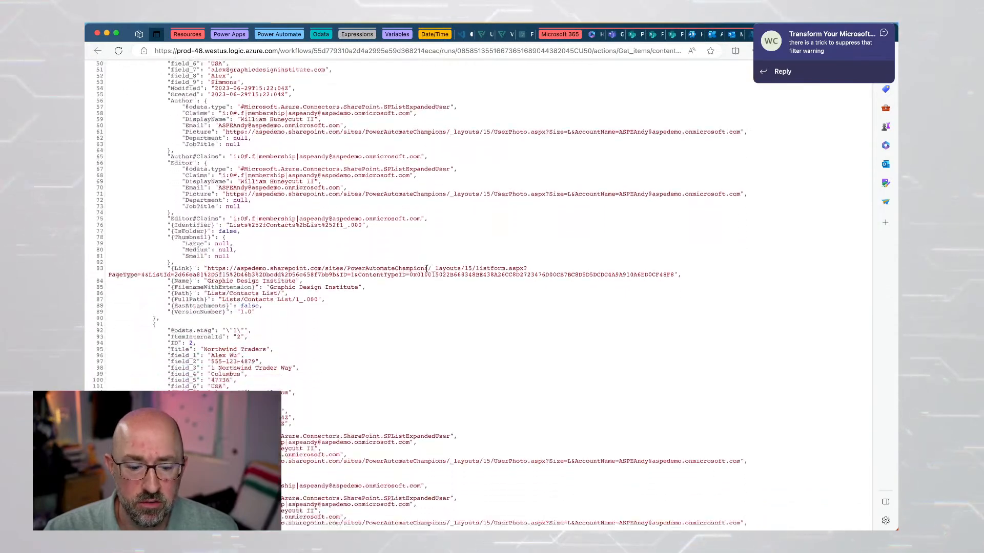
Review the name and email fields of the second to fourth contact records in the raw output, and dismiss the chat notifications.
scroll(426, 268, "down", 7)
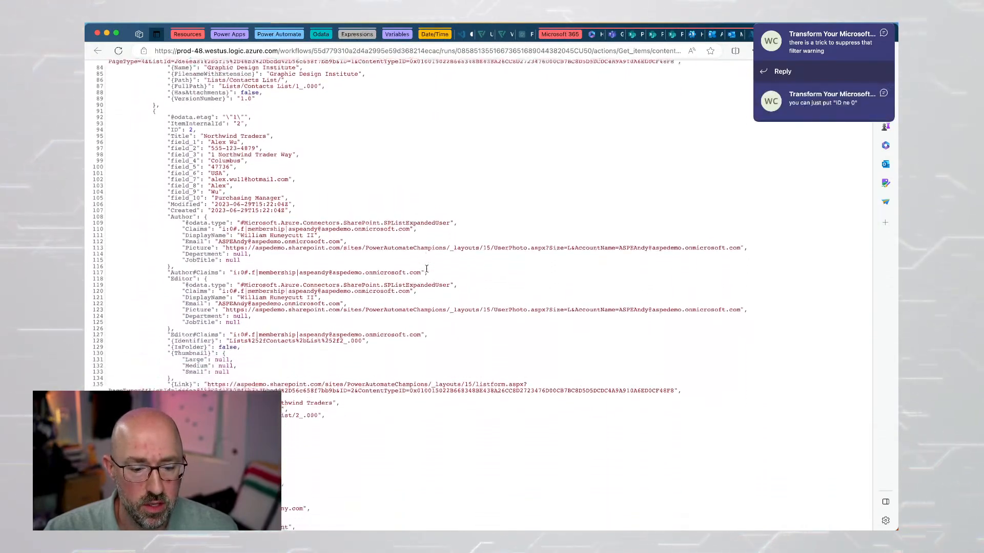
scroll(426, 269, "down", 1)
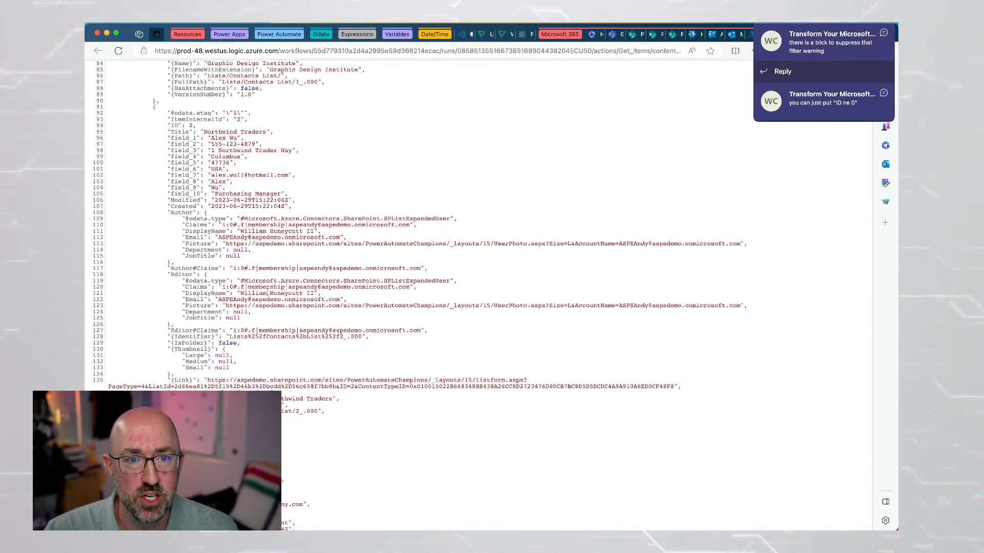
scroll(267, 293, "down", 6)
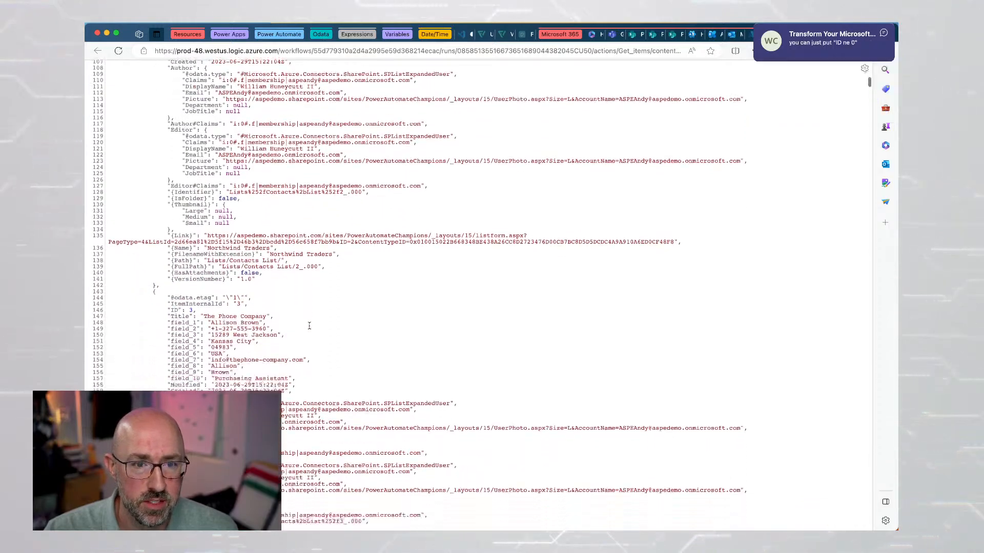
scroll(308, 326, "down", 4)
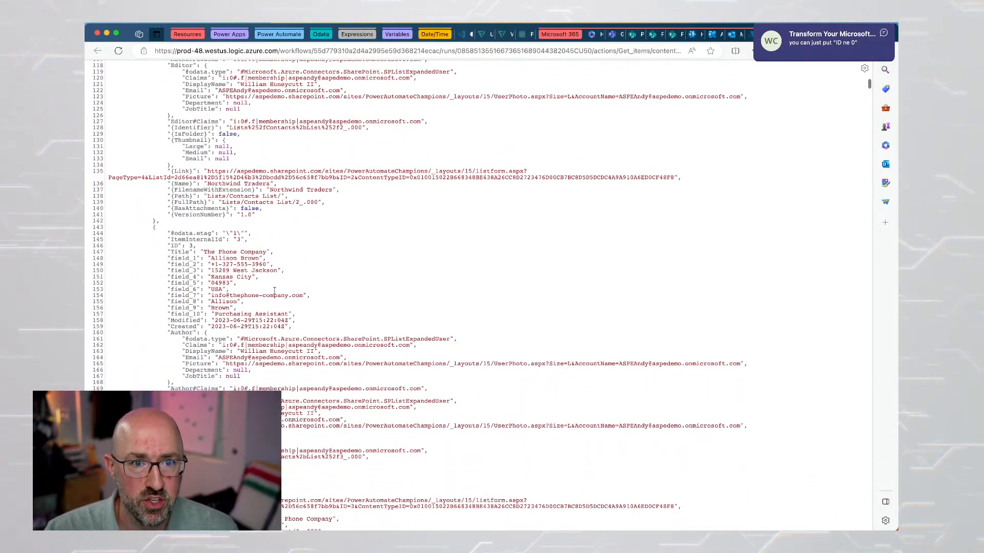
left_click_drag(259, 258, 211, 257)
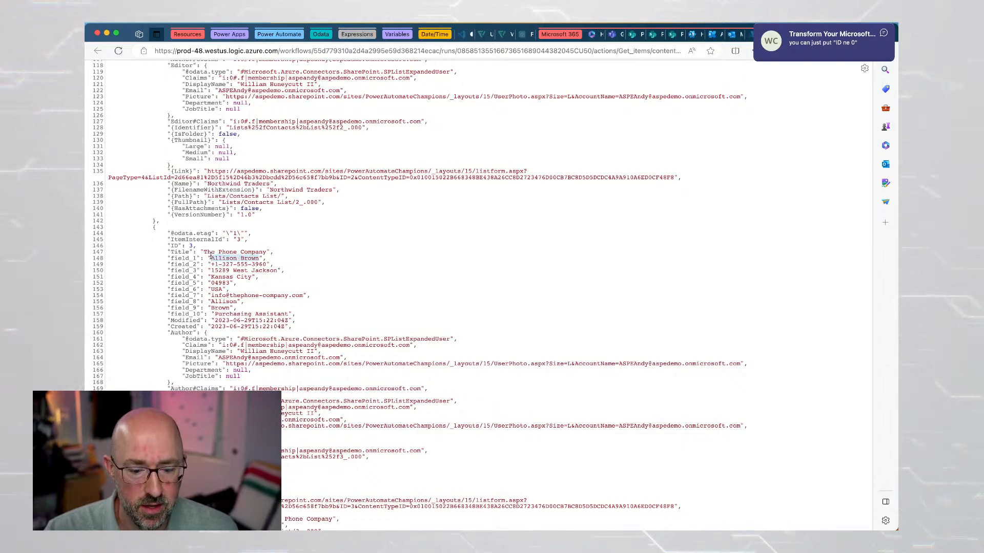
scroll(644, 206, "down", 5)
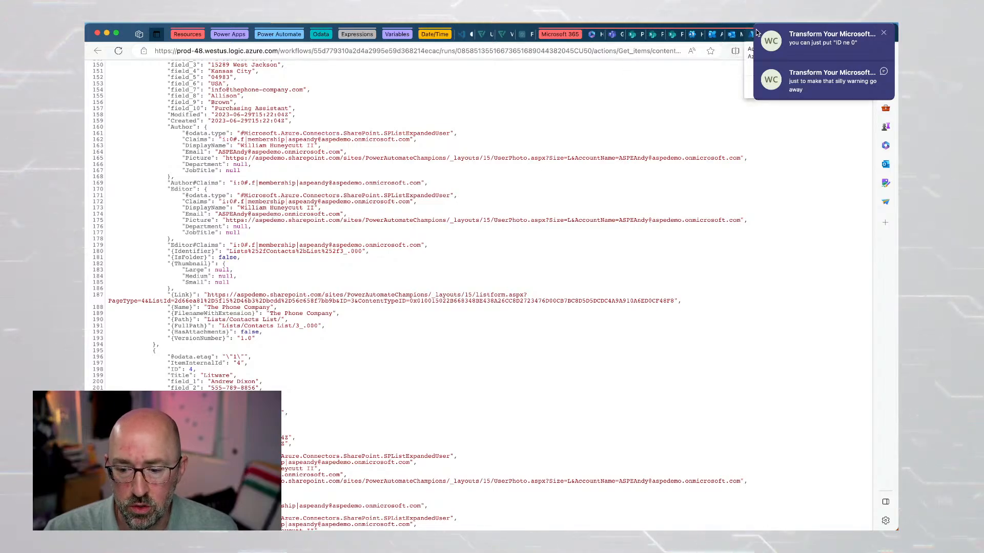
left_click(882, 33)
left_click(882, 33)
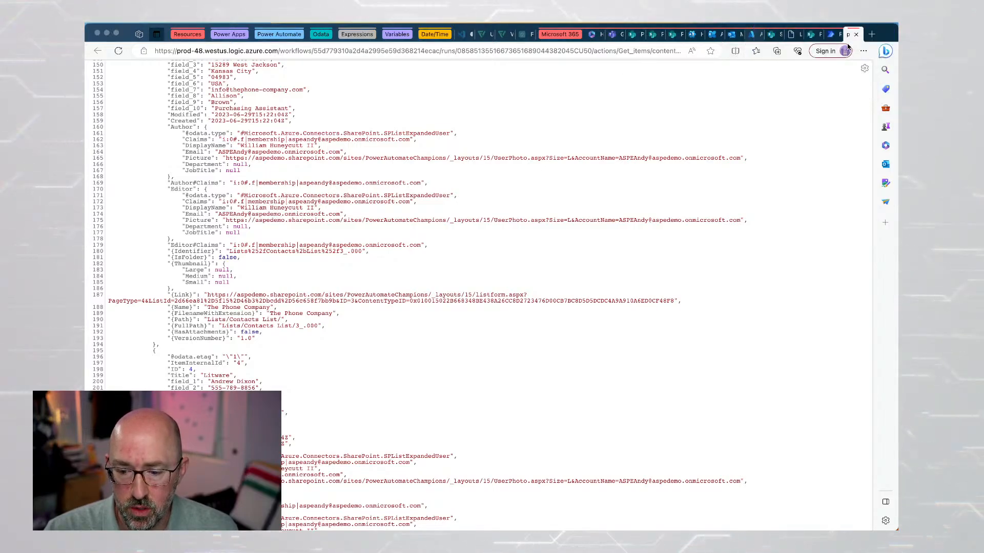
Return to the flow run and inspect the value appended to varContactsList in the first four Apply to each iterations.
left_click(831, 37)
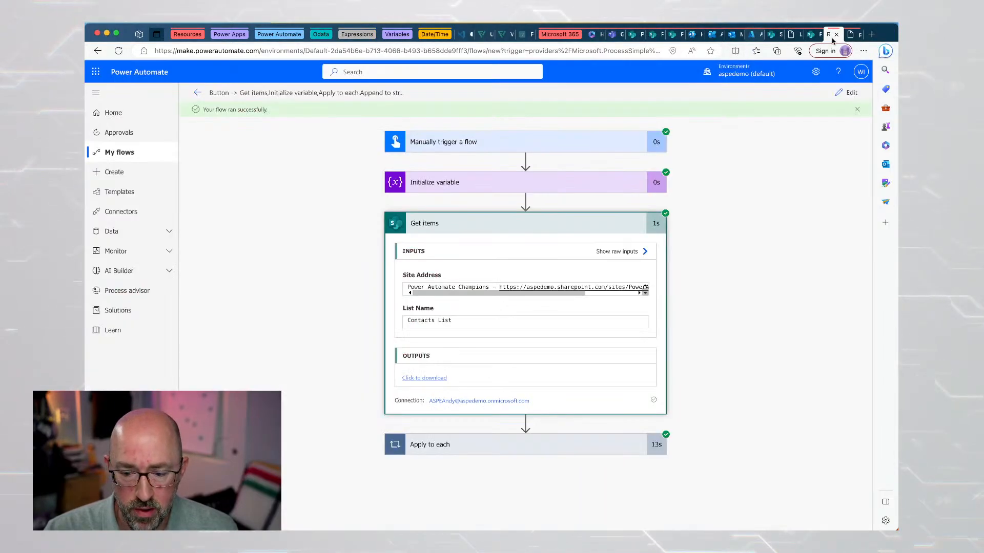
left_click(571, 442)
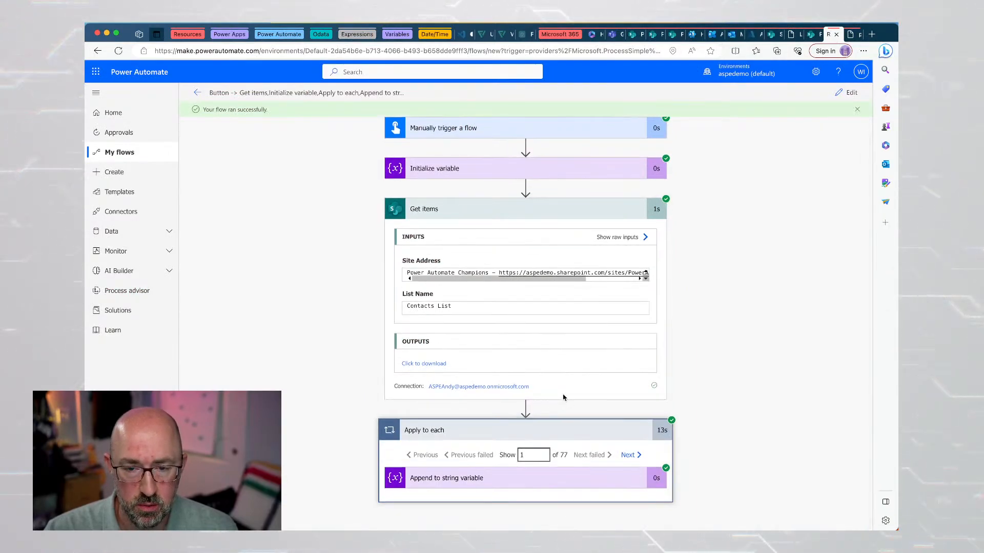
left_click(566, 478)
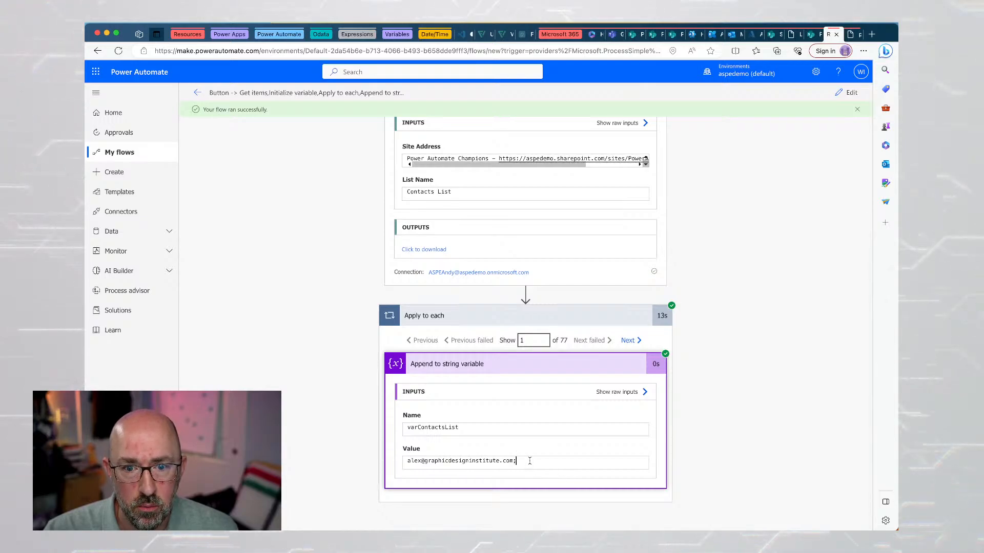
left_click_drag(529, 461, 407, 461)
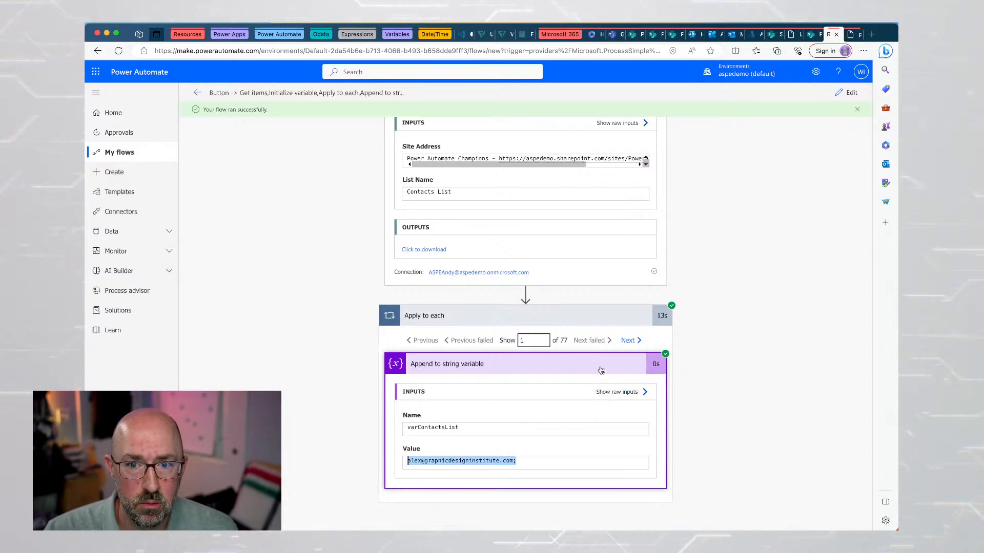
left_click(628, 341)
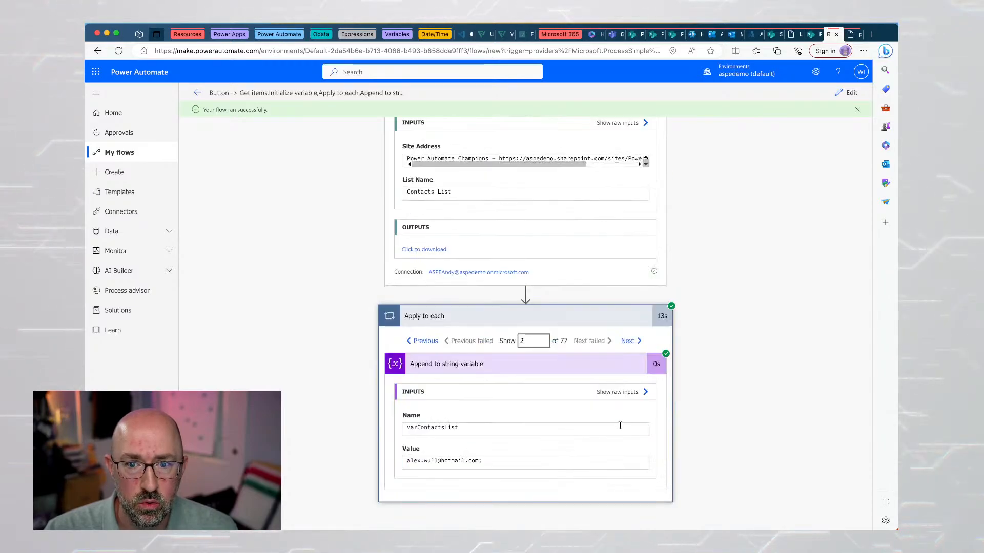
left_click(630, 341)
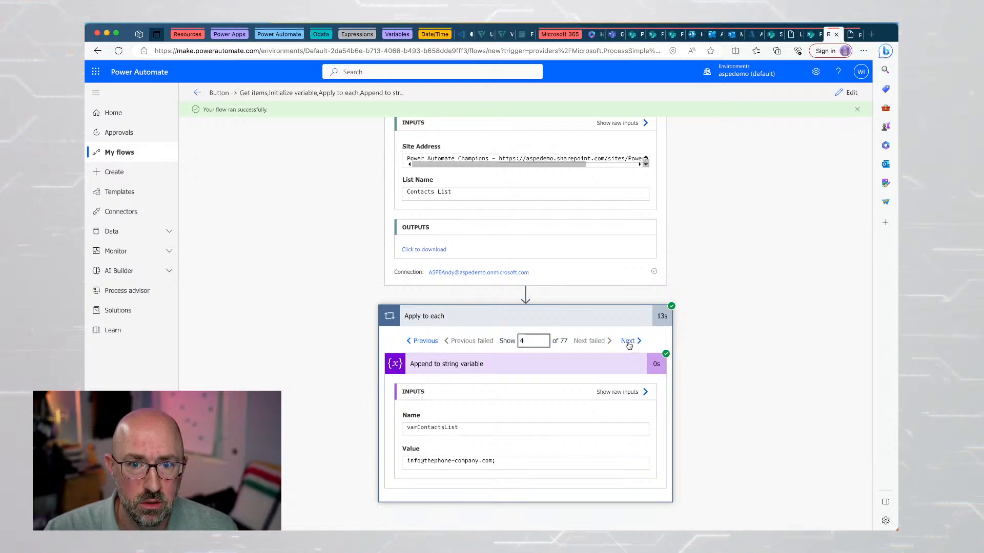
left_click(628, 341)
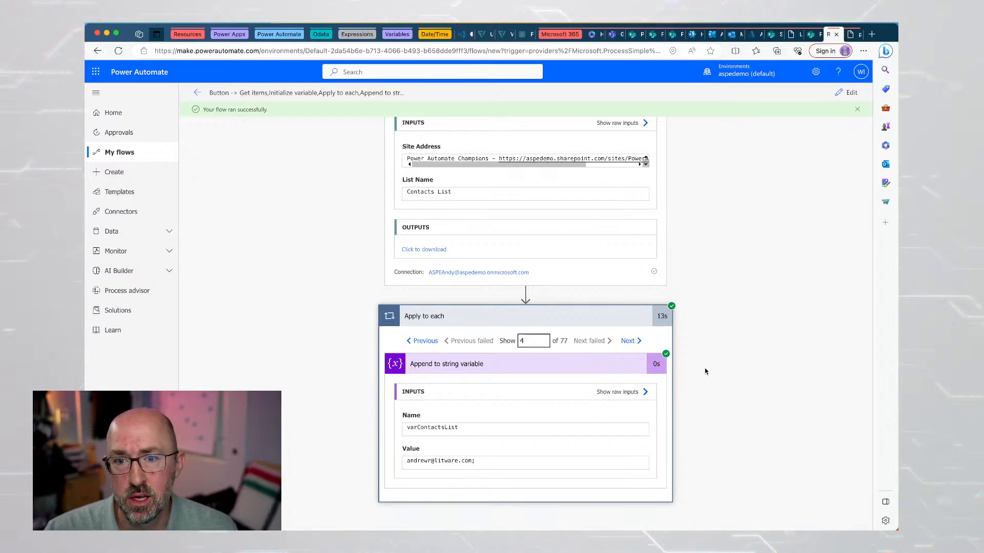
Reopen the flow for editing and add an Office 365 Outlook Send an email (V2) action after Apply to each.
left_click(848, 93)
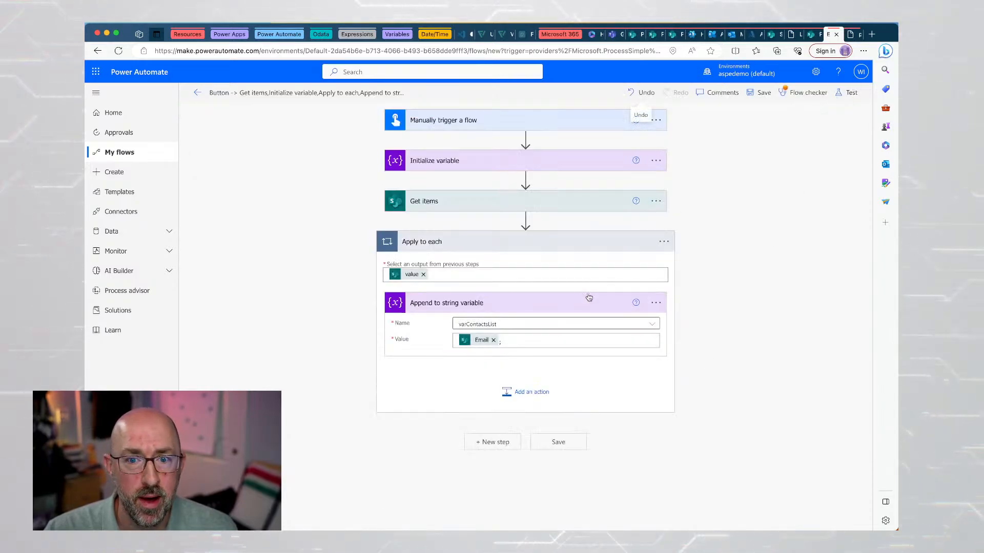
left_click(476, 448)
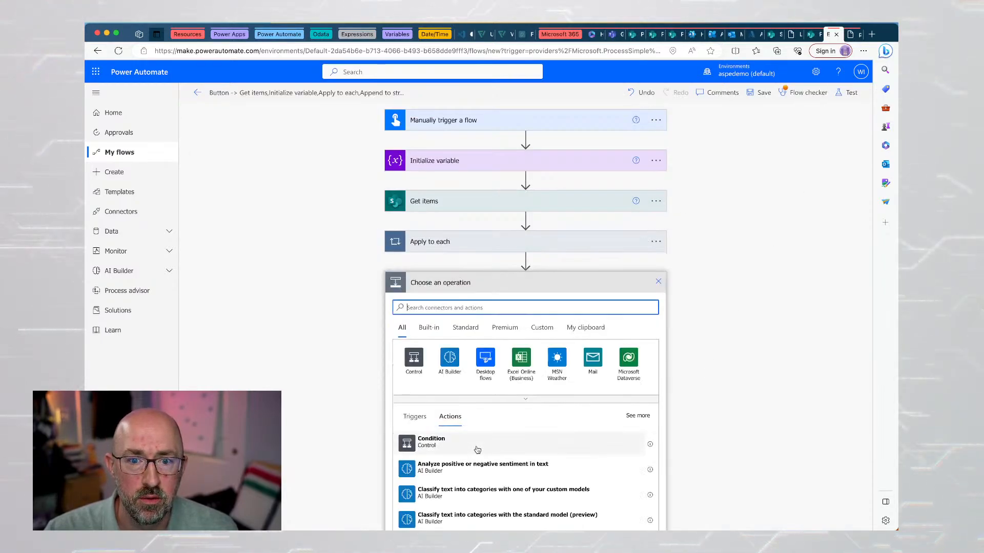
type("outlook")
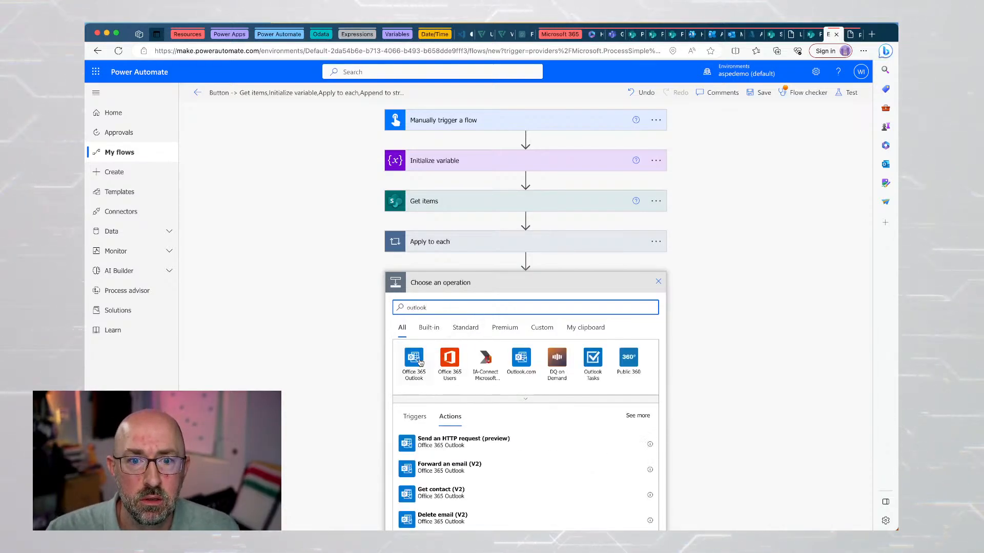
left_click(448, 378)
left_click(444, 427)
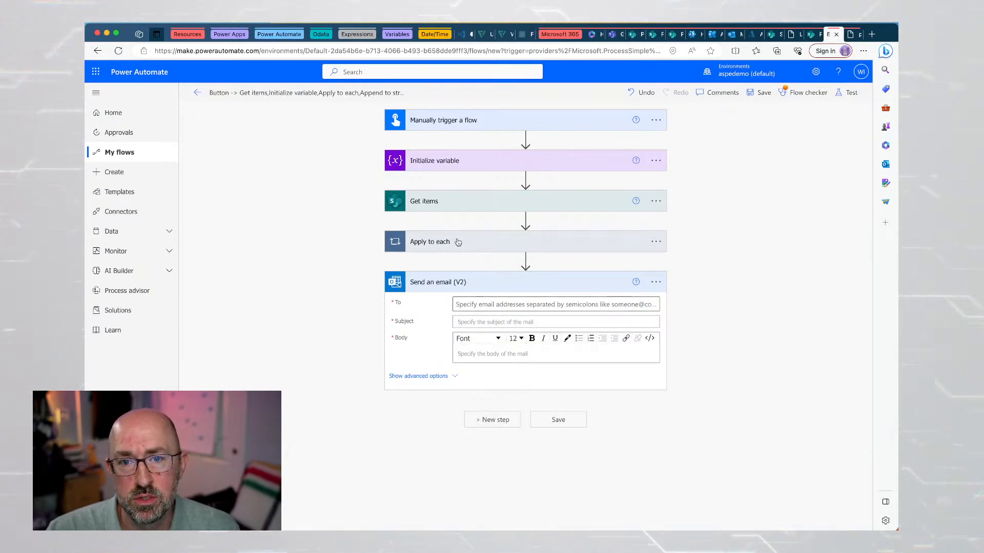
Expand the Apply to each loop and show the advanced options of the Send an email (V2) action.
left_click(458, 243)
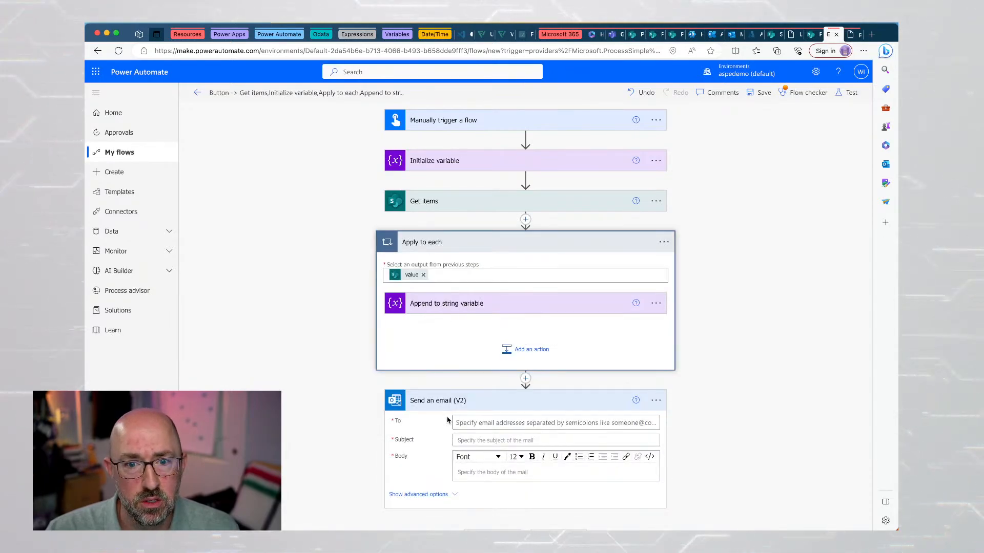
left_click(436, 495)
scroll(564, 410, "down", 2)
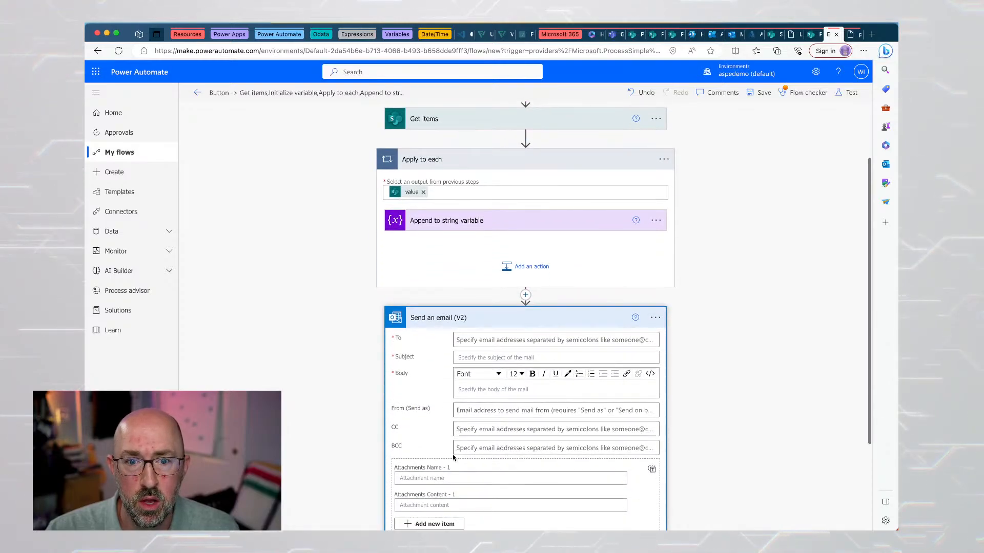
Set the email's To recipient to the varContactsList variable from the dynamic content.
left_click(631, 340)
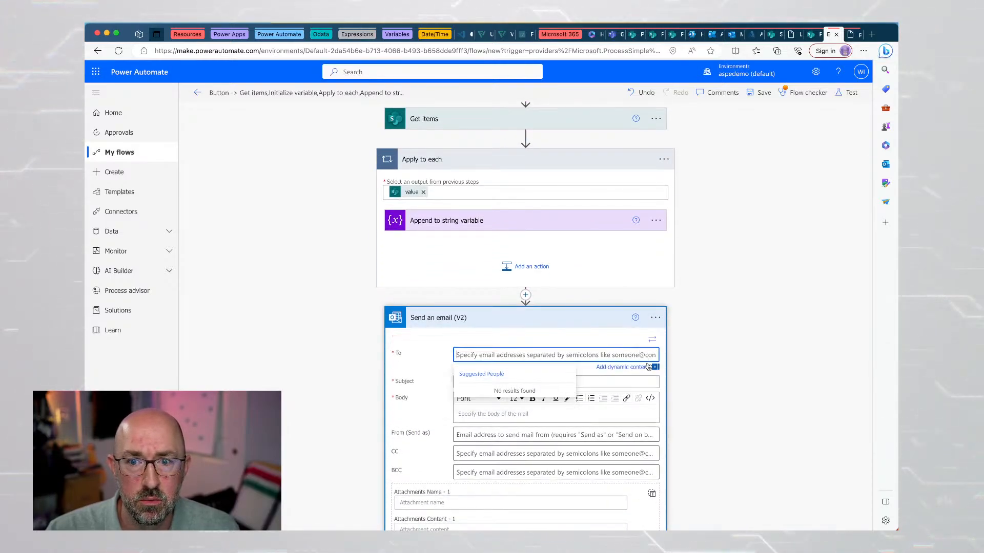
left_click(648, 367)
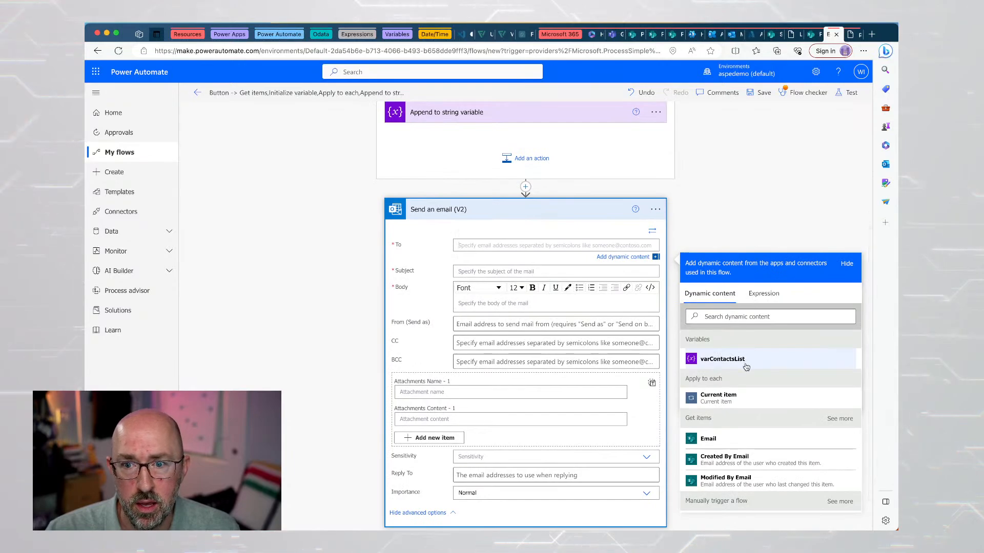
left_click(721, 359)
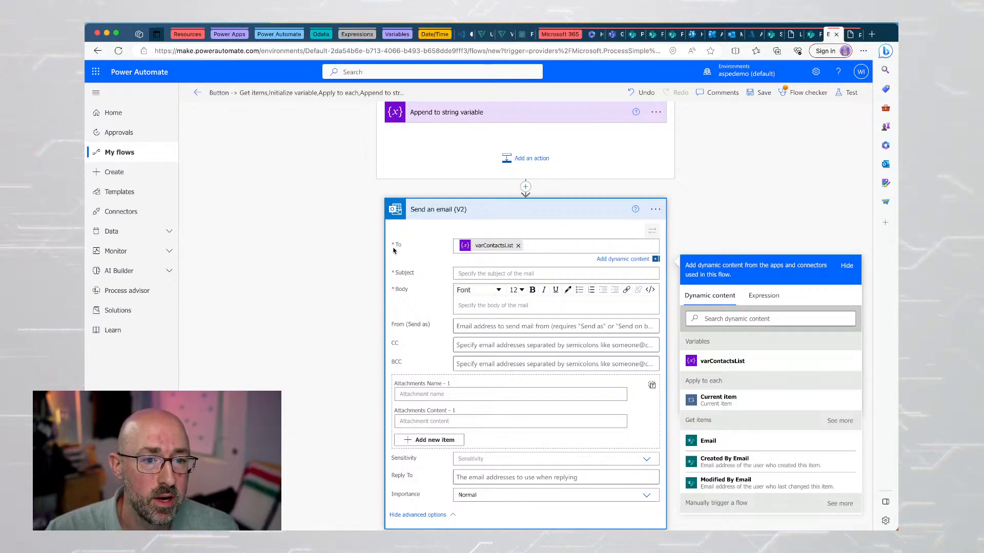
Set the email's BCC recipients to the varContactsList variable and remove the variable from the To field.
left_click(461, 346)
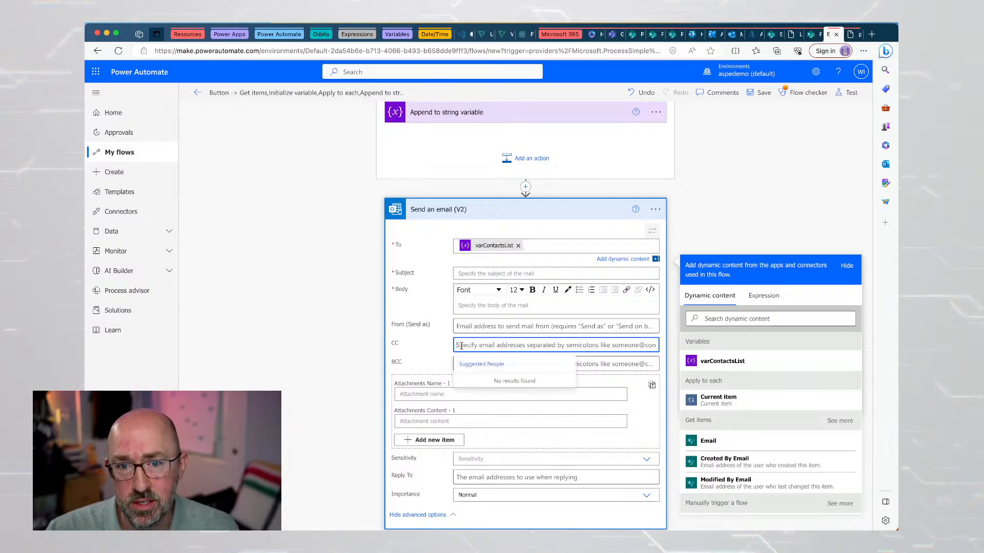
left_click(589, 363)
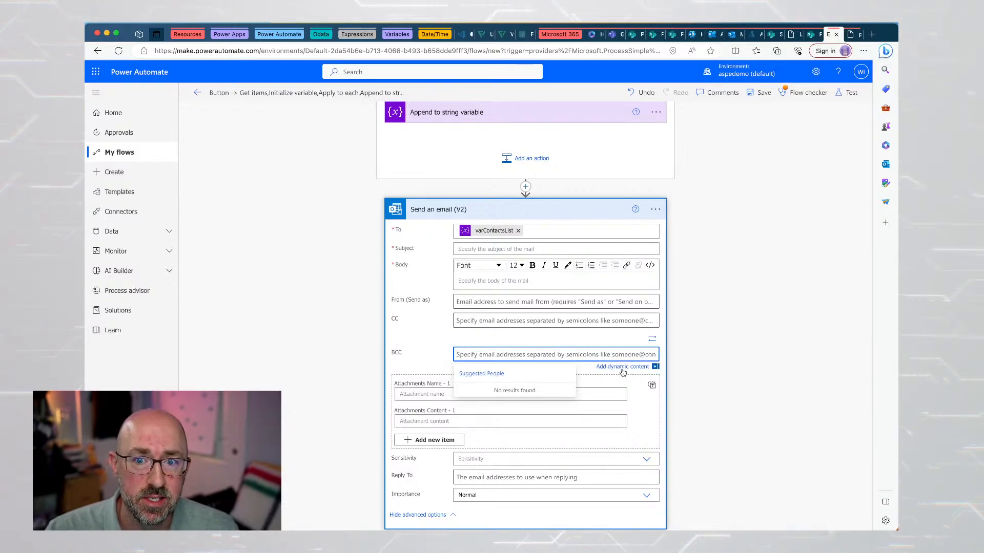
left_click(626, 365)
left_click(722, 466)
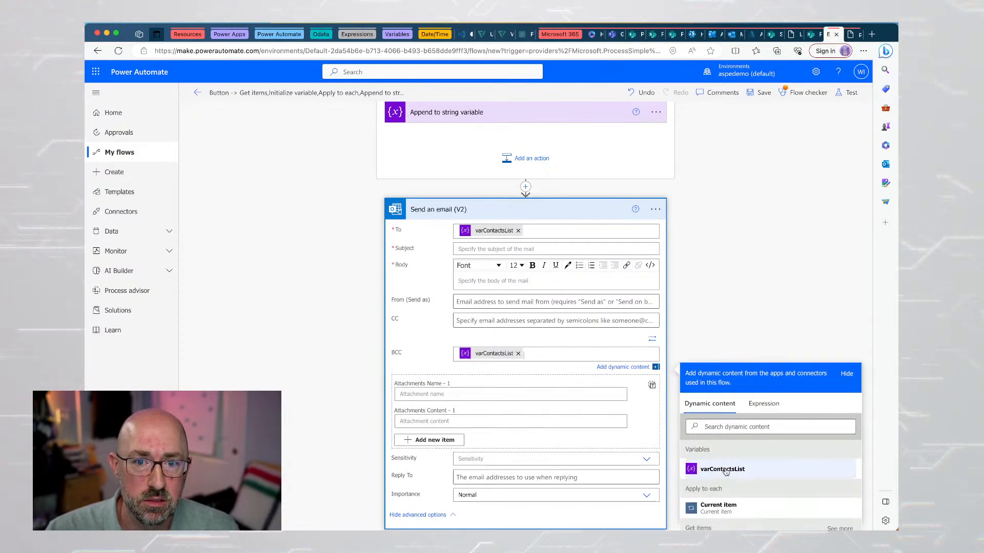
left_click(518, 231)
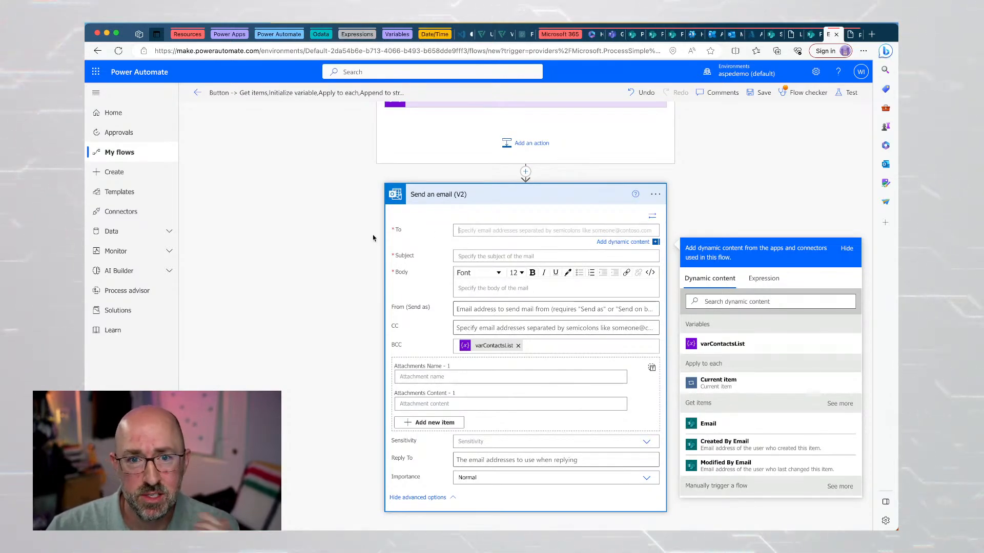
Begin entering the signed-in account's email address in the email's To field.
scroll(373, 238, "up", 3)
scroll(373, 237, "up", 1)
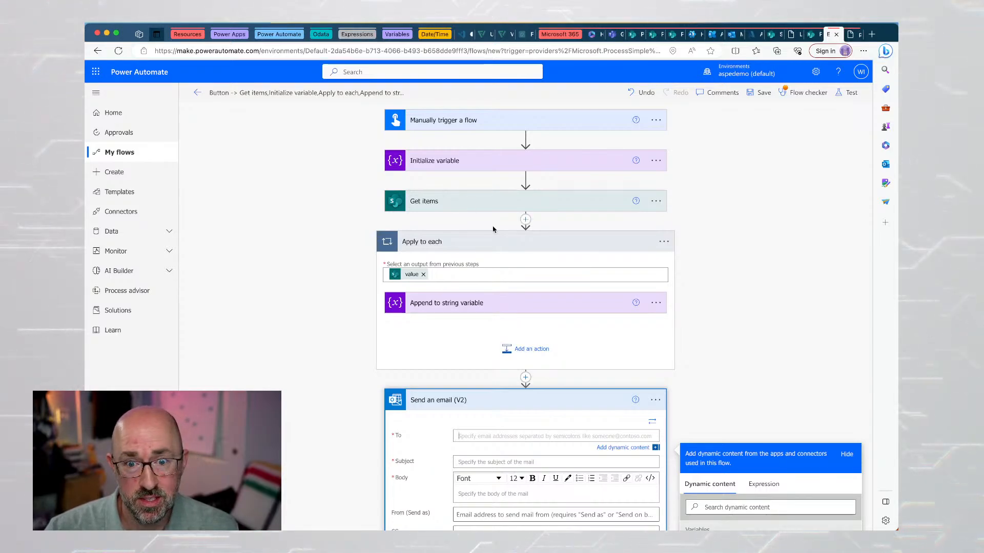
scroll(502, 405, "down", 5)
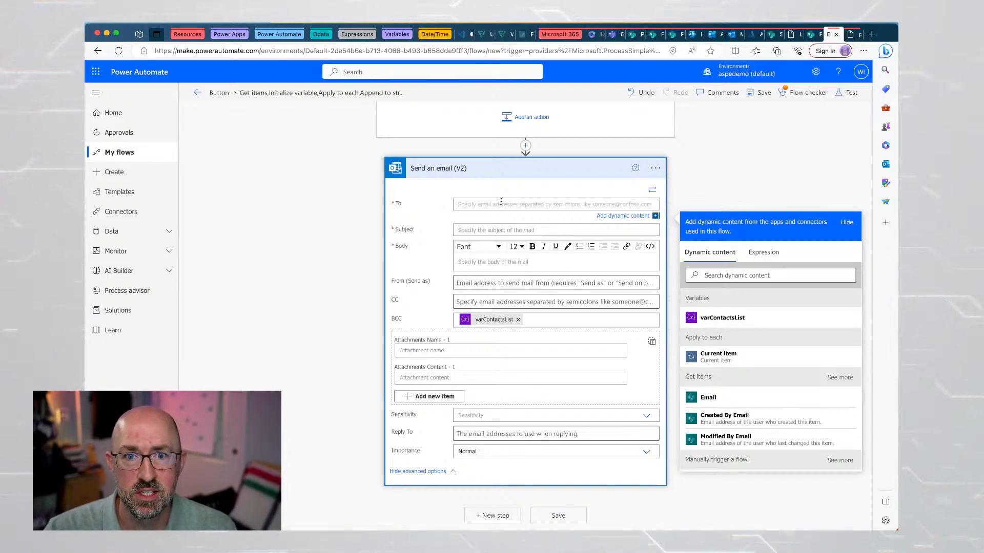
type("andy")
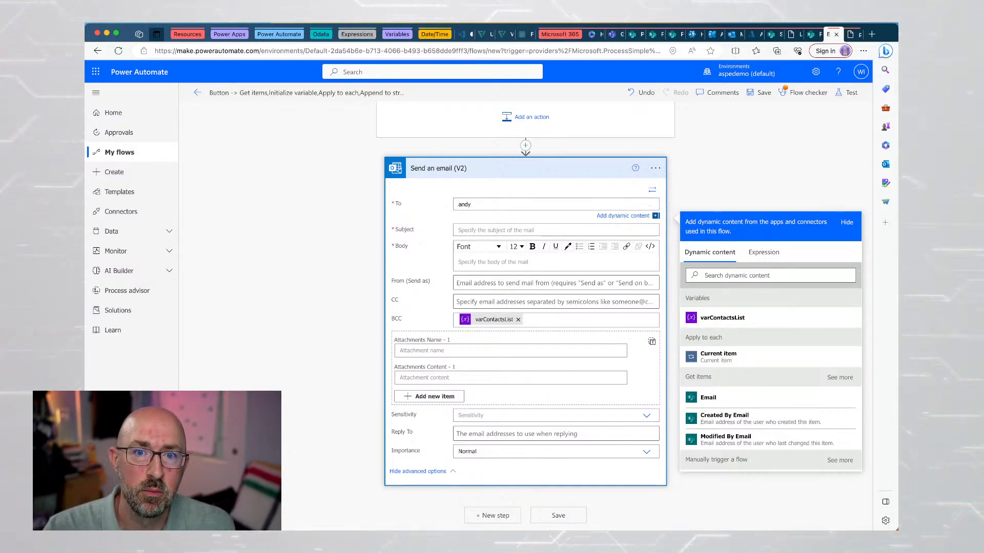
left_click(630, 216)
scroll(484, 226, "up", 1)
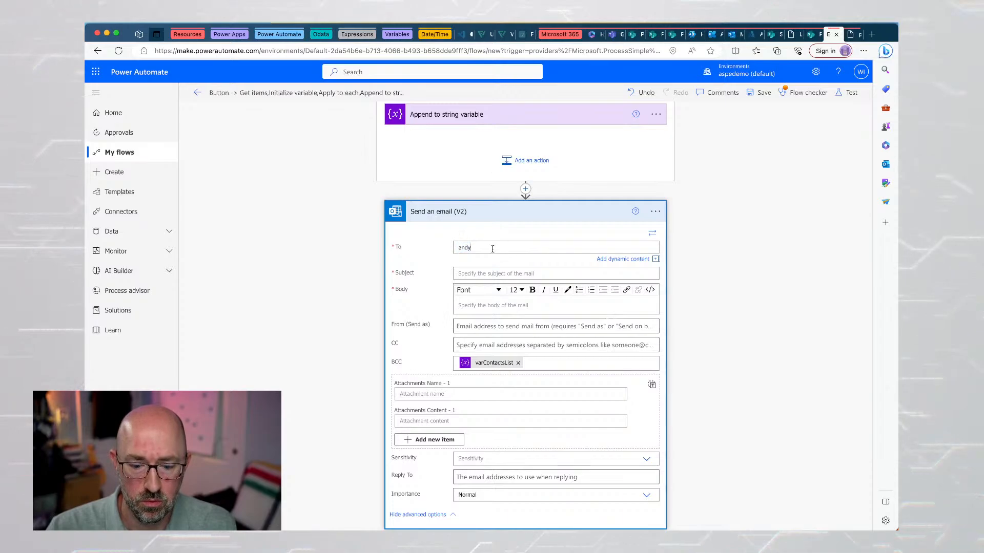
type("asp")
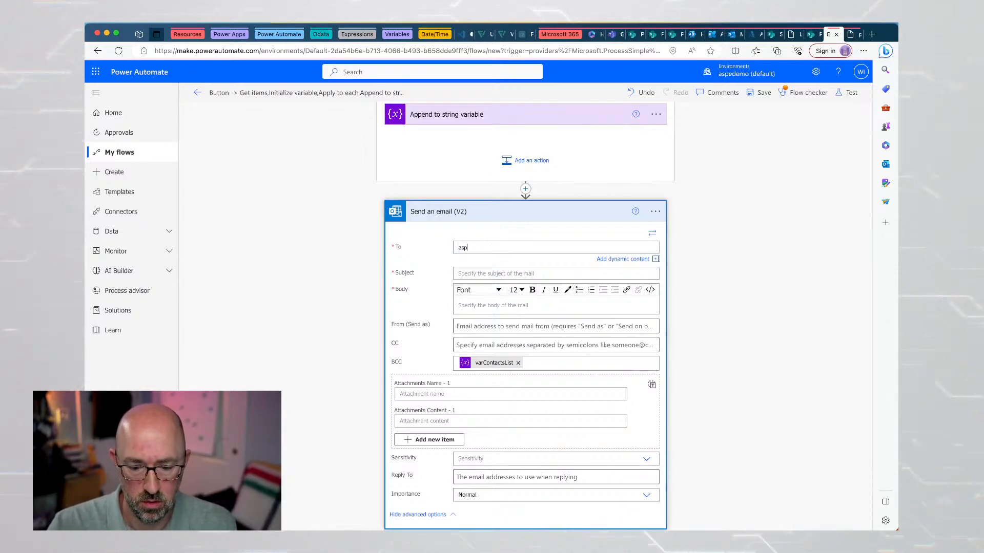
type("e")
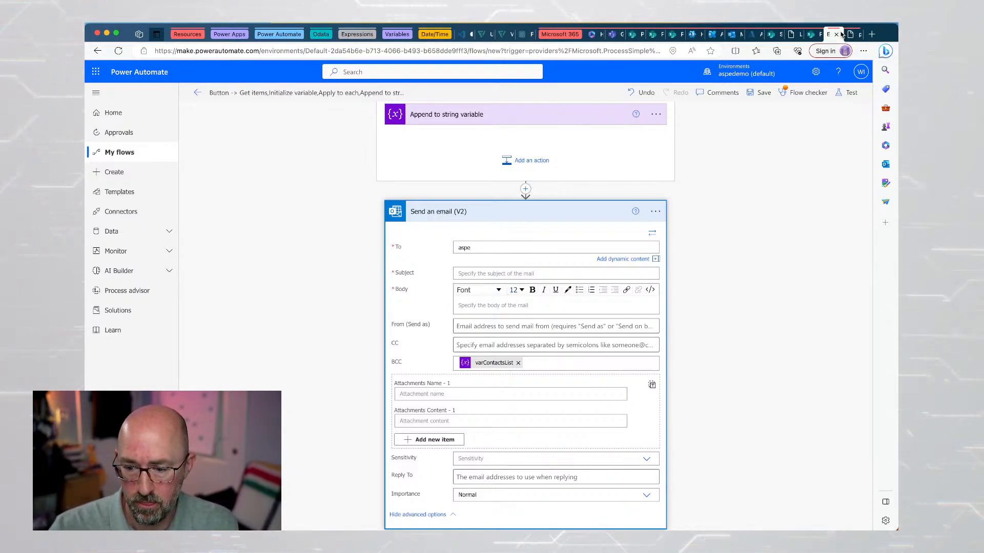
Copy the user-name part of the signed-in account's email address from the account details.
left_click(861, 72)
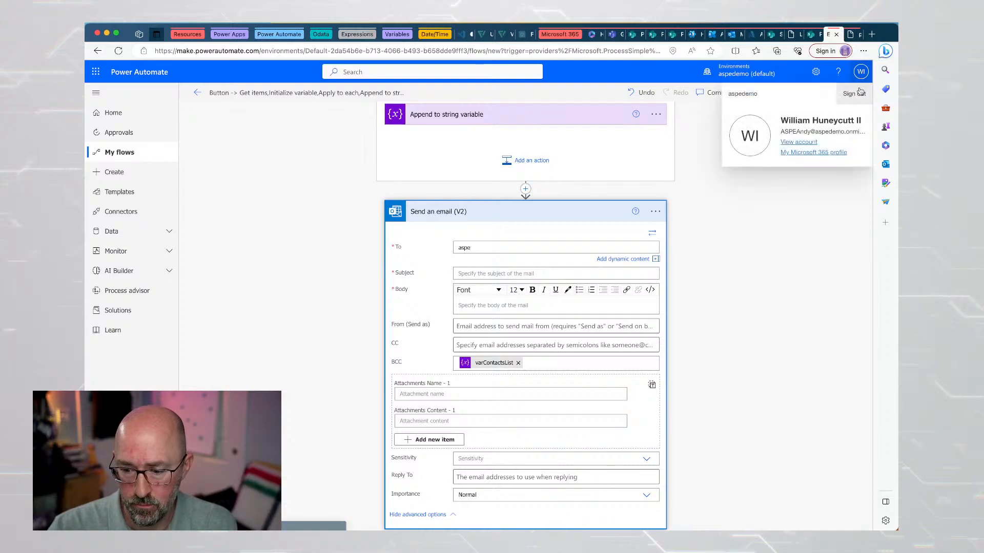
double_click(821, 132)
double_click(798, 131)
key("ctrl+c")
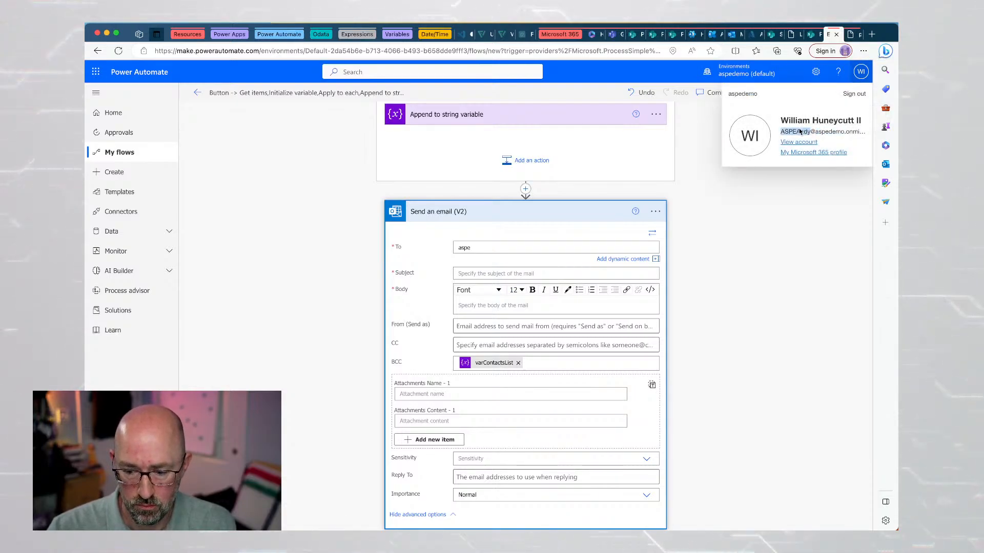
Replace the text in the email's To field with the copied user name followed by @.
left_click(506, 245)
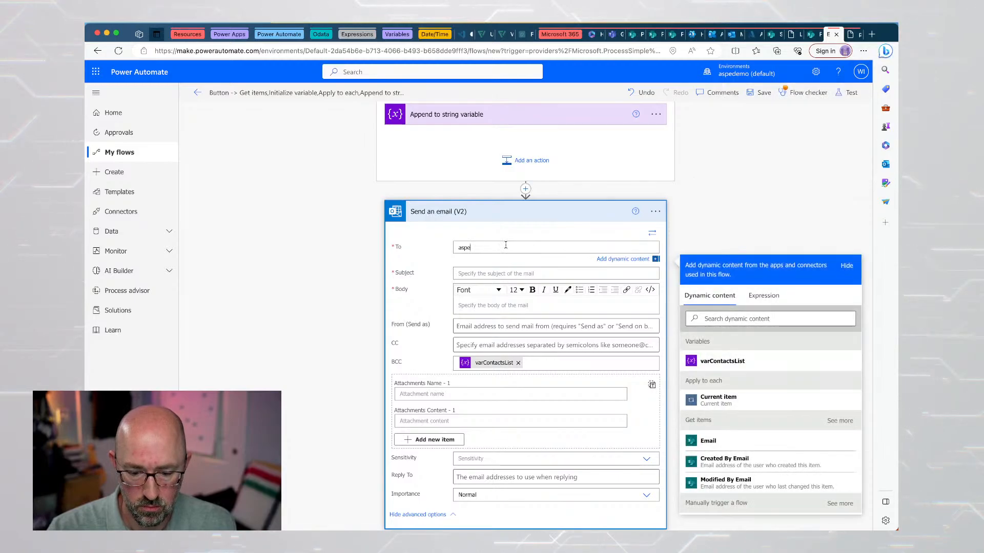
key("ctrl+a")
key("ctrl+v")
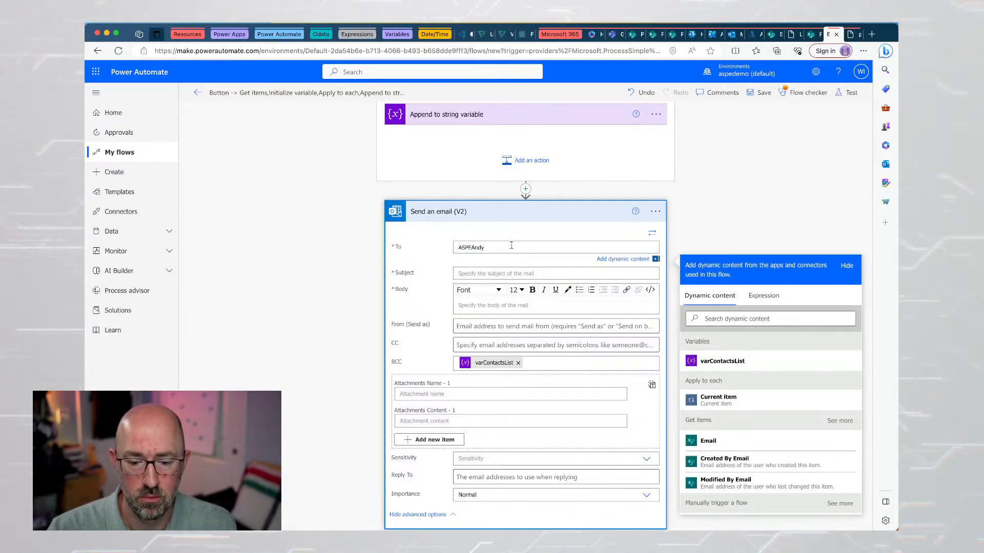
type("@")
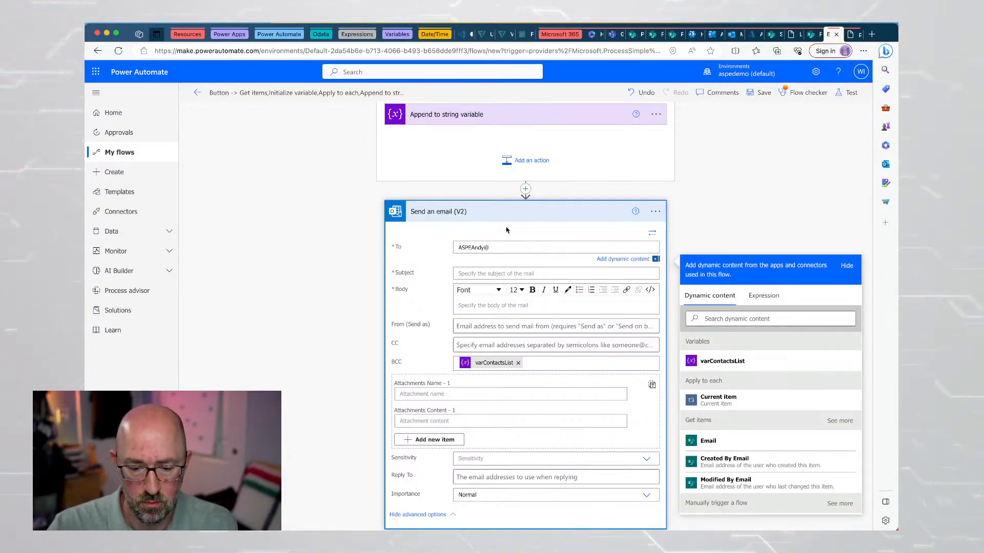
Copy the signed-in account's full email address from the Microsoft 365 account details and replace the email's To entry with it.
key("ctrl+Tab")
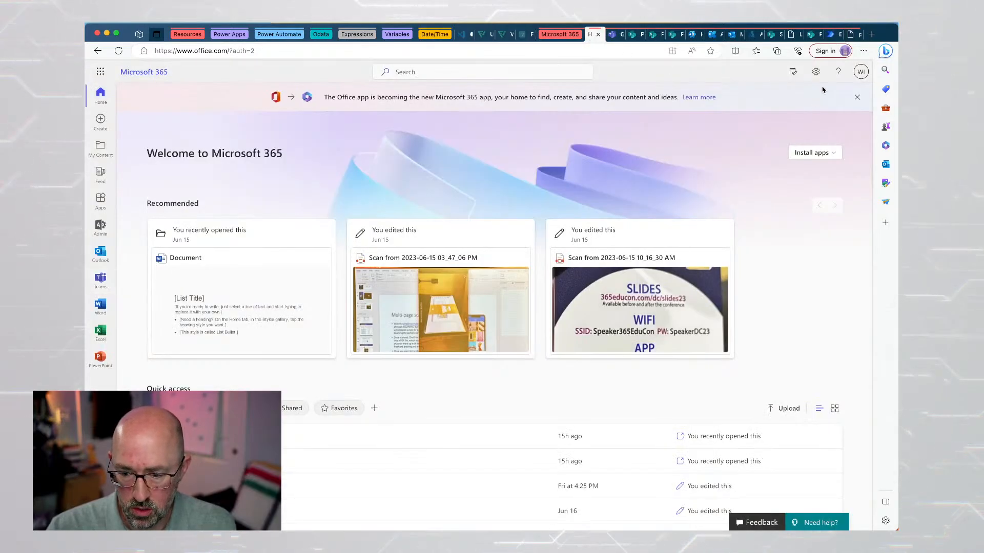
left_click(861, 71)
left_click_drag(781, 131, 866, 131)
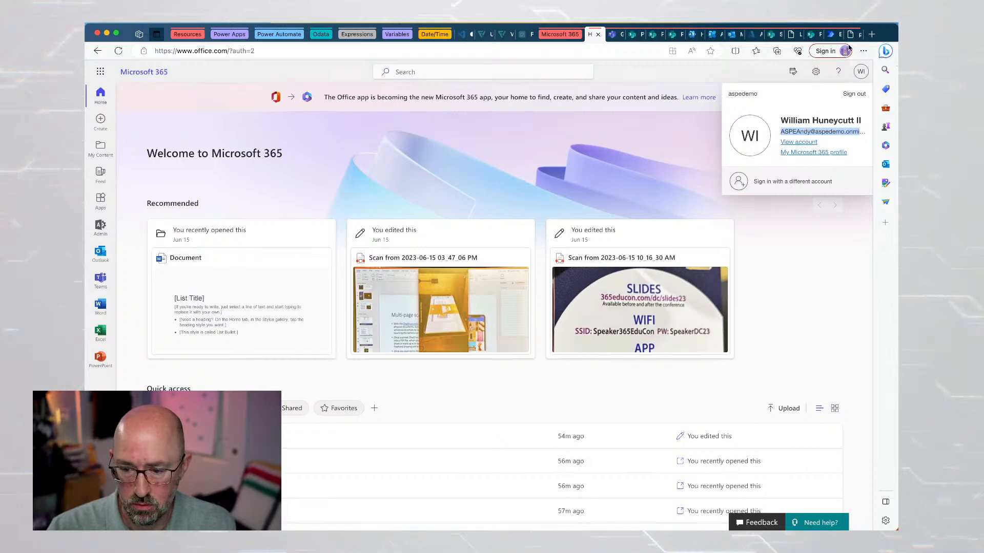
left_click(832, 34)
double_click(499, 246)
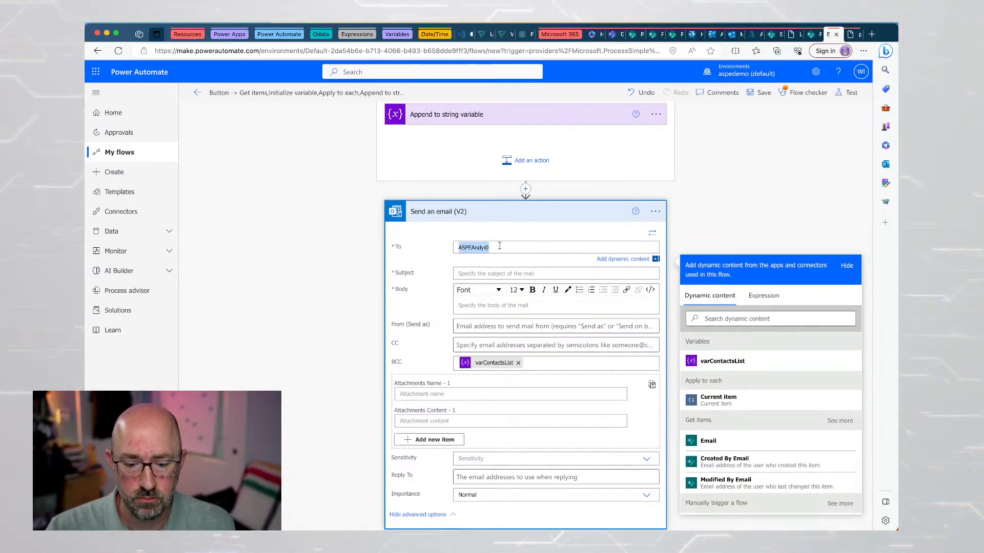
key("ctrl+v")
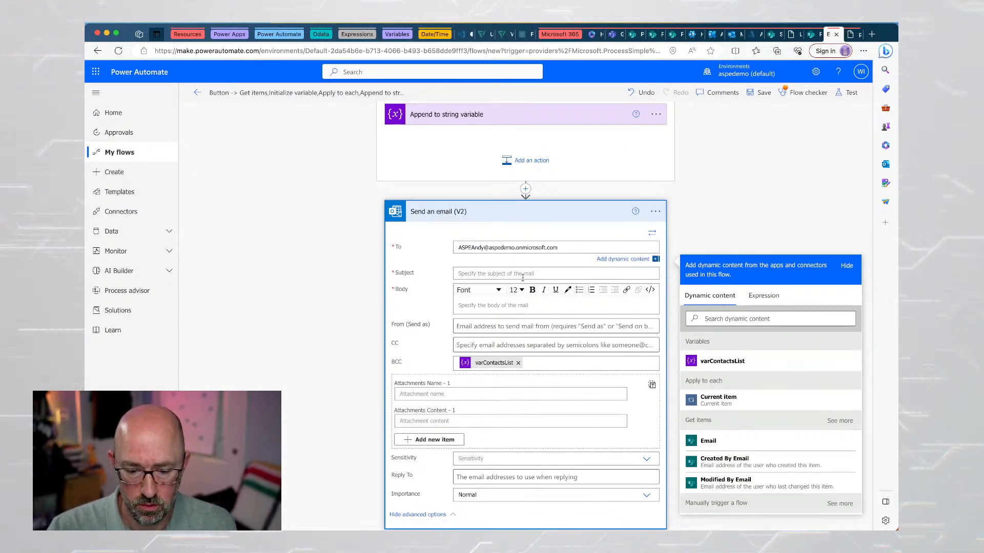
Set the email's subject to "Testing 1 2 3" and its body to "This is a test".
left_click(523, 276)
type("Testing 1 ")
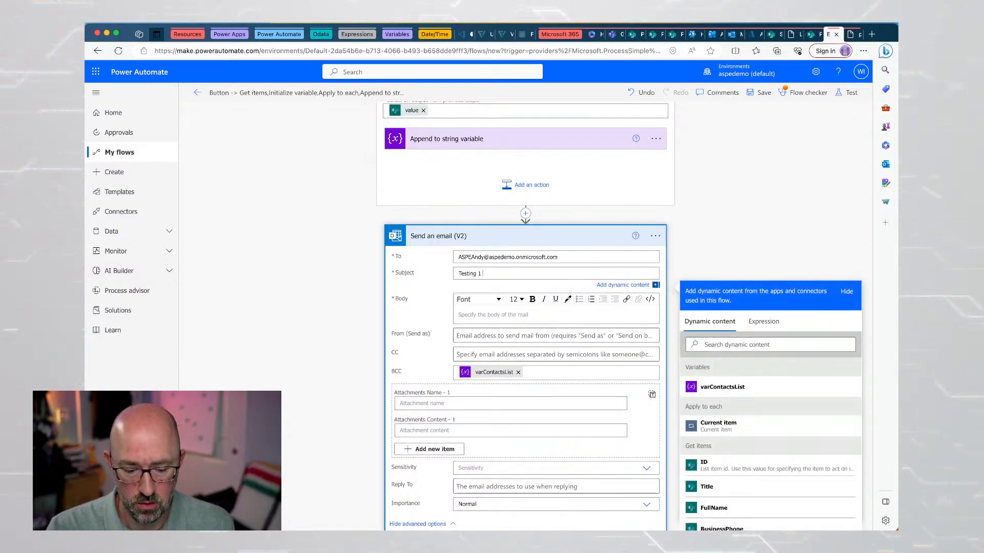
type("2 3")
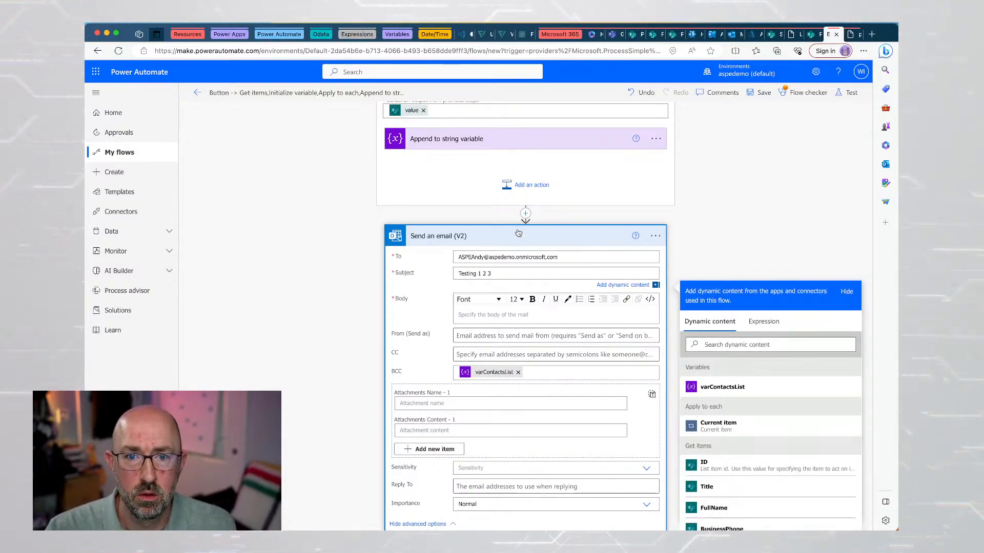
left_click(496, 313)
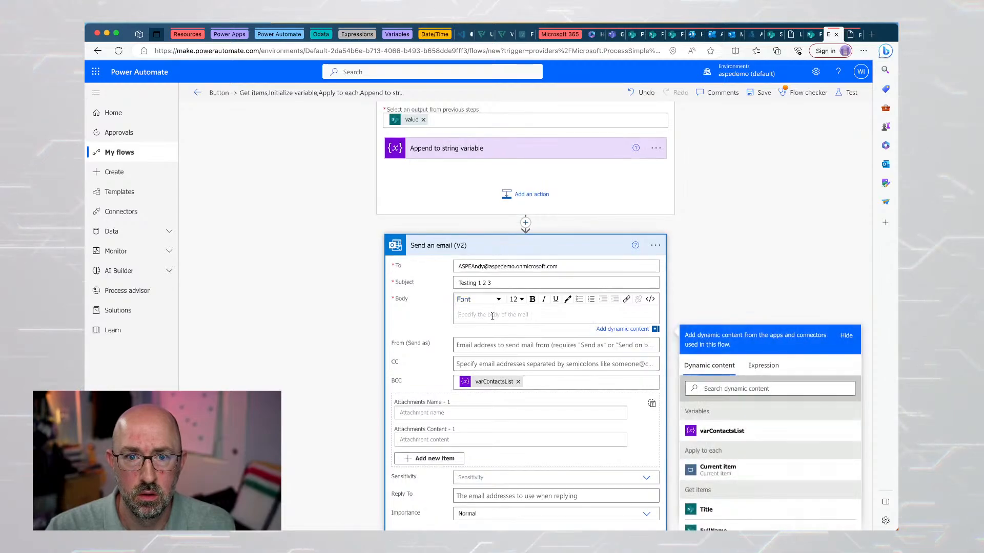
type("This is a test")
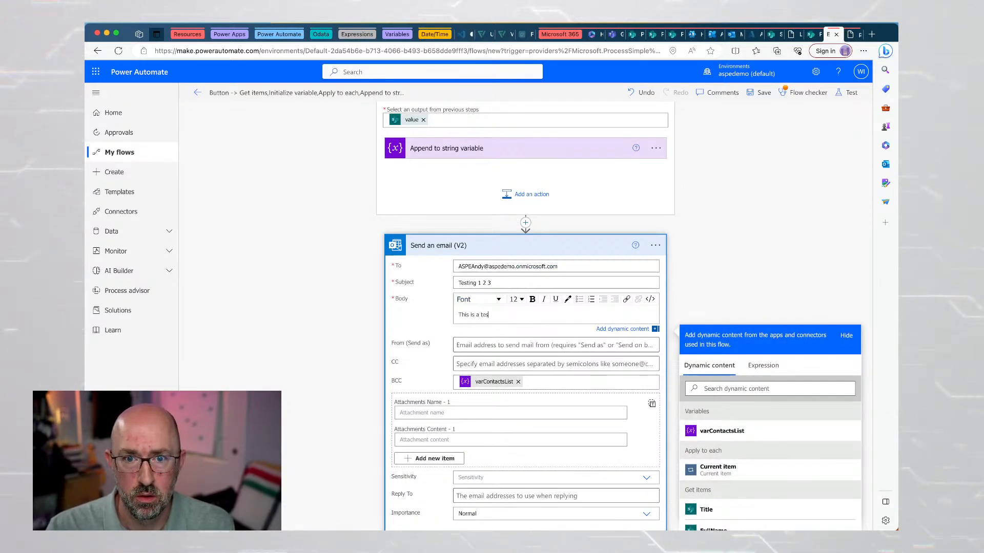
left_click(716, 277)
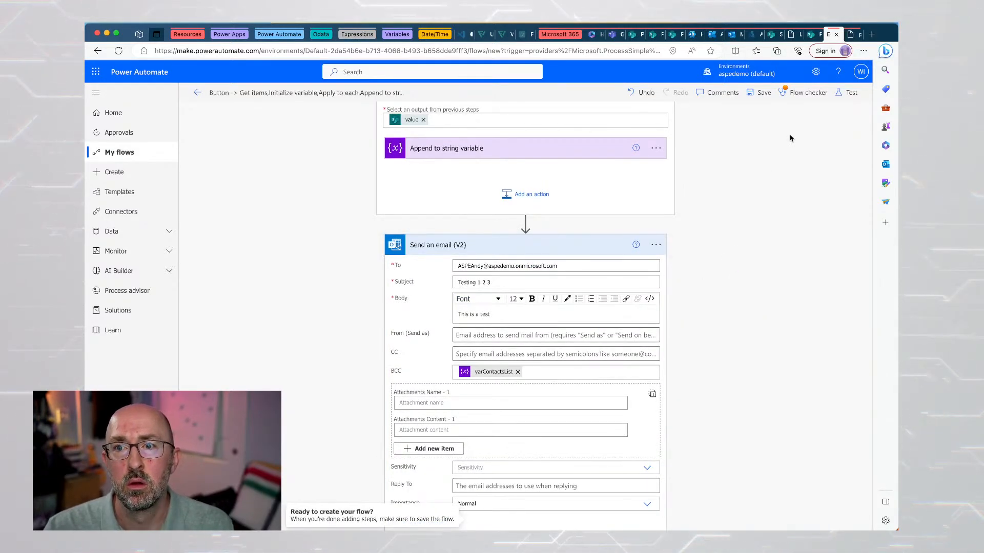
Save the flow and run a manual test of it.
left_click(845, 92)
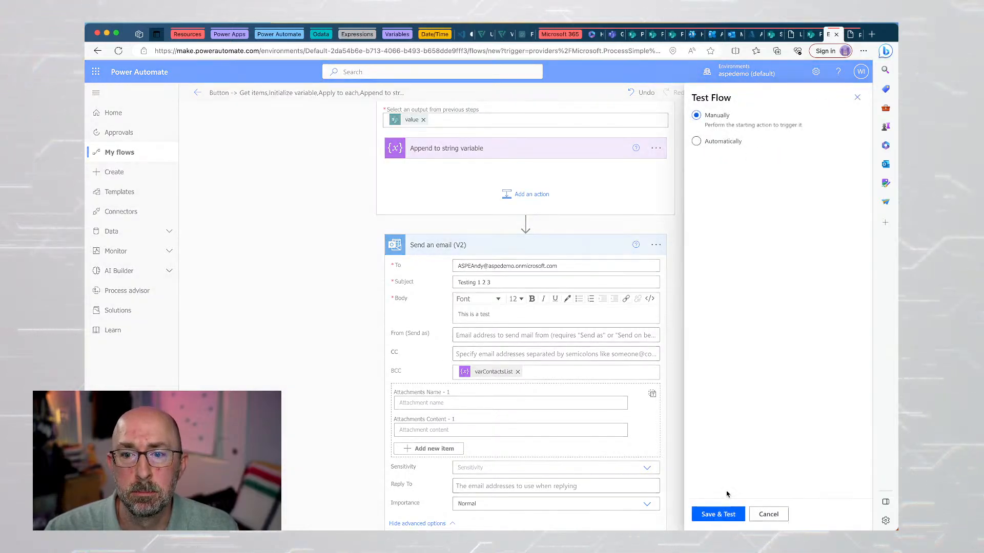
left_click(715, 514)
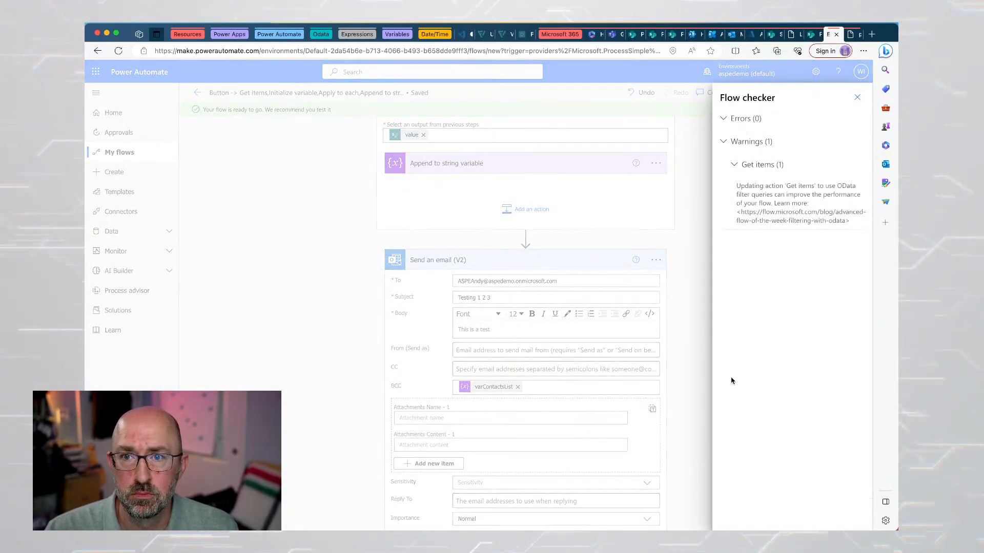
left_click(857, 98)
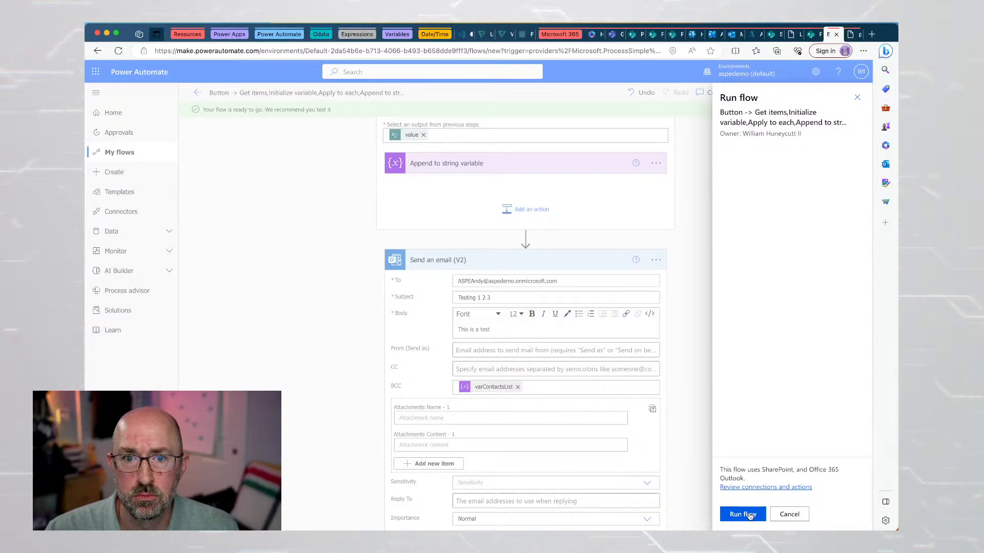
left_click(749, 515)
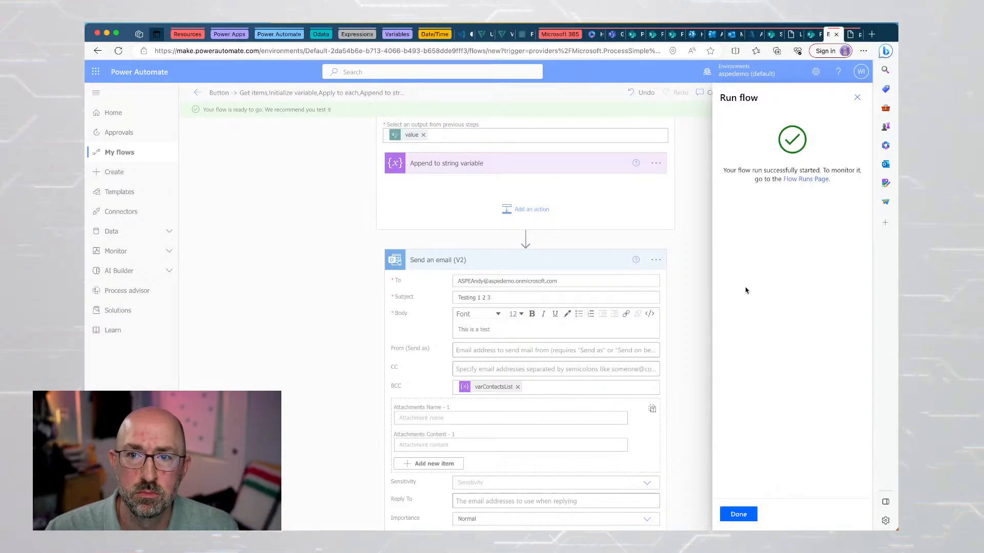
left_click(739, 514)
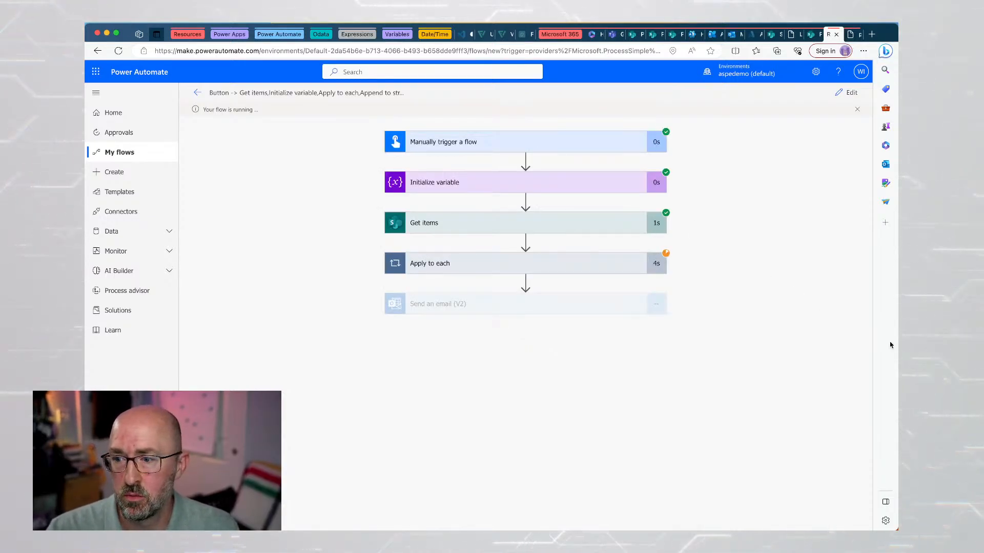
key("F4")
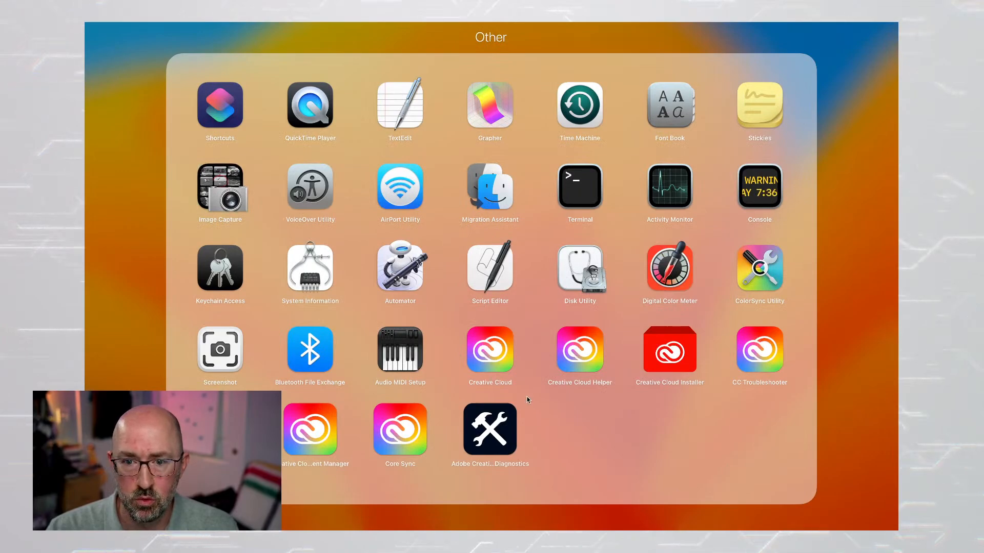
mouse_move(465, 519)
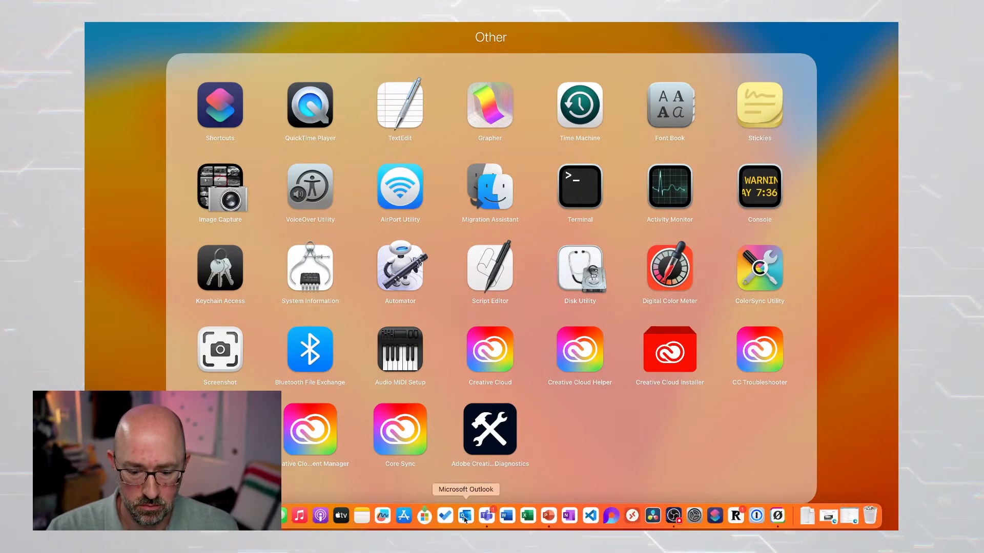
left_click(824, 334)
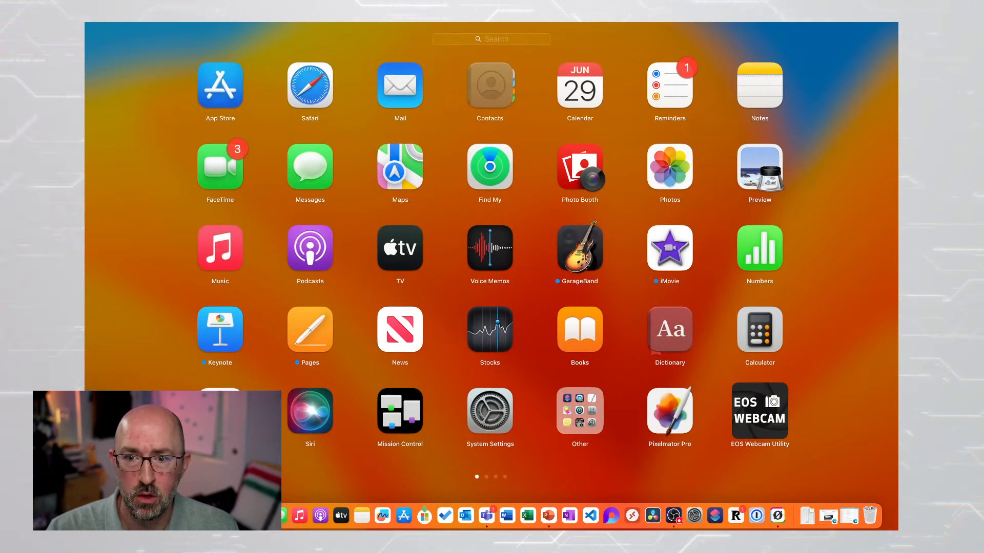
key("Escape")
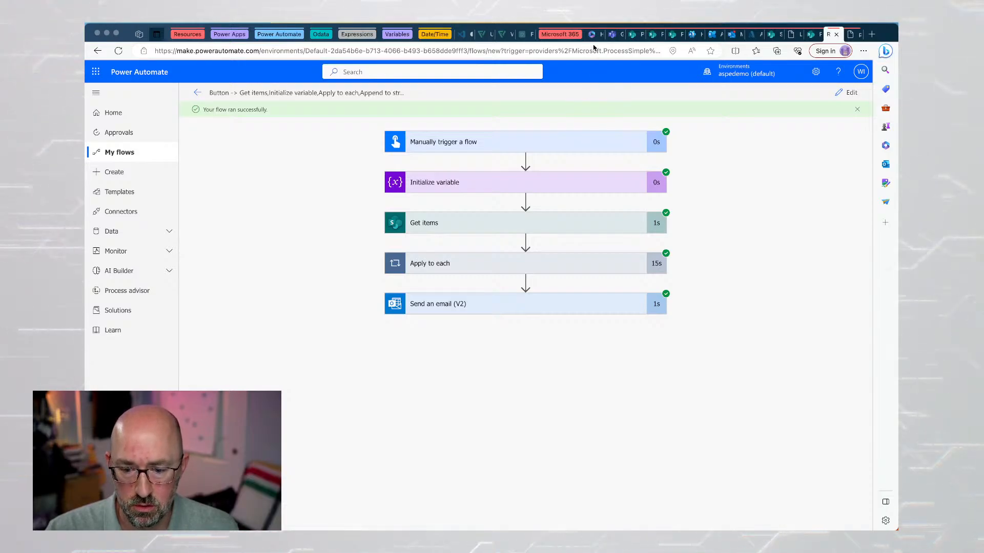
Switch to Outlook and open the "Testing 1 2 3" message in the main inbox to examine the delivery result.
left_click(730, 35)
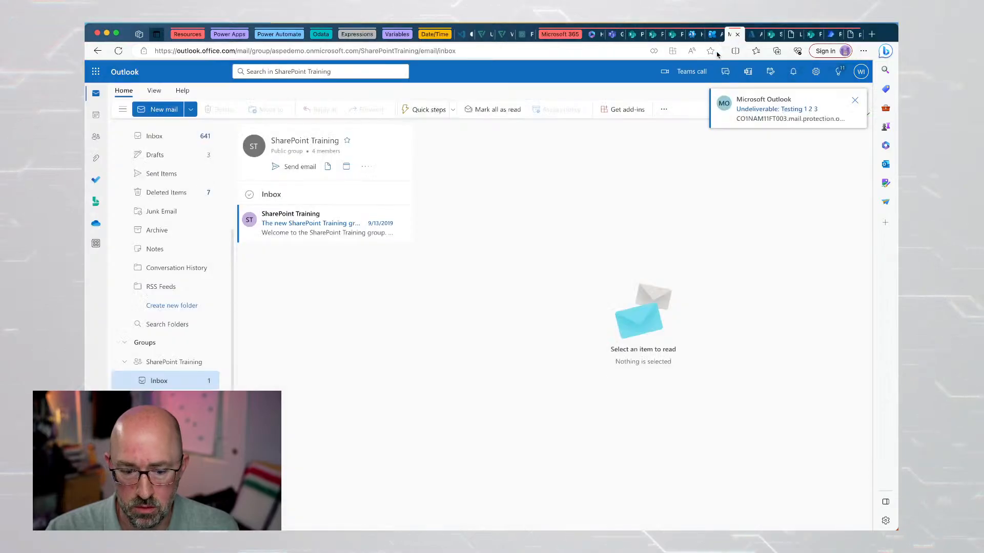
scroll(185, 163, "up", 5)
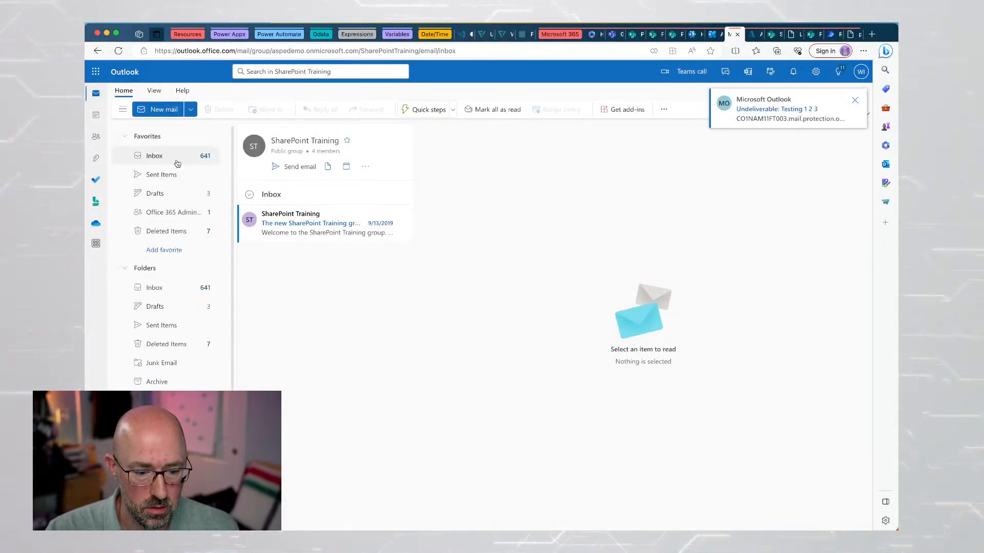
left_click(176, 158)
left_click(328, 163)
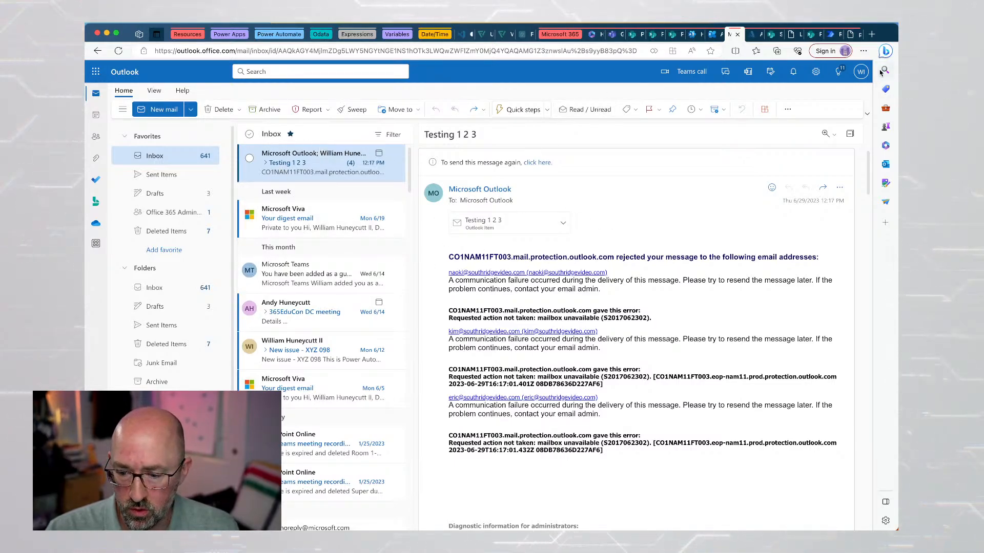
Return to the Power Automate flow run and inspect the Append to string variable inputs inside Apply to each.
left_click(829, 34)
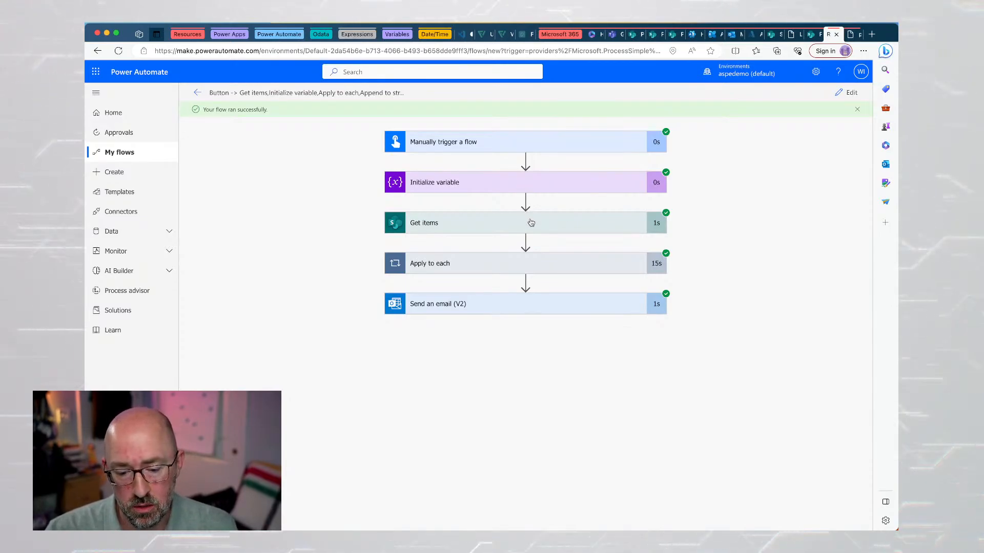
left_click(547, 262)
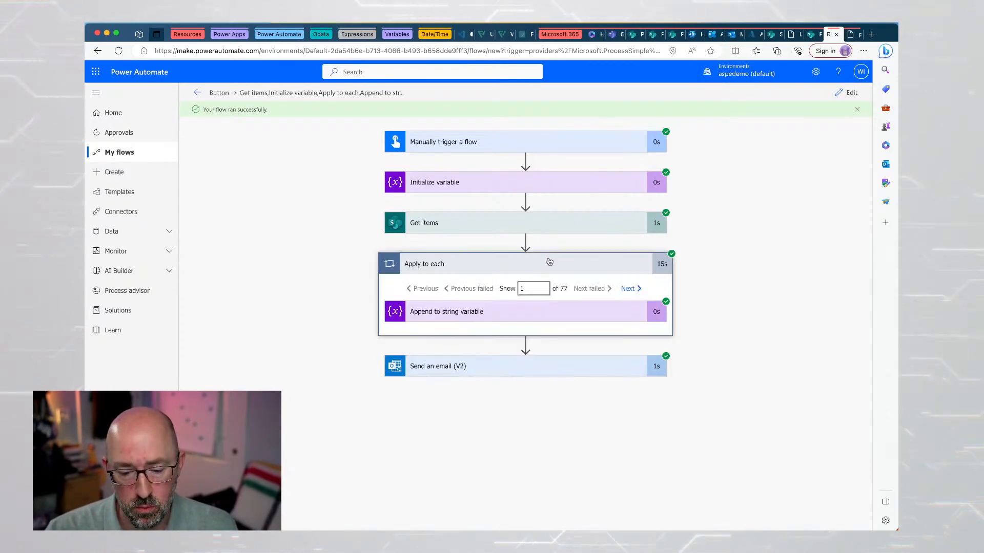
left_click(559, 306)
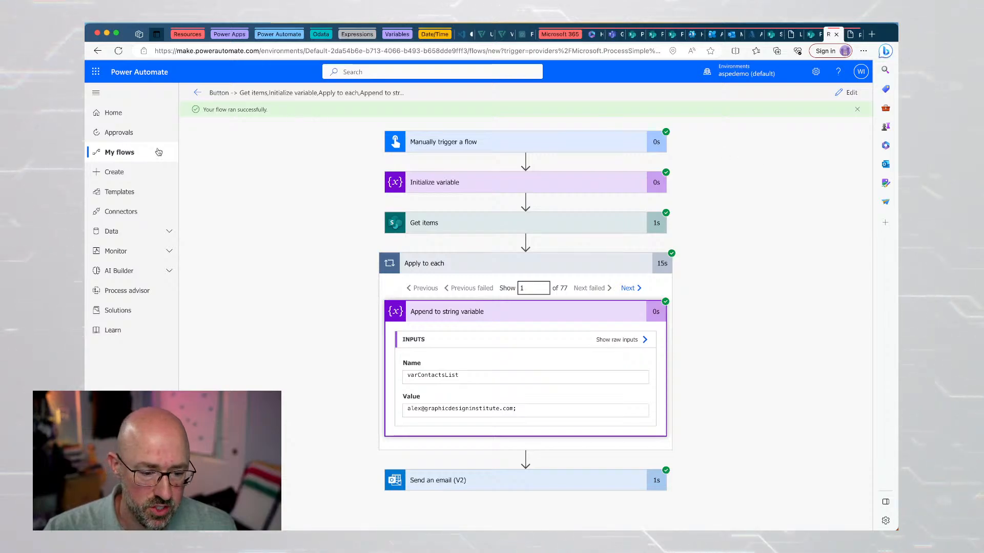
Leave the flow run and open the SharePoint Group Members flow for editing from the list of flows.
left_click(131, 171)
left_click(136, 153)
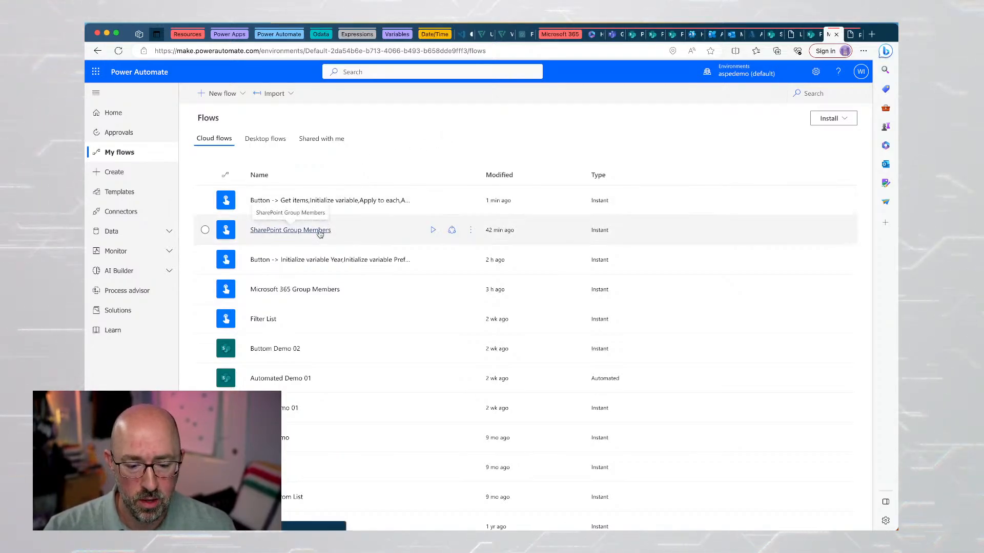
left_click(470, 230)
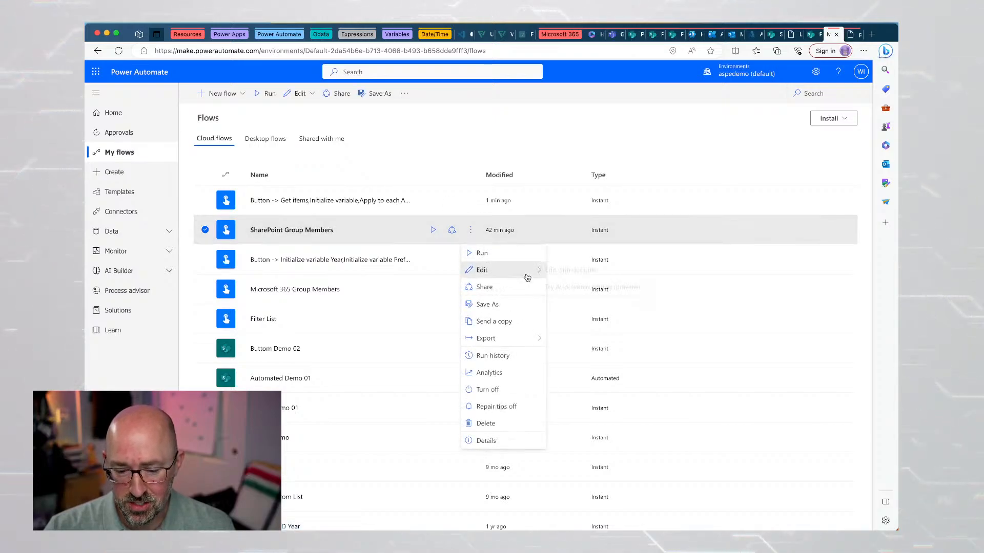
mouse_move(482, 267)
left_click(560, 271)
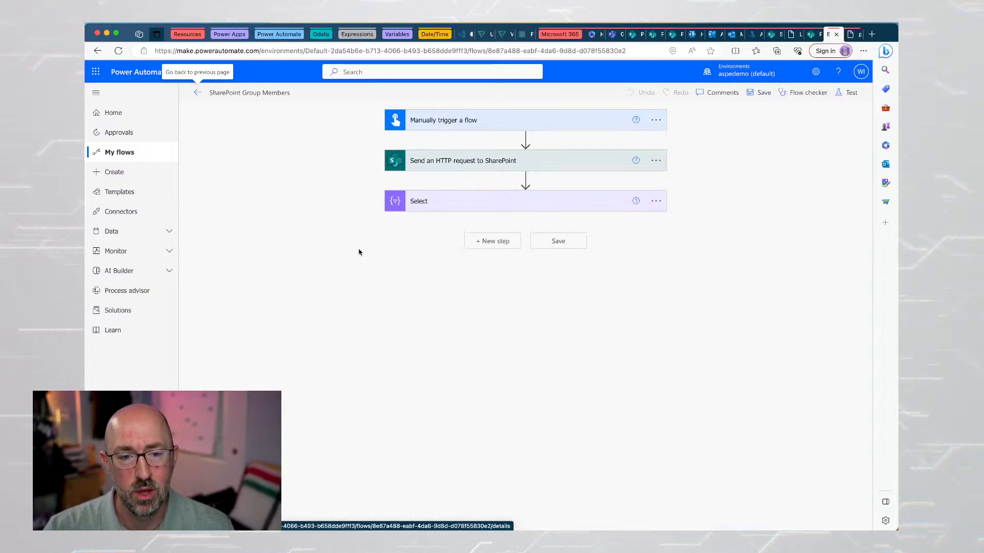
Expand the Send an HTTP request to SharePoint action and copy its whole Uri value.
mouse_move(550, 141)
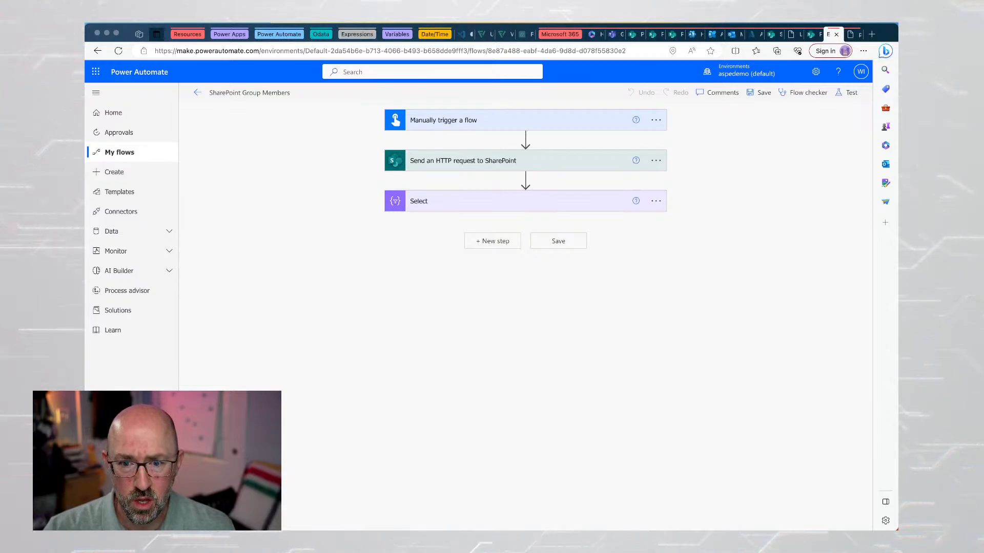
left_click(699, 179)
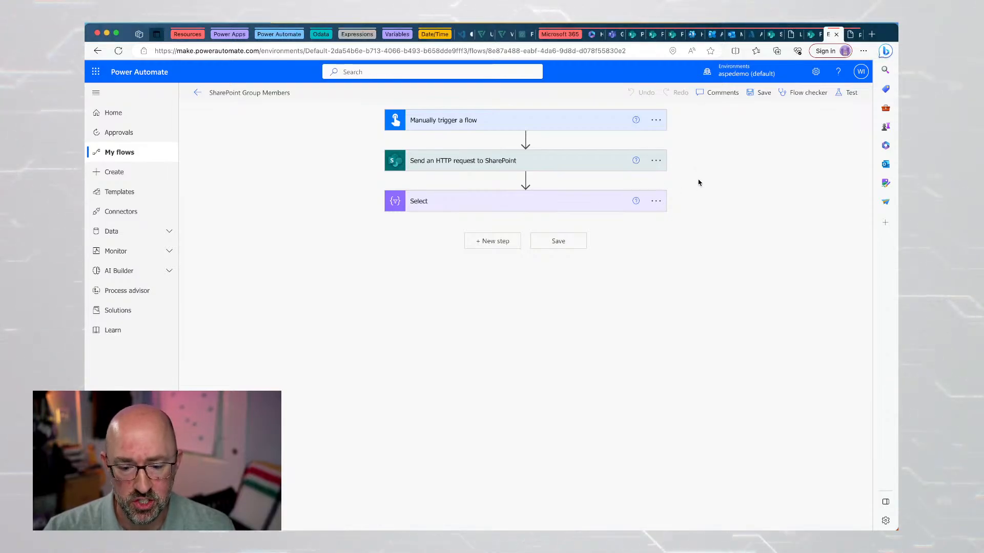
left_click(573, 162)
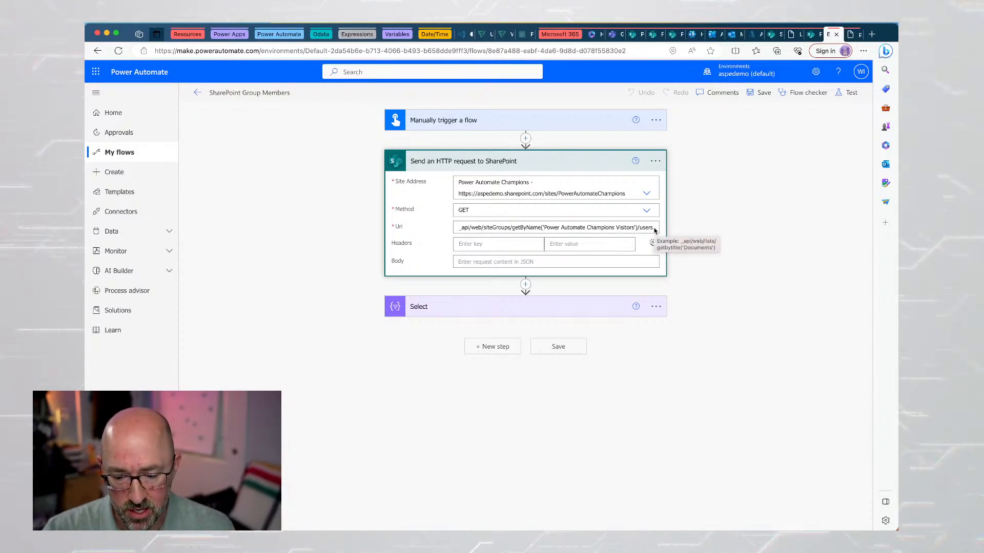
left_click_drag(654, 232, 464, 230)
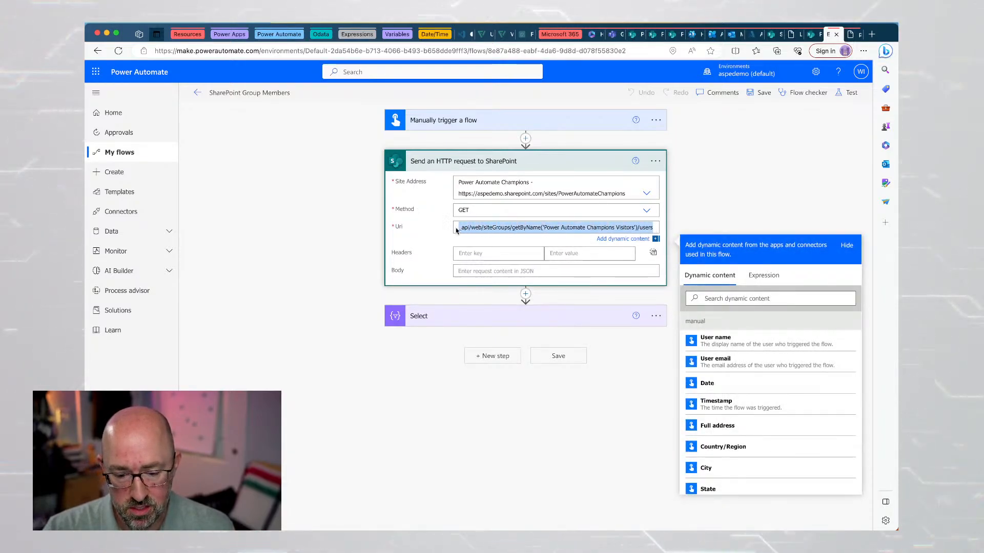
right_click(488, 232)
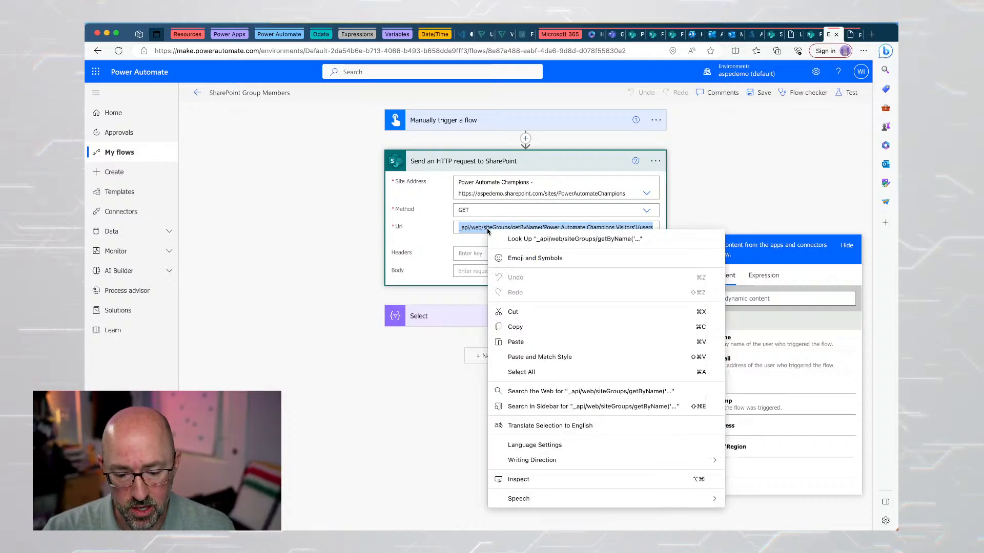
left_click(534, 328)
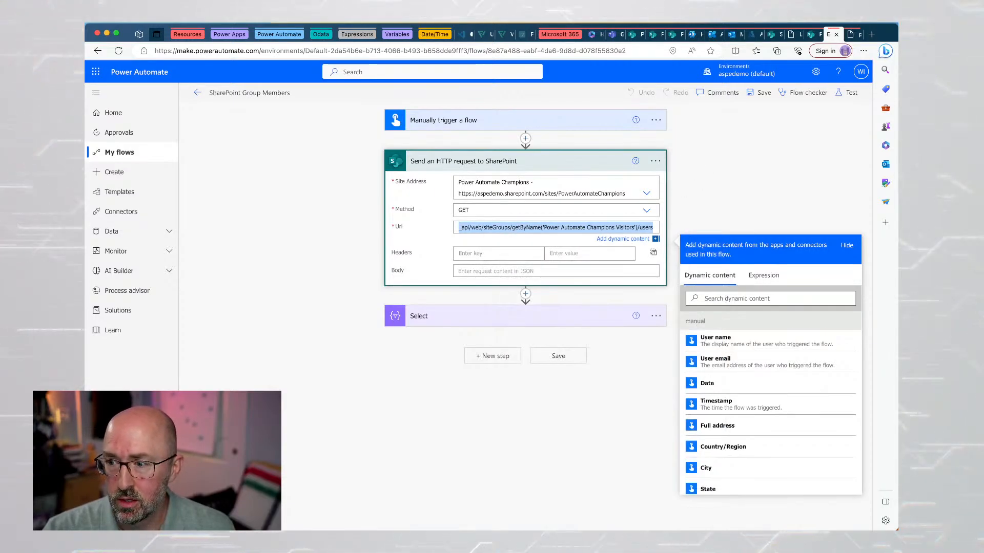
key("super+Tab")
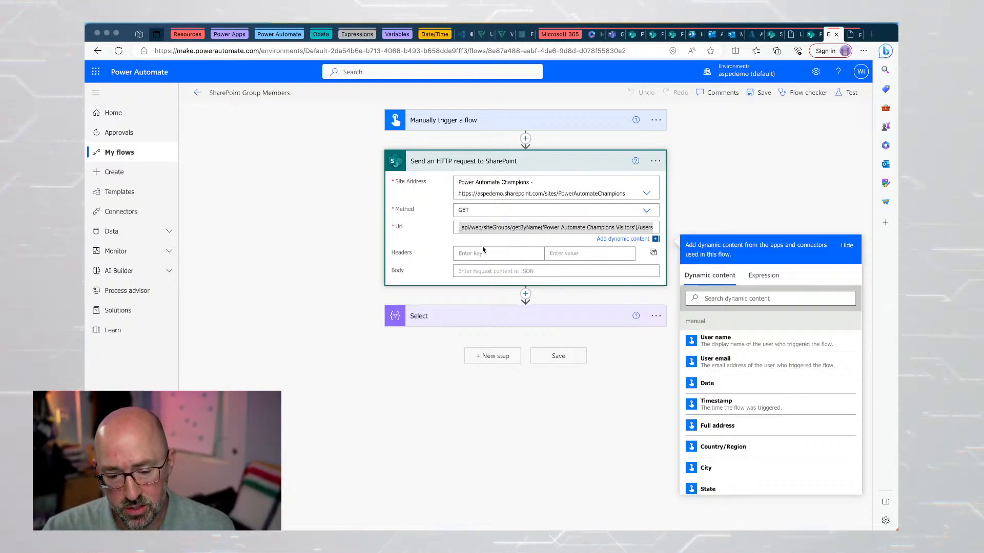
Examine the getByName and users portion of the HTTP request's Uri.
triple_click(469, 228)
left_click(470, 238)
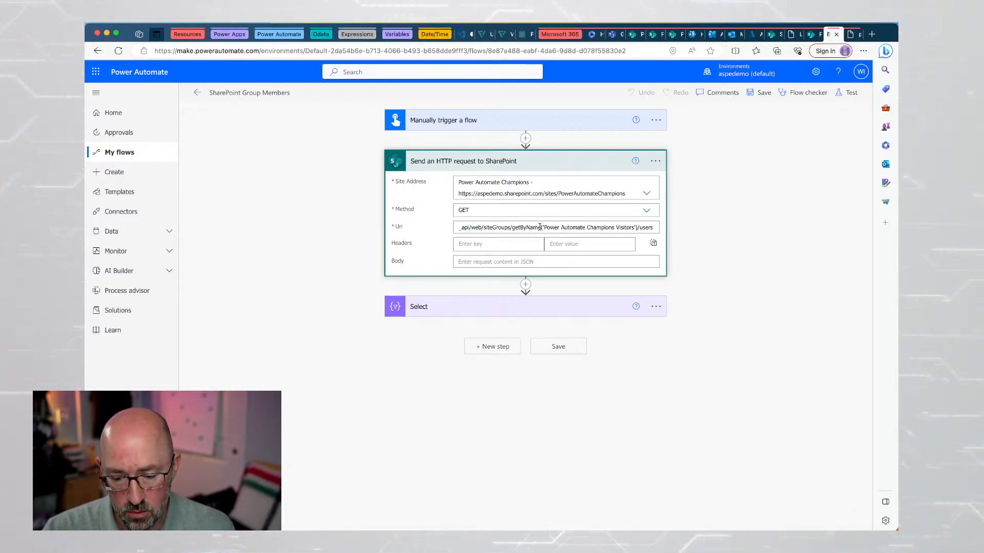
left_click_drag(541, 227, 638, 227)
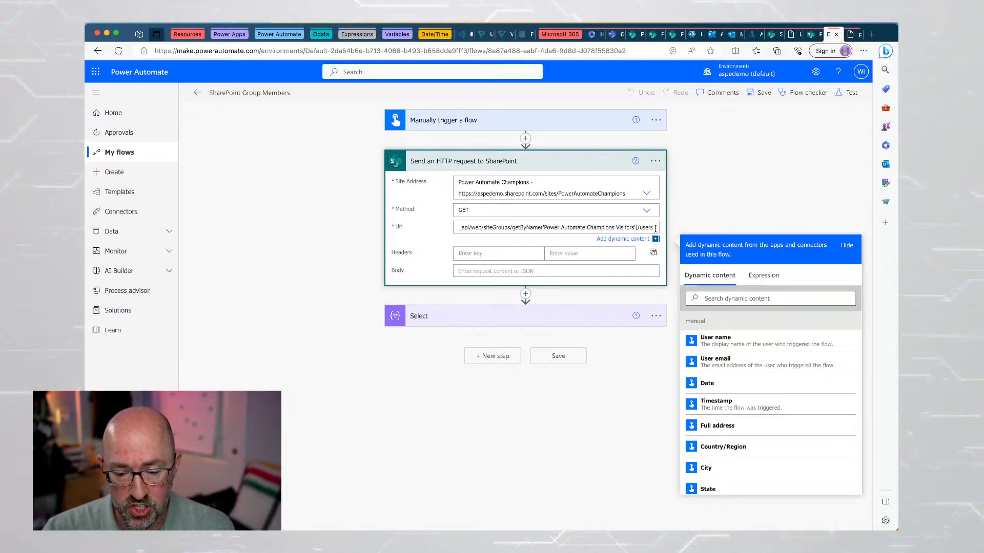
left_click_drag(511, 227, 638, 386)
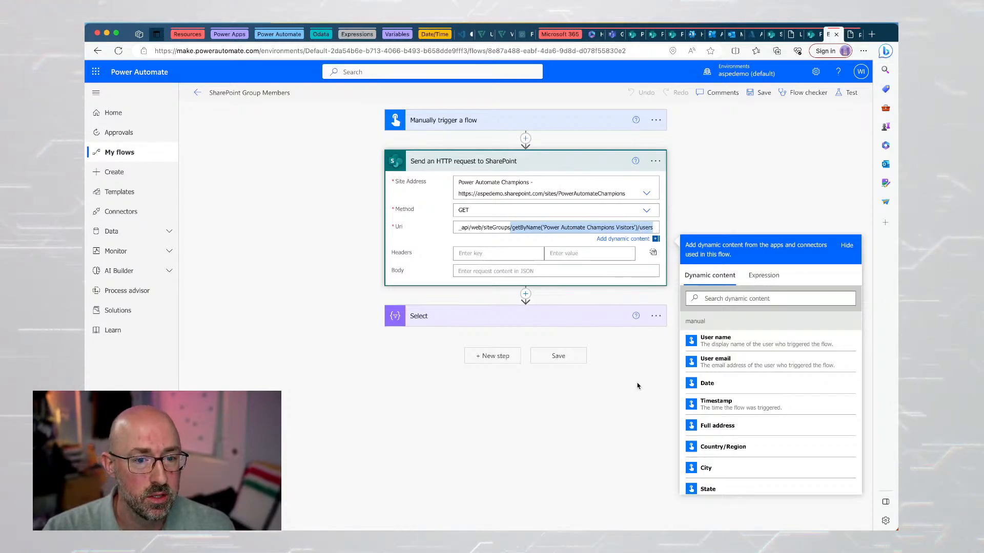
Switch to the SharePoint Contacts List and, through the site's advanced permissions settings, open the Power Automate Champions Visitors group to check its exact name.
left_click(651, 34)
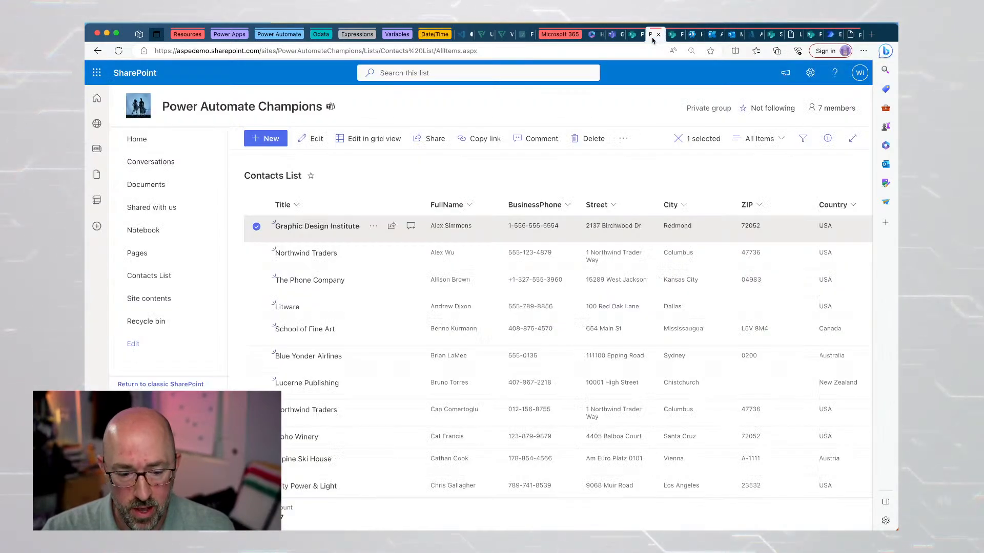
left_click(810, 72)
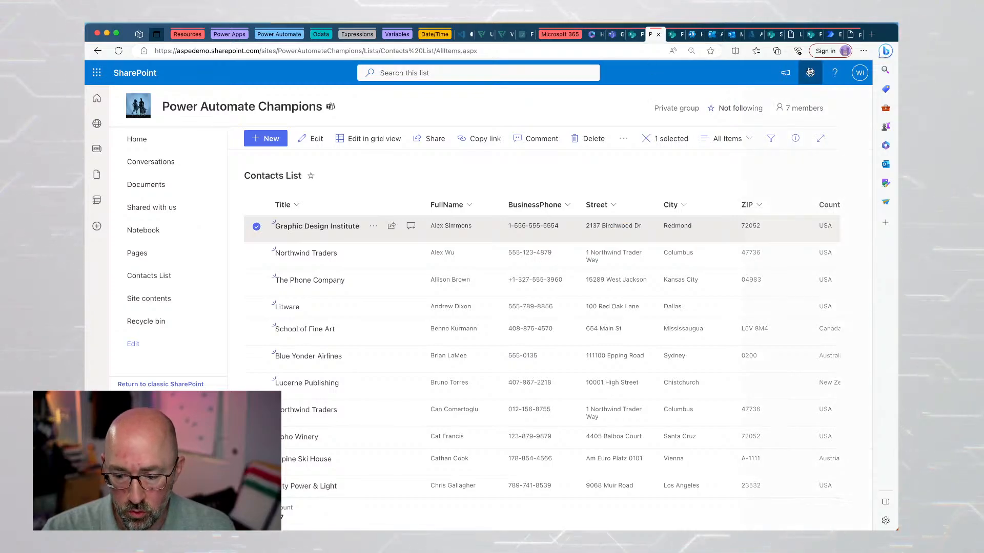
left_click(757, 202)
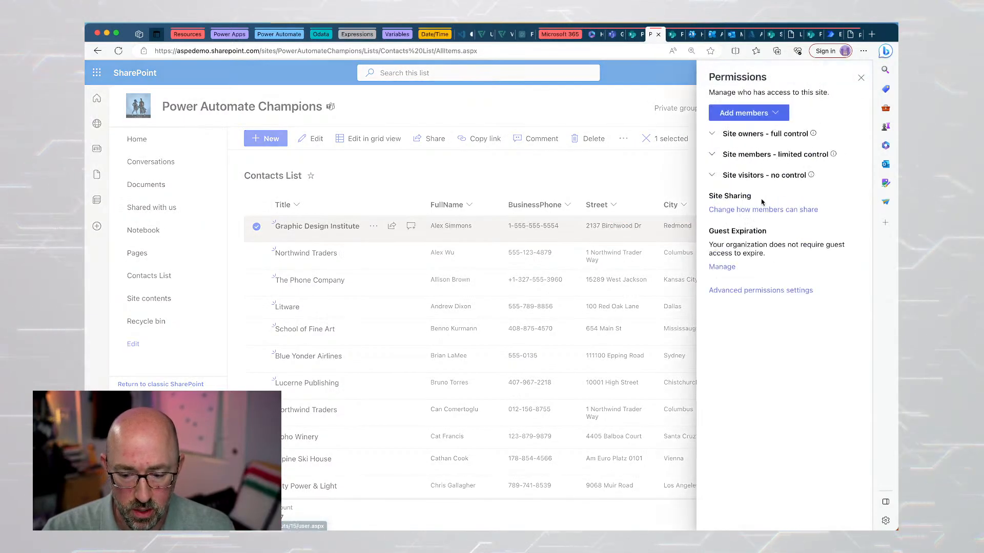
left_click(755, 292)
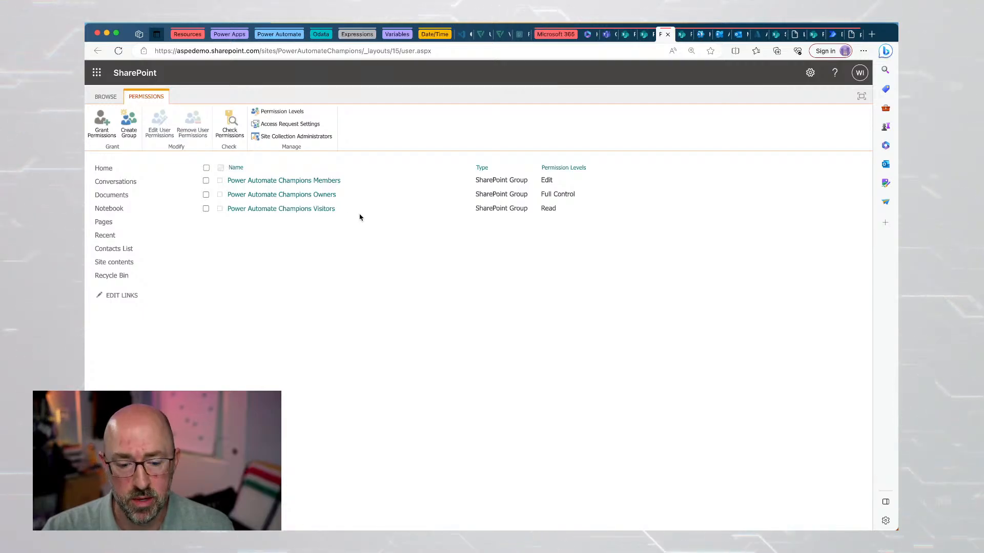
left_click(299, 210)
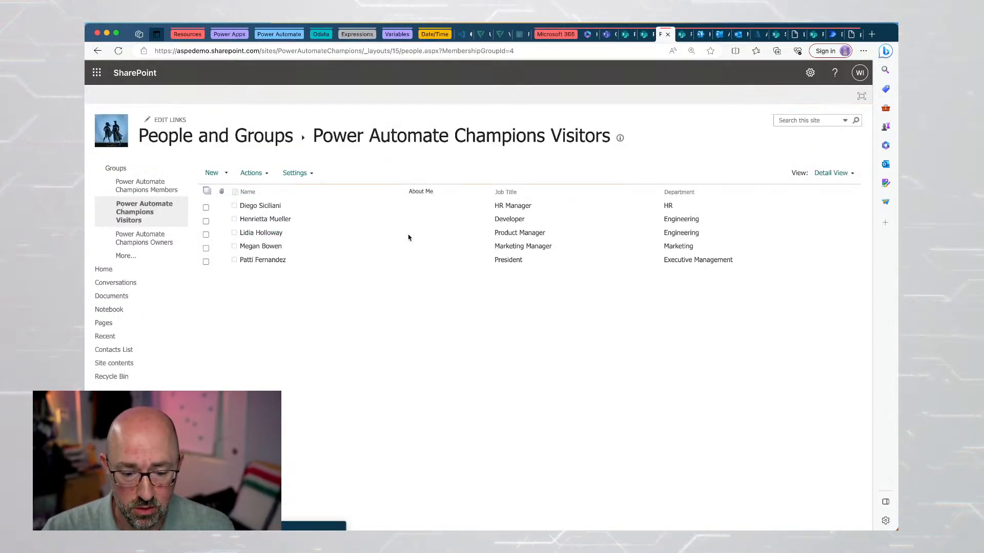
left_click_drag(314, 134, 609, 130)
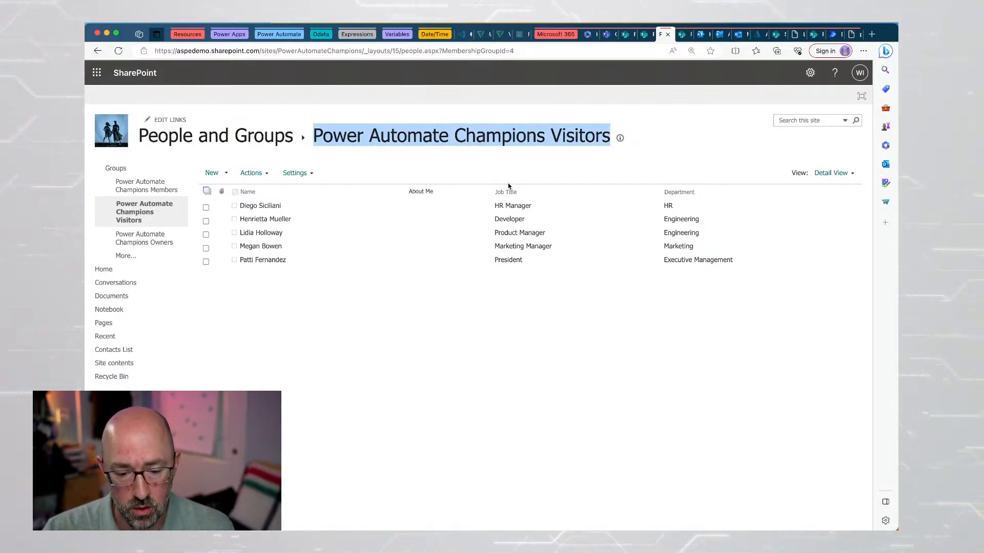
Return to the Power Automate flow and inspect the group name inside the HTTP request's Uri at a larger zoom.
left_click(831, 34)
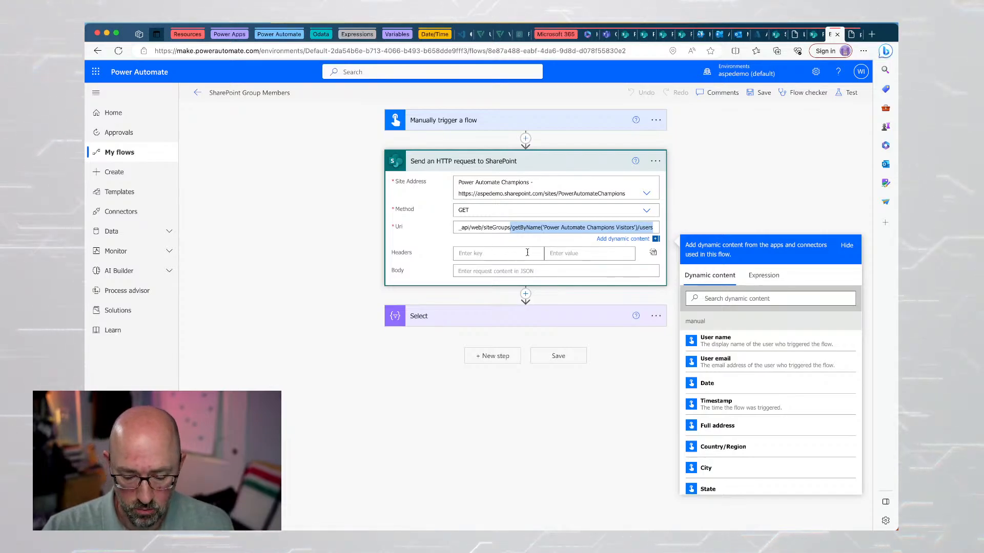
key("super+equal")
key("super+equal")
key("super+equal")
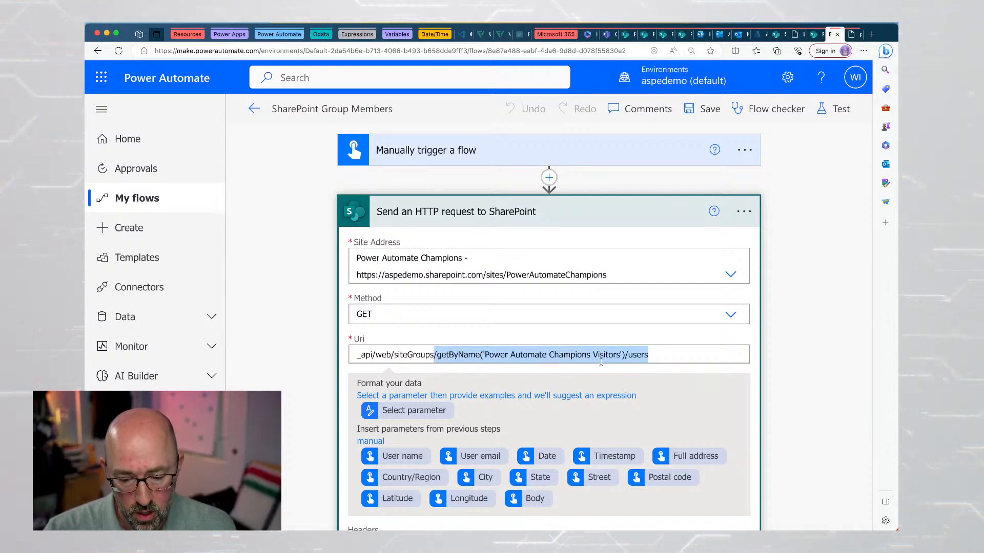
left_click(486, 353)
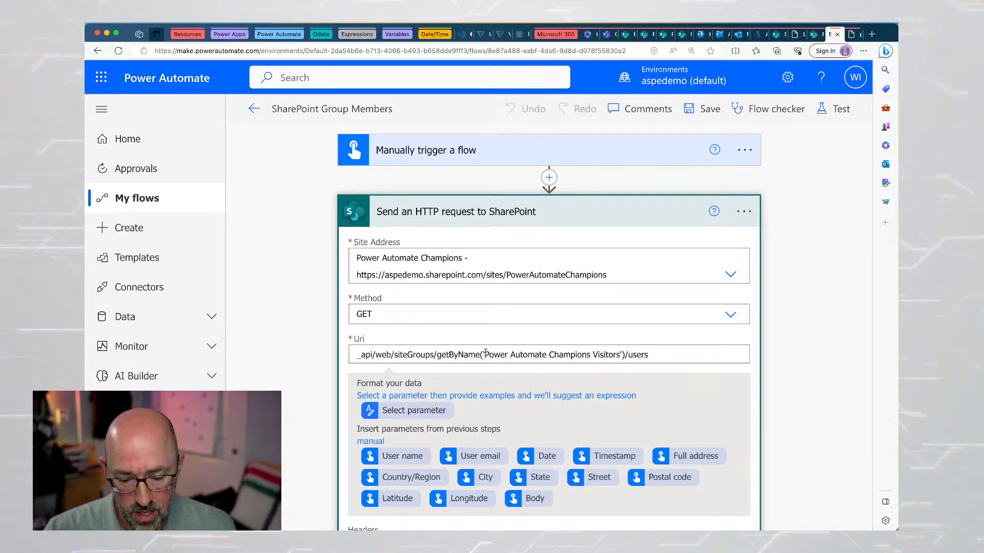
left_click_drag(485, 353, 619, 349)
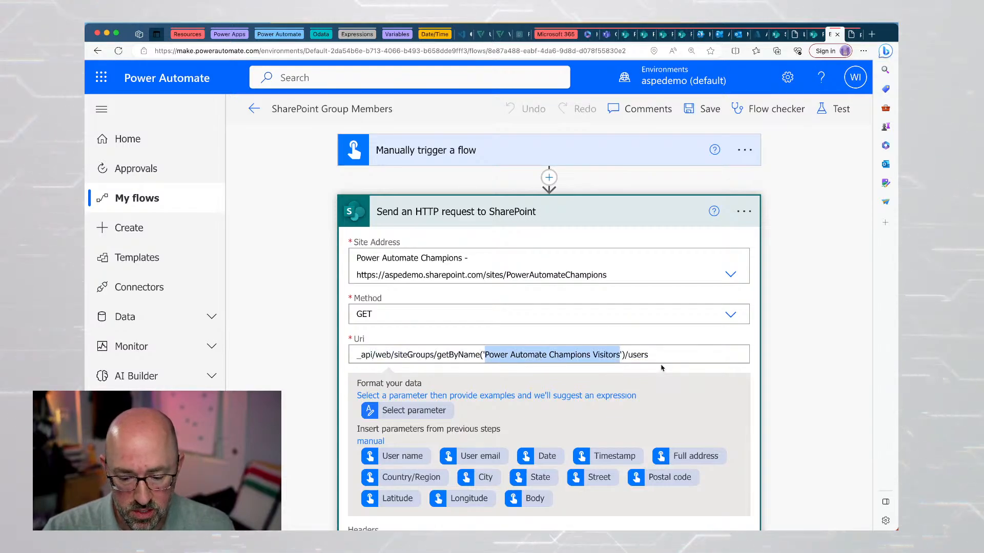
key("super+0")
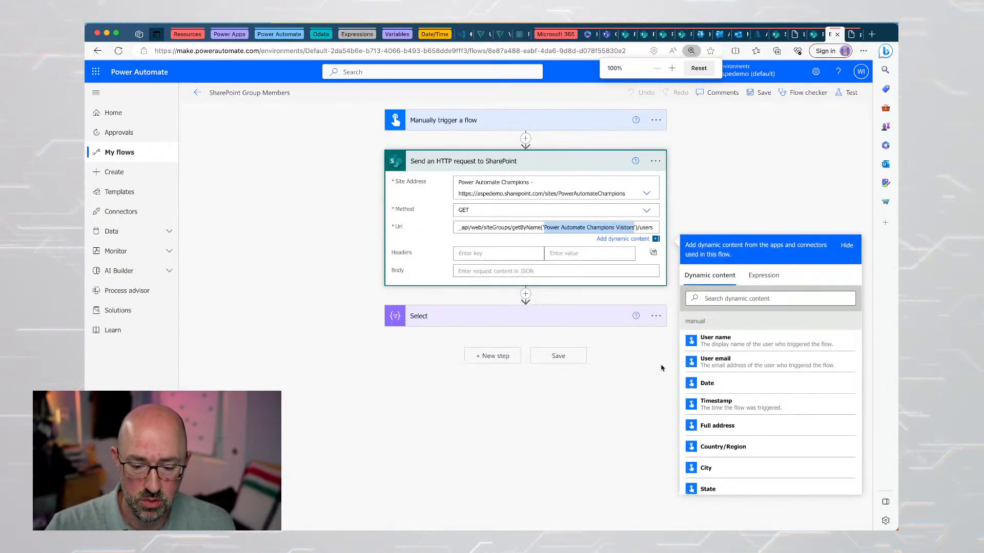
left_click(677, 209)
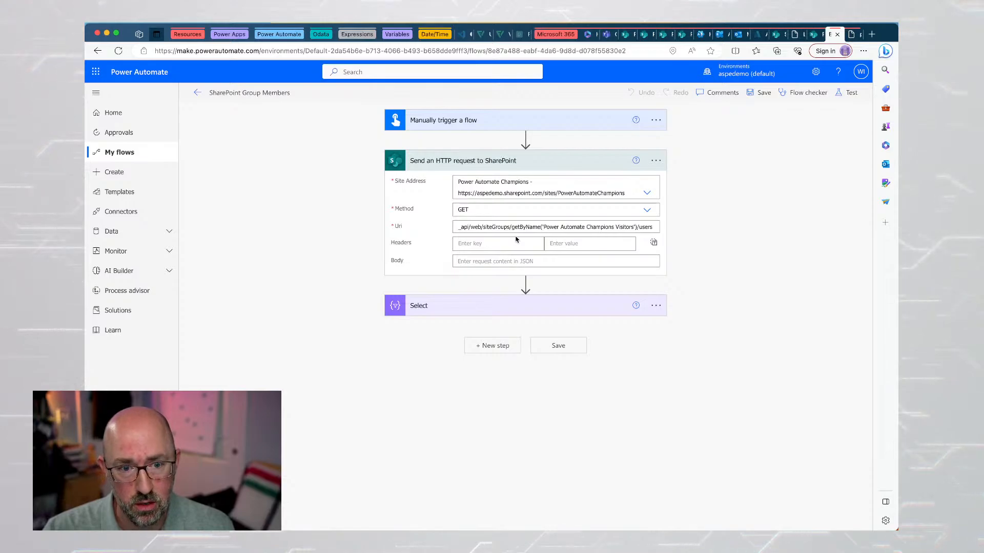
Expand the Select action and look through the dynamic content available for its From field.
left_click(524, 304)
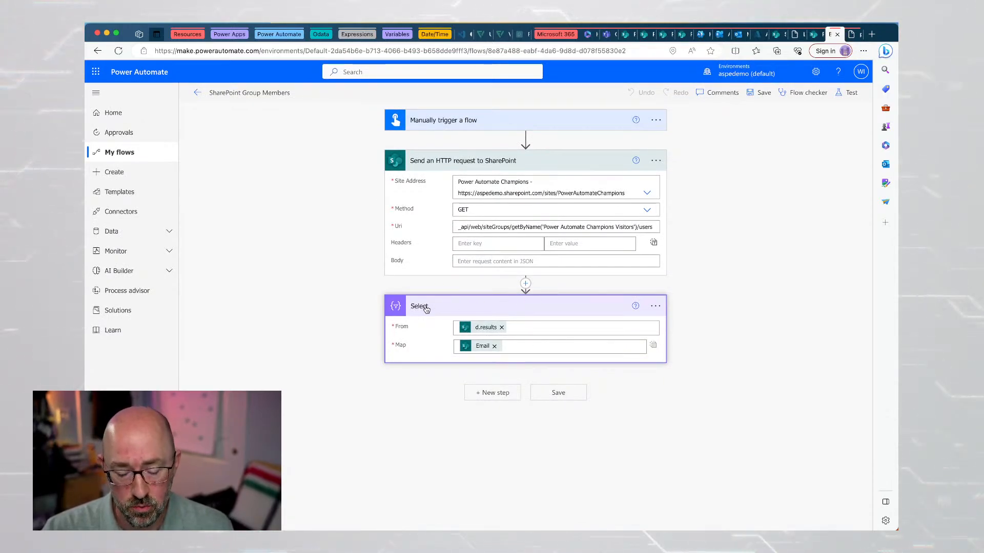
left_click(530, 326)
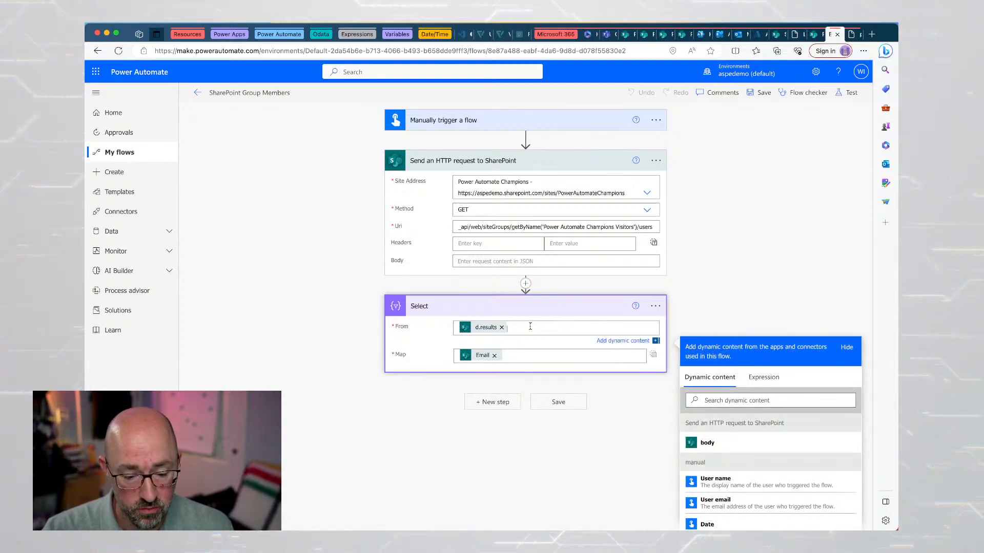
scroll(718, 442, "down", 3)
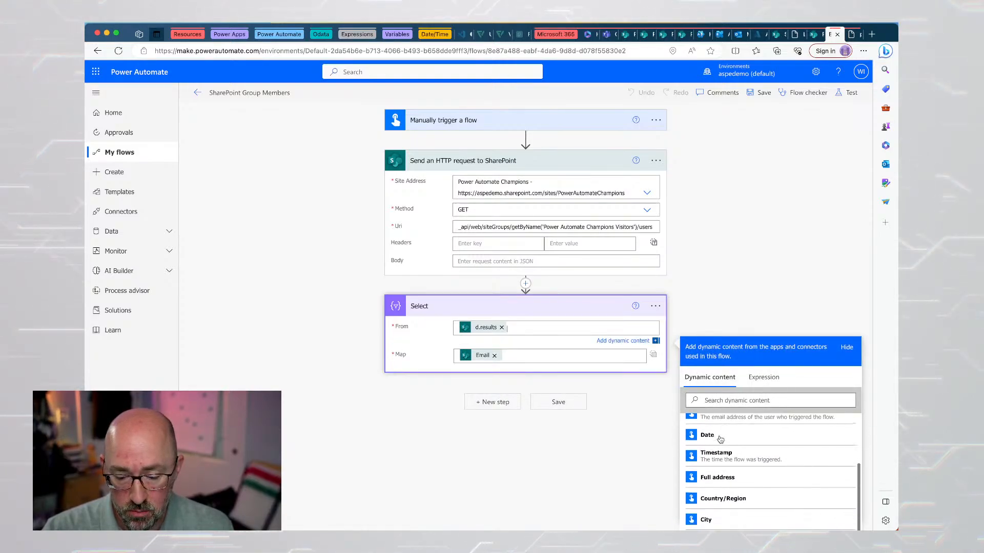
scroll(720, 439, "up", 3)
scroll(674, 451, "down", 1)
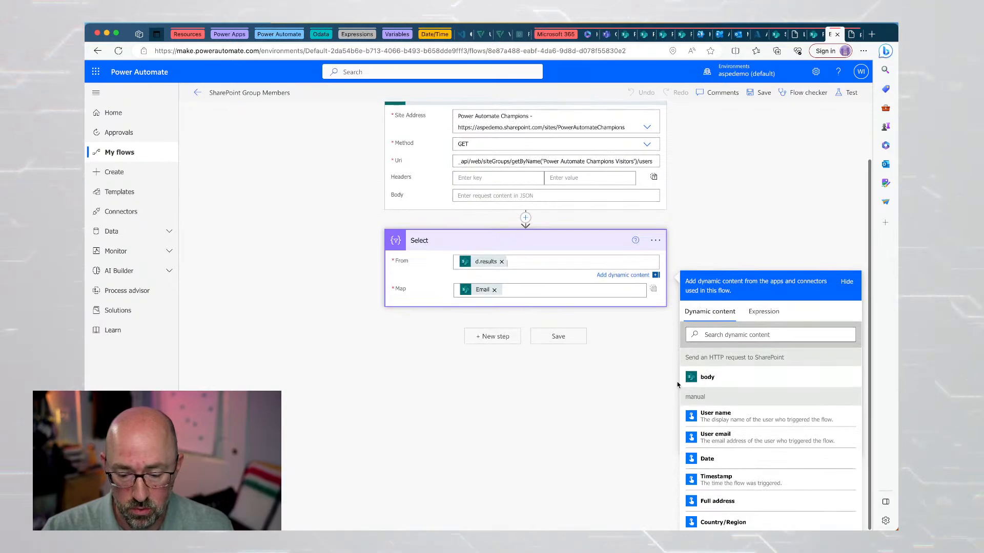
scroll(710, 430, "down", 1)
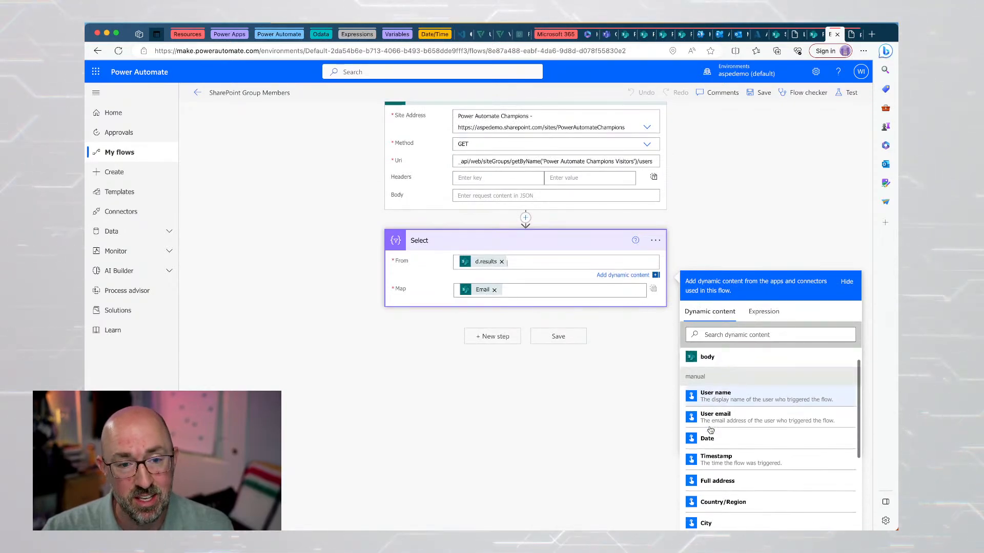
scroll(736, 378, "up", 1)
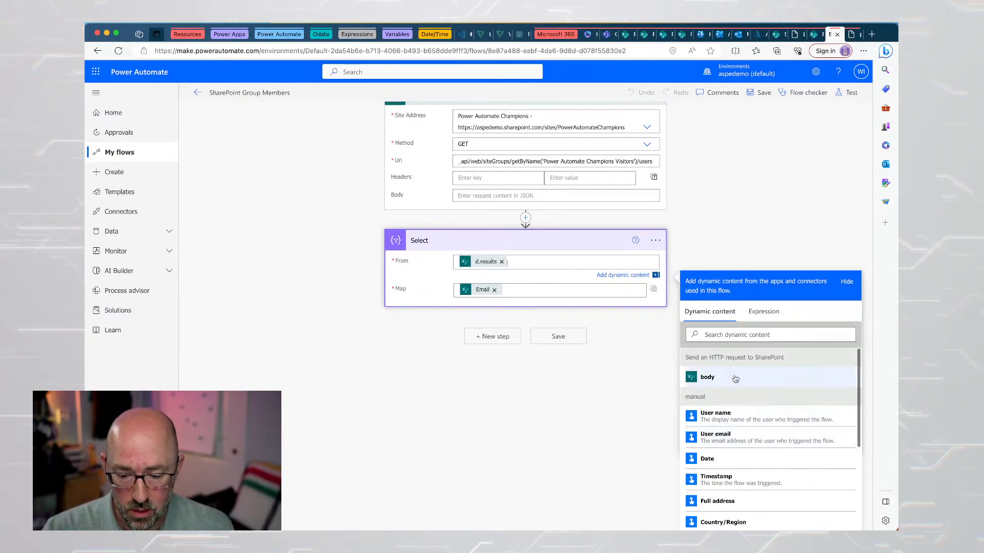
Paste body('Send_an_HTTP_request_to_SharePoint')?['d']?['results'] into the expression editor for Select's From field.
left_click(763, 312)
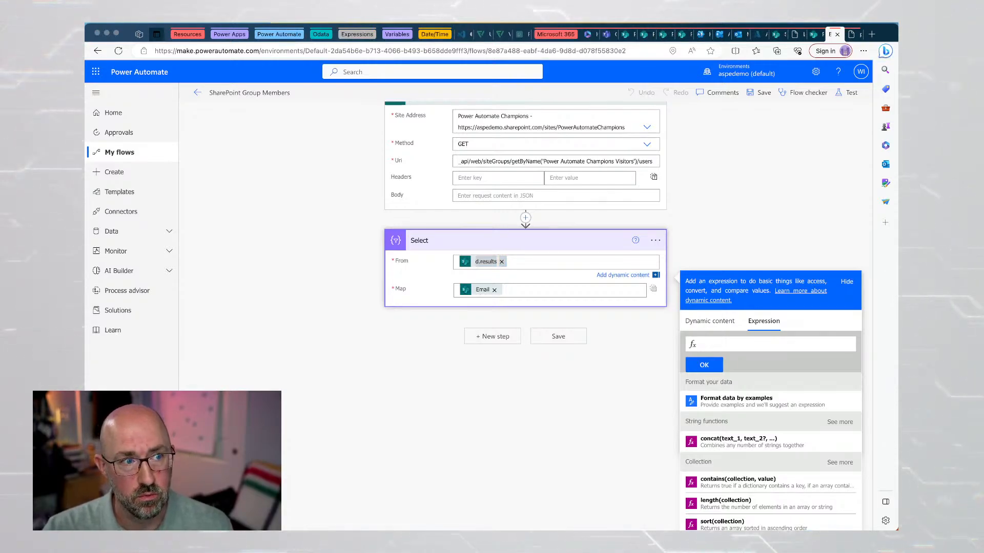
left_click(730, 344)
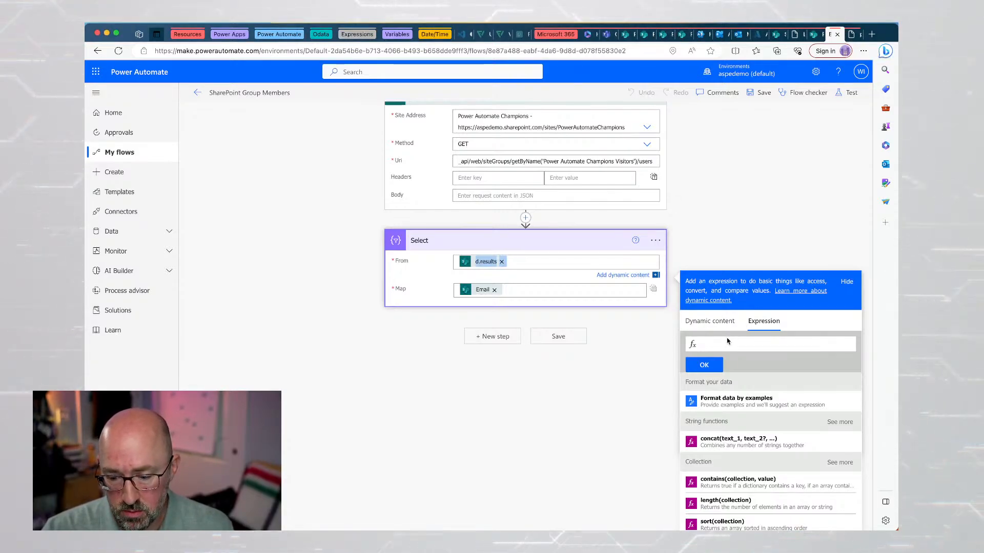
key("ctrl+v")
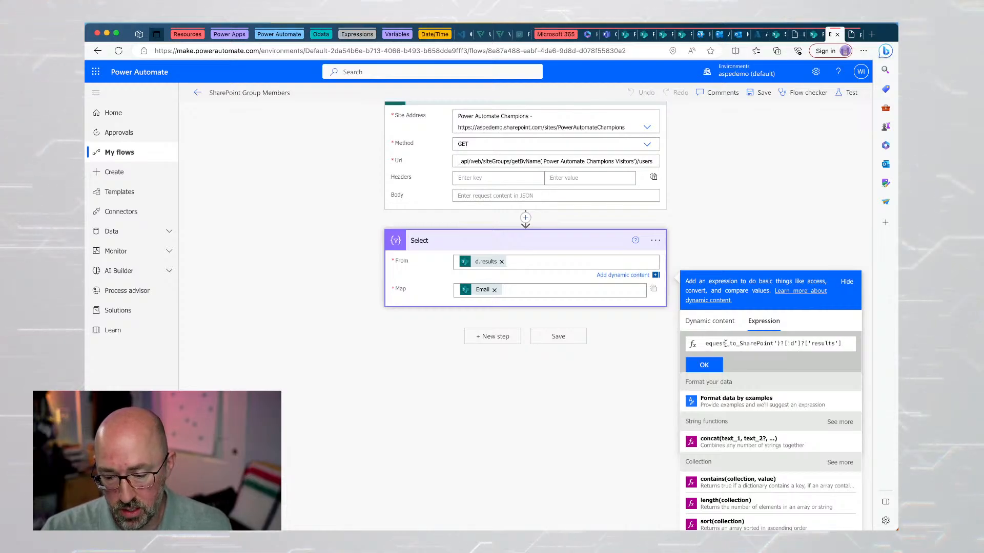
Read through the pasted expression from its beginning to the 'd' and 'results' keys and compare it with the Select action's inputs.
key("Home")
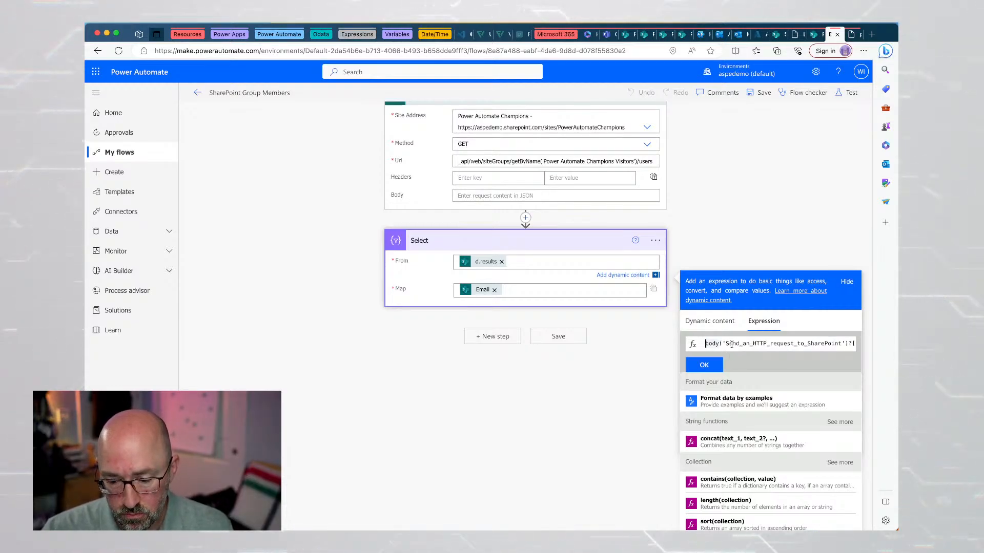
left_click_drag(728, 344, 817, 343)
left_click(821, 344)
key("Right")
key("Right")
key("Right")
key("Right")
key("Right")
key("Right")
key("Right")
key("Right")
key("Right")
key("Right")
key("Right")
key("Right")
key("Right")
key("Right")
key("Right")
key("Right")
key("Right")
key("Right")
key("Right")
key("Right")
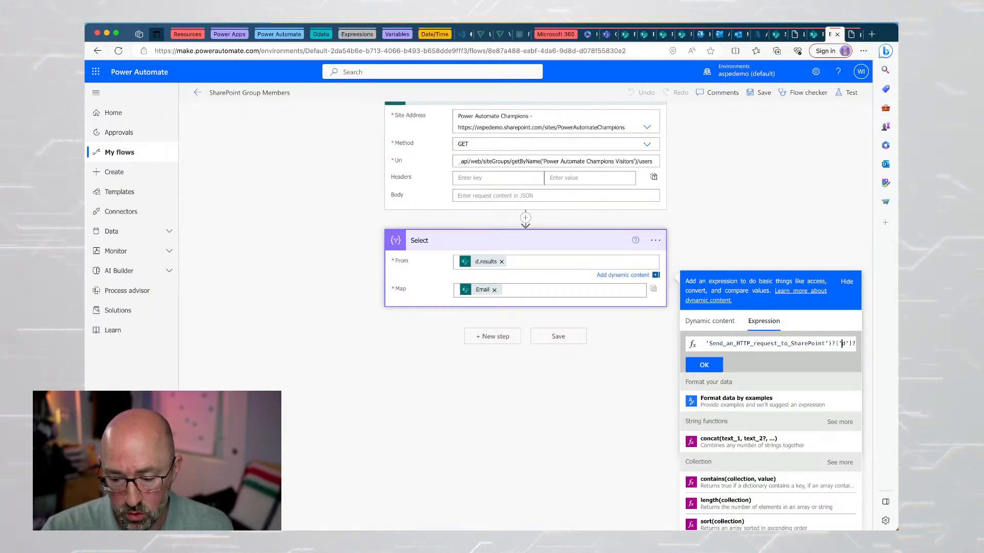
key("Right")
key("Right")
key("Right")
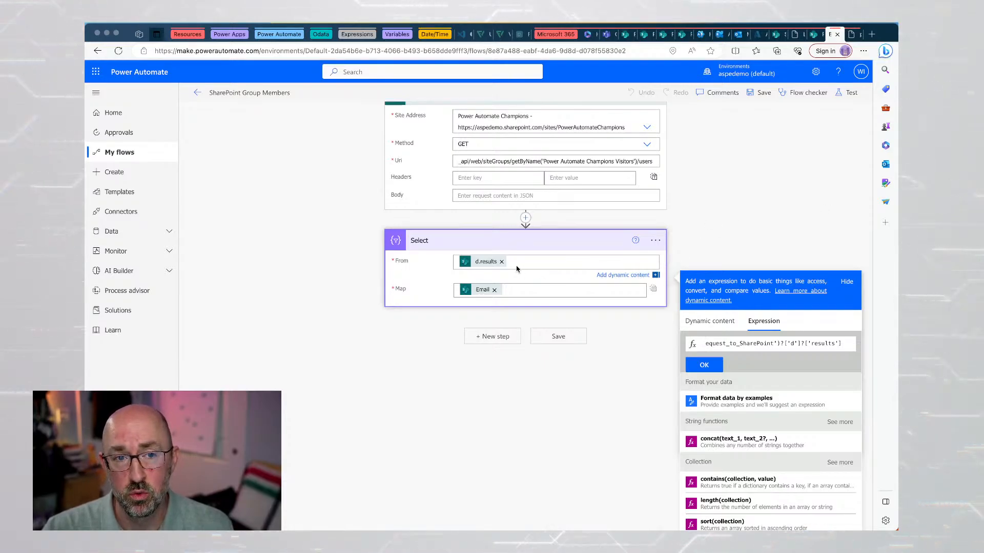
scroll(412, 212, "up", 1)
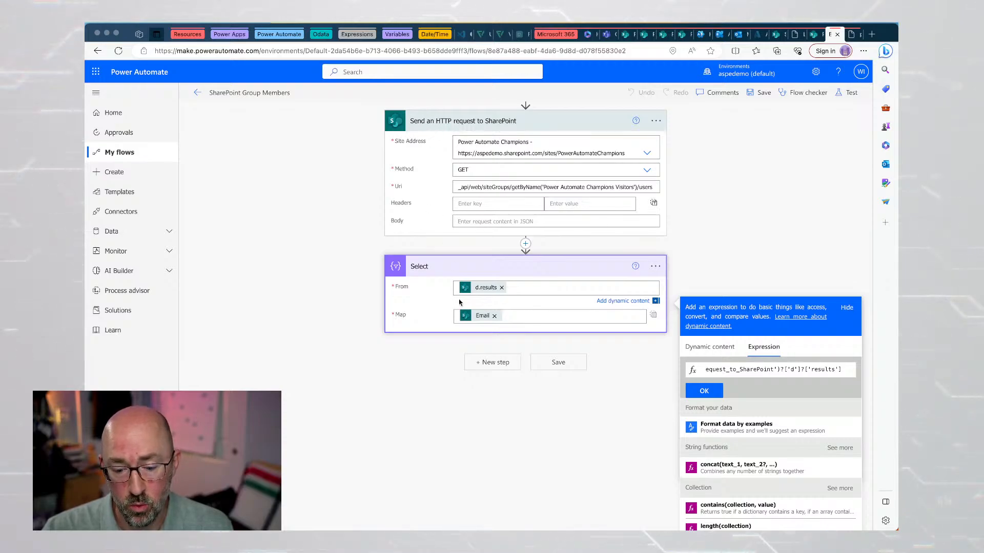
Inspect the Select action's Map field, its input mode option and the dynamic content available for it.
left_click(521, 319)
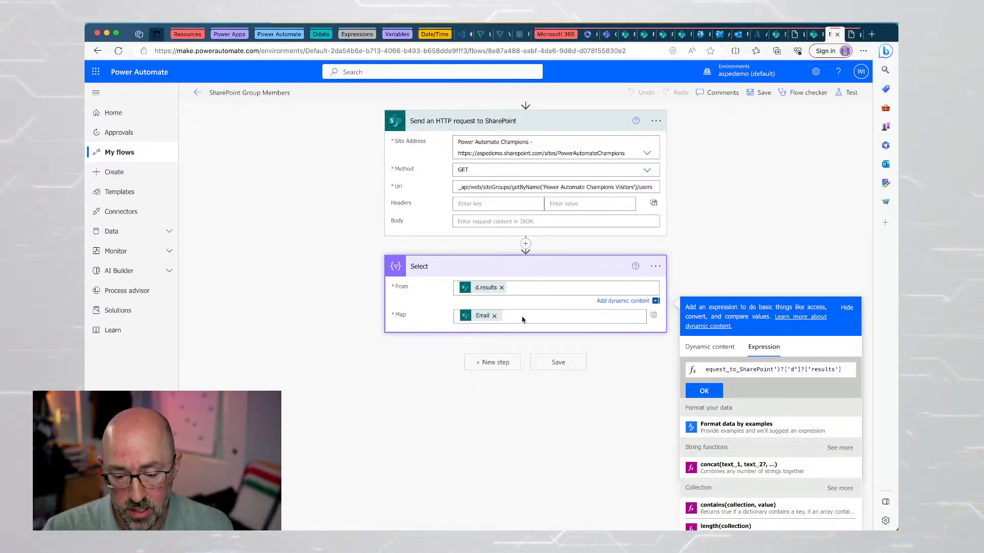
left_click(644, 361)
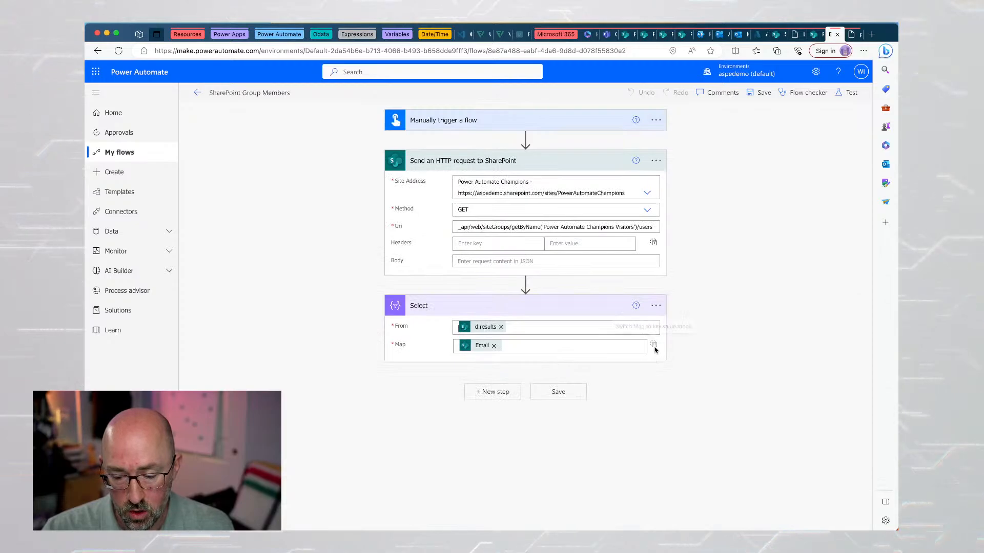
left_click(654, 348)
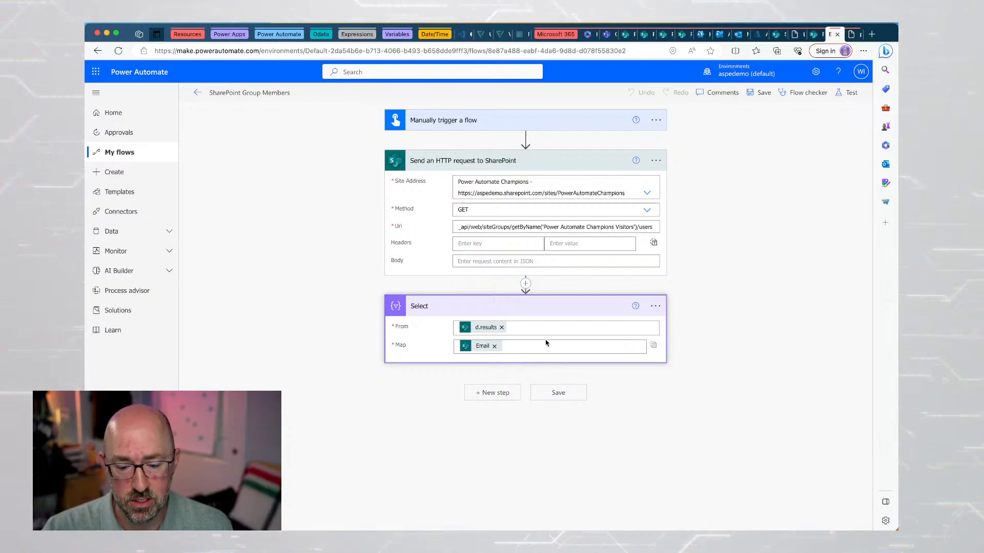
left_click(482, 349)
scroll(530, 346, "down", 2)
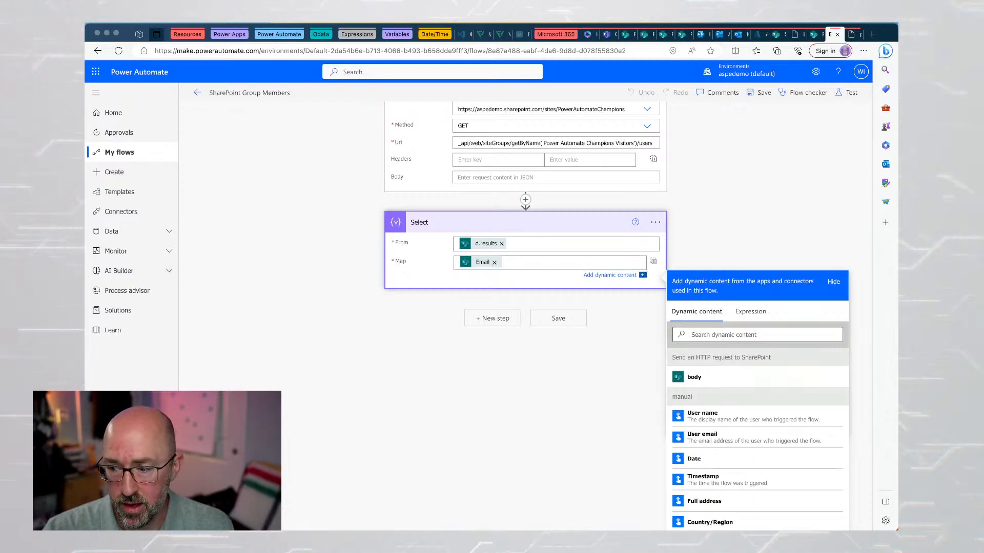
Enter item()?['Email'] in the expression editor for the Select action's Map field.
left_click(509, 267)
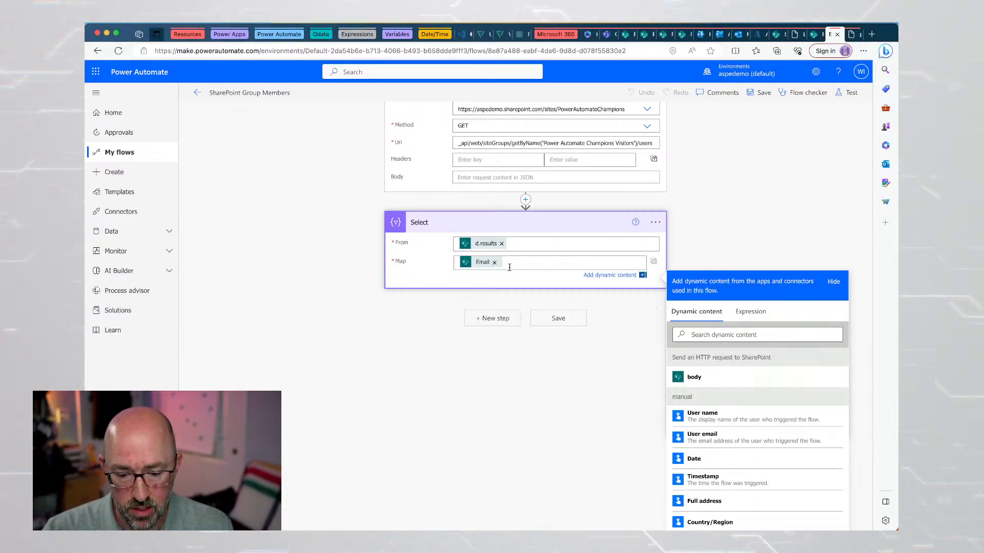
left_click(751, 312)
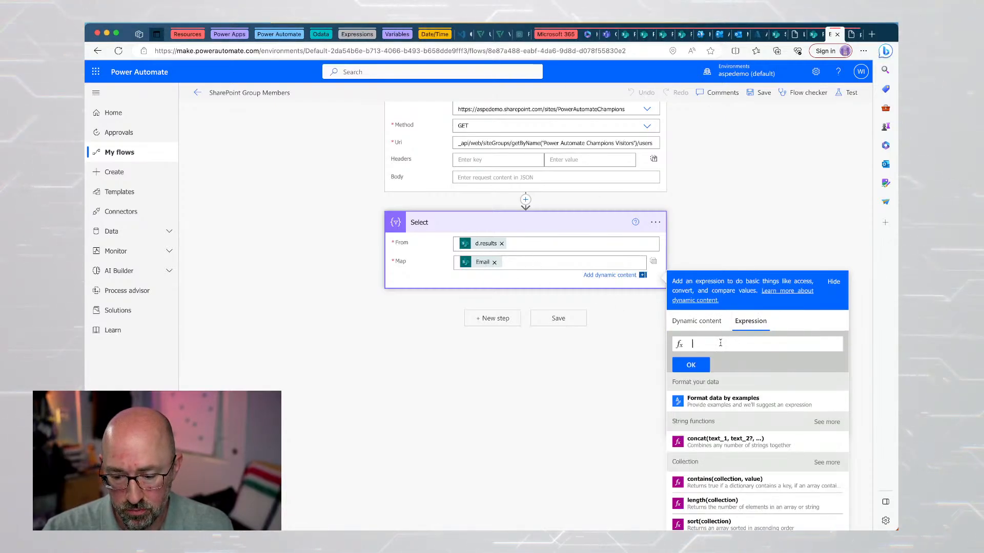
type("item()?['Email']")
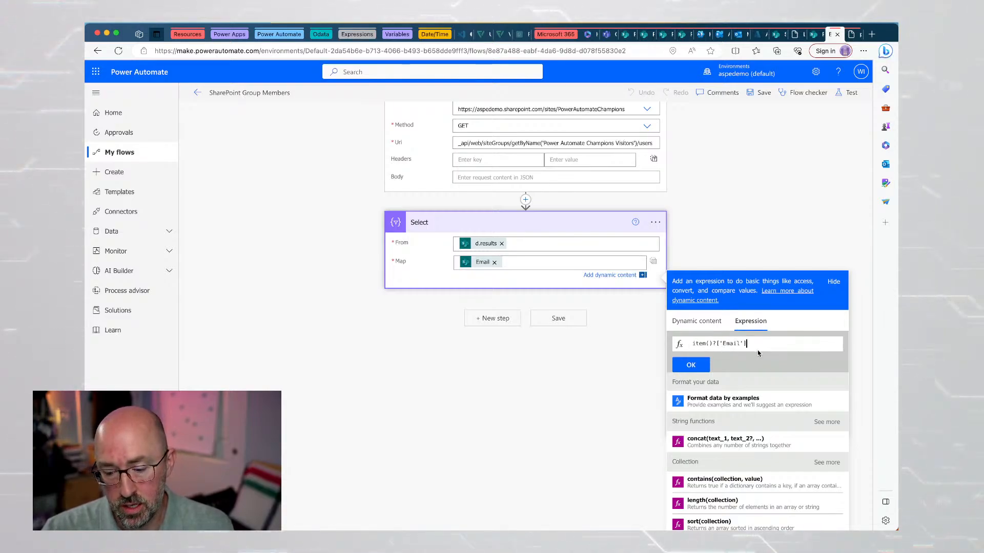
Re-enter the Map expression starting from the suggested item() function, complete it as item()?['Email'] and close the editor.
key("super+a")
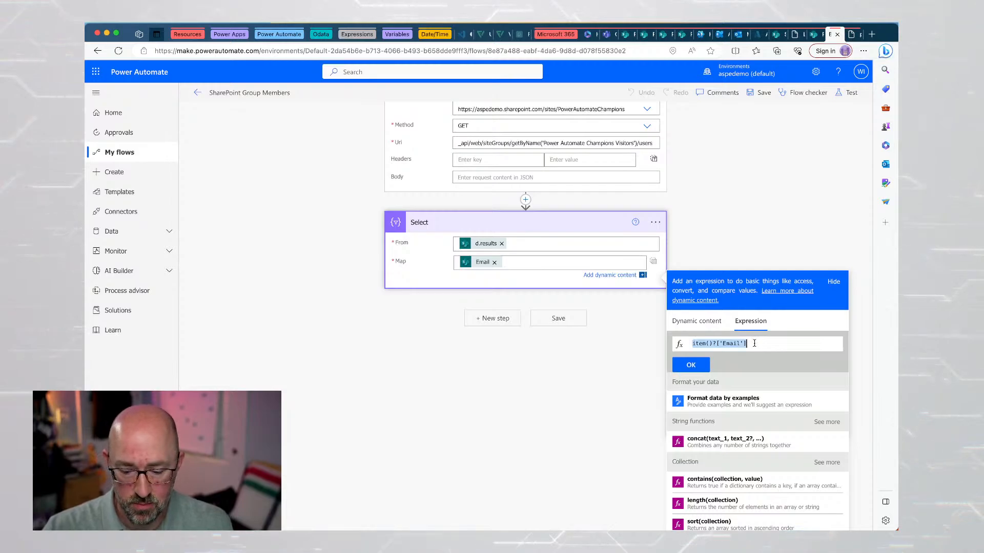
type("item")
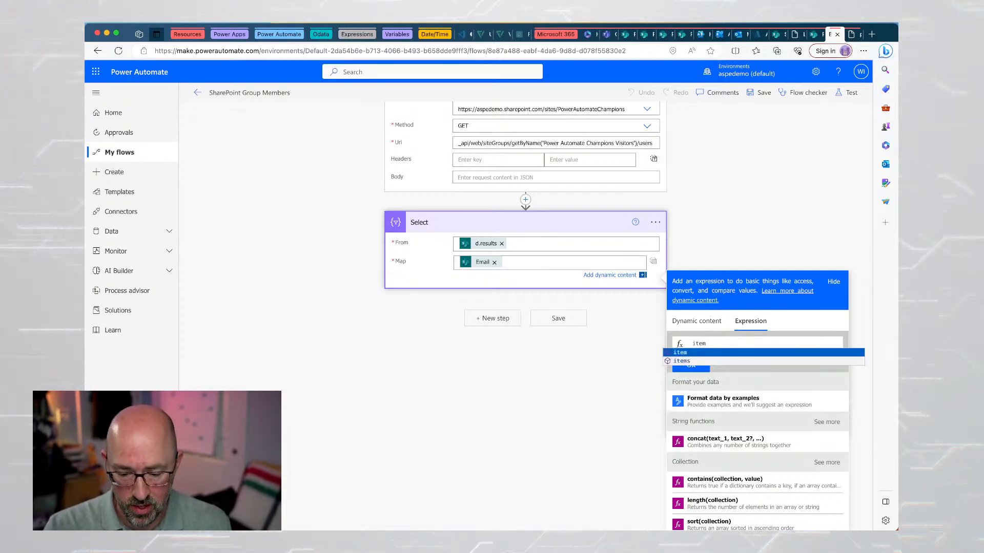
key("Return")
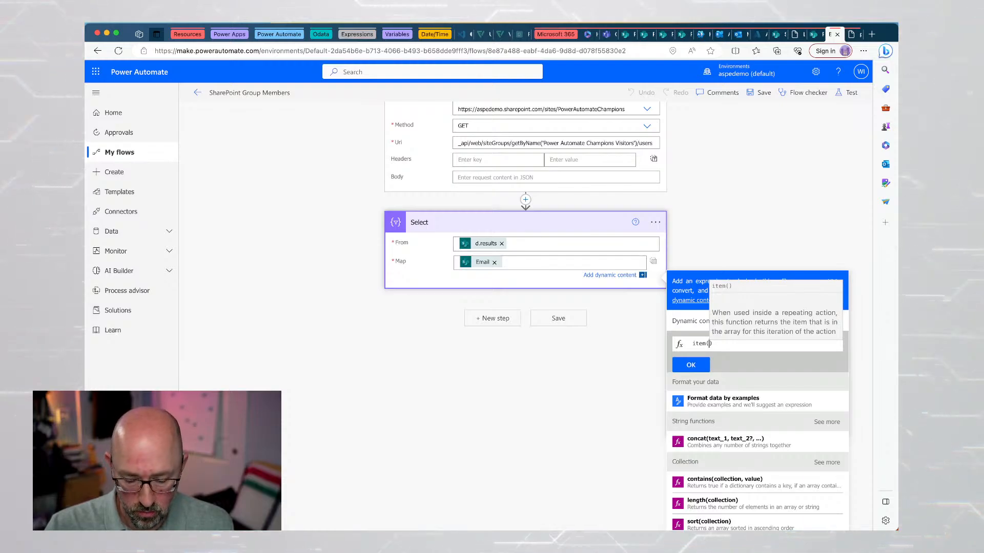
left_click(746, 346)
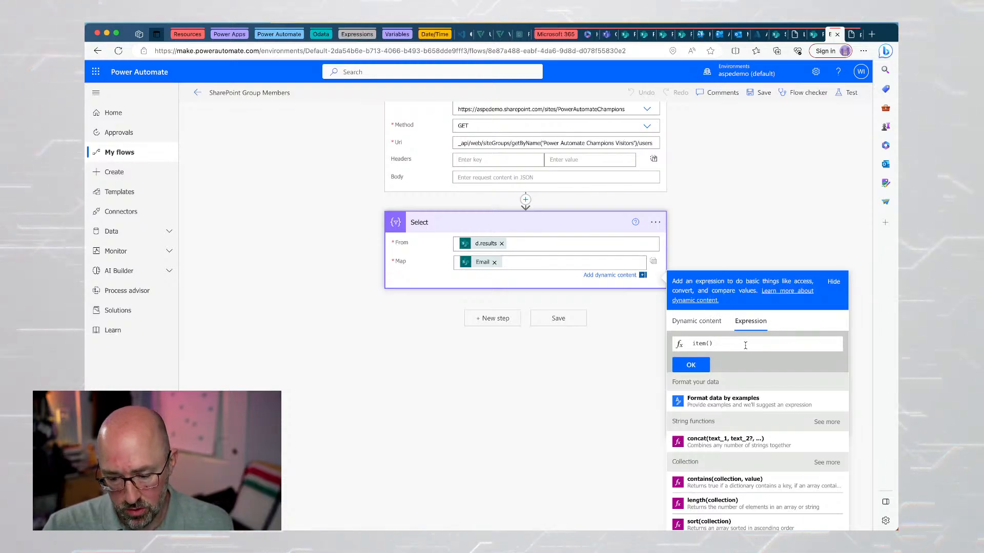
key("BackSpace")
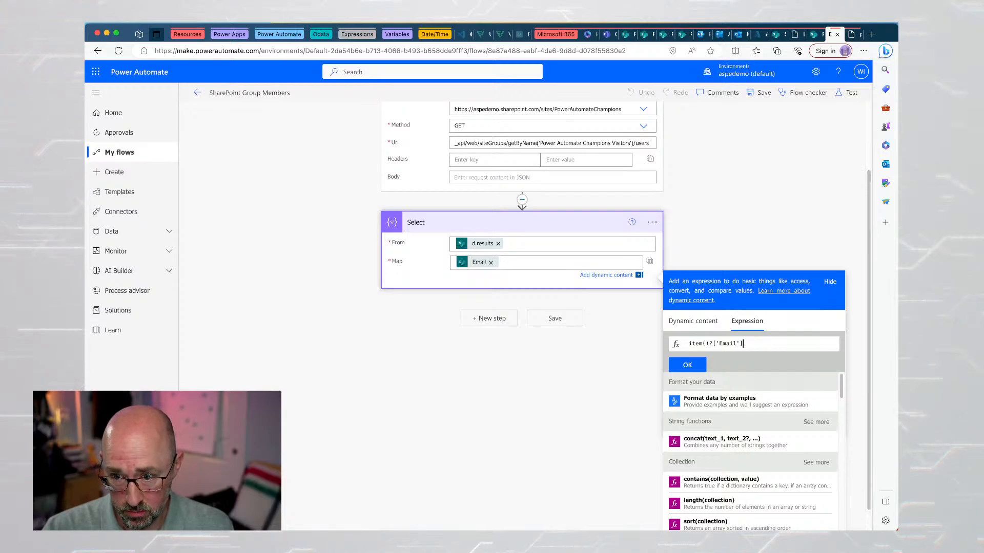
left_click(697, 365)
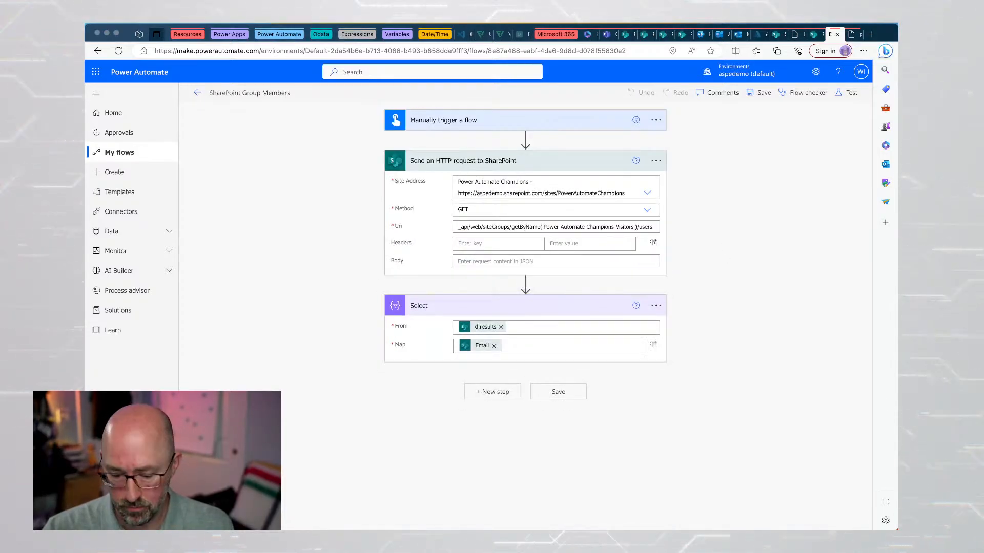
Run a manual test of the SharePoint Group Members flow and go to the run's results.
left_click(681, 153)
left_click(717, 189)
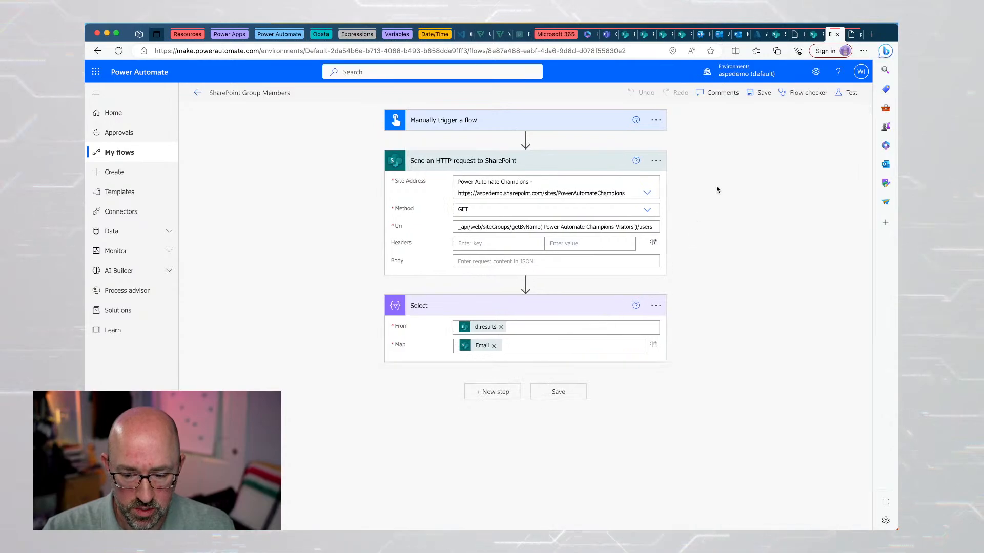
left_click(847, 92)
left_click(730, 116)
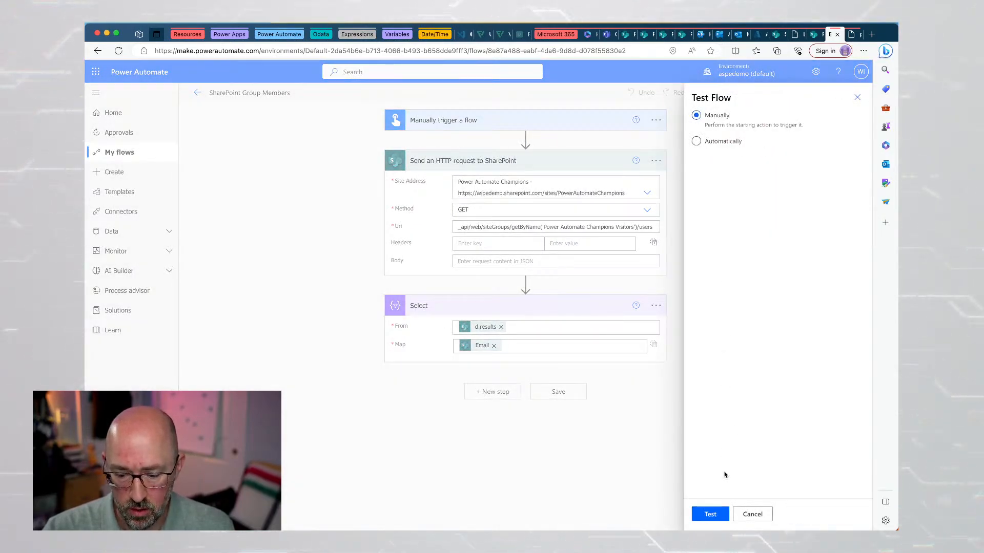
left_click(721, 519)
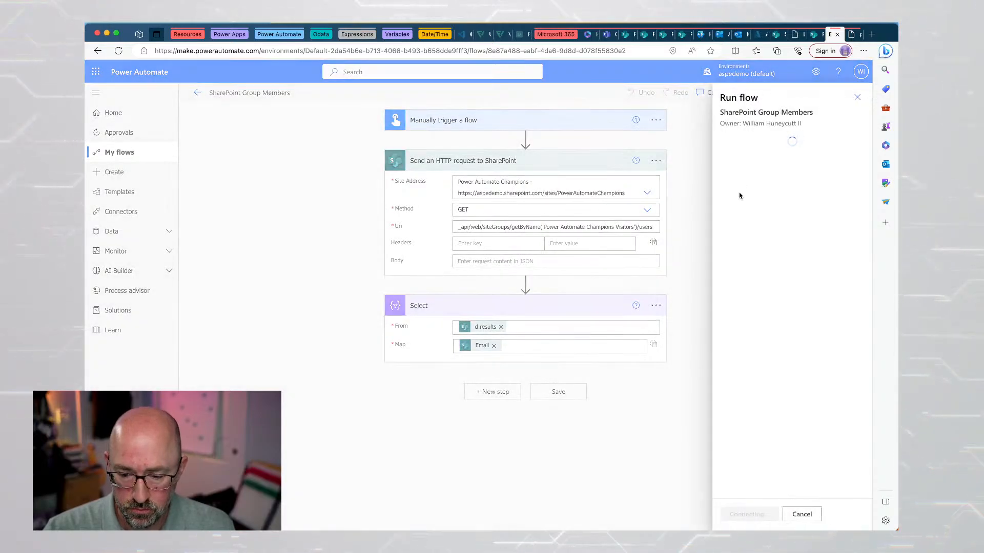
left_click(743, 514)
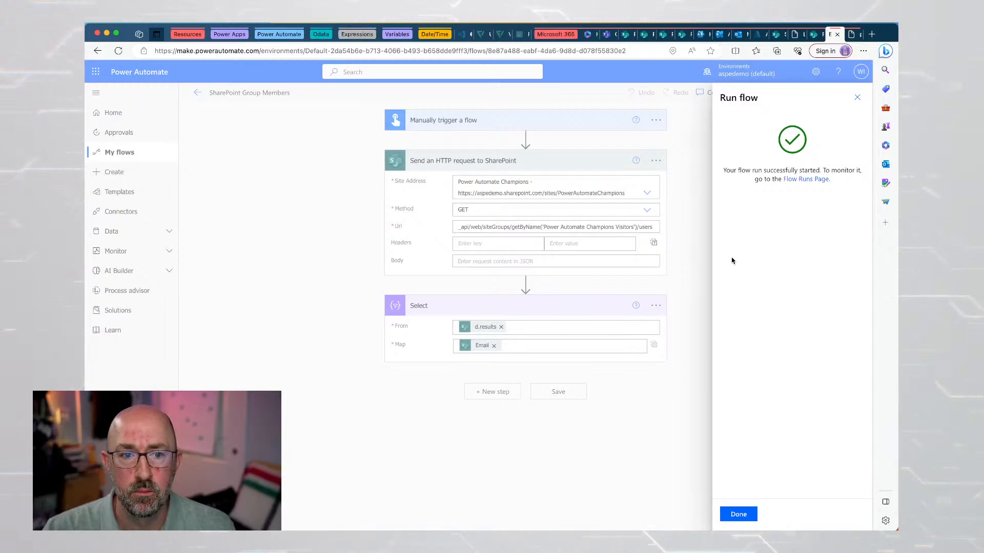
left_click(747, 513)
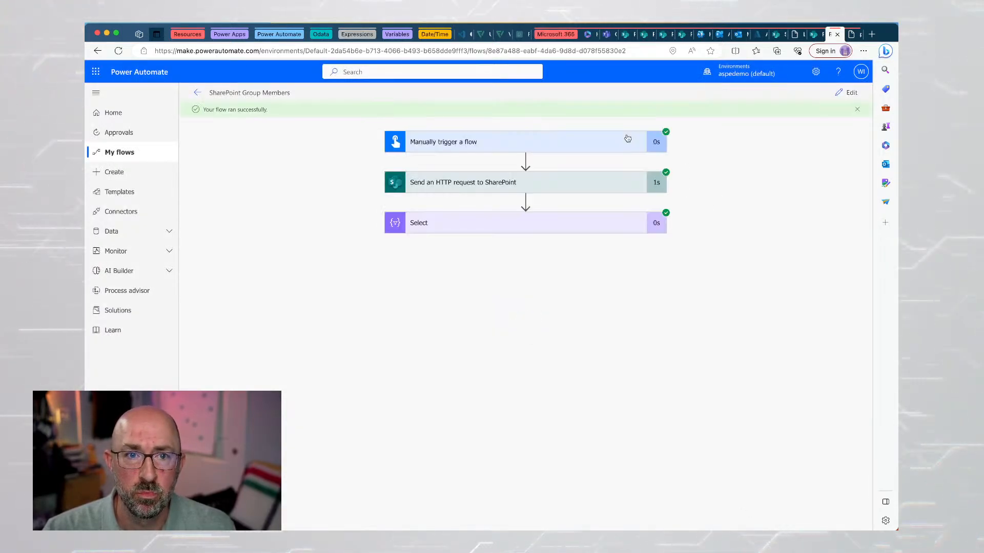
Expand the HTTP request's run details and read through its body output for each group member's Title and Email values.
left_click(608, 183)
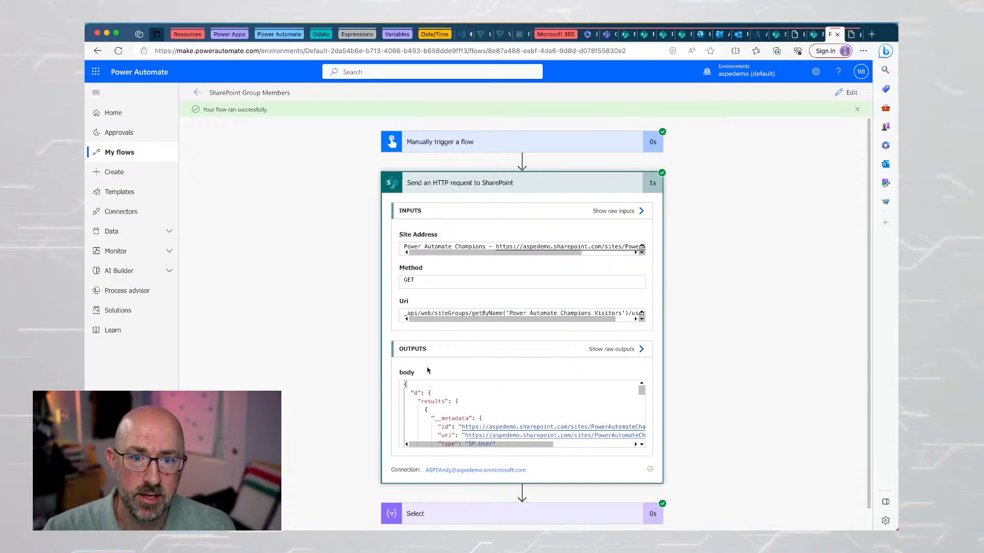
scroll(495, 399, "down", 2)
scroll(495, 399, "down", 4)
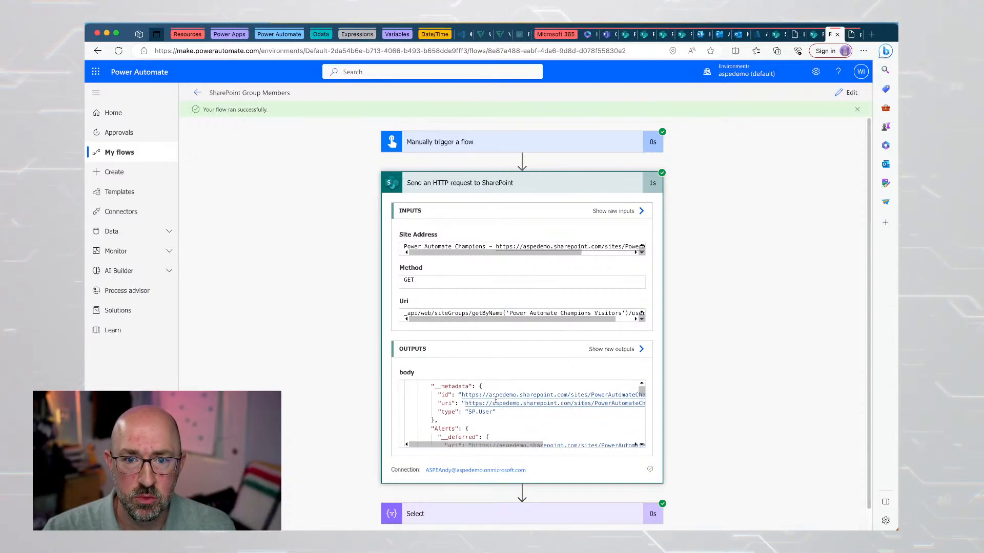
scroll(496, 399, "down", 6)
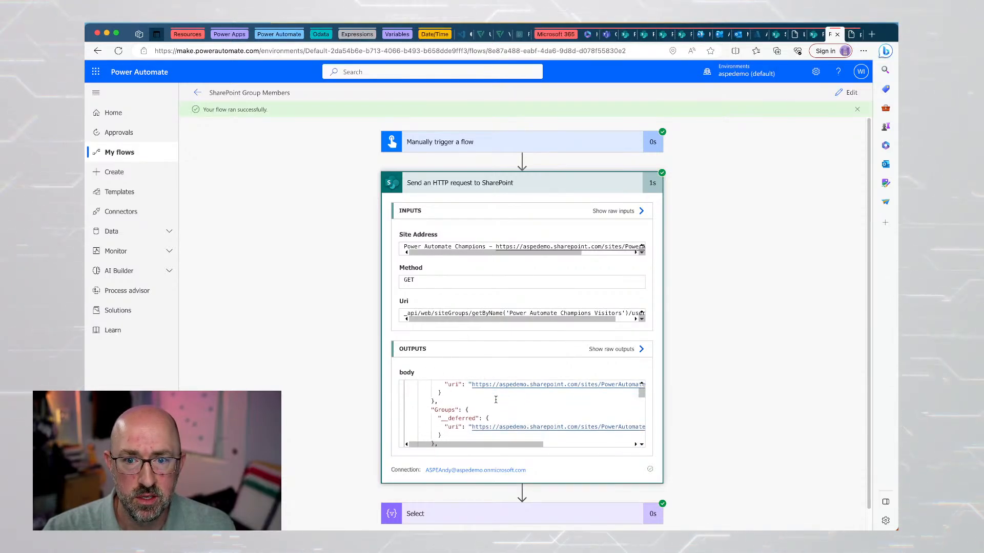
scroll(495, 399, "down", 1)
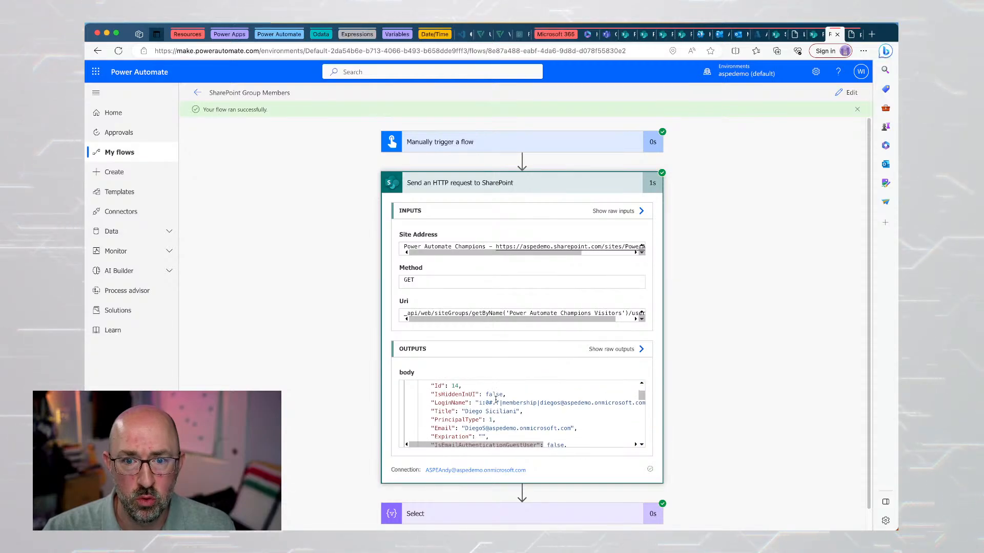
scroll(495, 399, "down", 6)
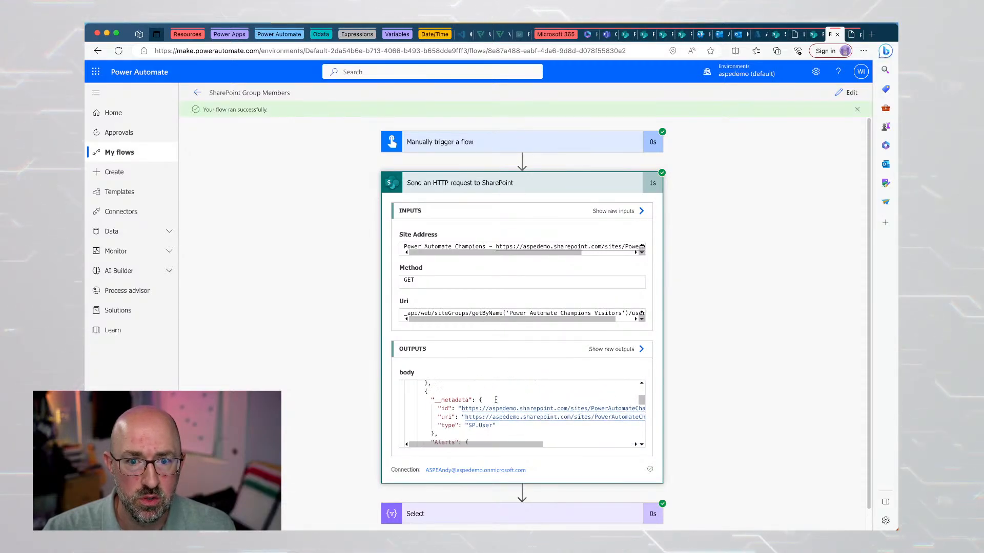
scroll(495, 399, "down", 5)
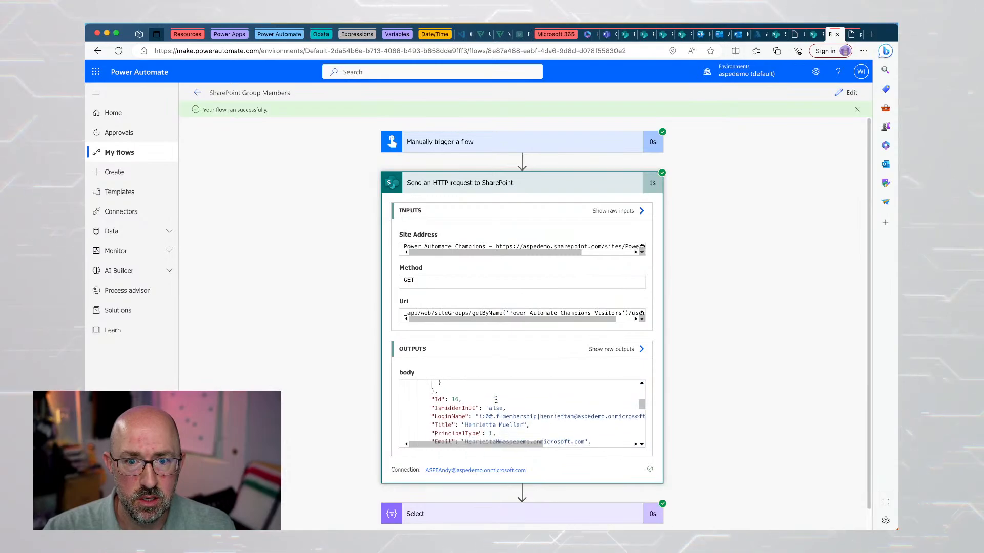
scroll(496, 399, "down", 1)
scroll(496, 399, "down", 5)
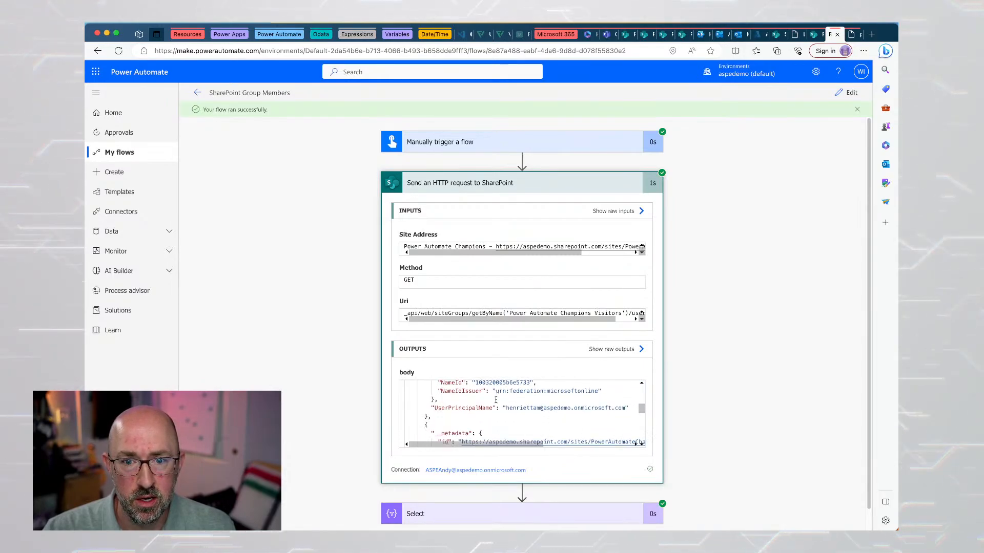
scroll(495, 400, "down", 10)
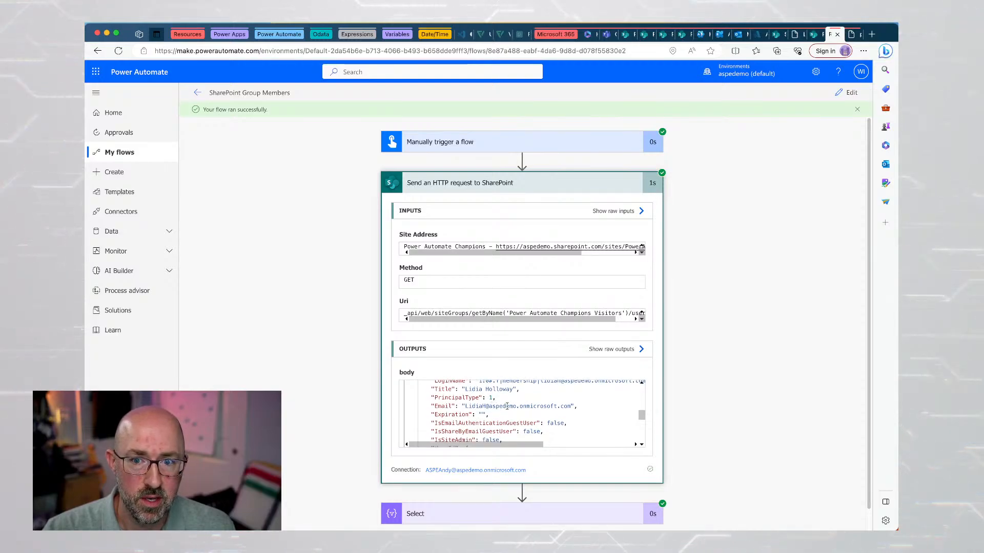
scroll(506, 407, "down", 1)
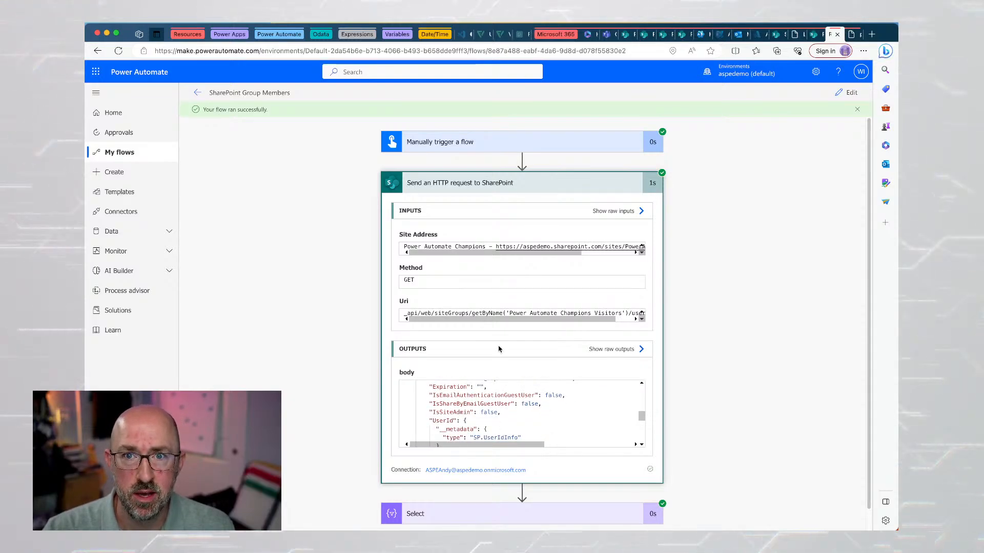
Check the Power Automate Champions Visitors member list in SharePoint and compare it with the flow run's raw HTTP request outputs.
left_click(681, 35)
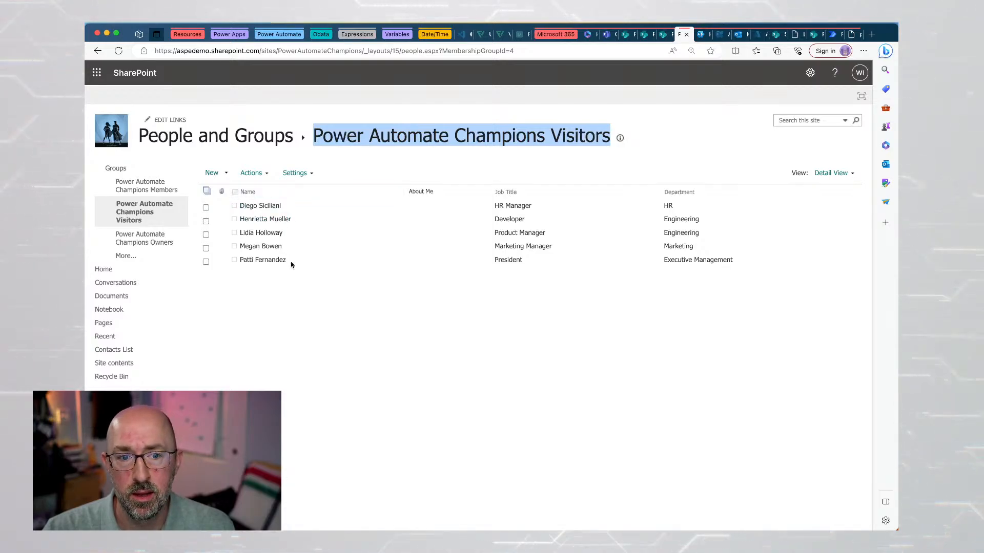
left_click(832, 35)
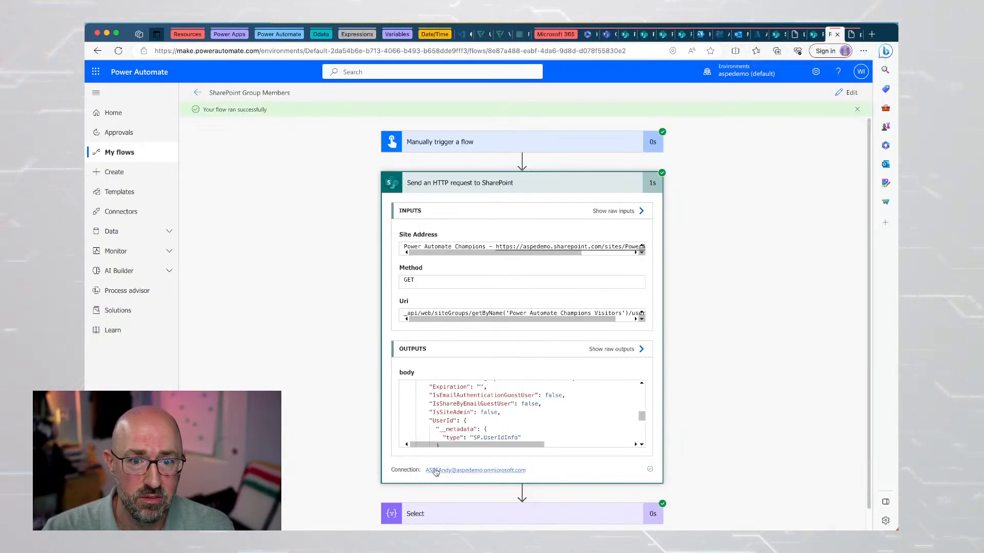
left_click(619, 350)
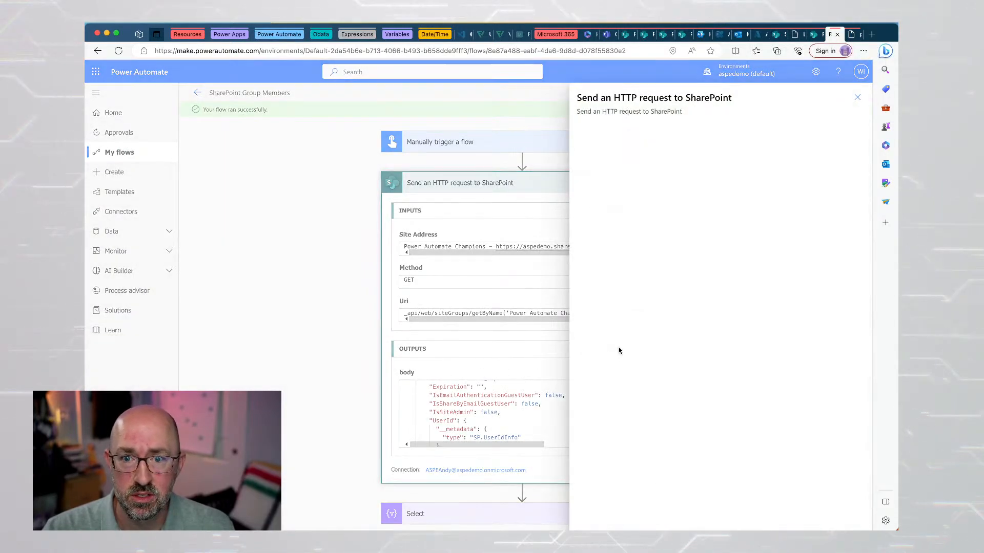
scroll(704, 236, "down", 5)
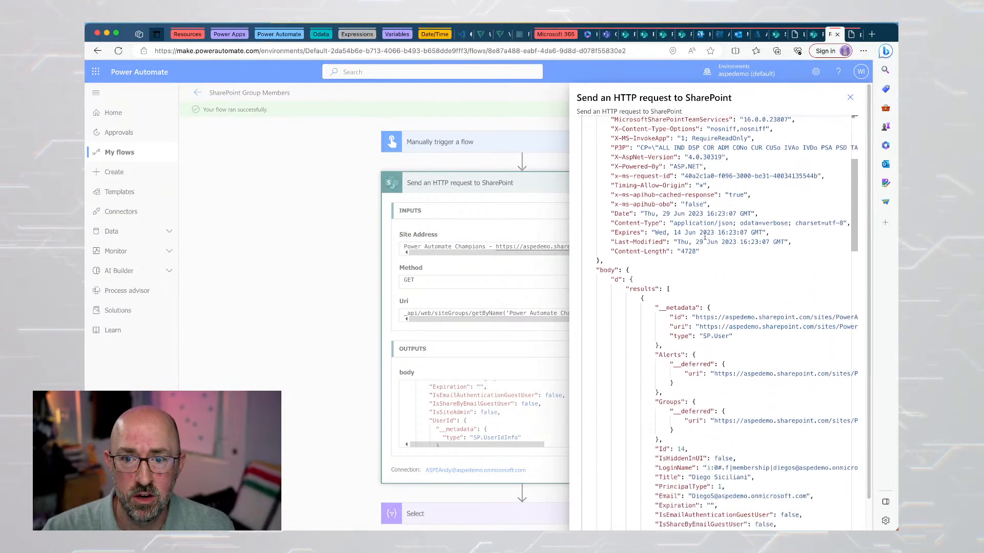
scroll(704, 235, "down", 4)
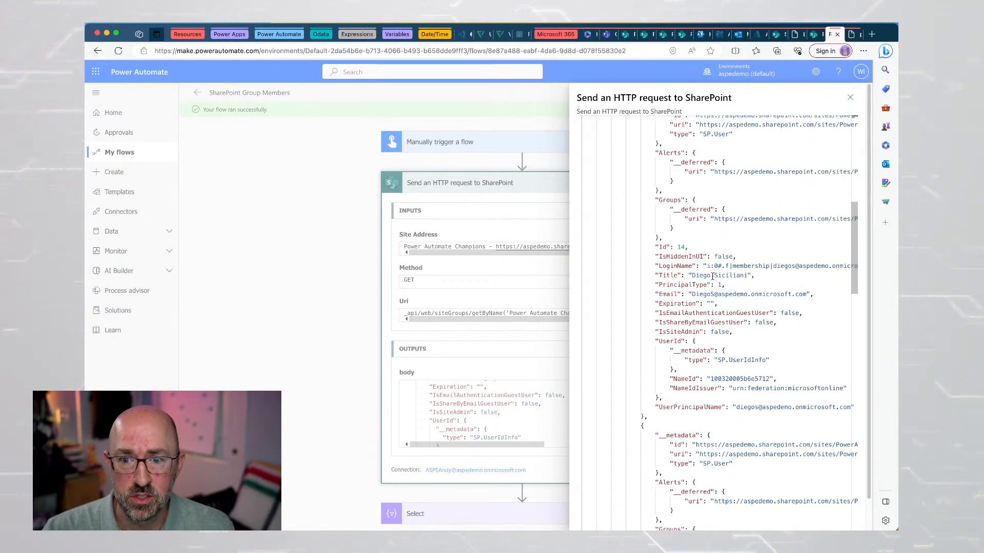
scroll(712, 277, "down", 11)
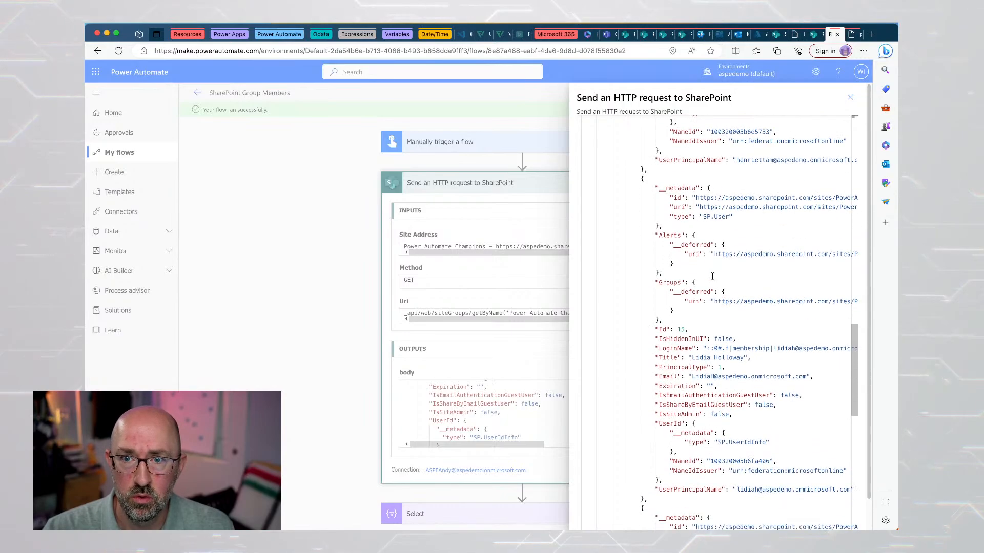
scroll(718, 287, "down", 1)
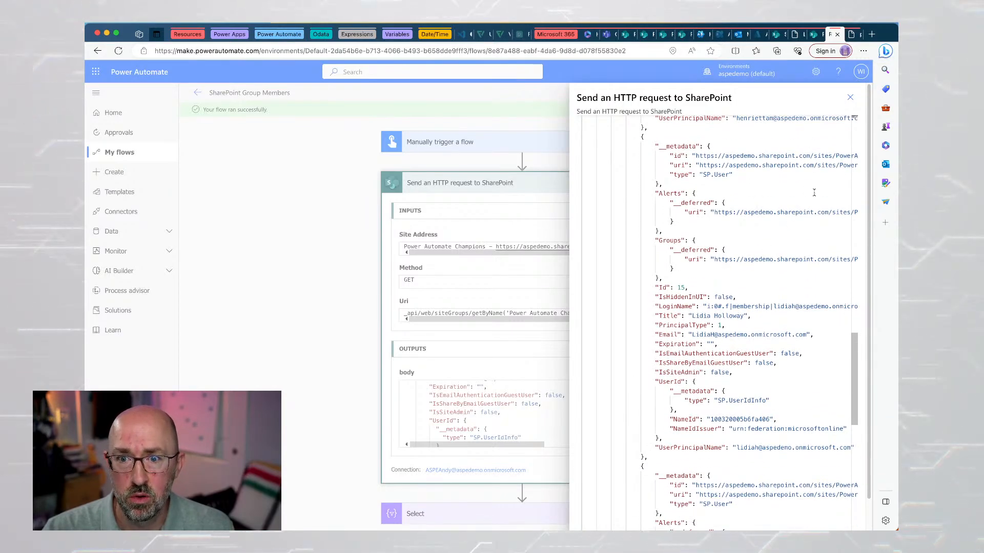
key("Escape")
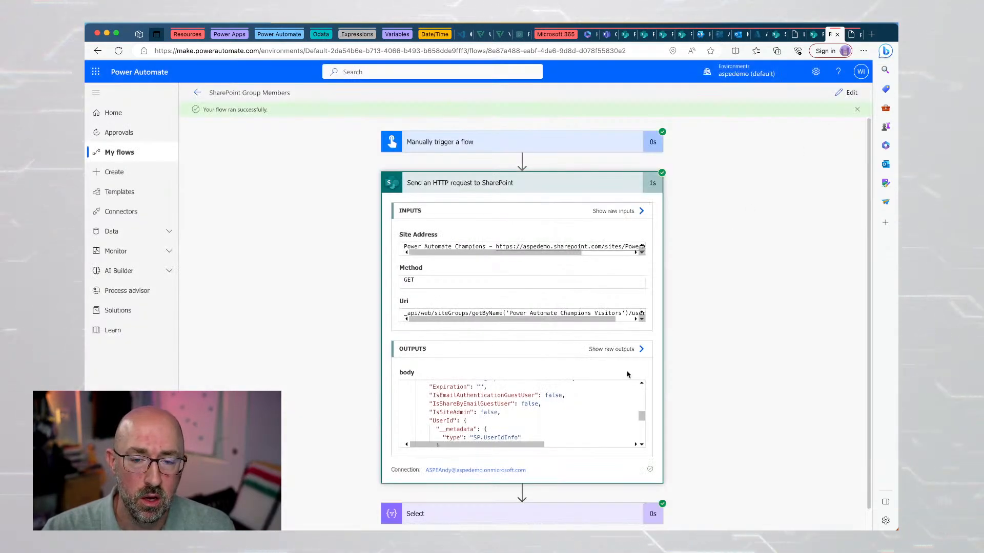
Expand the Select action's run details and examine the email addresses in its body output.
scroll(627, 374, "down", 1)
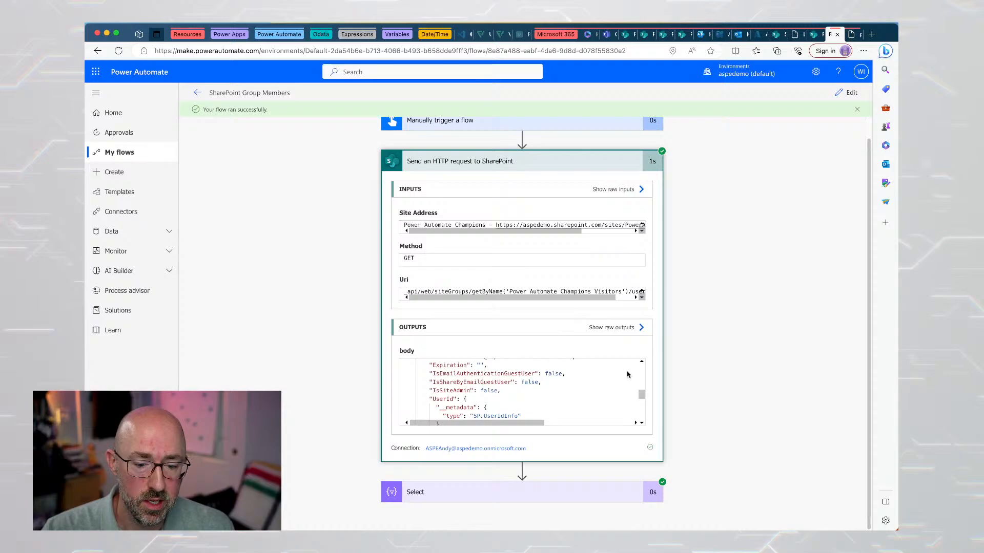
left_click(579, 493)
scroll(707, 395, "down", 3)
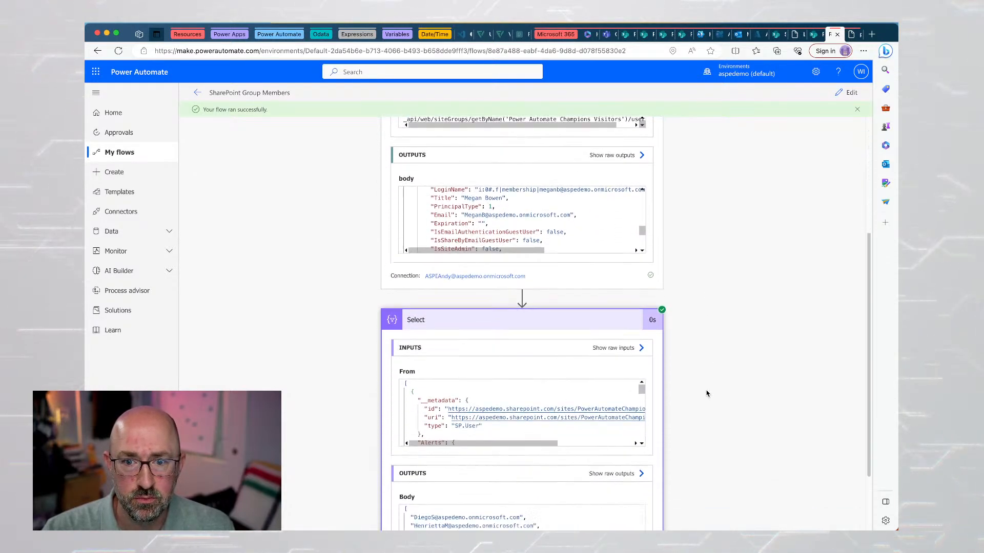
scroll(707, 394, "down", 2)
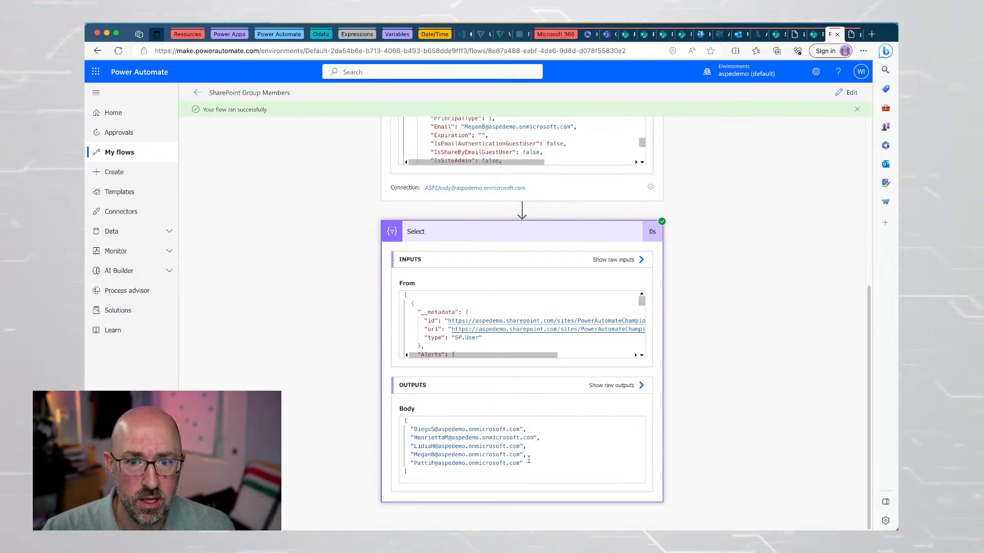
left_click_drag(528, 462, 404, 432)
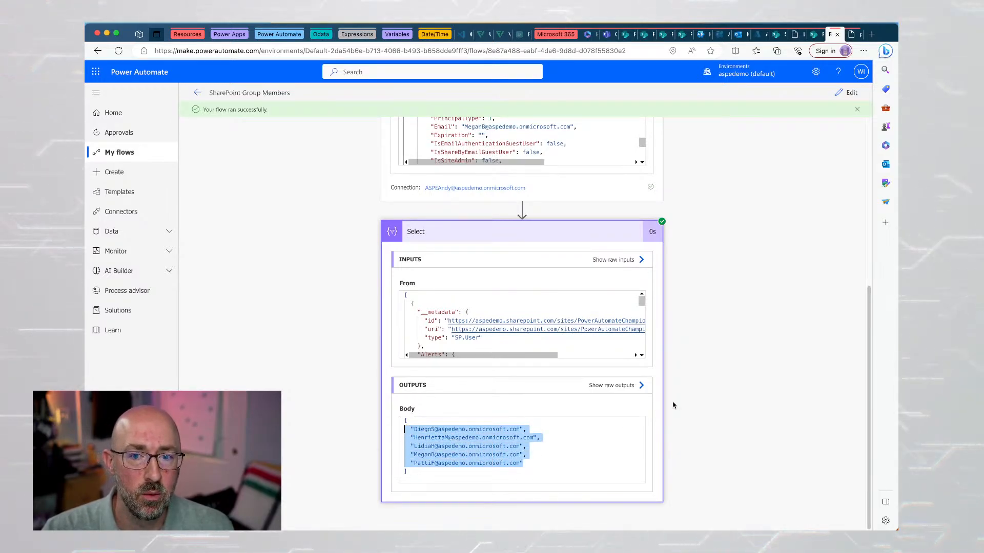
scroll(696, 330, "up", 5)
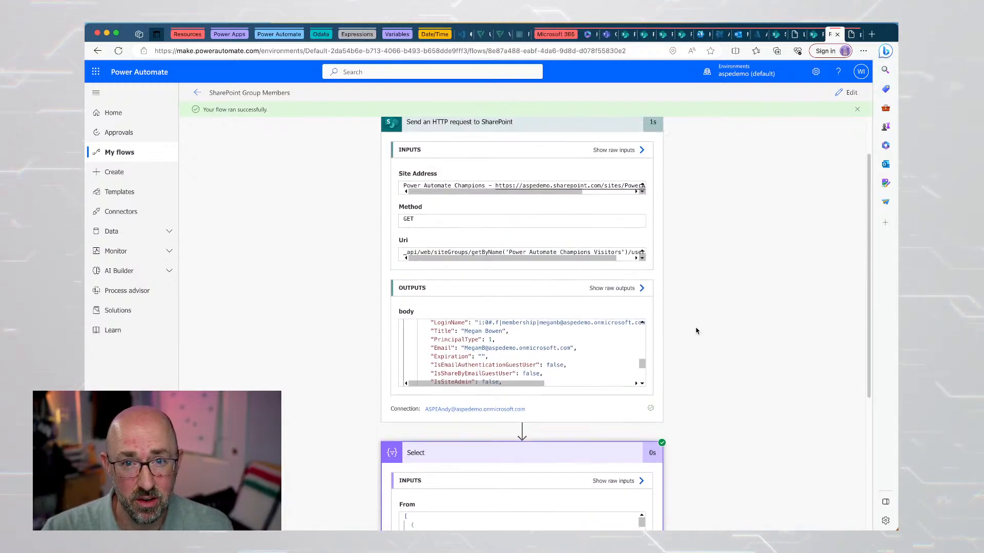
scroll(696, 331, "up", 1)
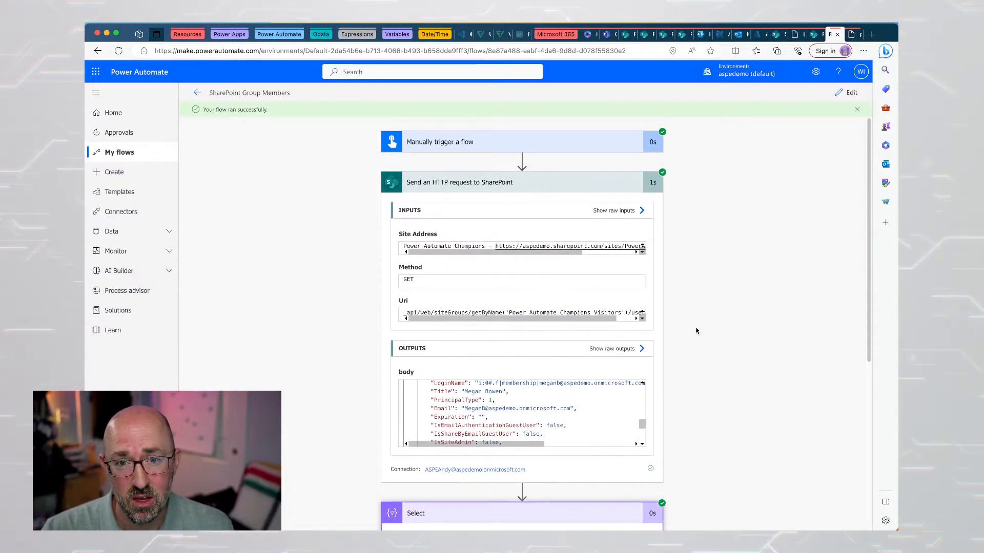
Return the SharePoint Group Members flow to edit mode and review the Uri of its HTTP request.
left_click(848, 95)
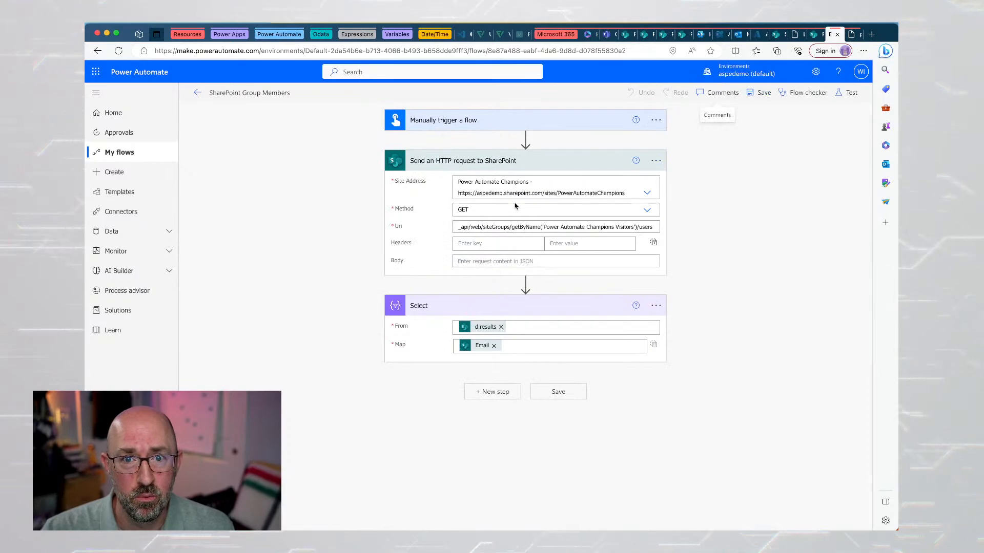
triple_click(474, 227)
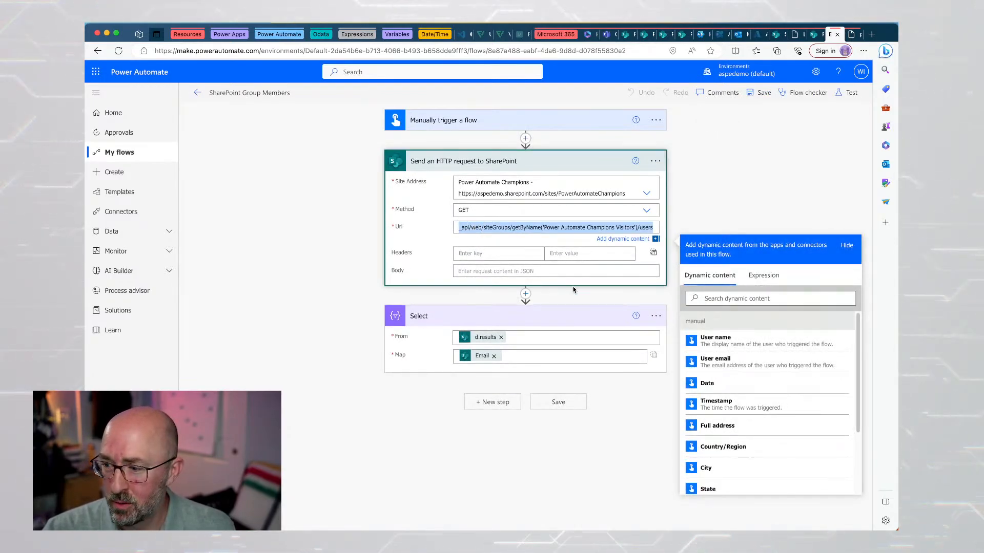
left_click(598, 431)
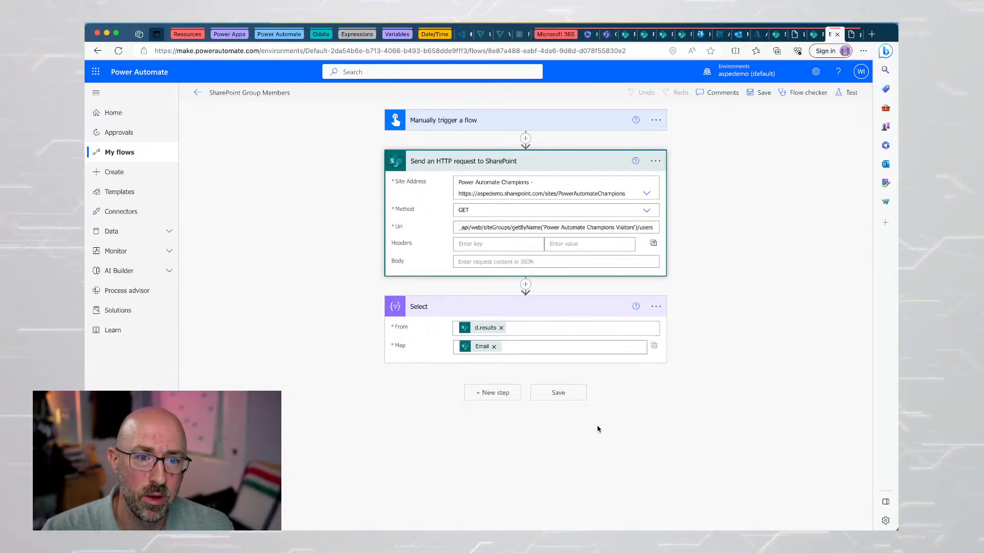
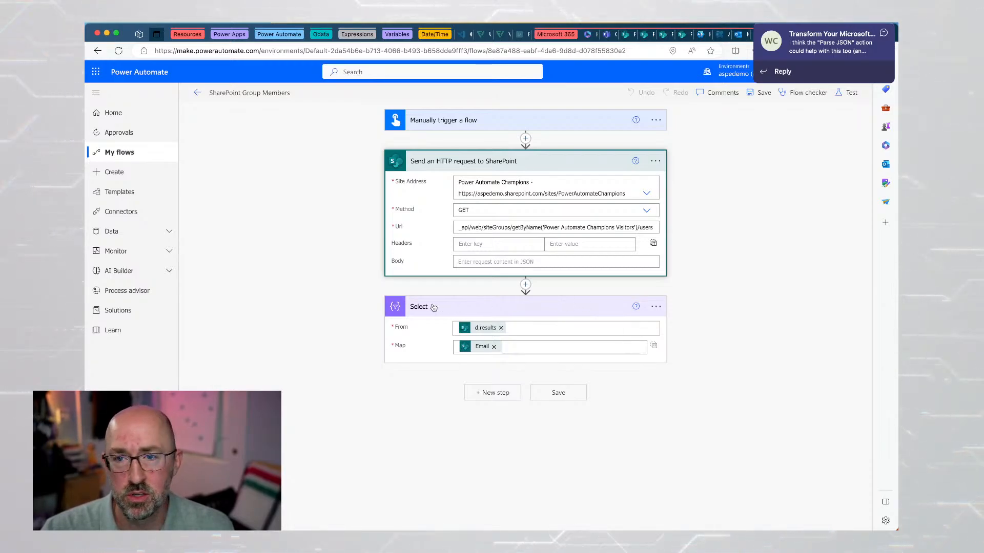
left_click(674, 353)
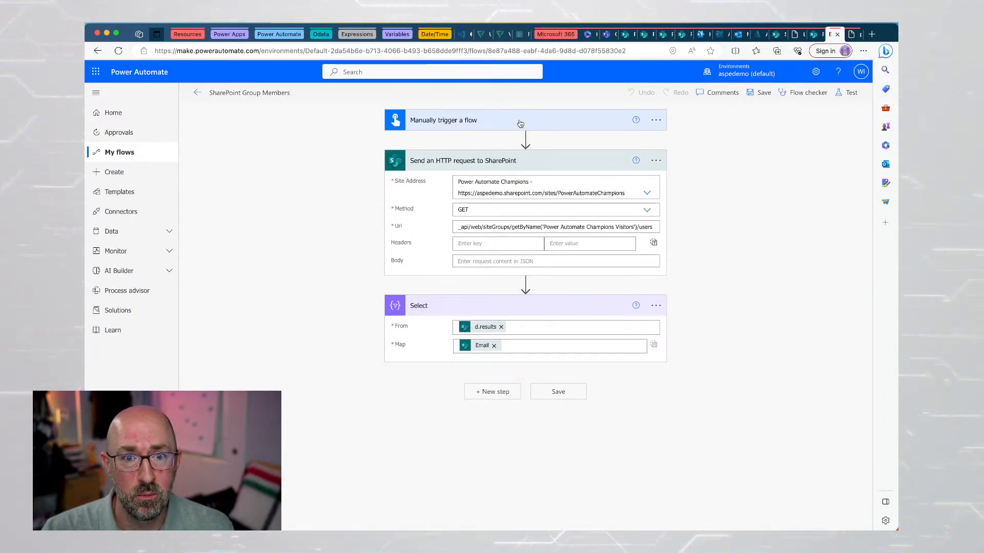
Add an Office 365 Outlook Send an email (V2) action after the Select action.
left_click(474, 394)
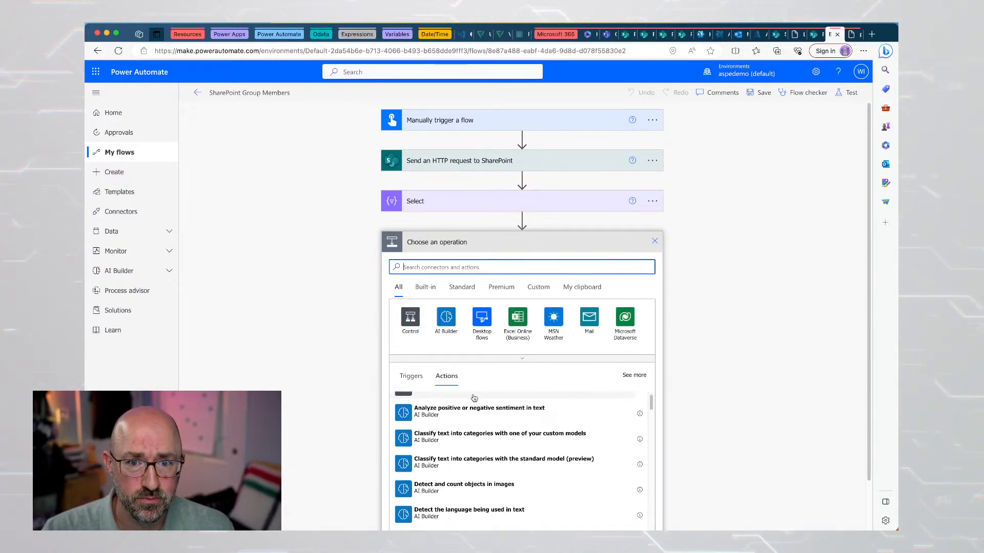
type("outl")
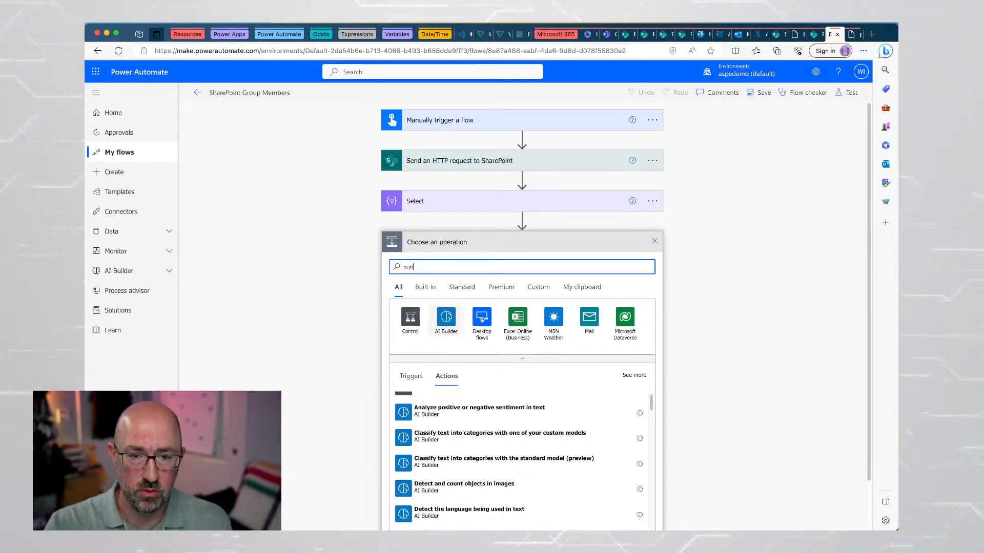
type("ook")
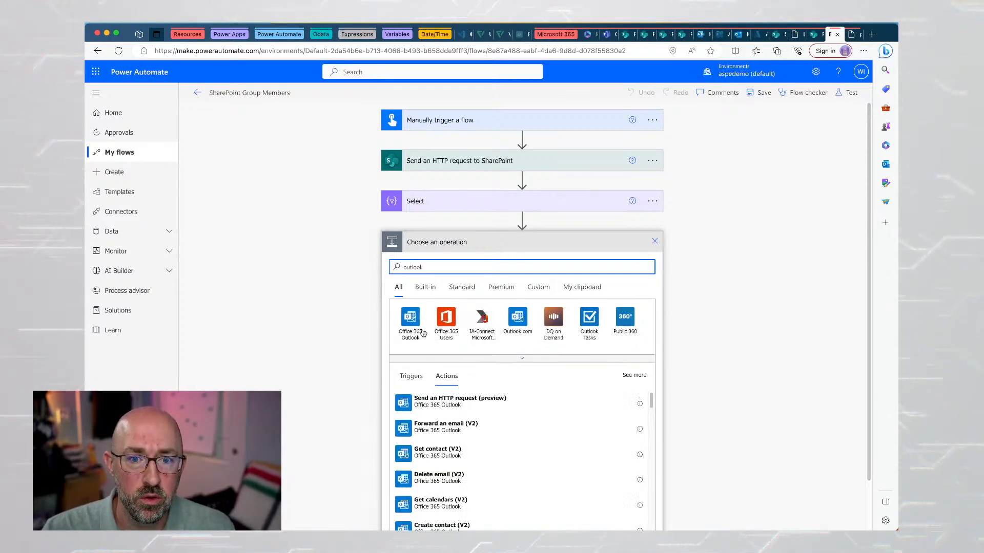
left_click(422, 332)
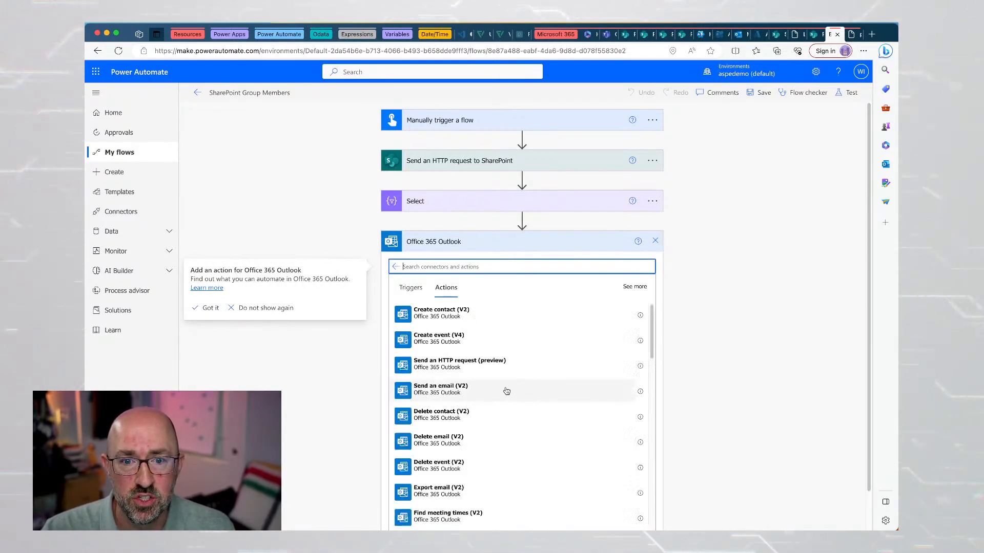
left_click(496, 391)
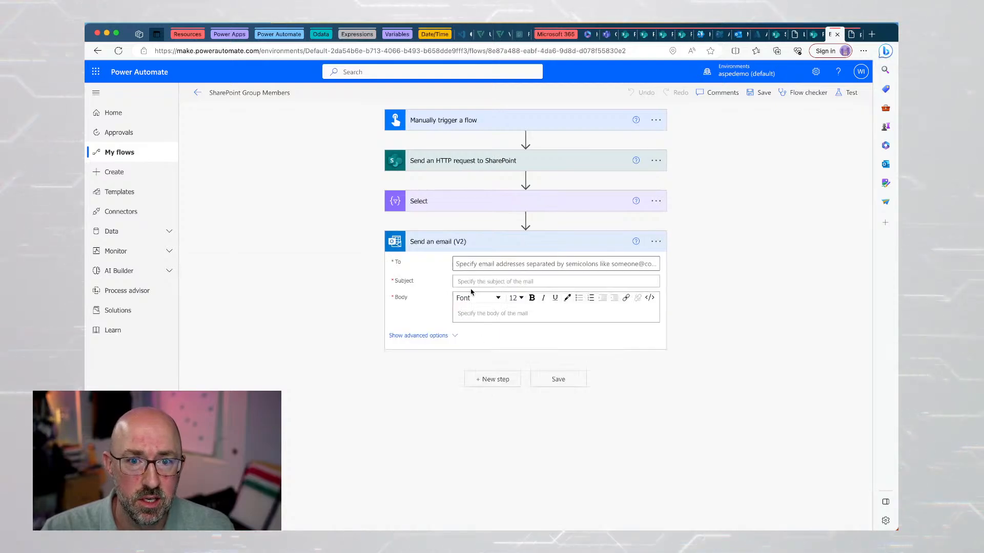
Show the email action's advanced options and check which dynamic content is available for its BCC field.
left_click(444, 335)
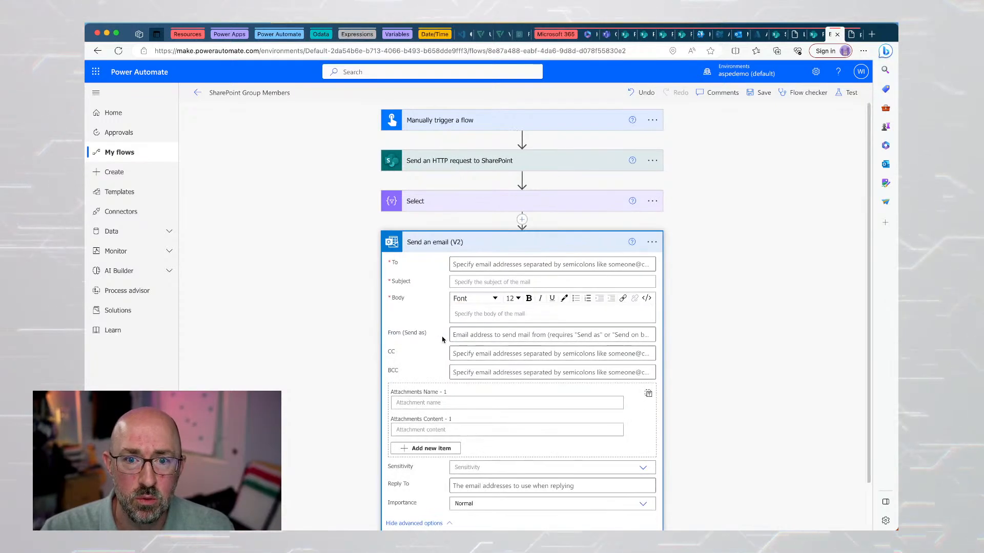
scroll(446, 358, "down", 1)
left_click(450, 354)
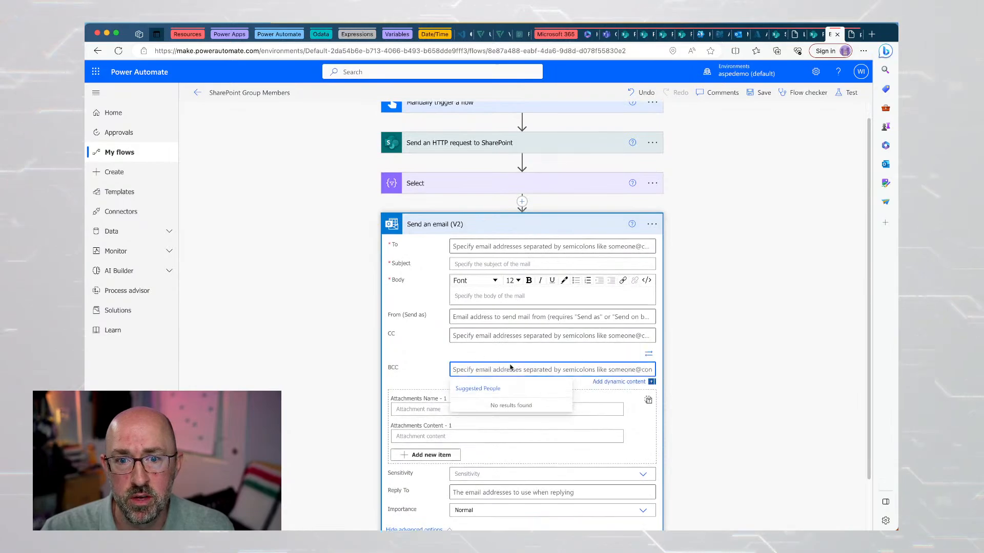
left_click(640, 382)
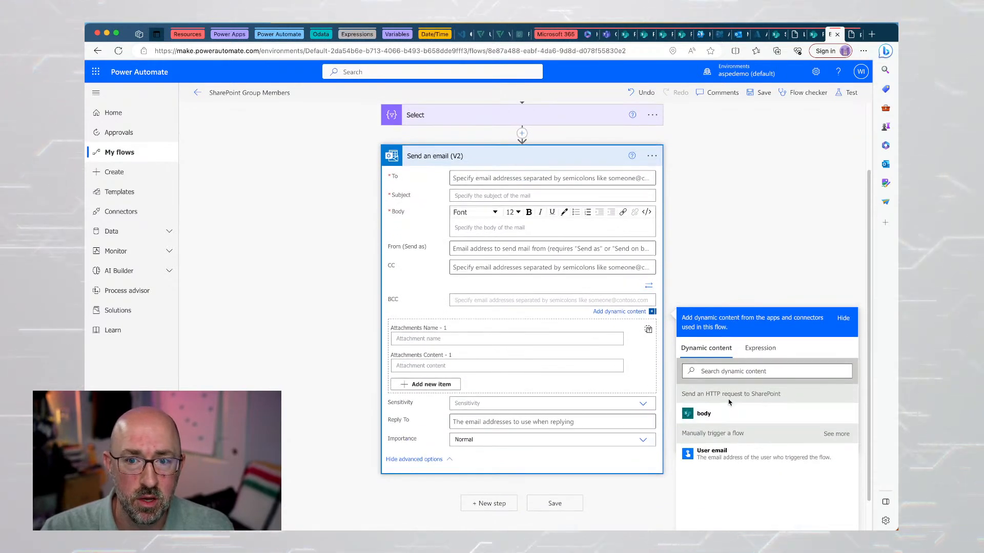
scroll(649, 246, "up", 2)
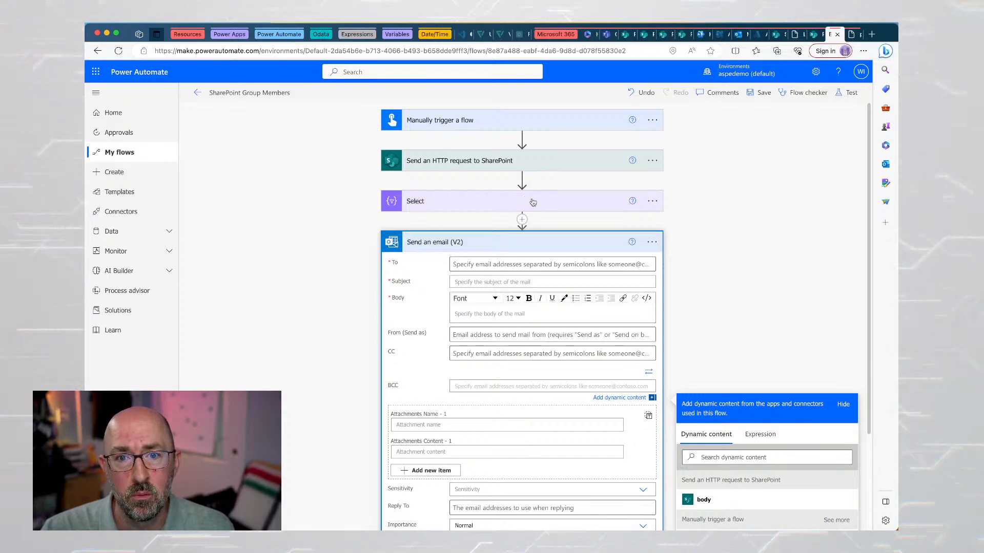
scroll(682, 340, "down", 2)
scroll(524, 204, "up", 2)
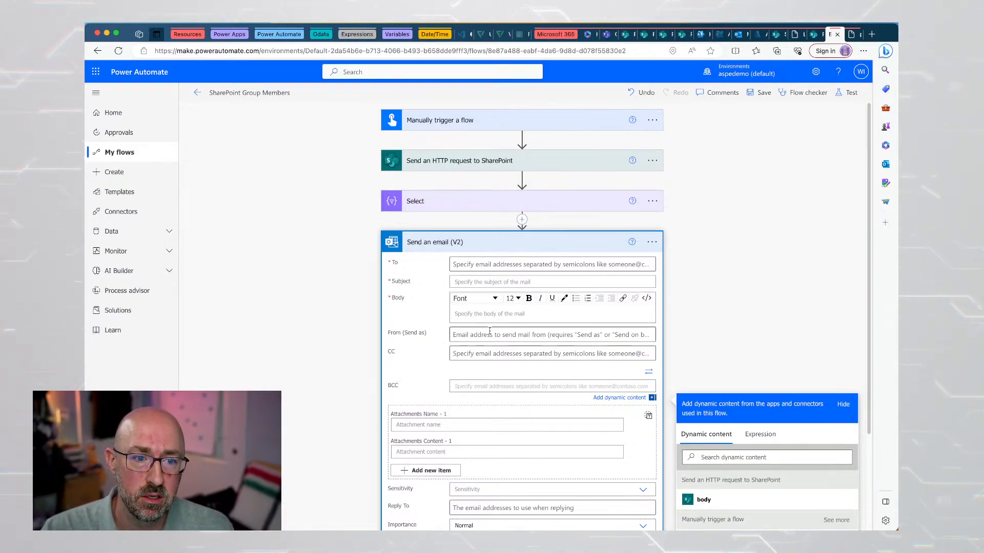
left_click(690, 322)
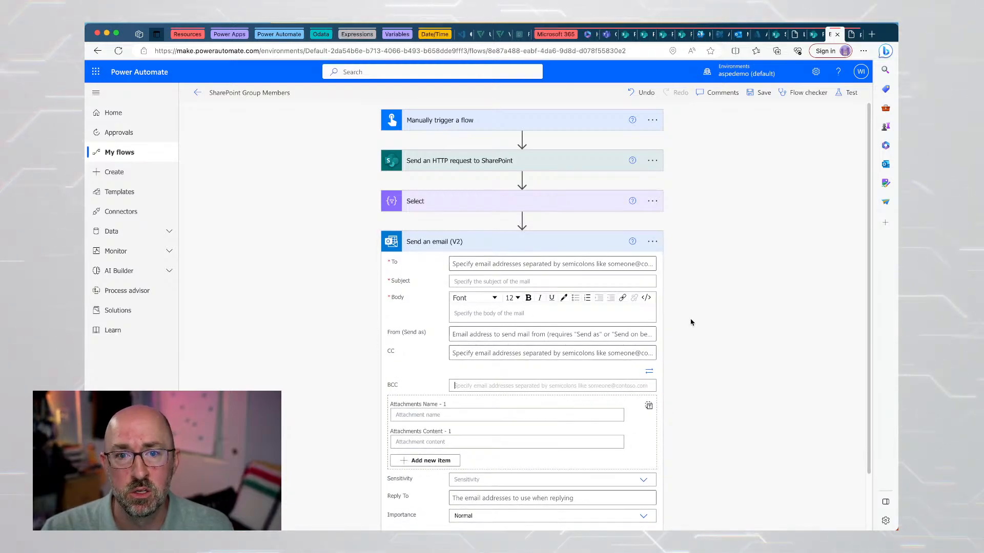
Leave the SharePoint Group Members flow editor, discarding the unsaved changes, and return to the list of flows.
left_click(609, 163)
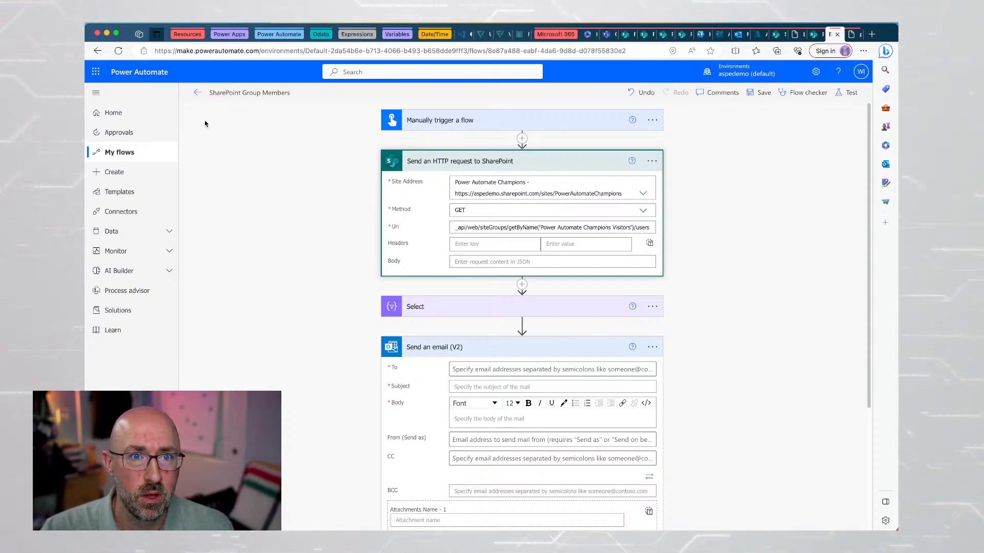
left_click(197, 92)
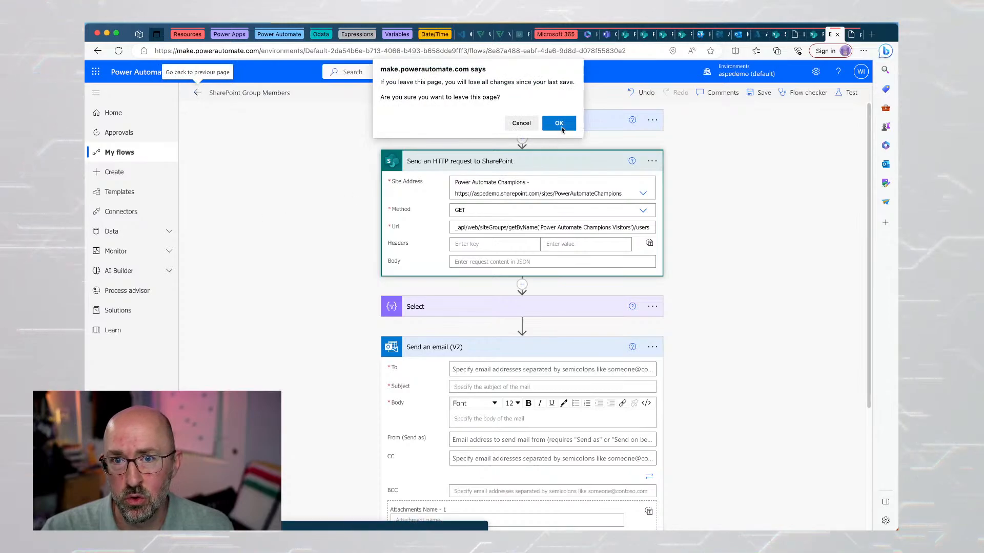
left_click(533, 124)
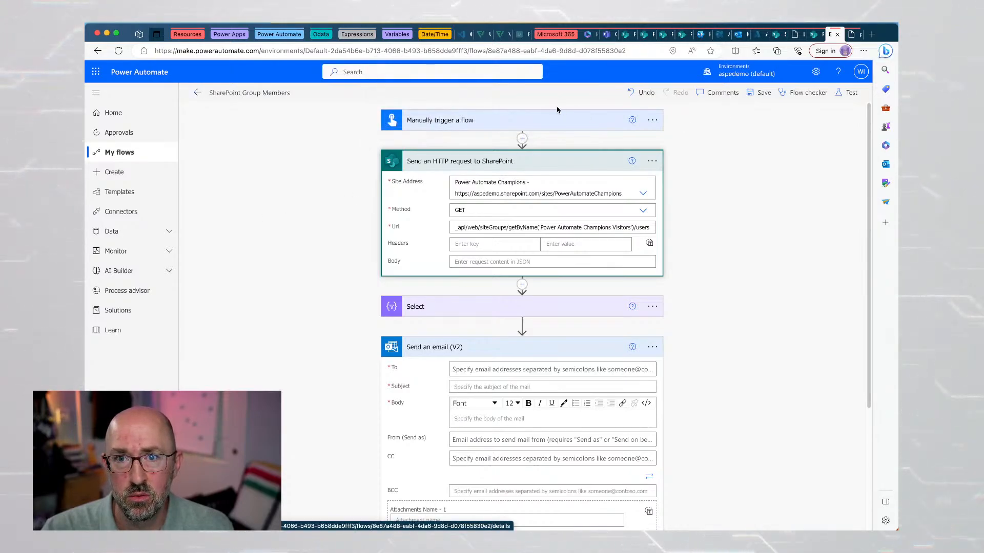
left_click(197, 93)
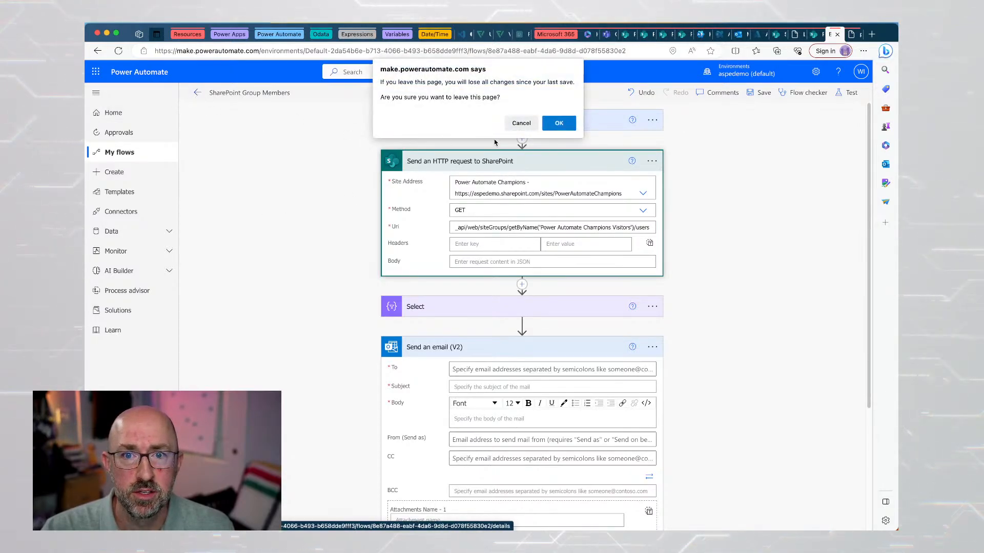
left_click(558, 123)
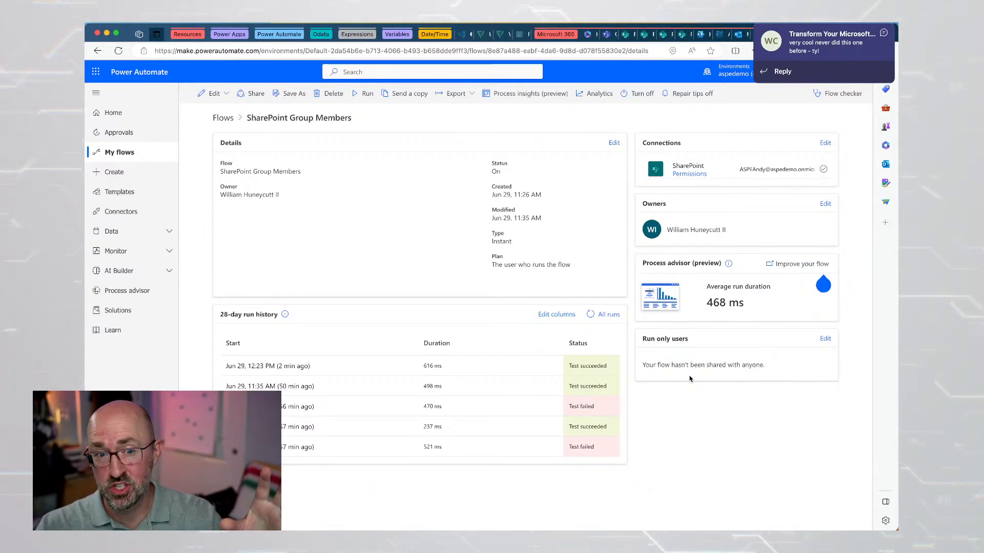
left_click(222, 118)
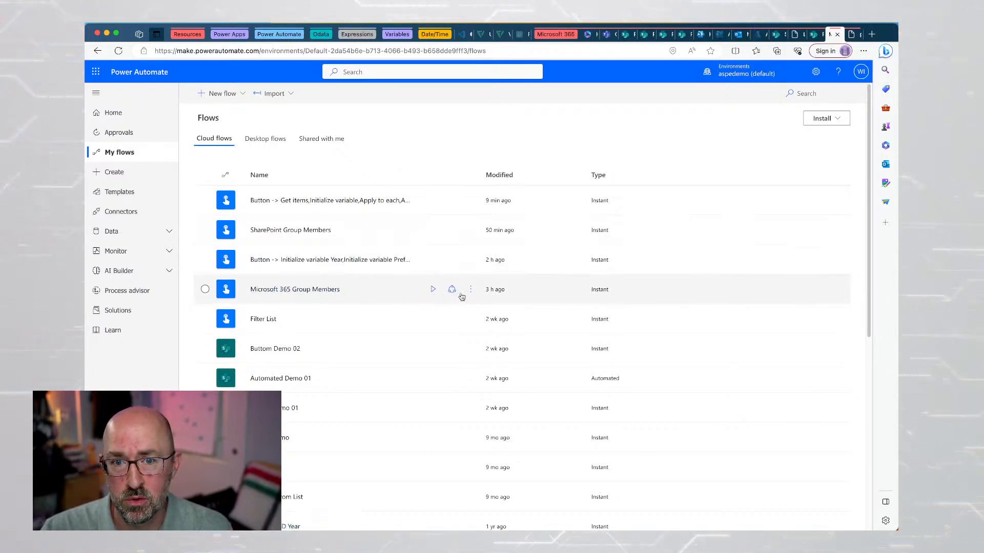
Open the Microsoft 365 Group Members flow for editing with the designer.
left_click(470, 289)
mouse_move(521, 328)
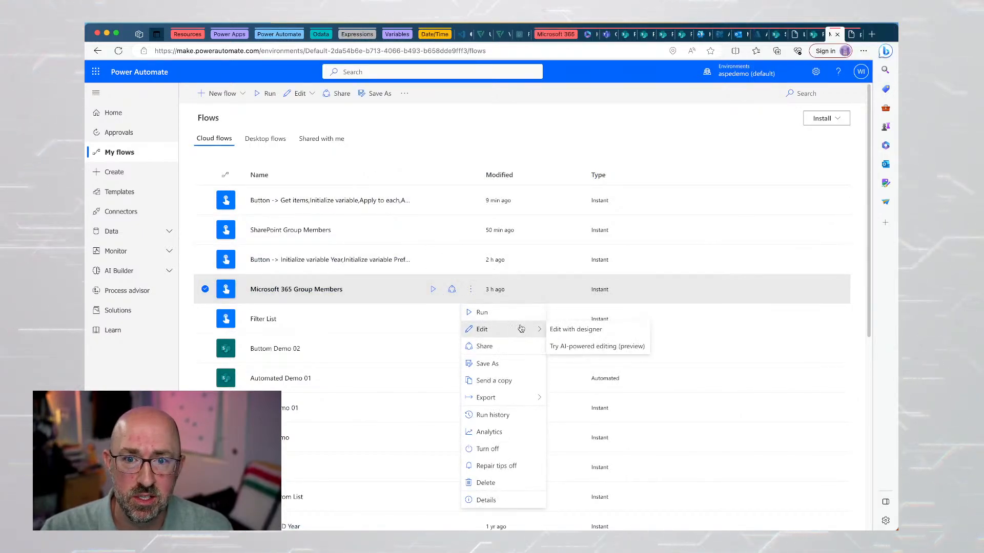
left_click(561, 331)
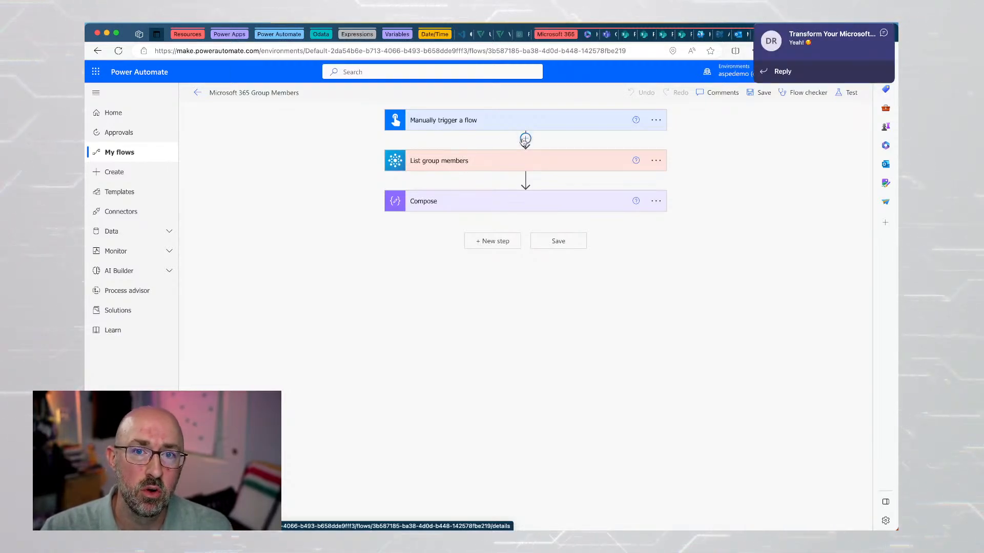
Start inserting a new action between the manual trigger and List group members.
left_click(524, 138)
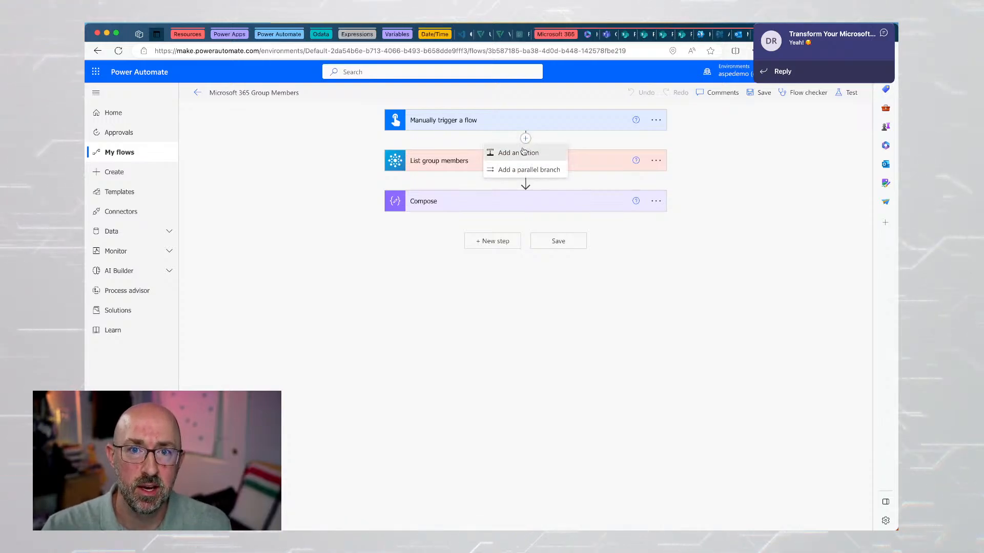
left_click(523, 152)
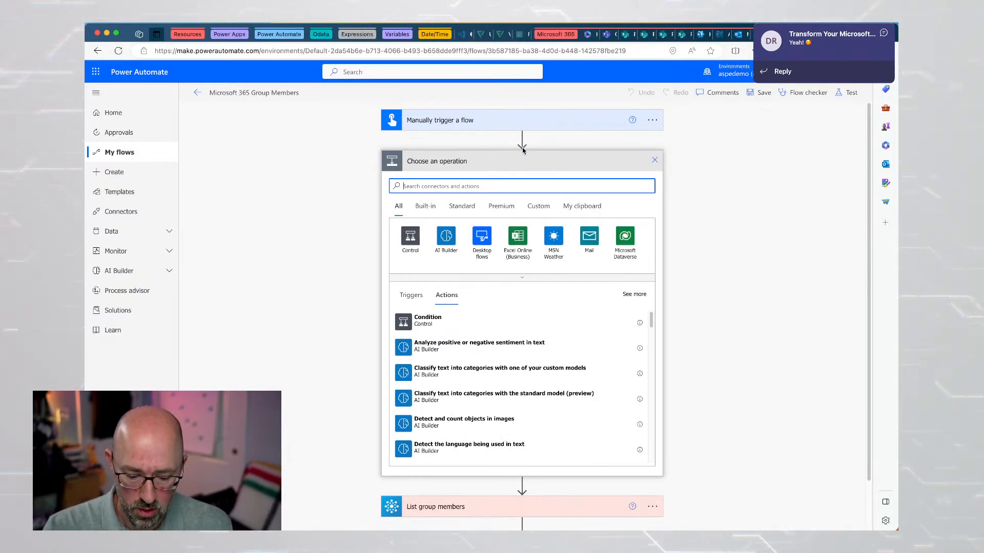
Search the operations for "groups", look over the Office 365 Groups actions, and discard the new operation.
type("groups")
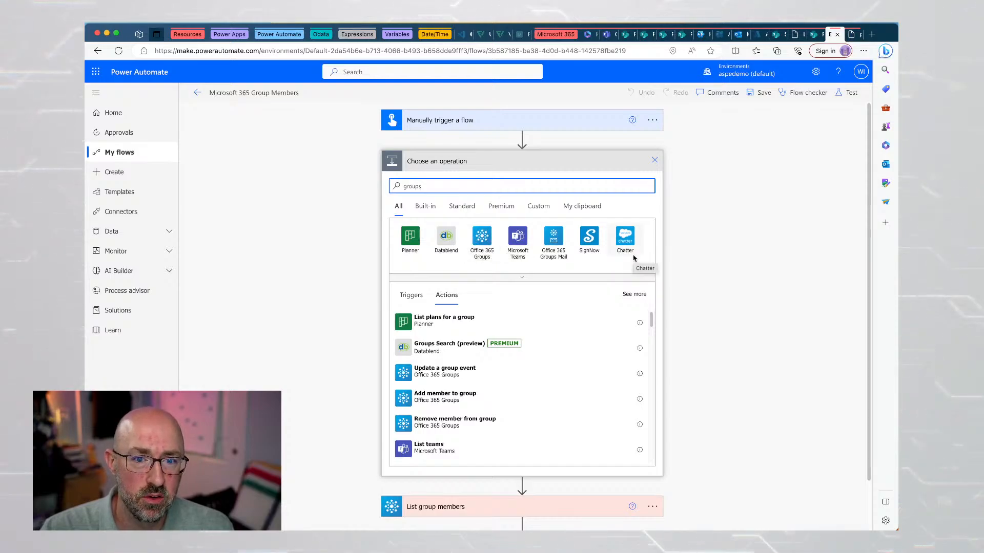
left_click(481, 239)
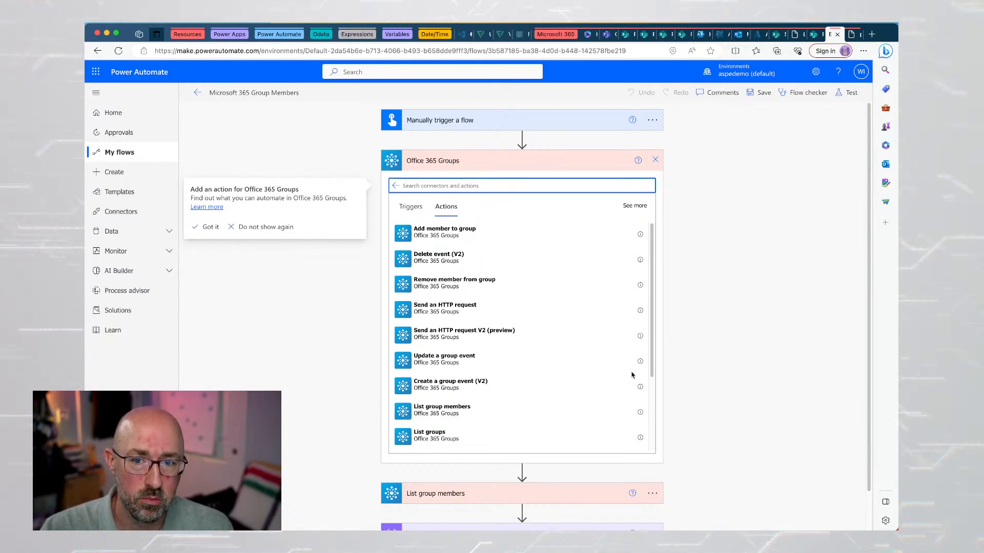
left_click(655, 160)
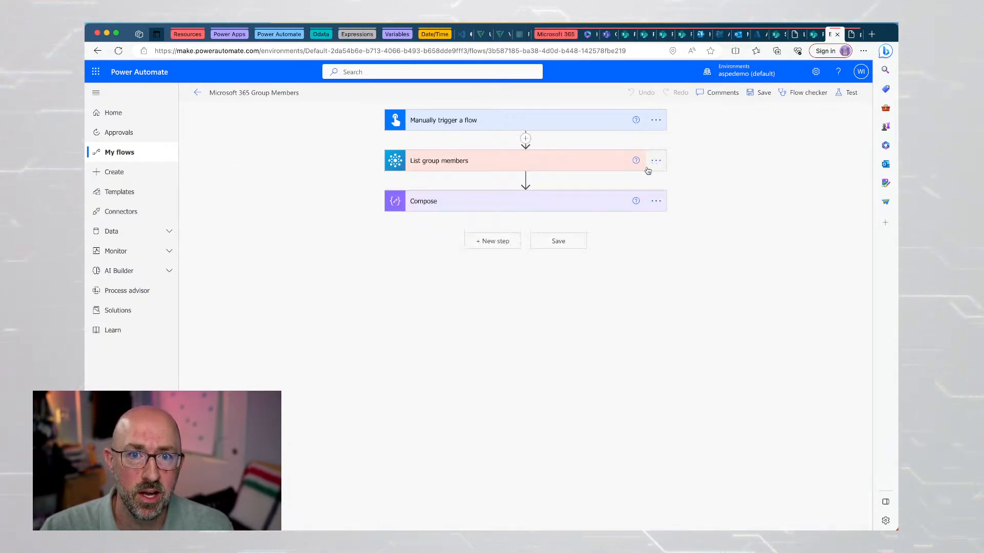
Copy the existing Group Id from the List group members action.
left_click(570, 172)
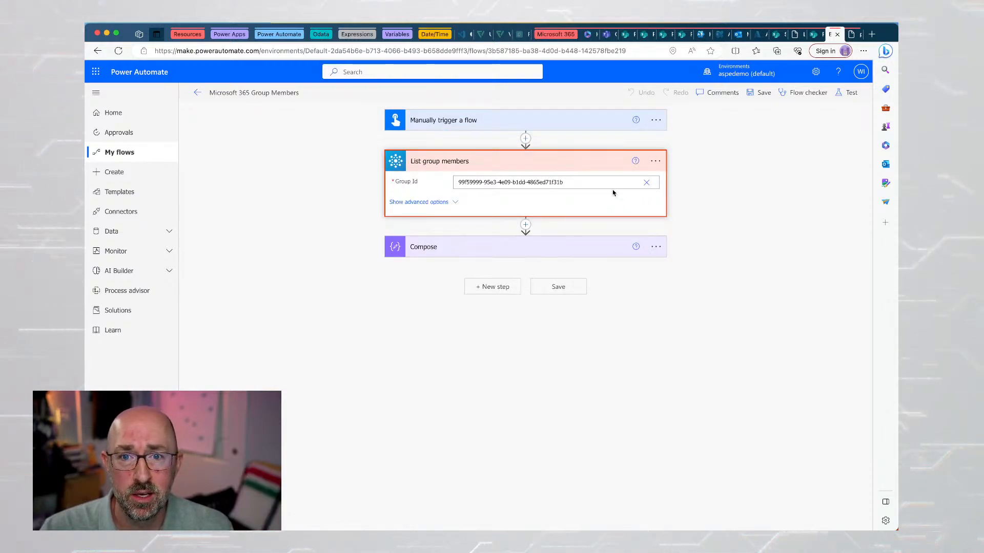
triple_click(577, 181)
right_click(540, 184)
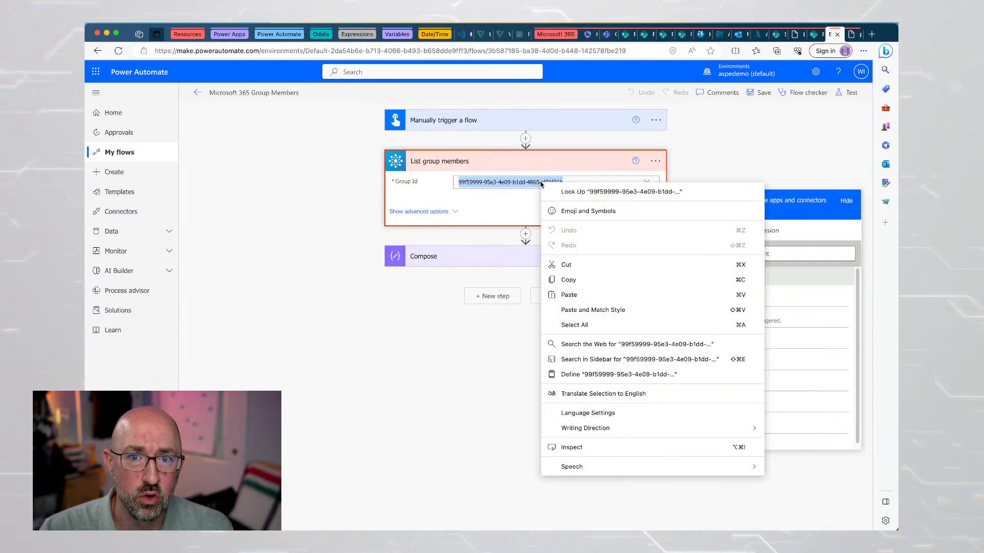
left_click(569, 279)
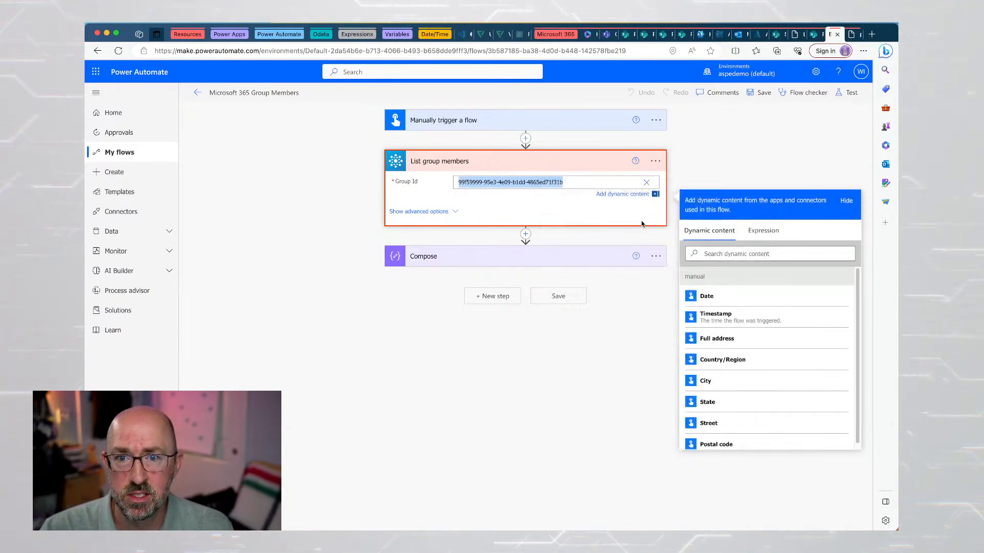
Set the Group Id of List group members to Power Automate Champions and show the action's advanced options.
left_click(646, 181)
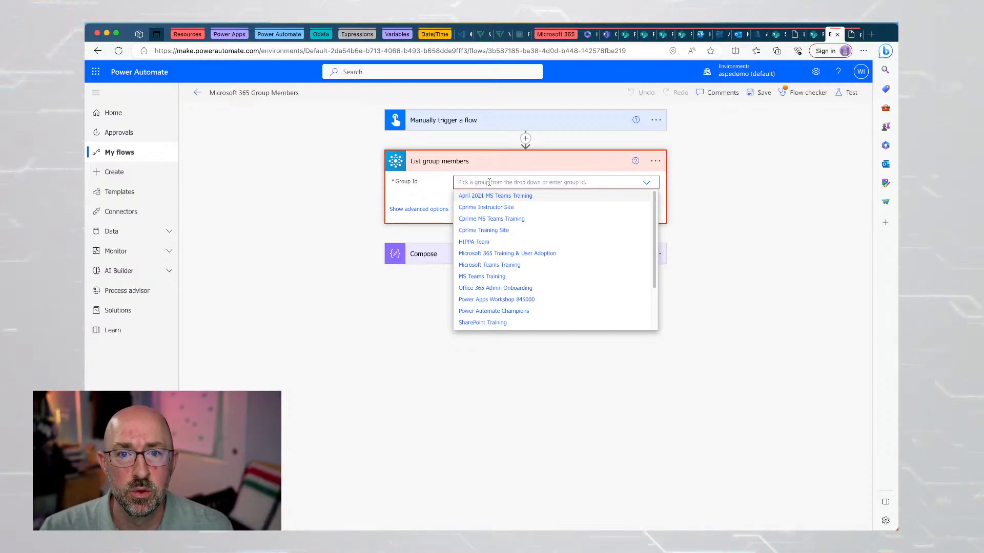
scroll(530, 268, "down", 2)
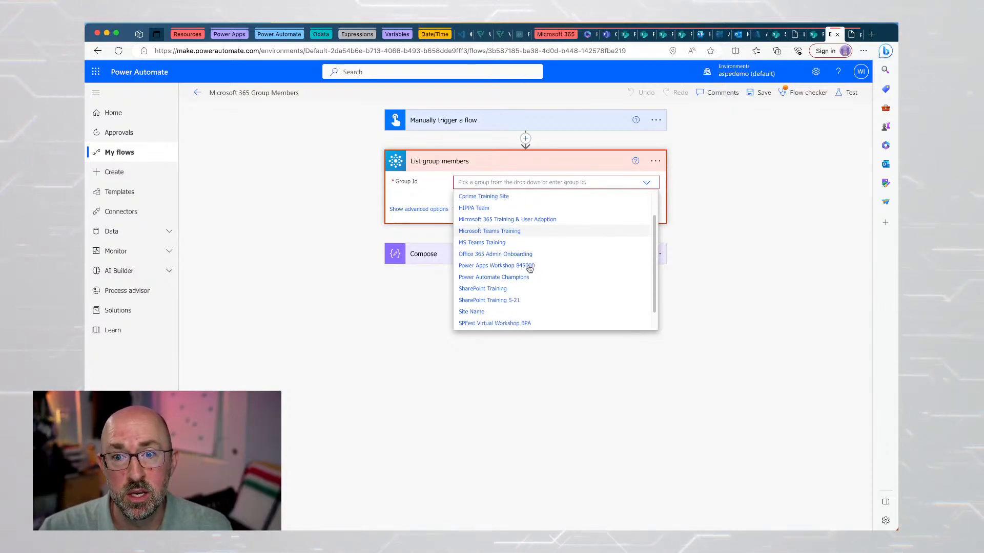
scroll(529, 268, "down", 1)
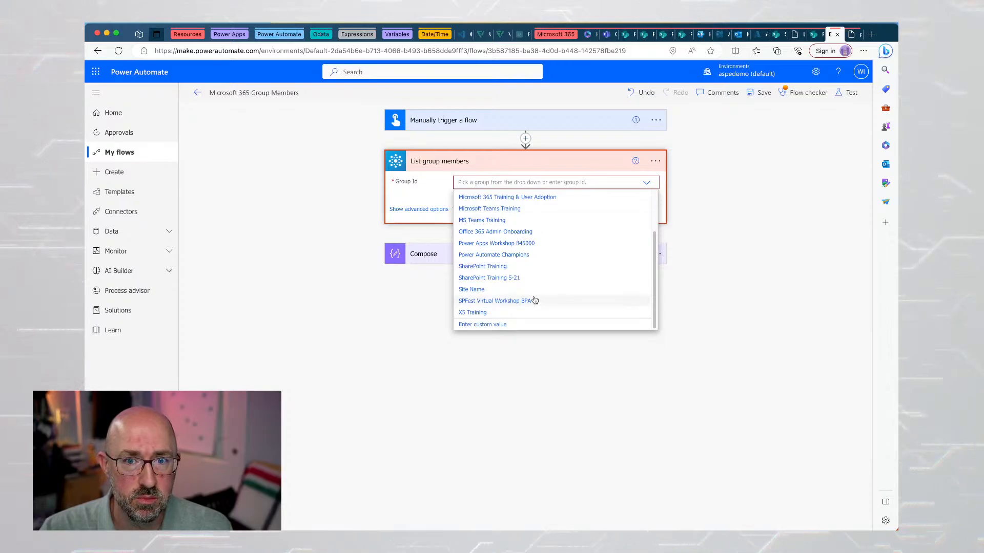
scroll(540, 241, "up", 1)
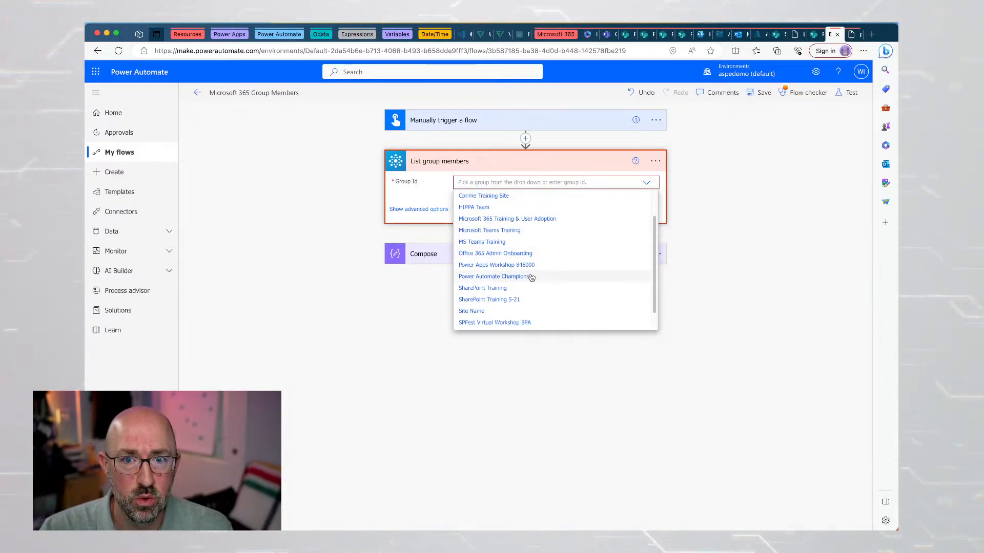
left_click(531, 277)
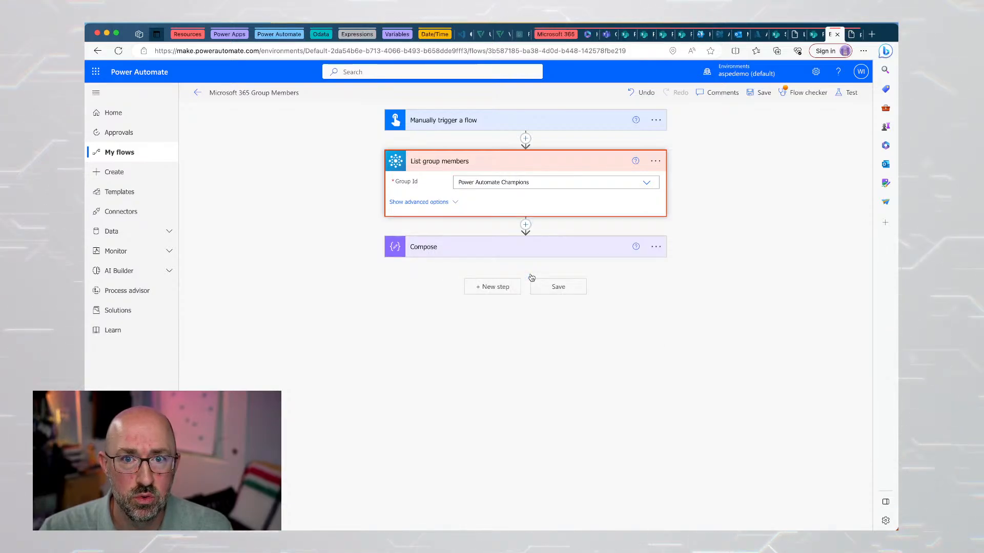
left_click(437, 203)
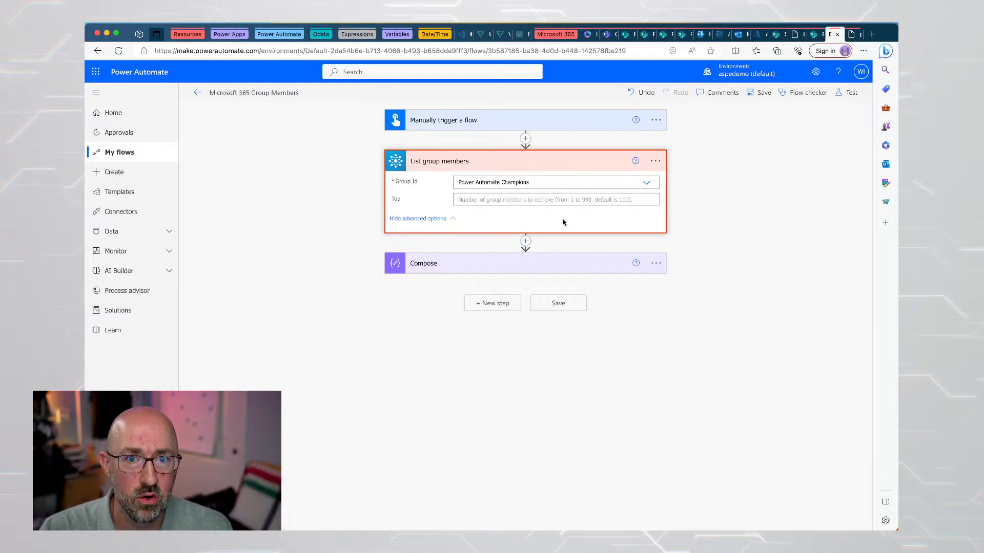
Switch the Group Id of List group members to a custom value and paste the copied group ID.
left_click(646, 184)
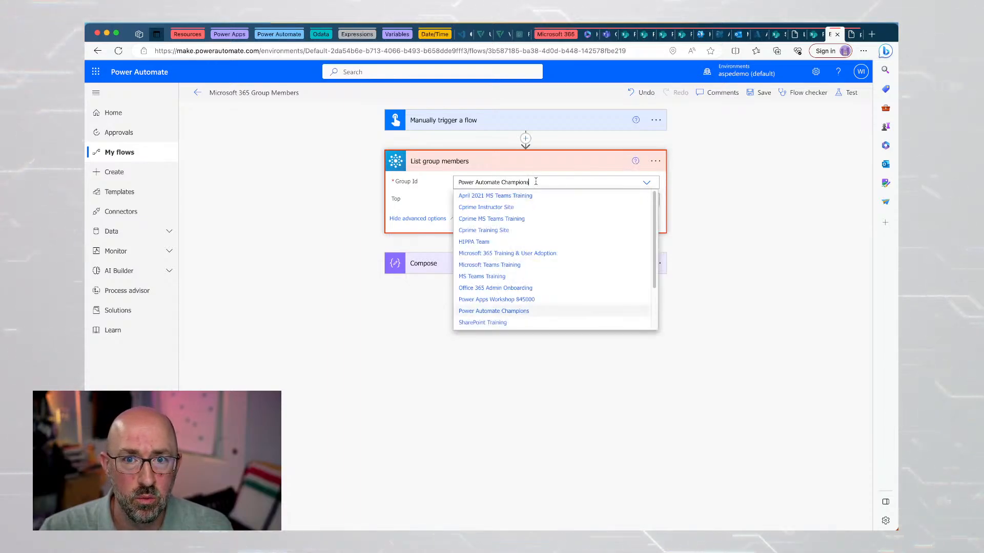
scroll(488, 279, "down", 2)
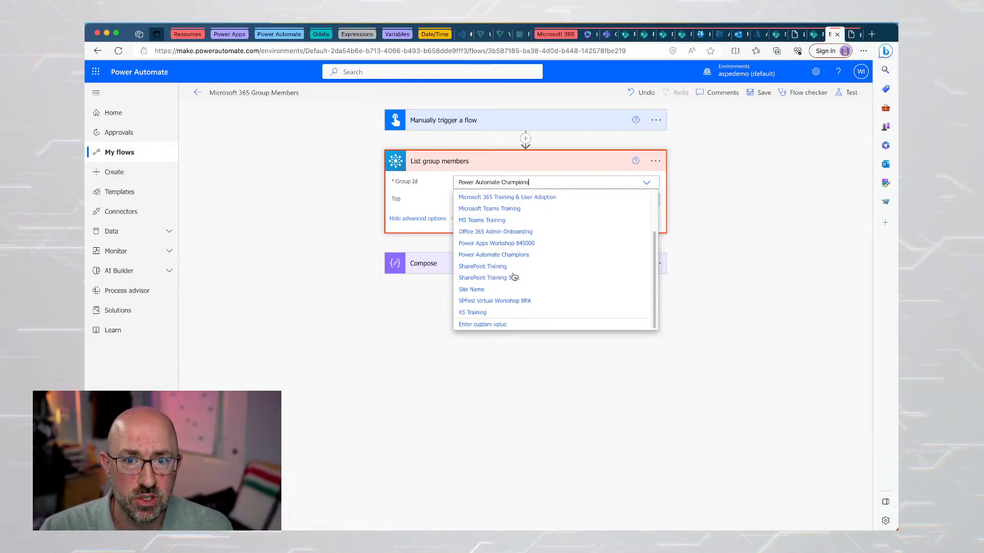
left_click(506, 325)
right_click(477, 185)
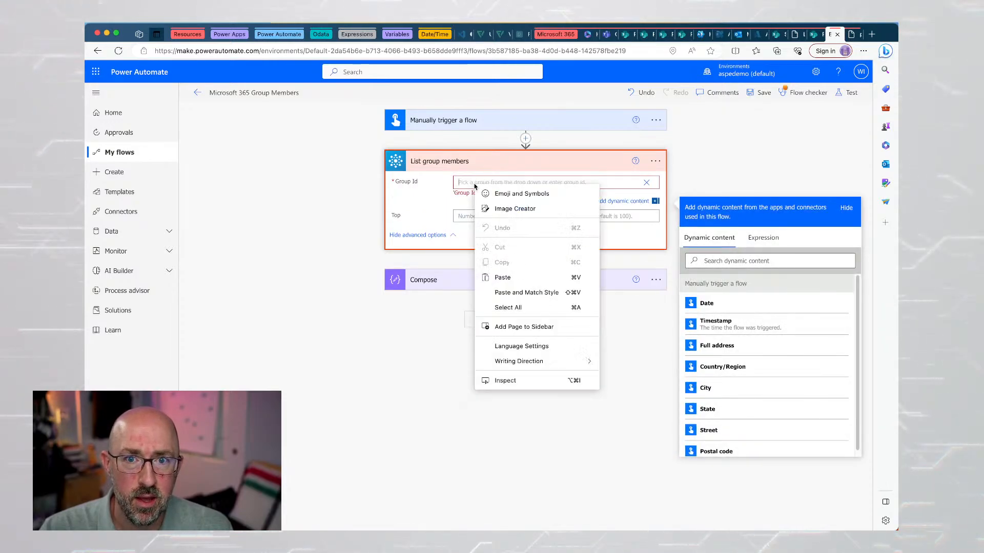
left_click(503, 277)
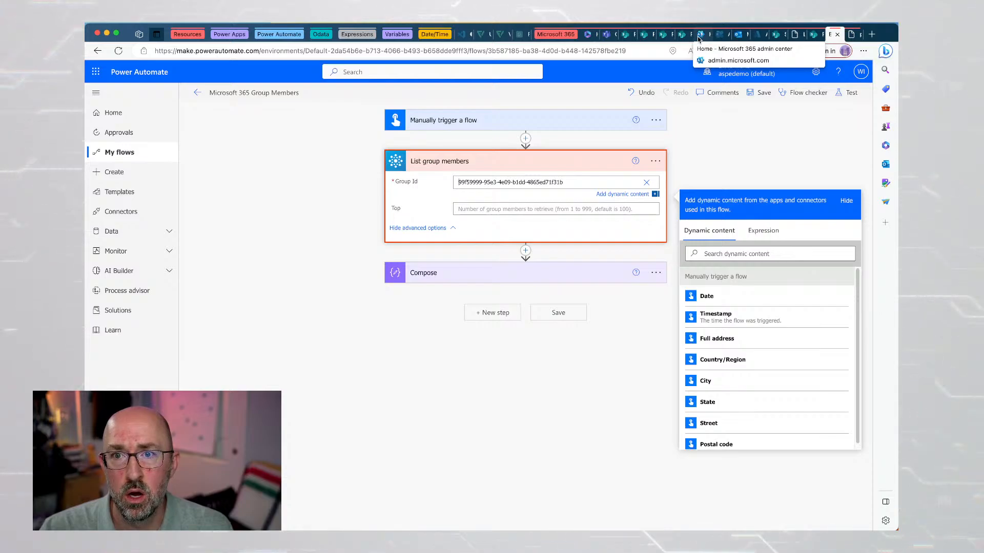
Switch to the Azure portal and open the list of all groups in Azure Active Directory.
left_click(759, 35)
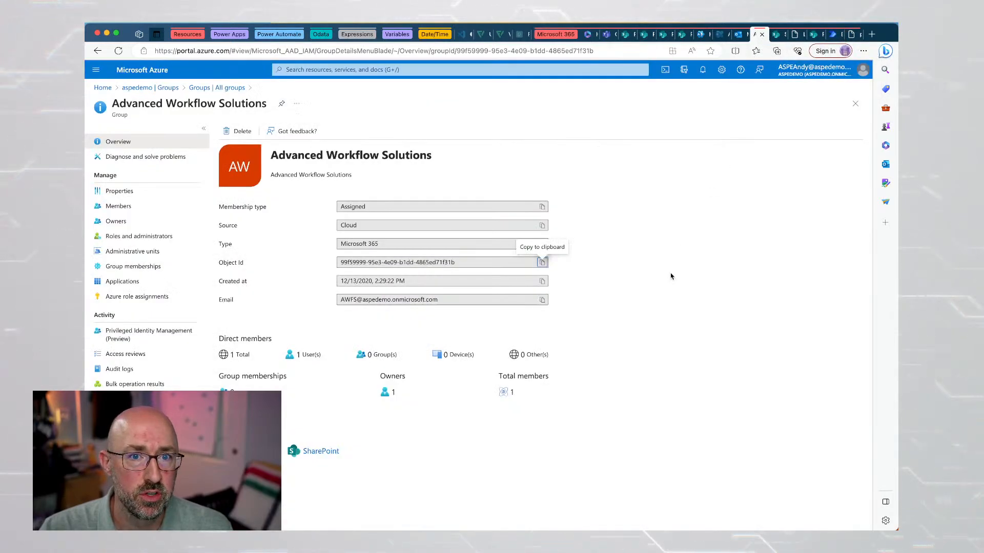
left_click(107, 88)
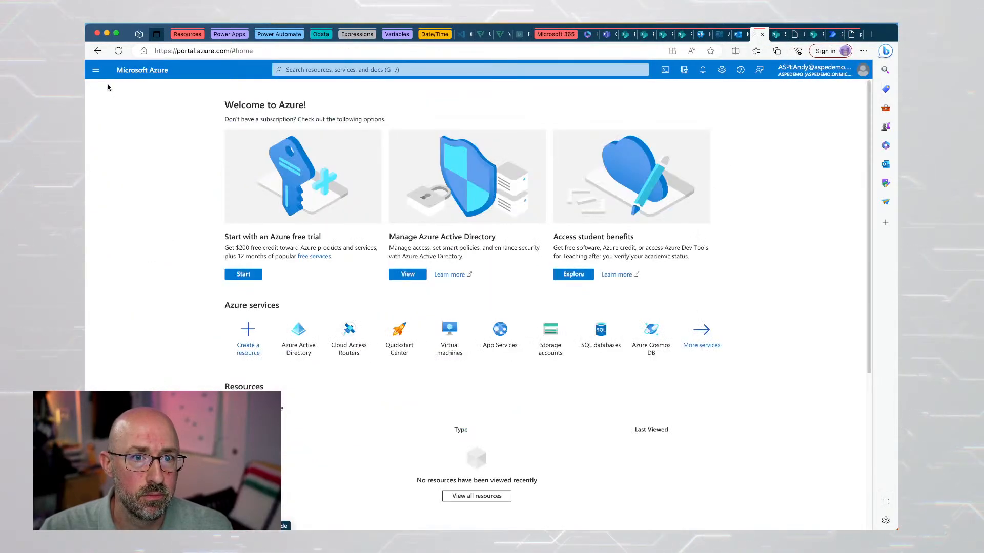
left_click(306, 341)
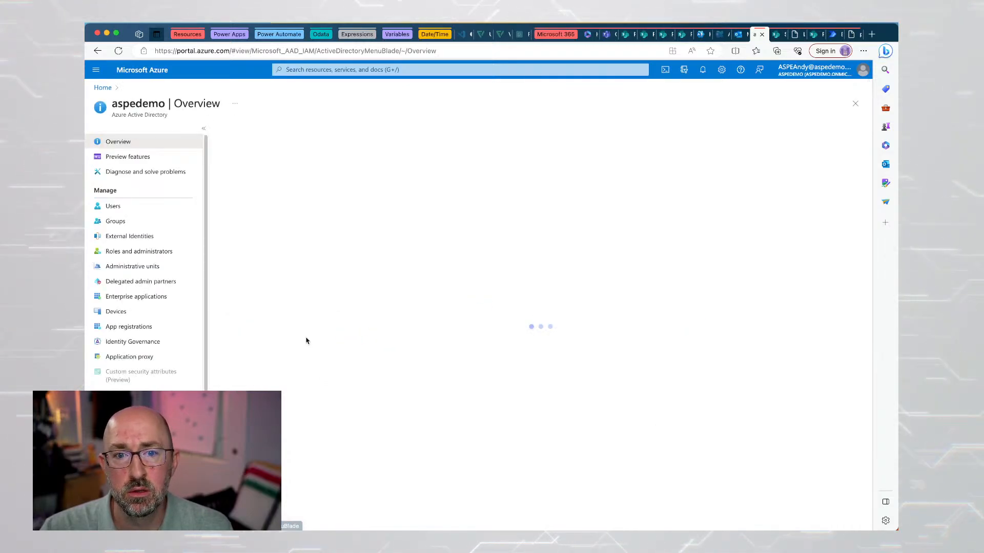
left_click(137, 223)
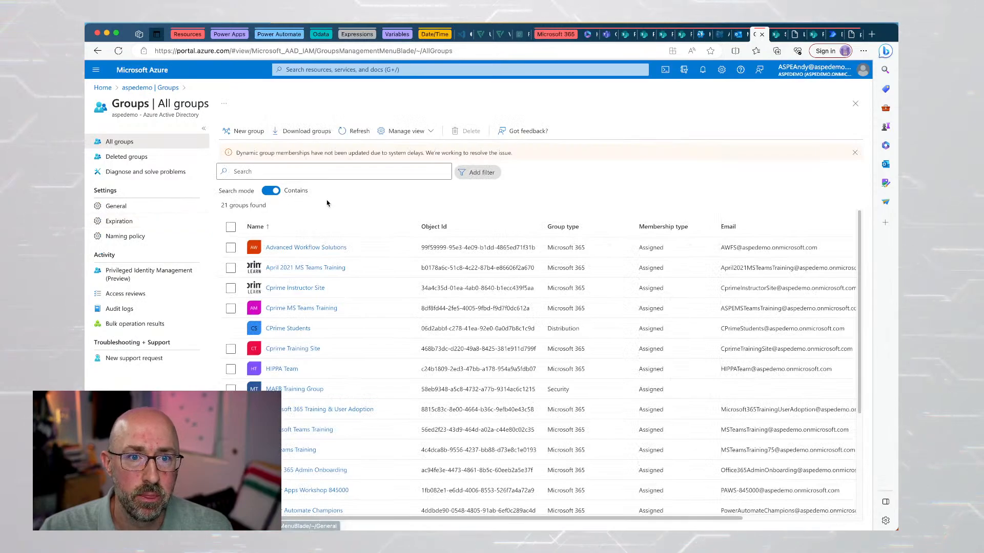
Copy the Object Id of the Power Automate Champions group.
scroll(385, 275, "down", 3)
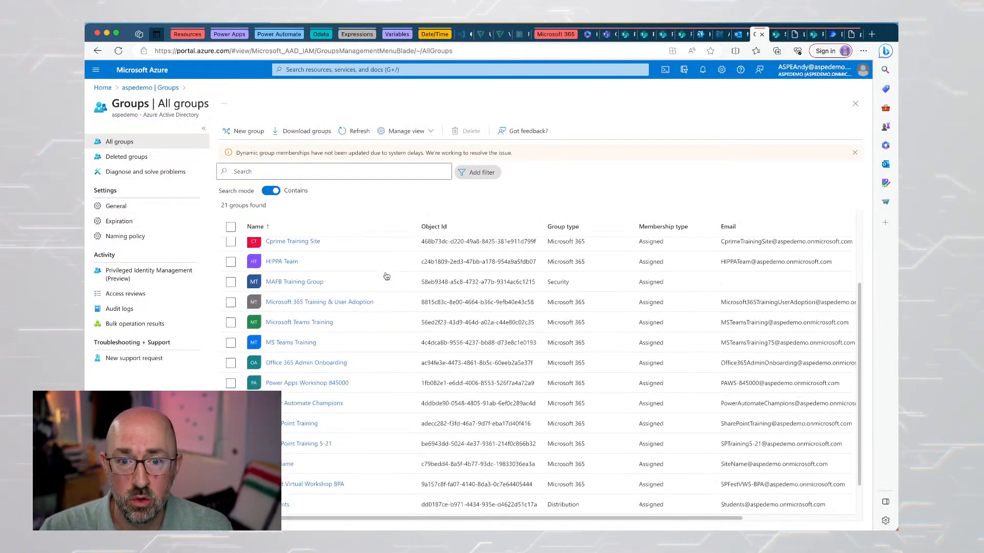
scroll(386, 277, "down", 1)
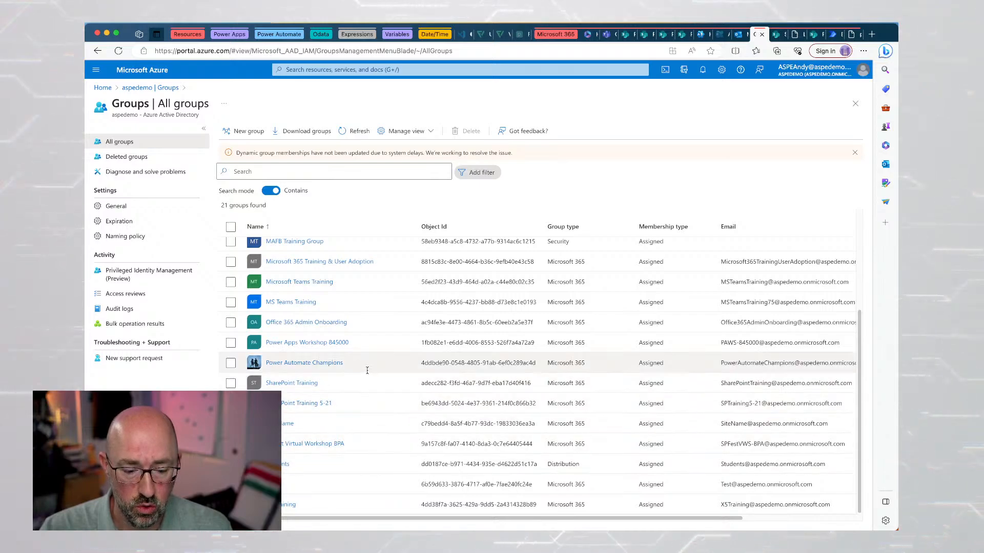
left_click_drag(420, 363, 533, 361)
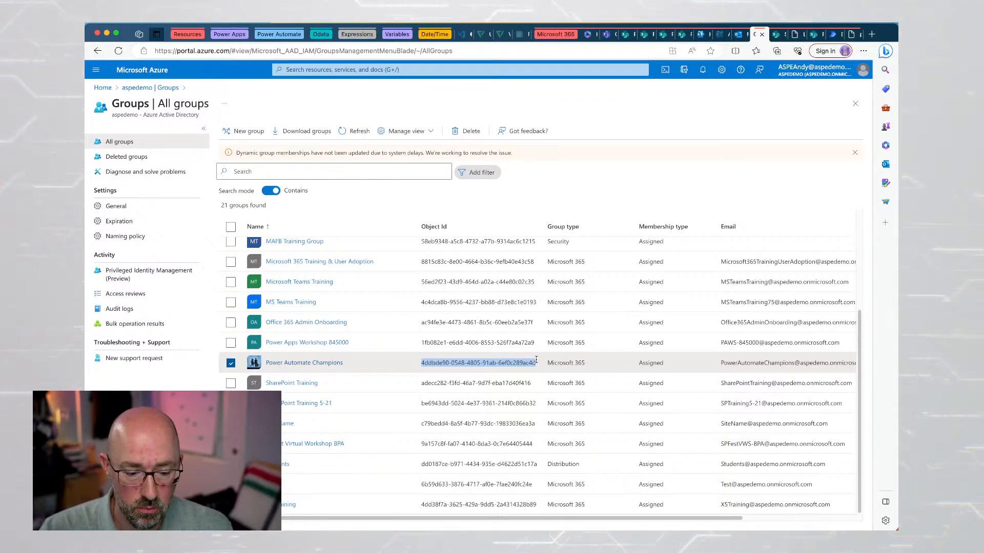
scroll(535, 360, "right", 5)
scroll(529, 361, "left", 5)
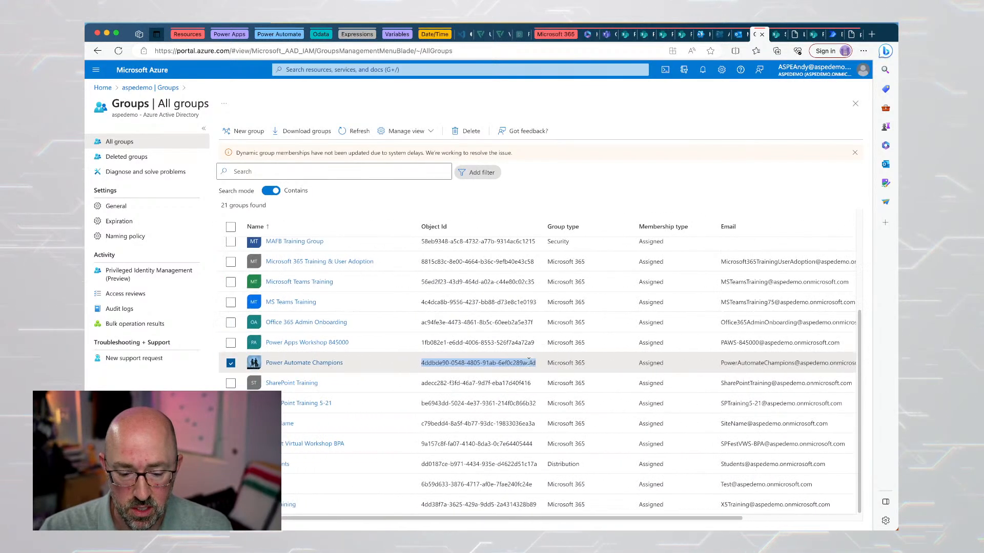
right_click(529, 361)
left_click(515, 388)
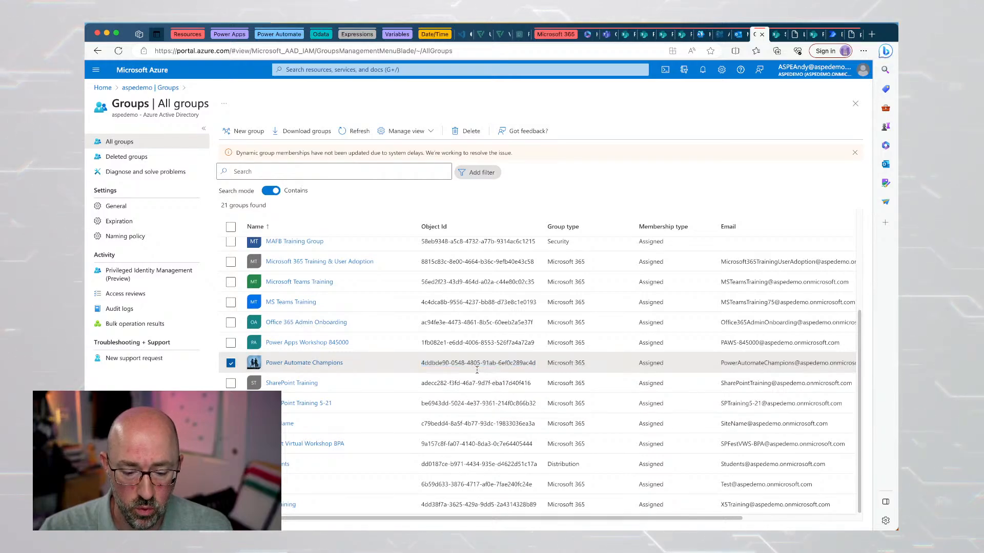
triple_click(477, 363)
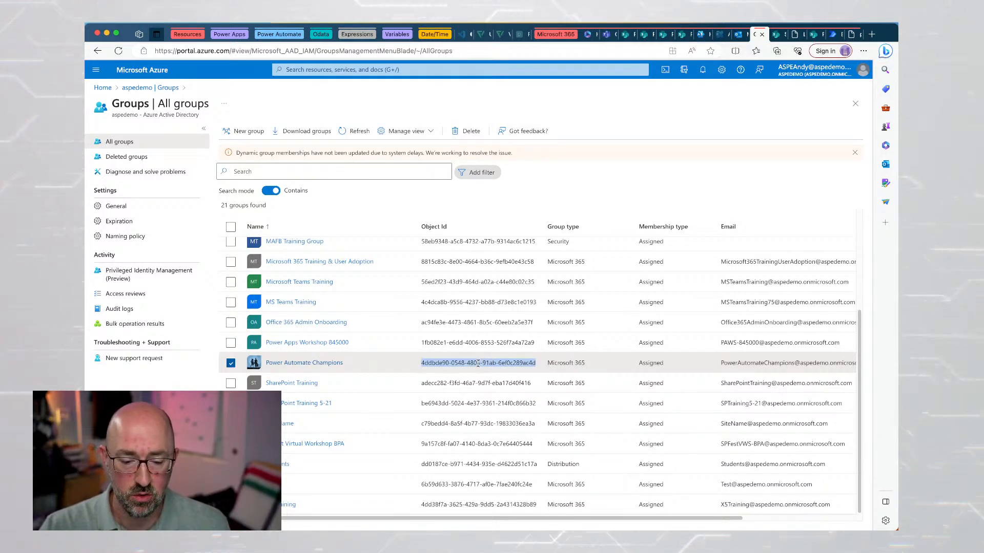
key("super+c")
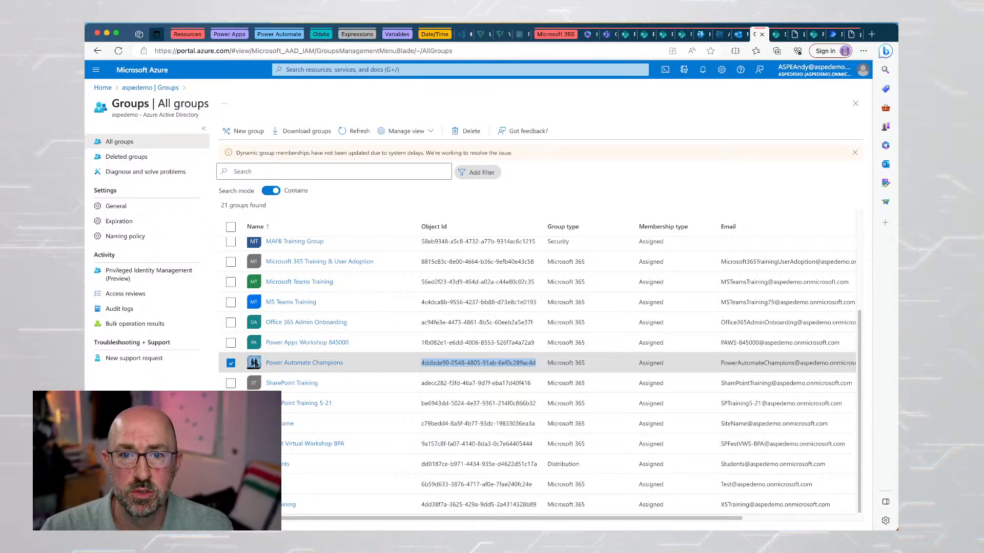
left_click(554, 105)
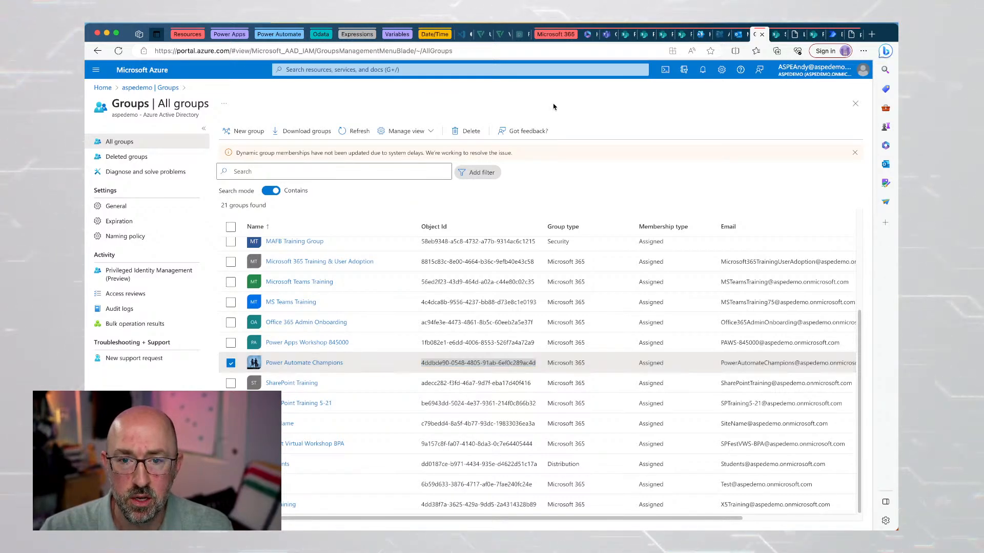
Return to the flow in Power Automate and replace the Group Id with the copied Object Id, without a trailing line break.
left_click(836, 34)
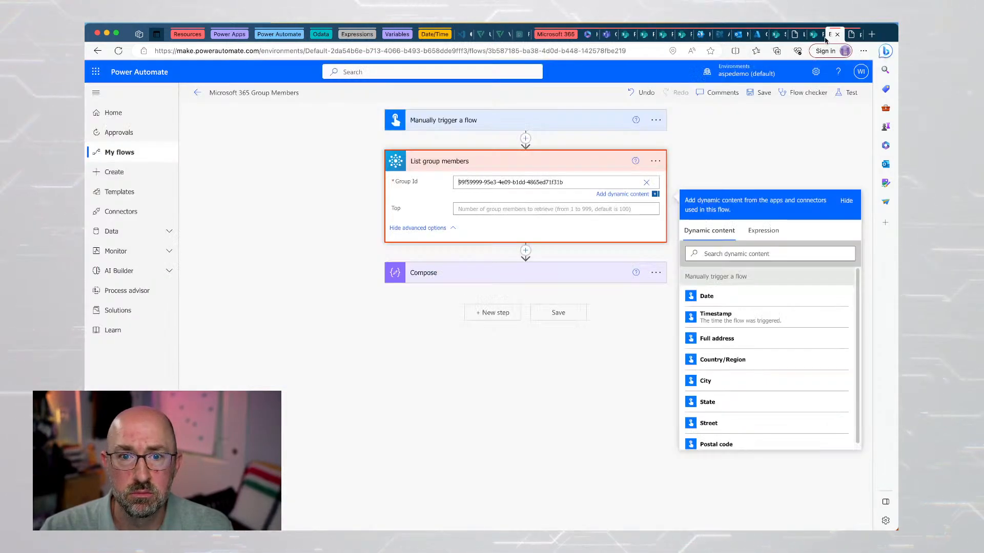
triple_click(563, 181)
right_click(563, 180)
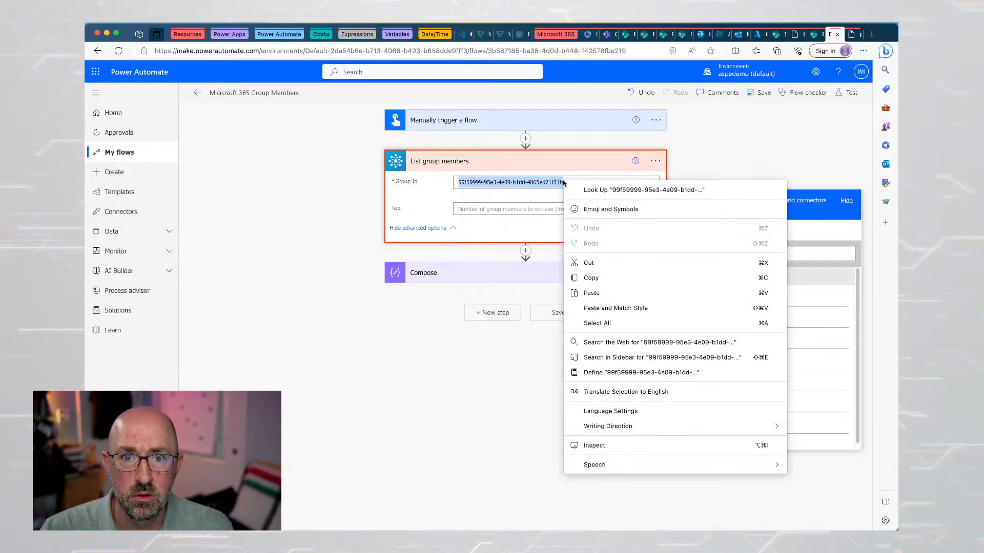
left_click(591, 293)
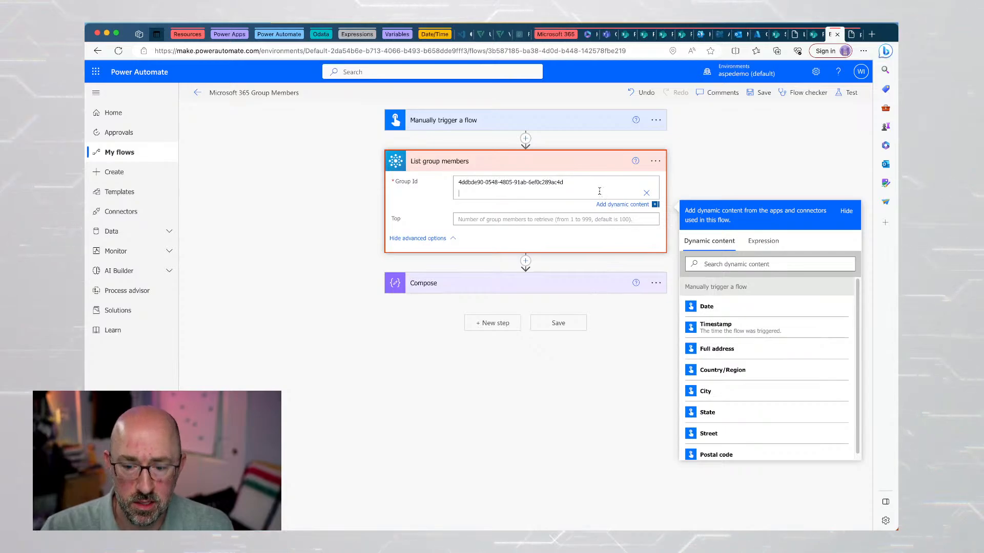
key("BackSpace")
left_click(710, 159)
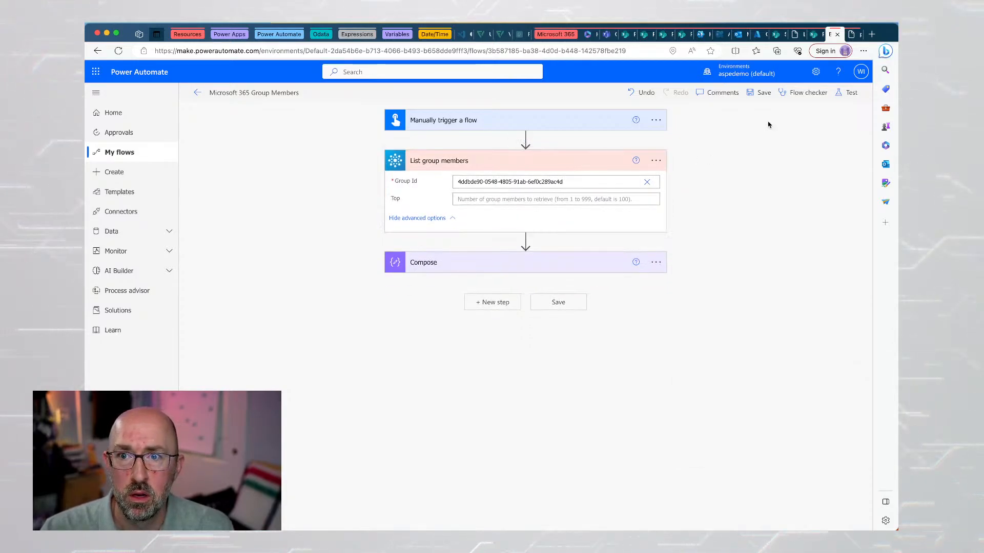
Save the flow and run a manual test of it.
left_click(748, 97)
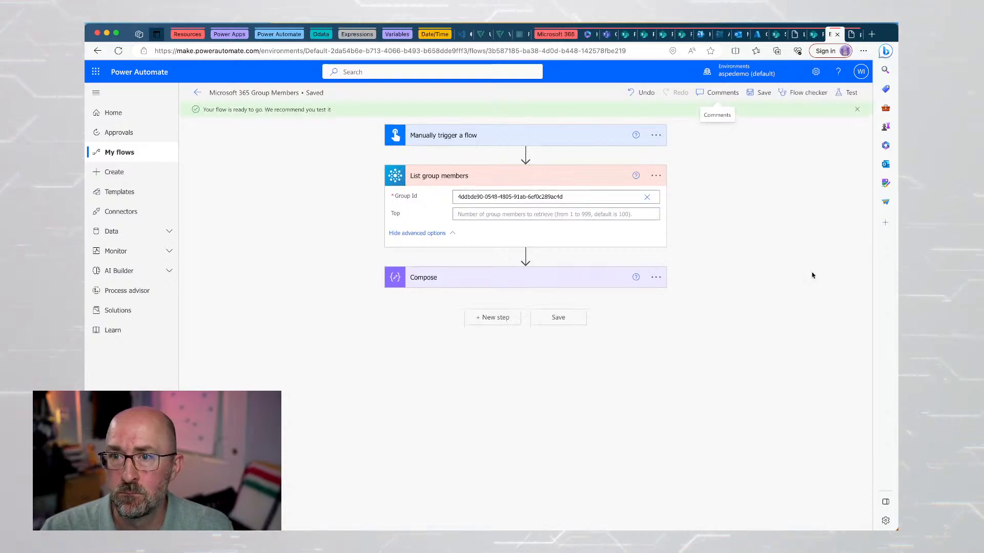
left_click(847, 92)
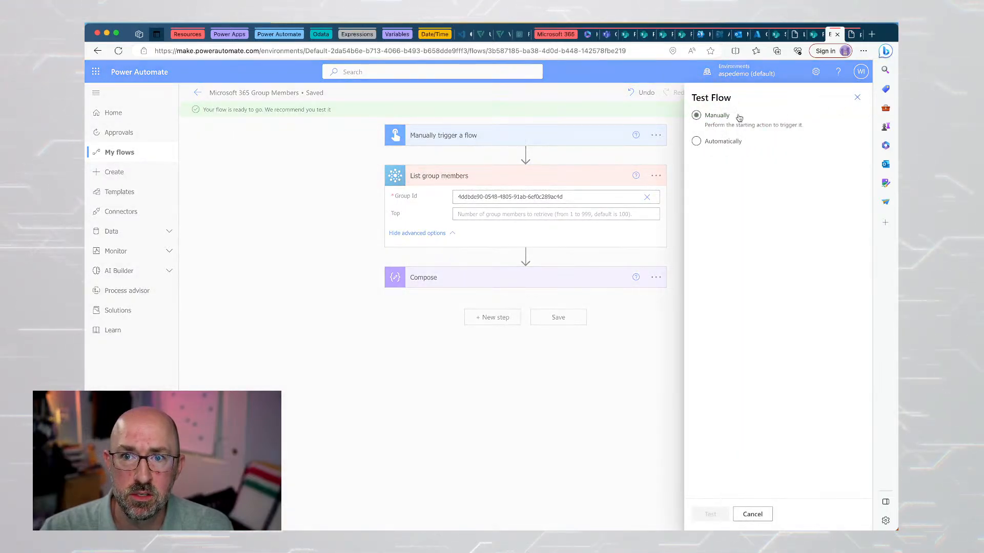
left_click(710, 514)
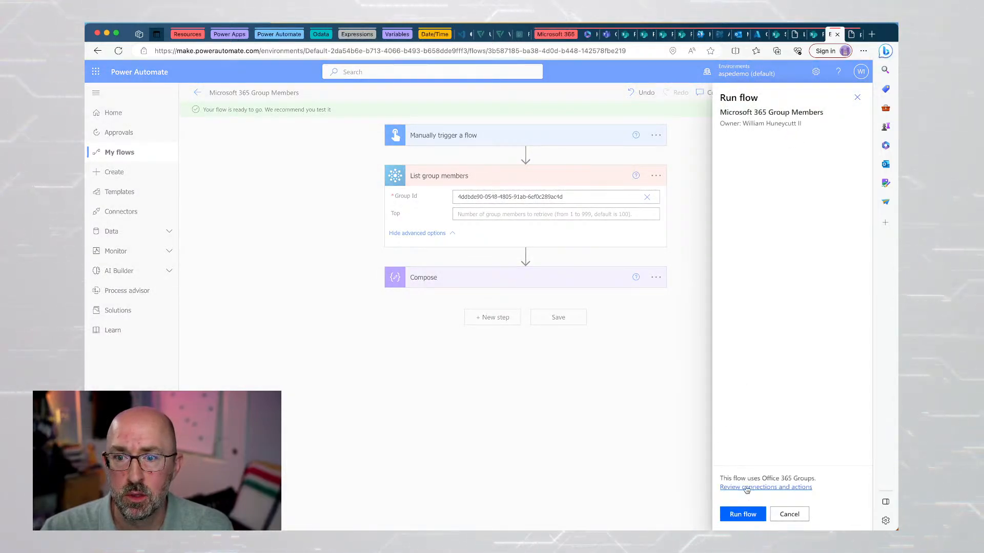
left_click(743, 514)
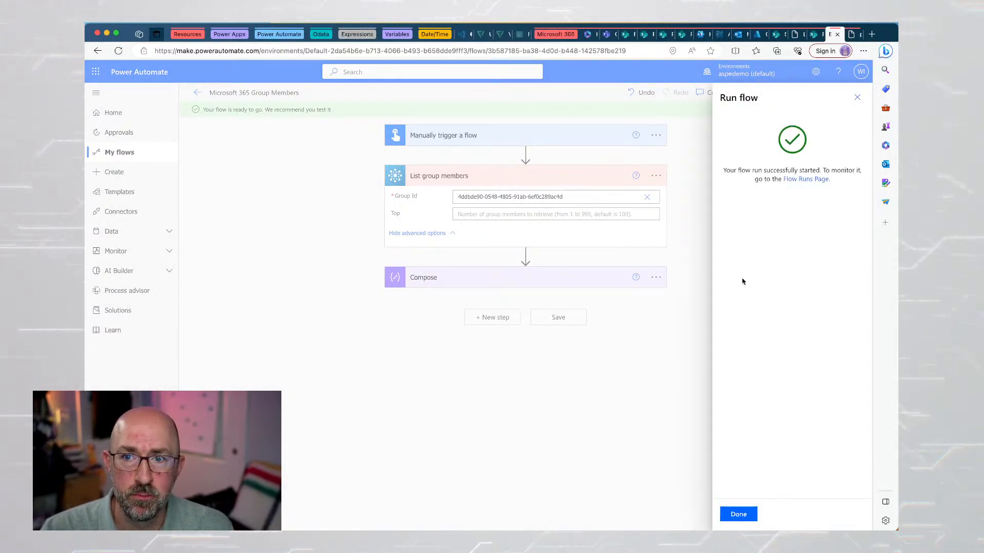
left_click(730, 515)
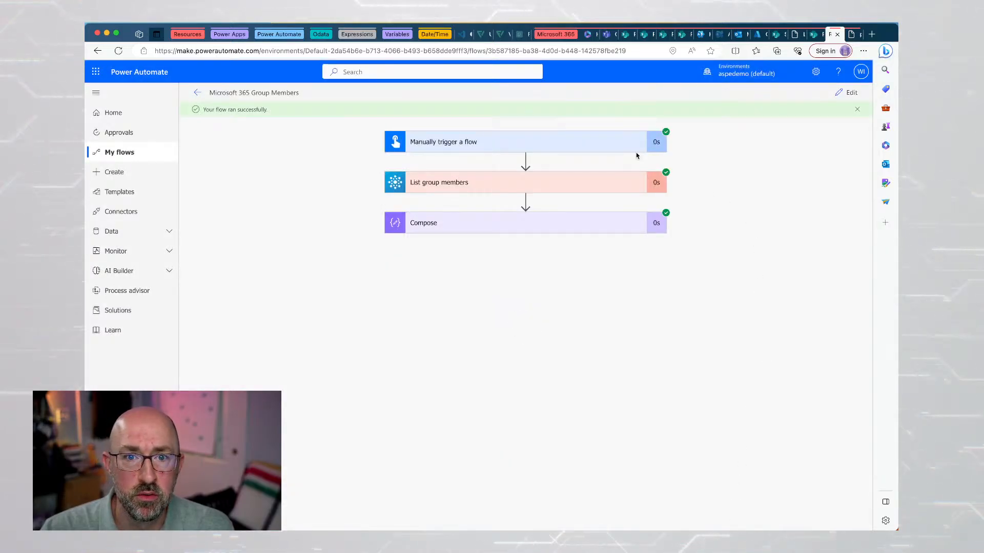
Examine the List group members run details, reading through the returned member records in its outputs.
left_click(568, 182)
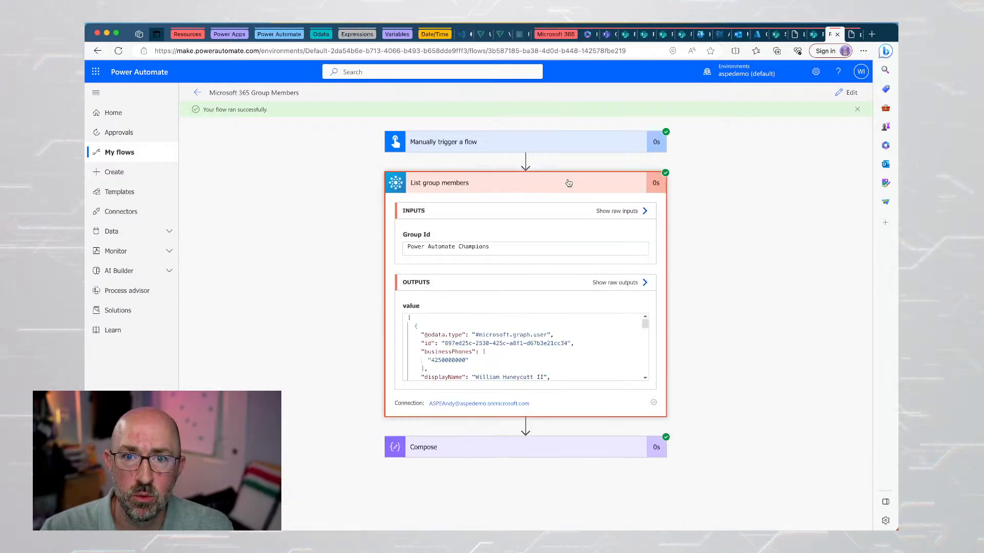
scroll(536, 332, "down", 10)
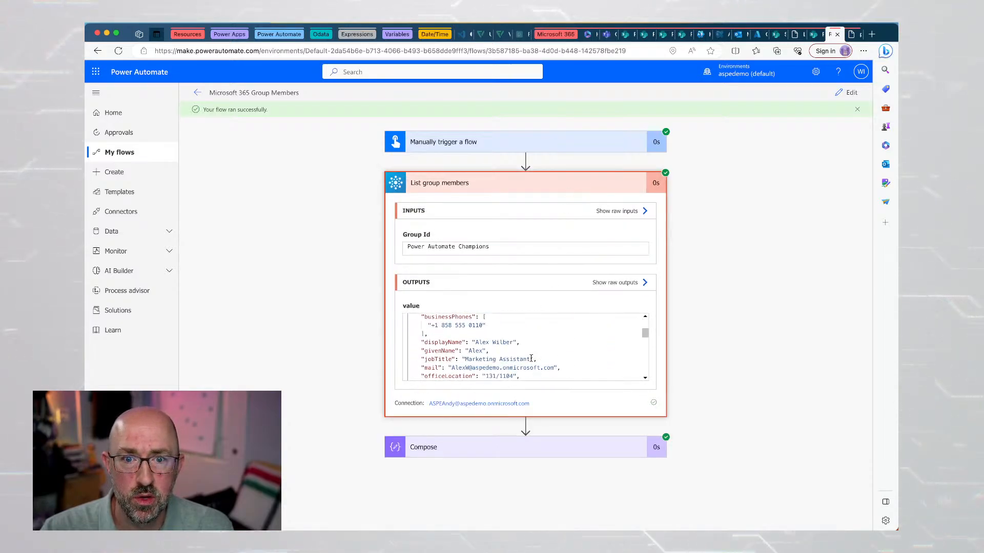
scroll(531, 358, "down", 10)
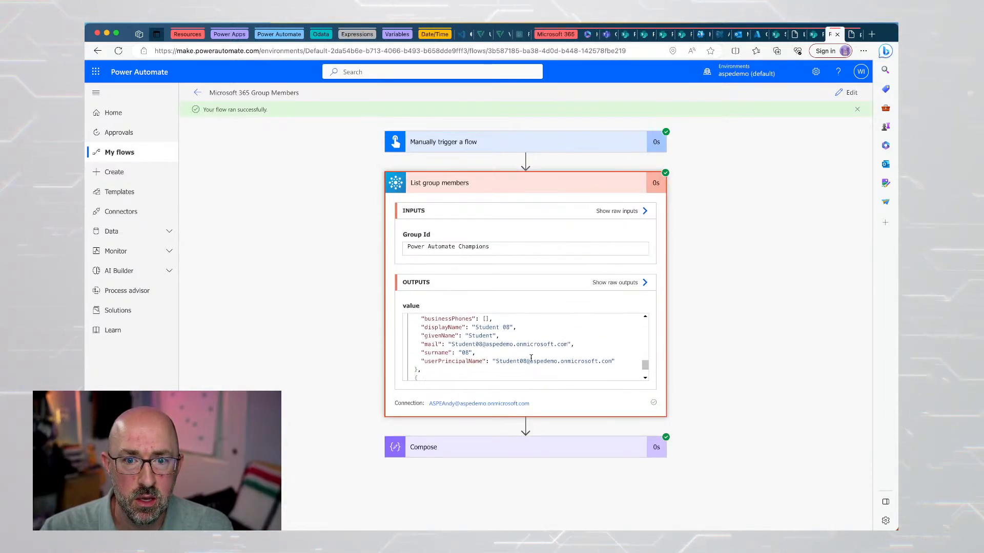
scroll(530, 358, "up", 5)
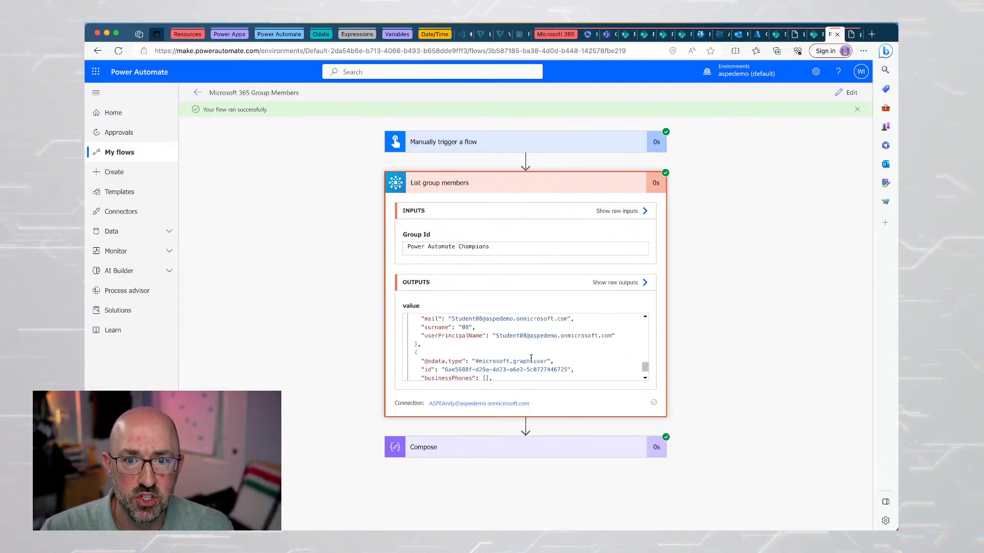
scroll(531, 358, "down", 5)
scroll(530, 358, "up", 3)
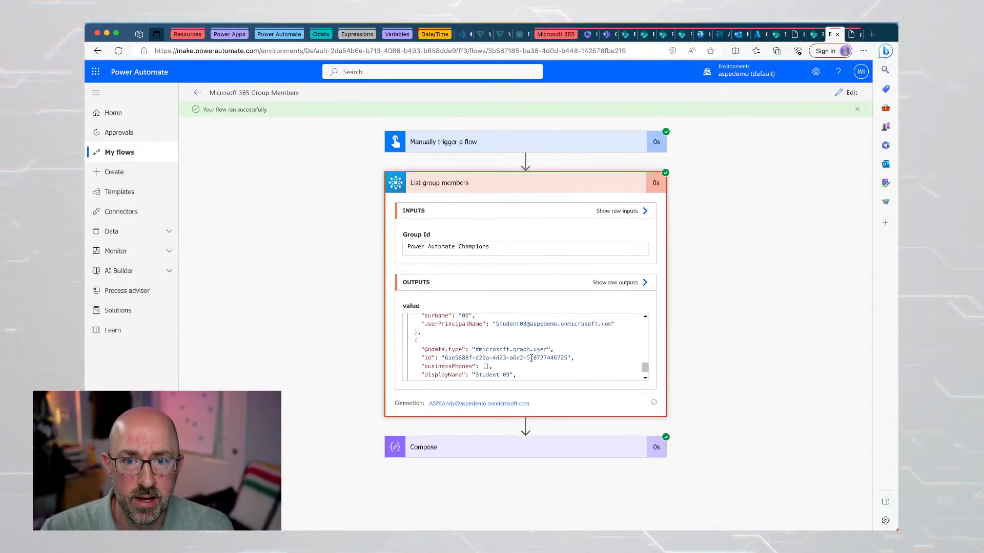
scroll(530, 358, "up", 5)
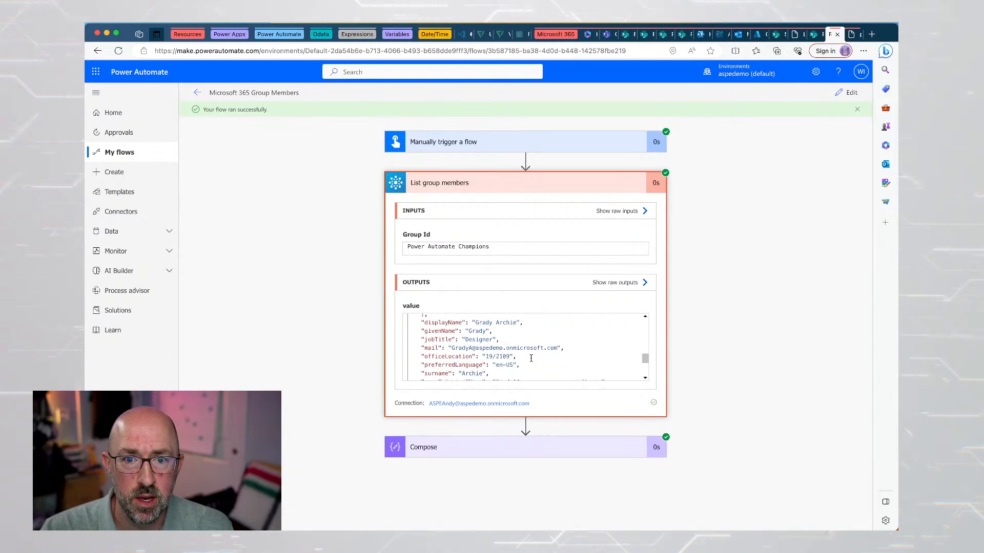
scroll(531, 358, "up", 8)
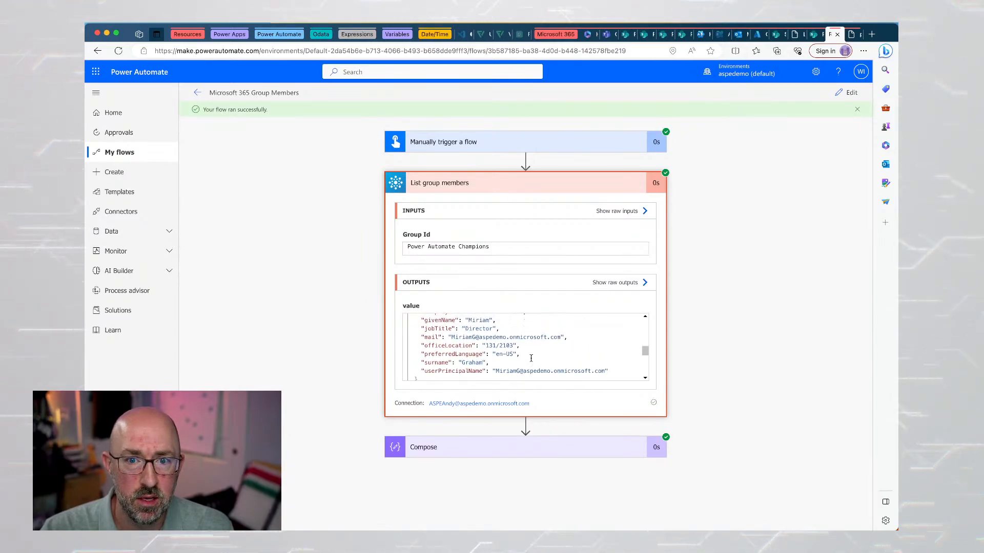
scroll(531, 359, "up", 3)
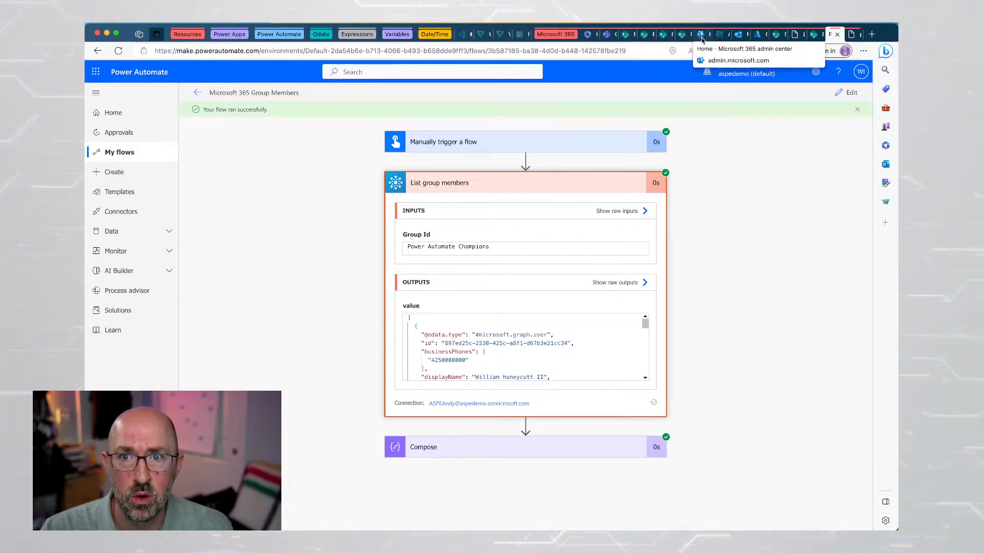
Check the overview of the Power Automate Champions group in the Azure portal, then return to the flow run in Power Automate.
left_click(758, 37)
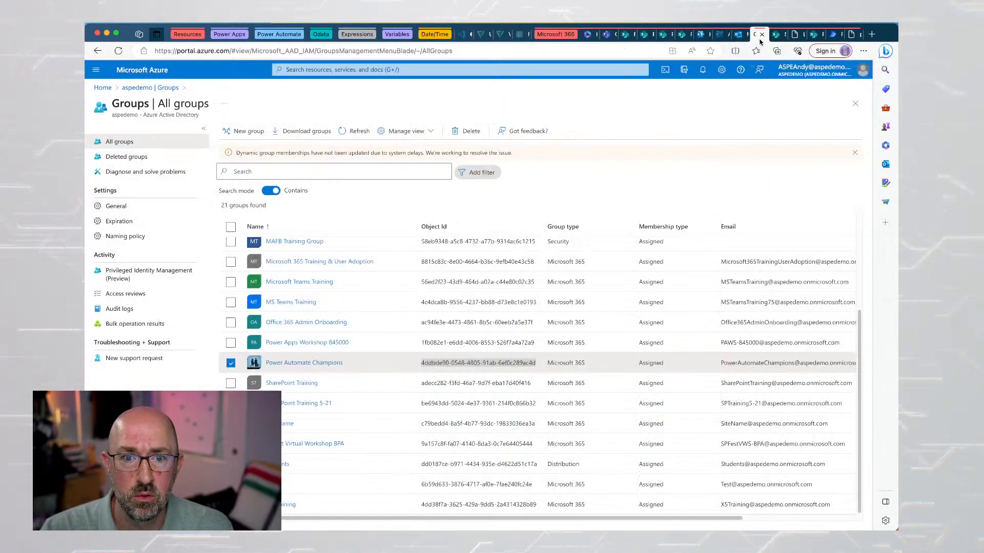
left_click(322, 363)
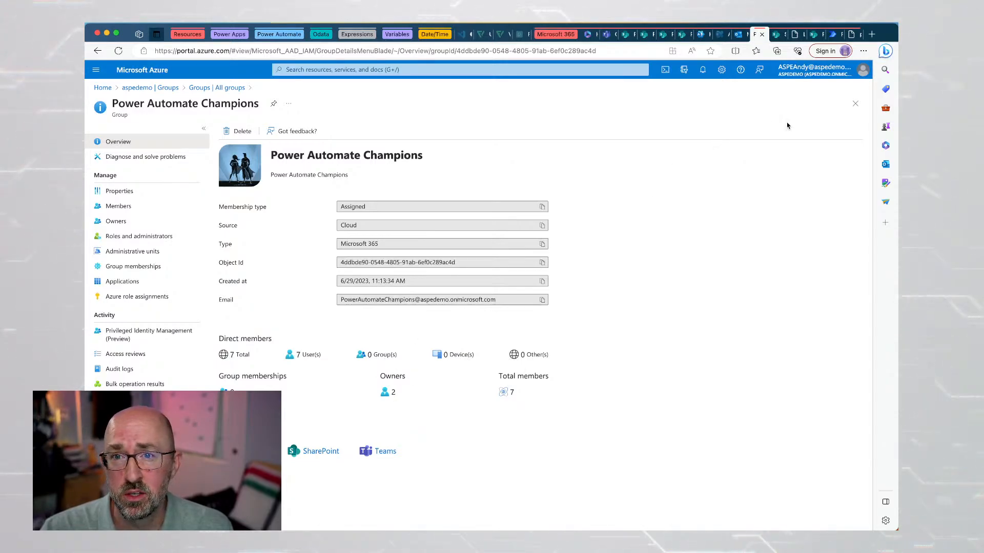
left_click(833, 33)
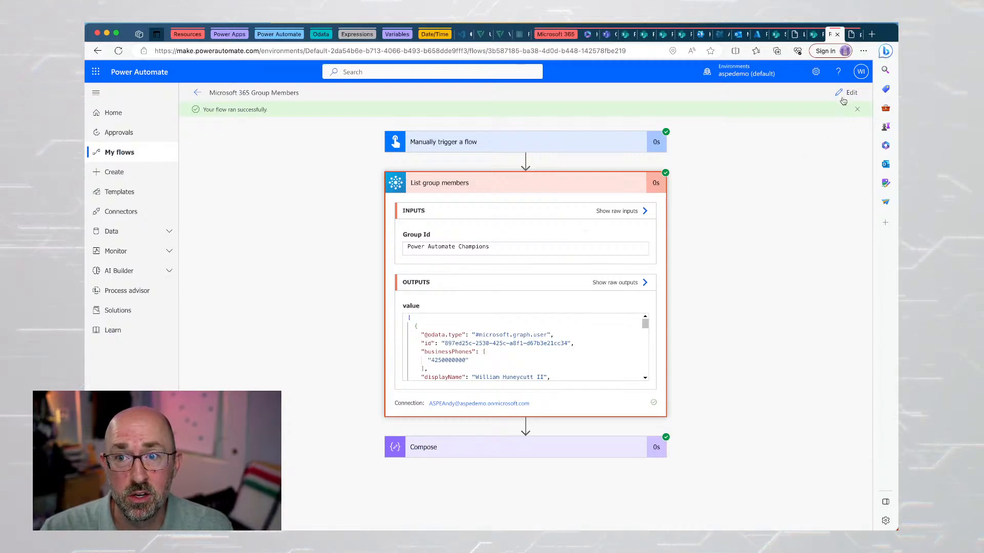
Reopen the flow for editing and examine the full length expression in the Compose action's inputs.
left_click(847, 92)
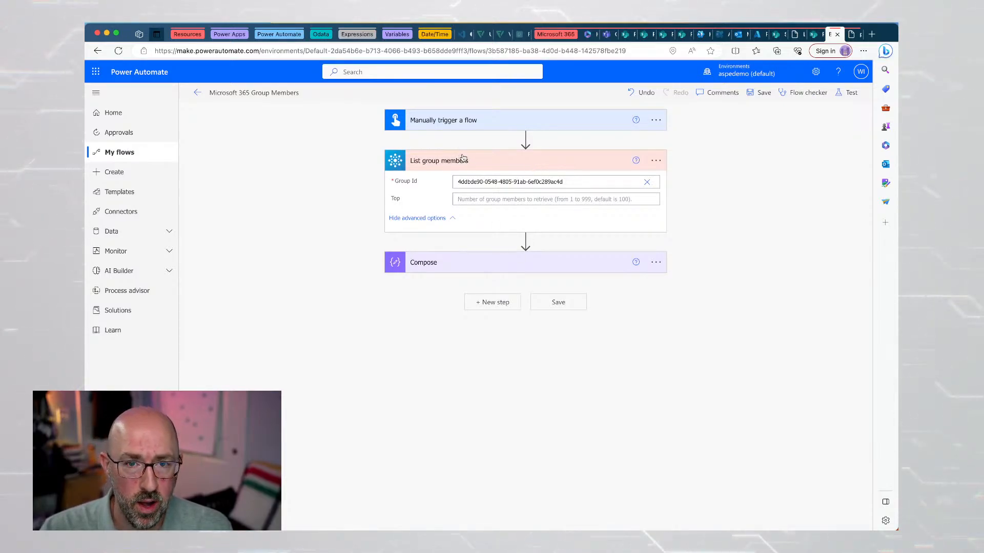
left_click(465, 263)
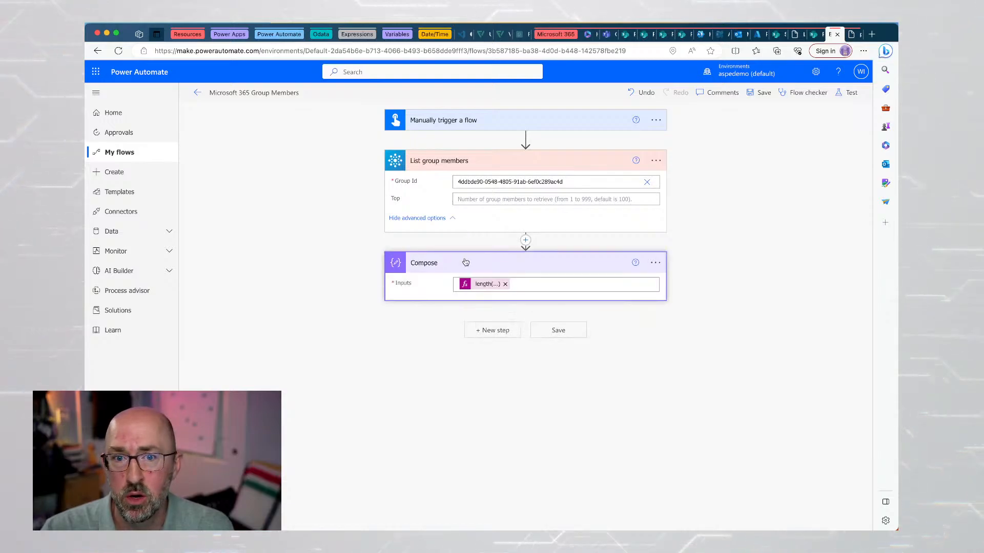
left_click(480, 286)
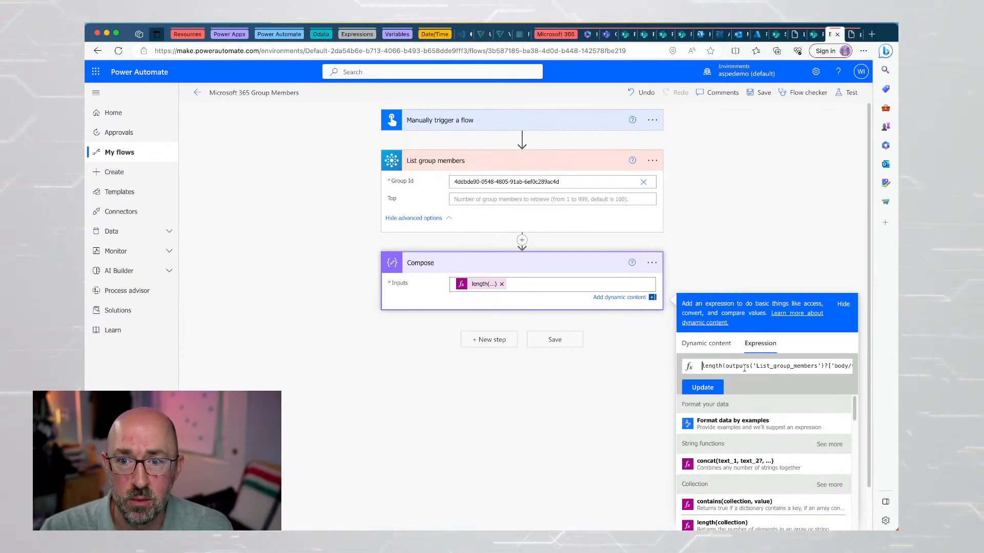
left_click_drag(701, 370, 864, 370)
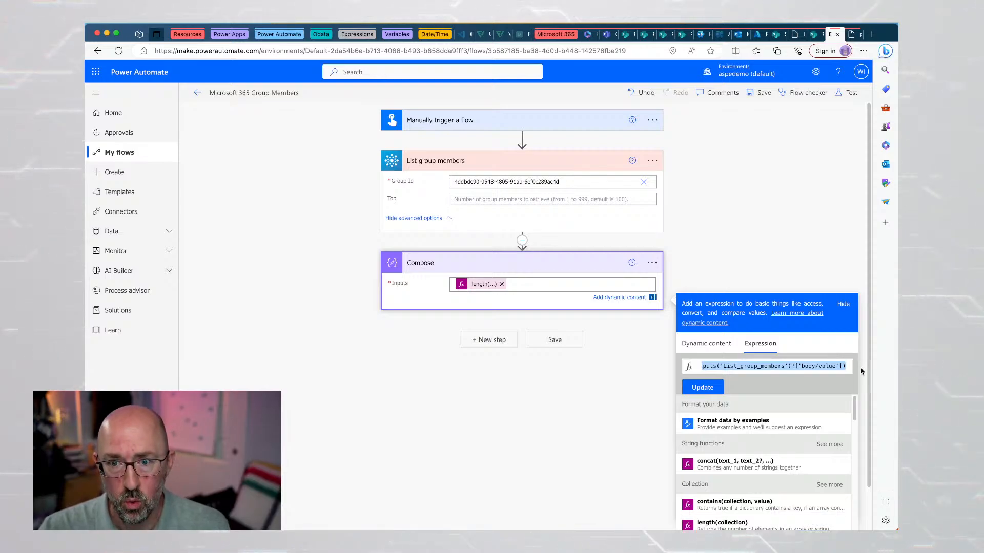
key("Home")
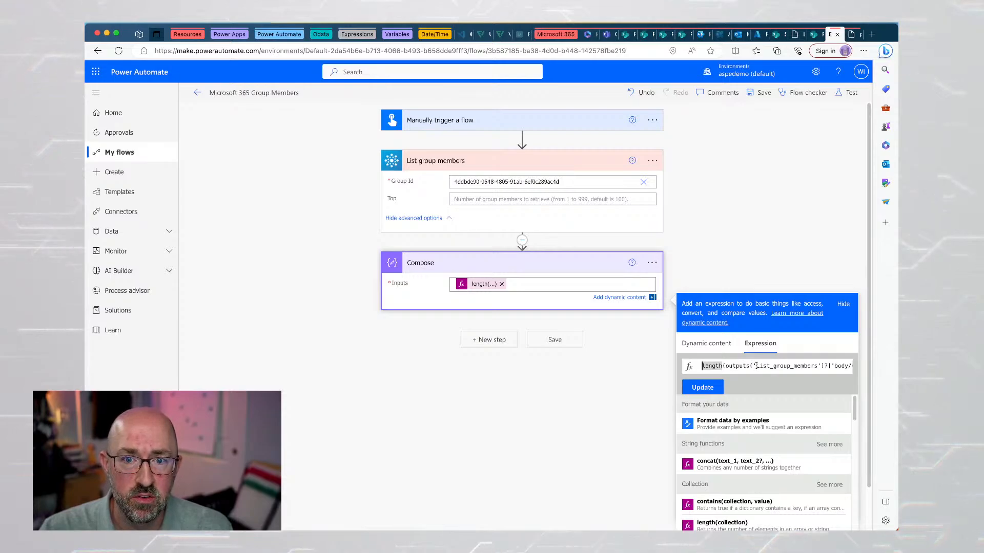
left_click(584, 323)
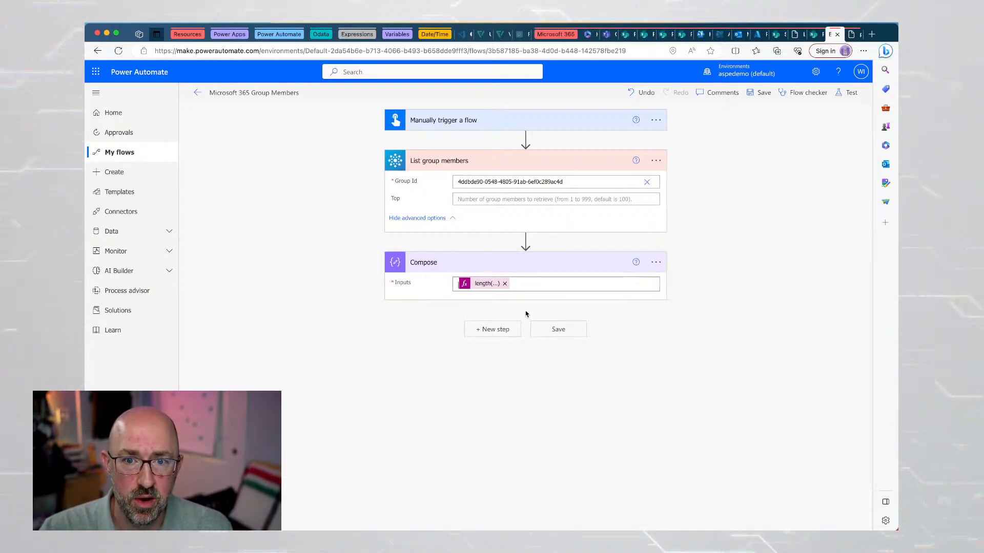
Insert a Compose data operation between List group members and the existing Compose, and expand the existing Compose action.
left_click(525, 240)
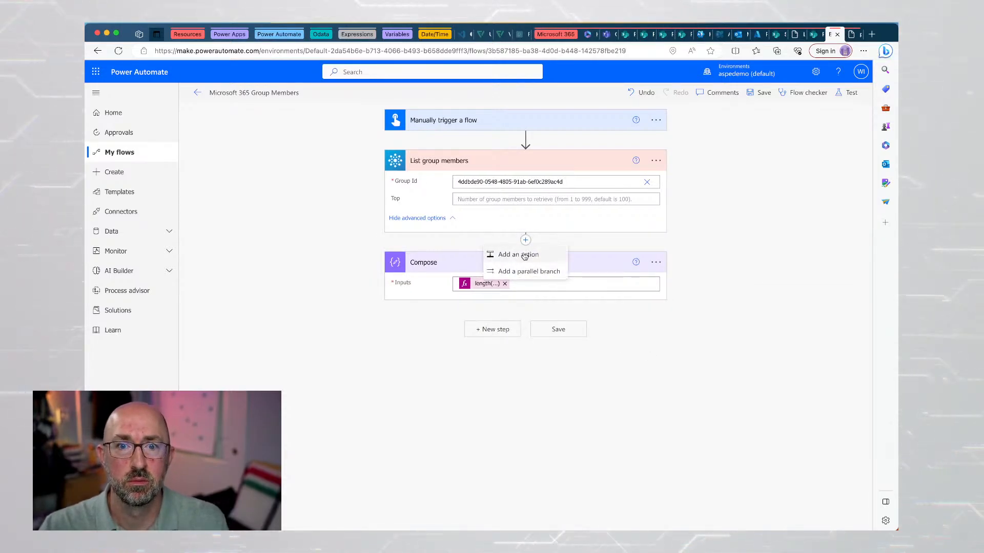
left_click(523, 255)
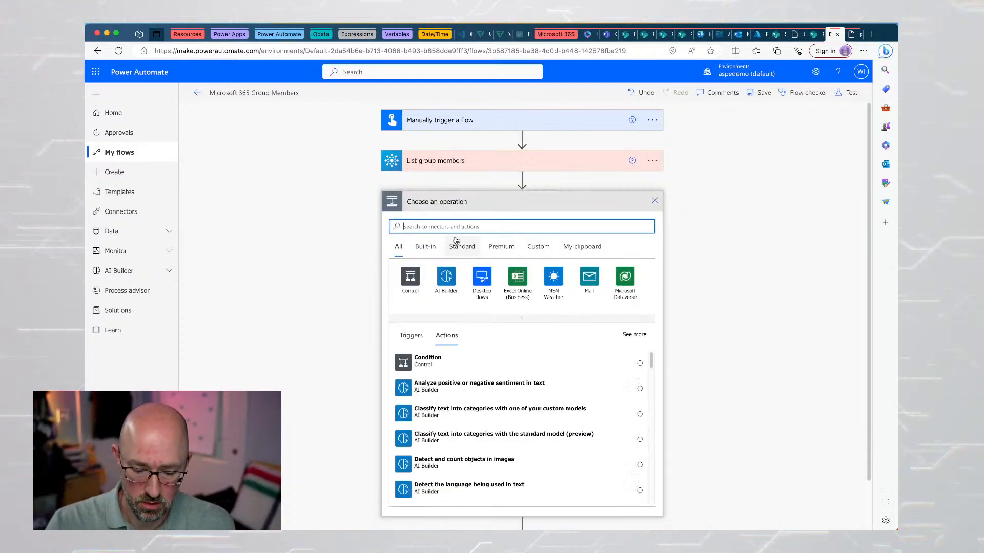
type("comp")
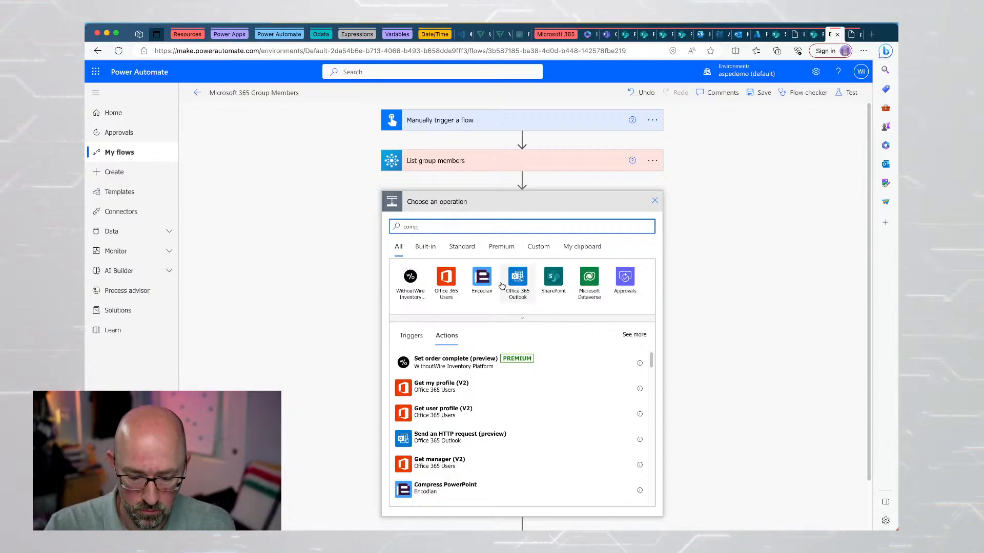
type("ose")
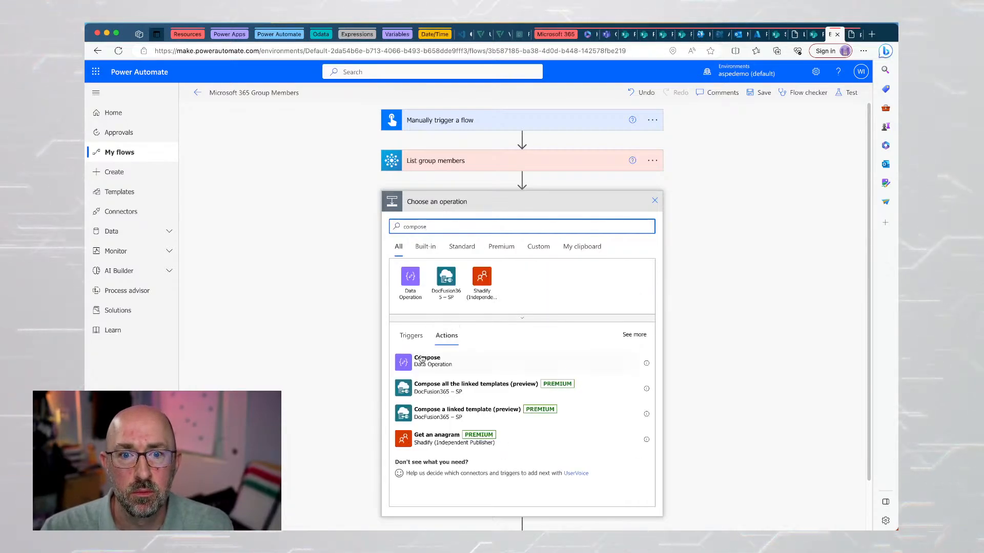
left_click(421, 359)
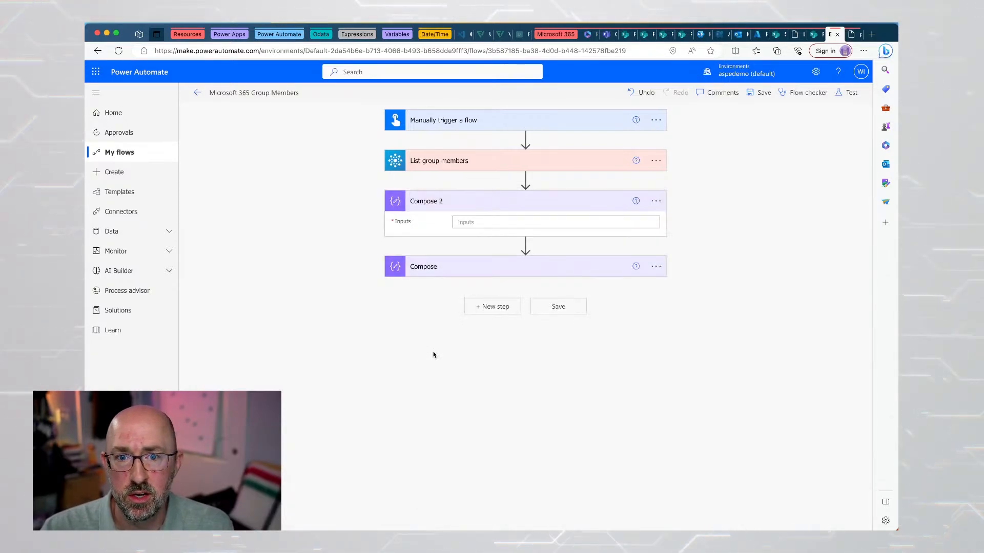
left_click(537, 270)
left_click(535, 223)
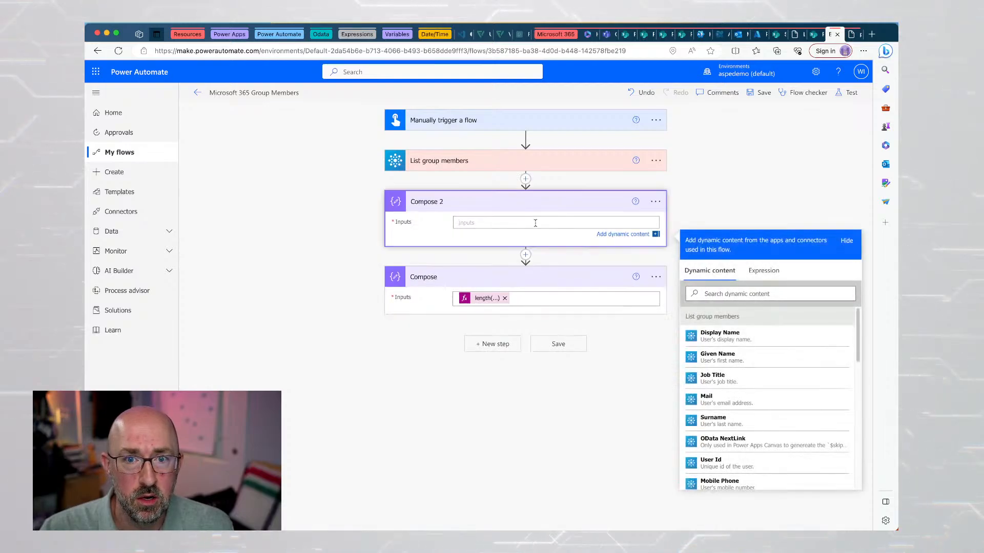
left_click(762, 270)
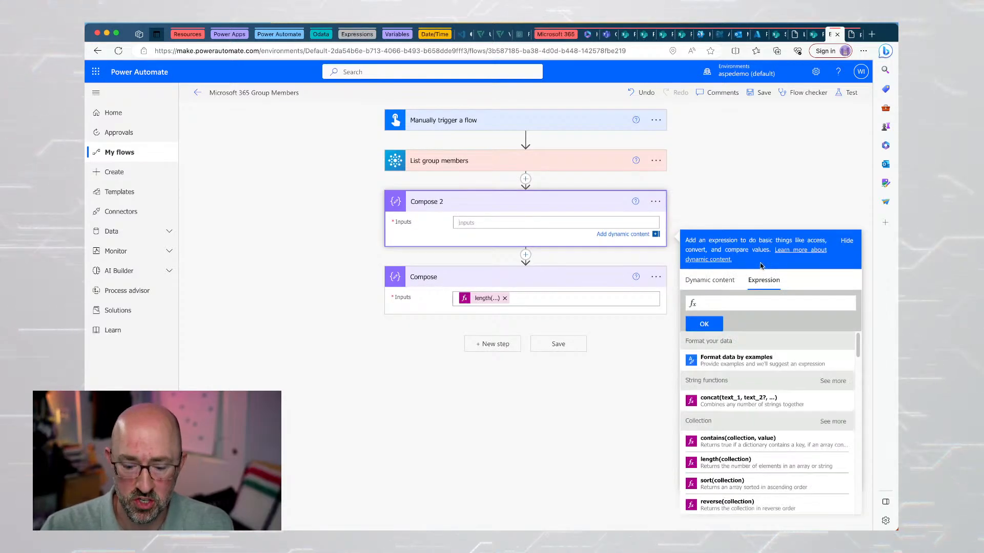
type("len")
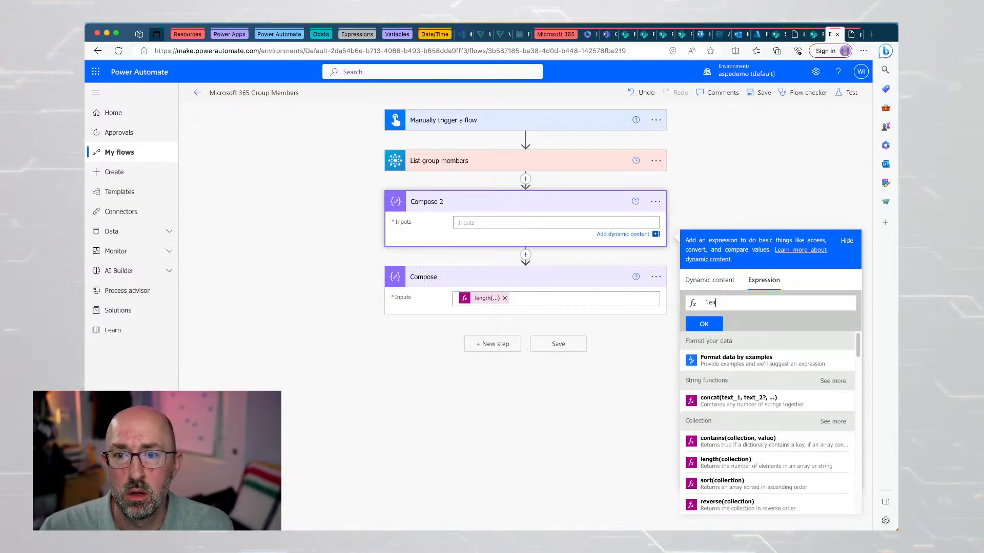
type("g")
key("BackSpace")
key("BackSpace")
key("BackSpace")
key("BackSpace")
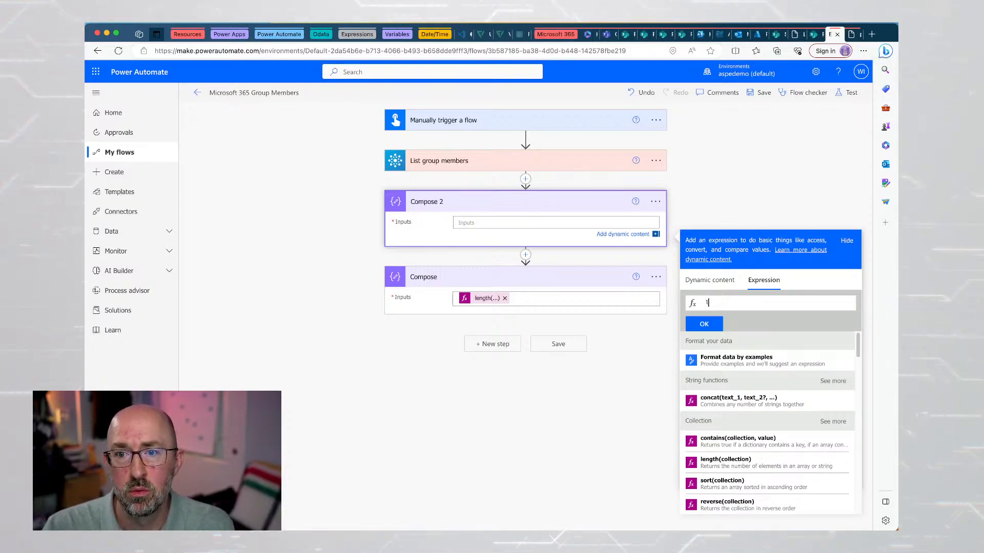
left_click(749, 302)
type("len")
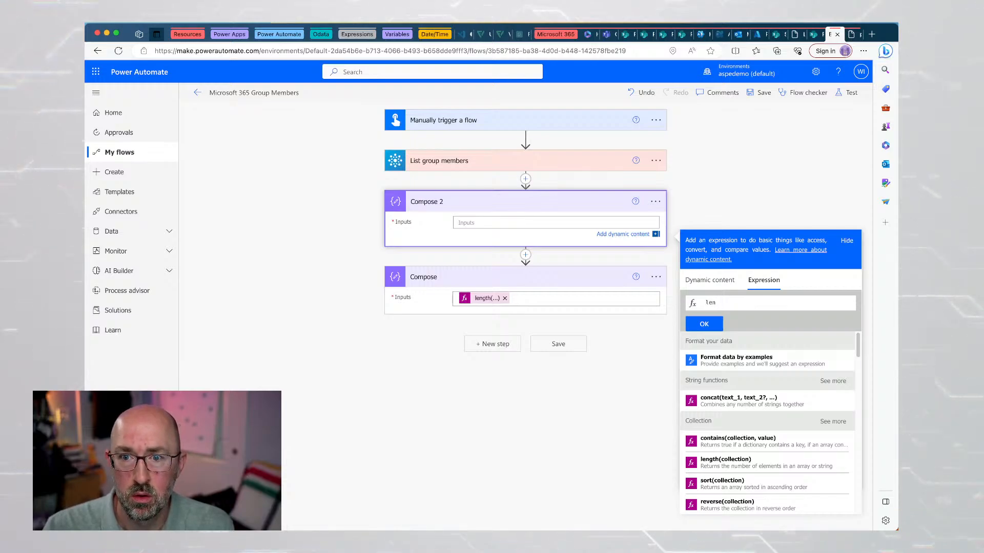
type("g")
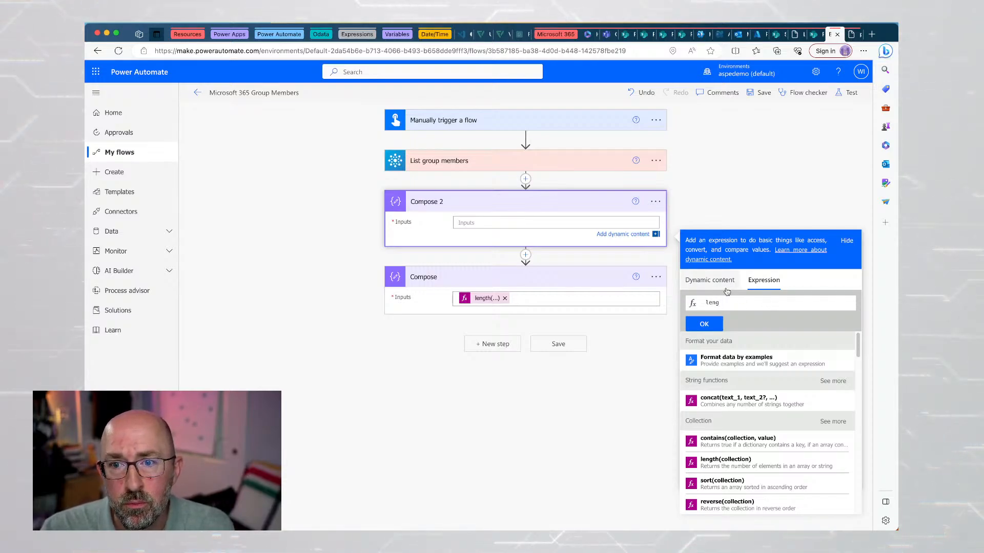
left_click(710, 280)
left_click(769, 270)
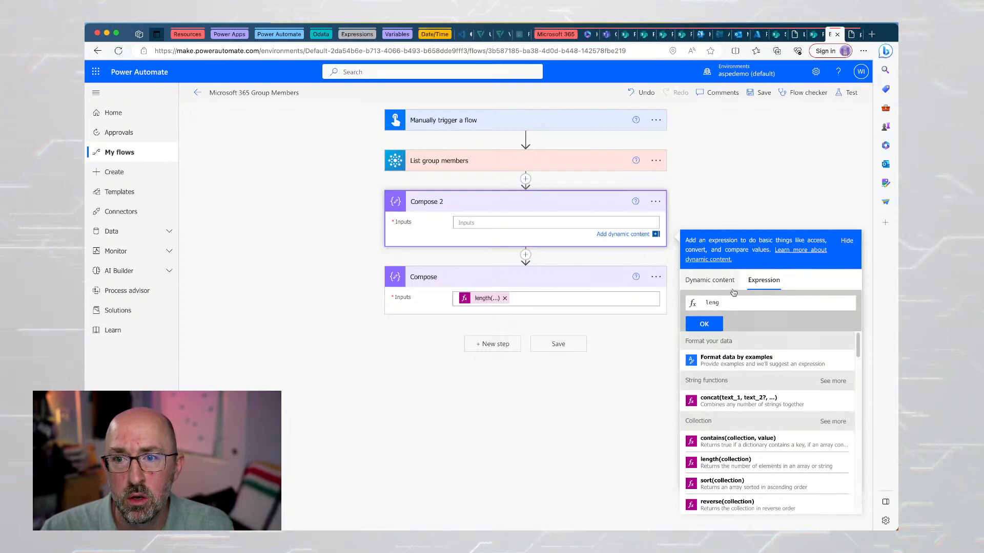
left_click(610, 402)
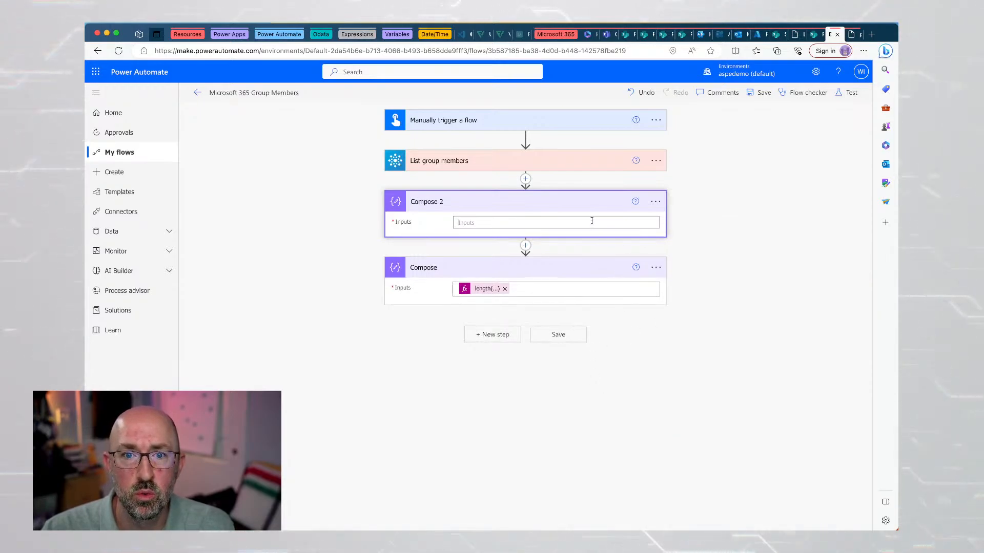
Fill the Compose 2 inputs with a length() expression over the body output of List group members.
left_click(488, 380)
left_click(463, 221)
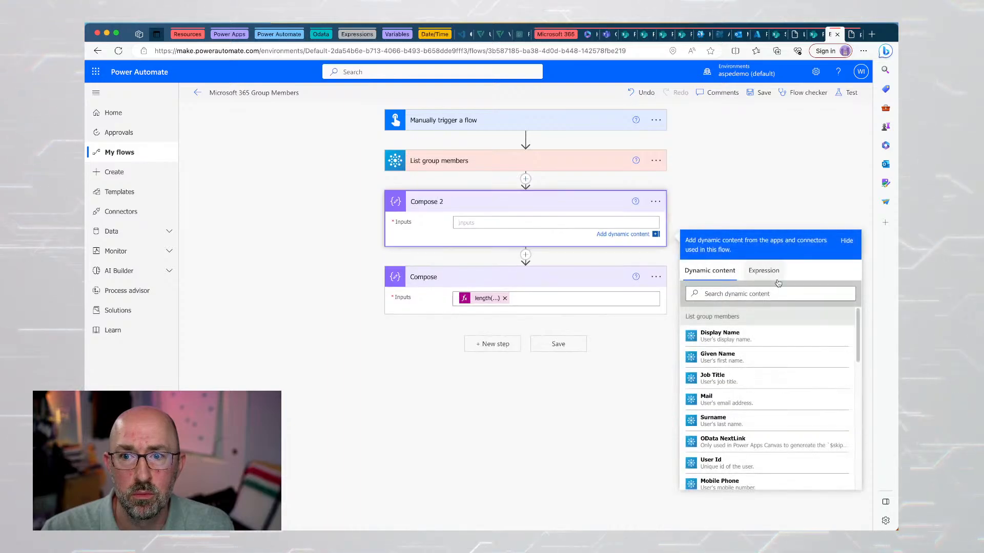
left_click(762, 281)
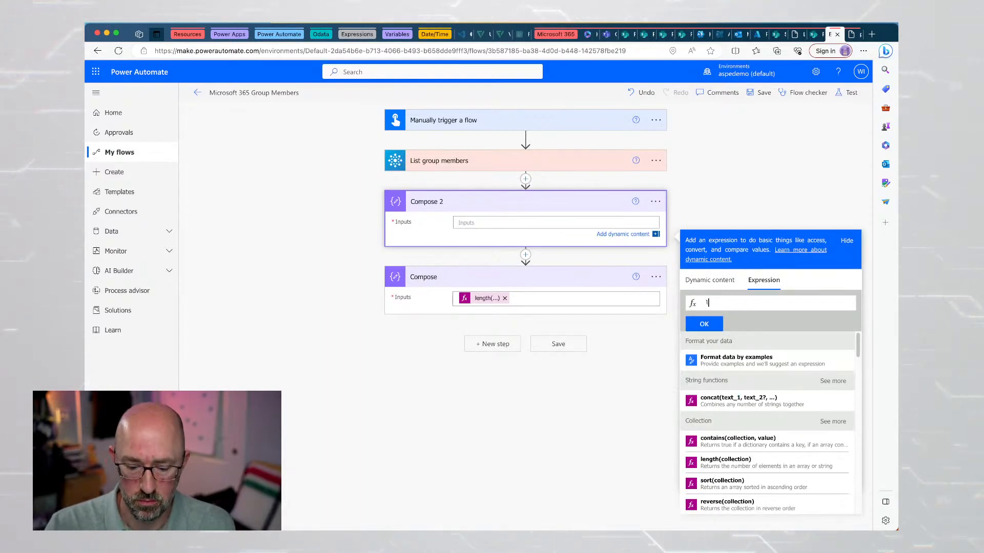
type("len")
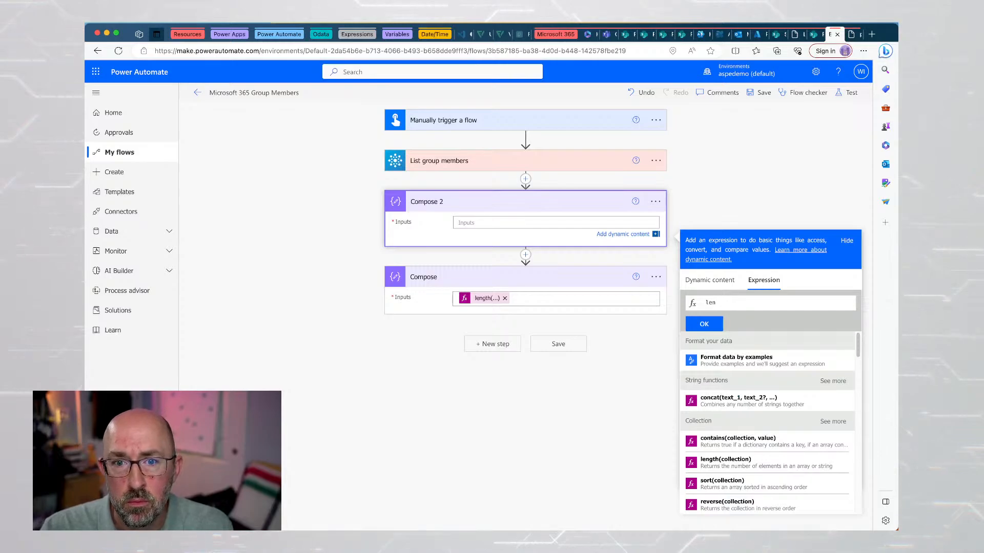
type("gth")
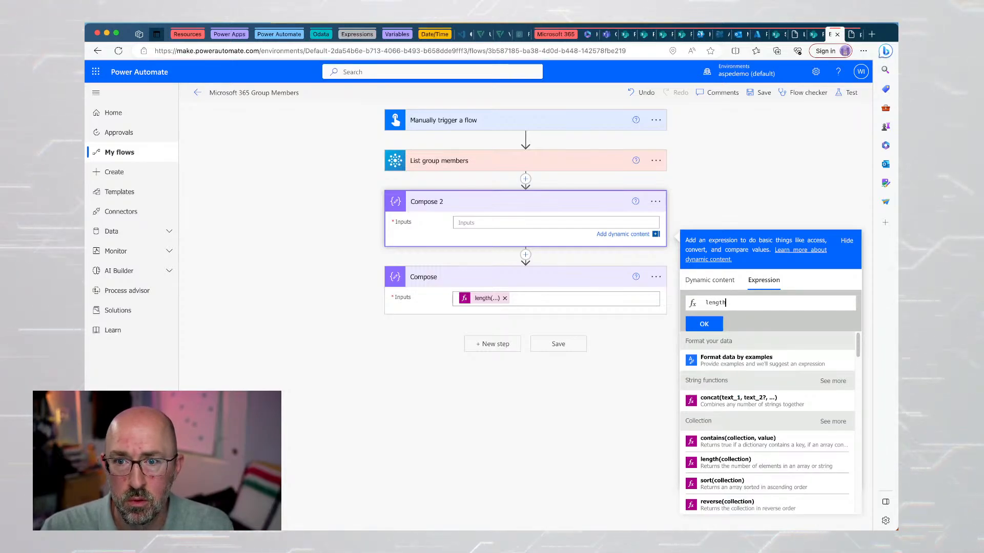
type("()")
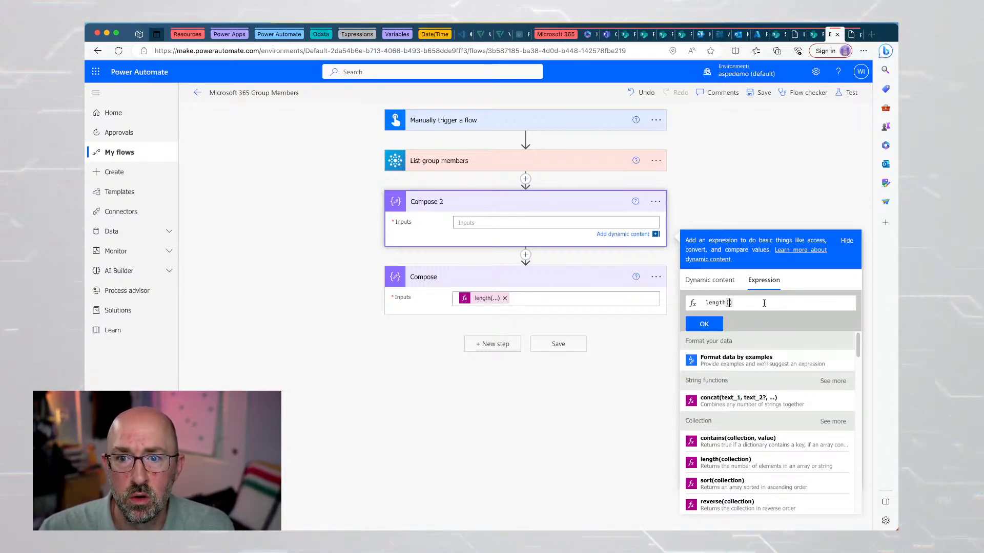
left_click(723, 280)
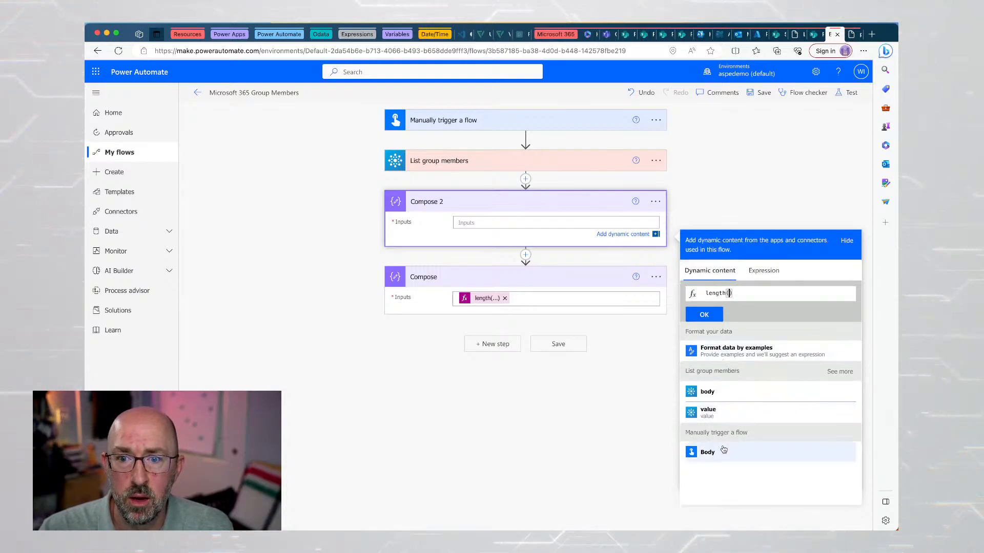
left_click(723, 399)
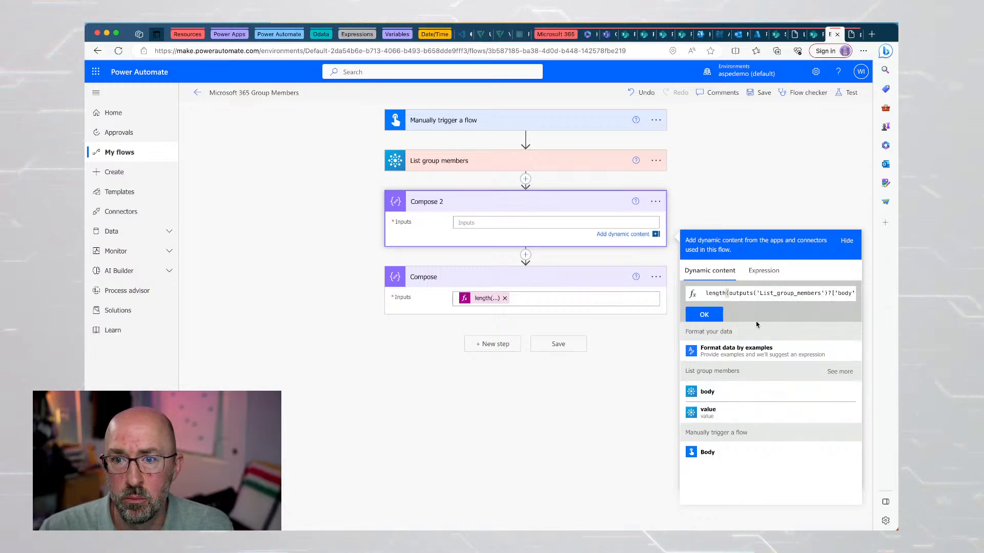
left_click(712, 316)
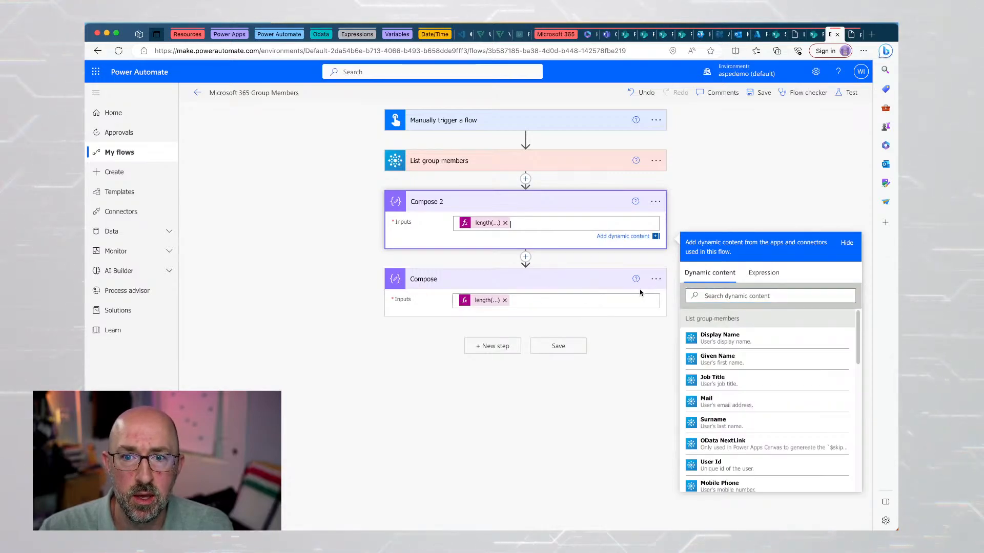
Add a note to the original Compose action reading length(outputs('List_group_members')?['body/value']).
left_click(655, 278)
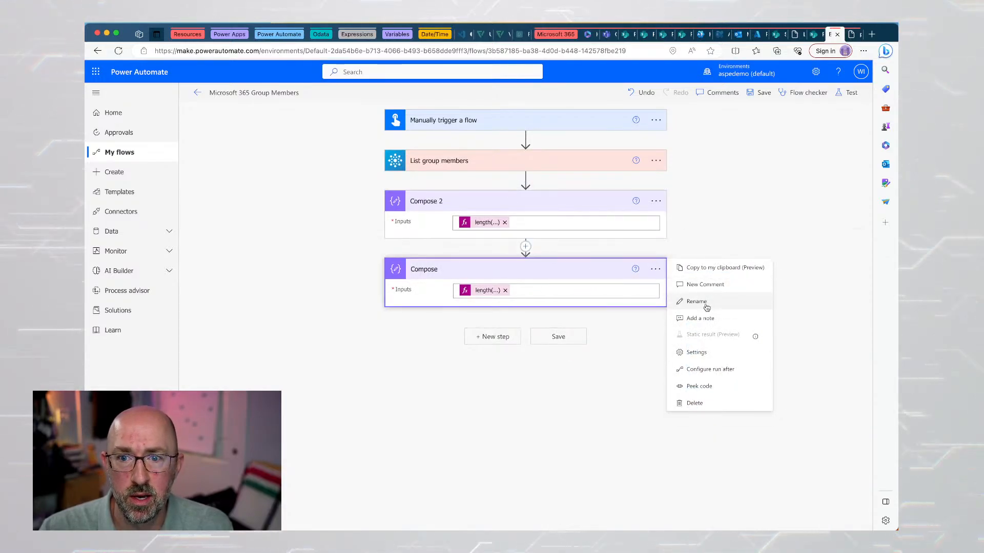
left_click(724, 318)
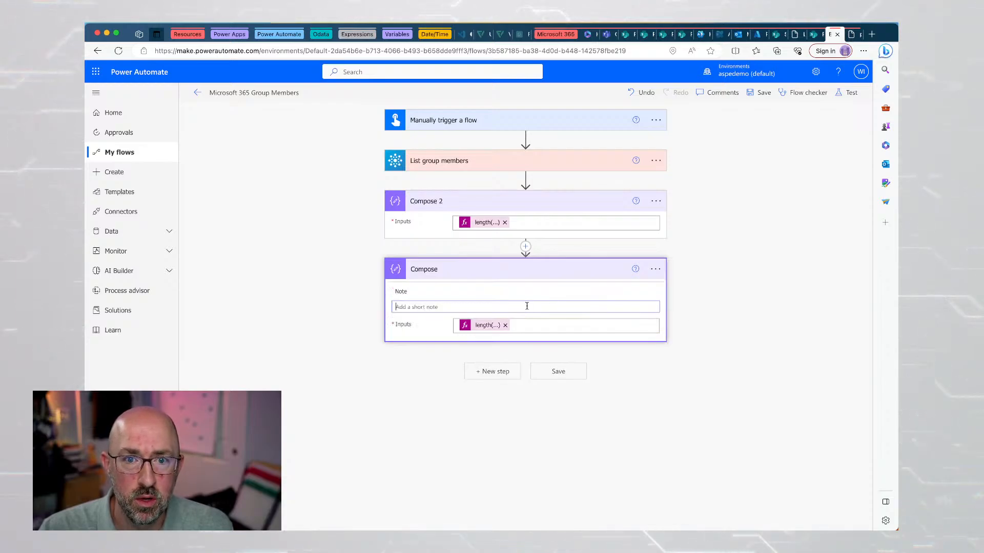
type("length(outputs('List_group_members')?['body/value'])")
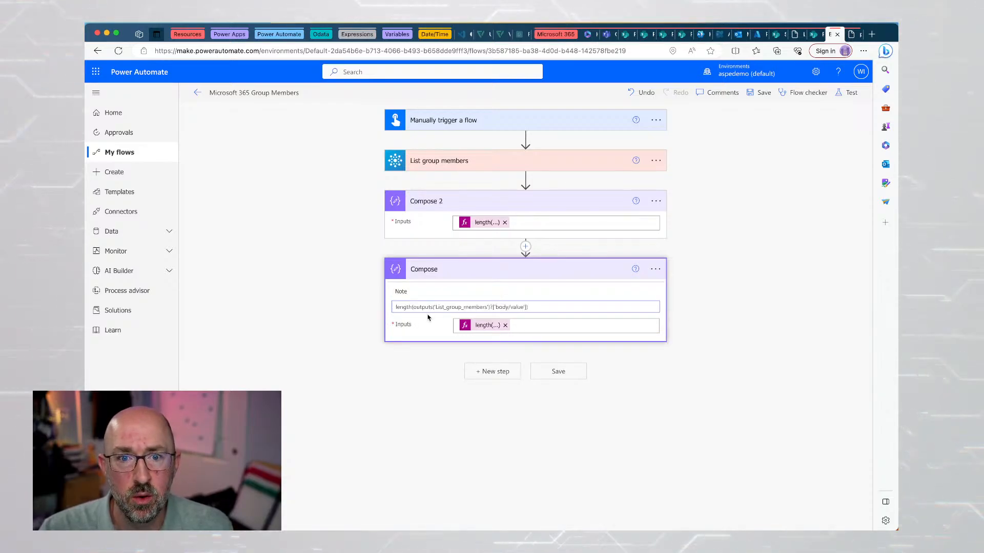
key("super+equal")
key("super+equal")
key("super+equal")
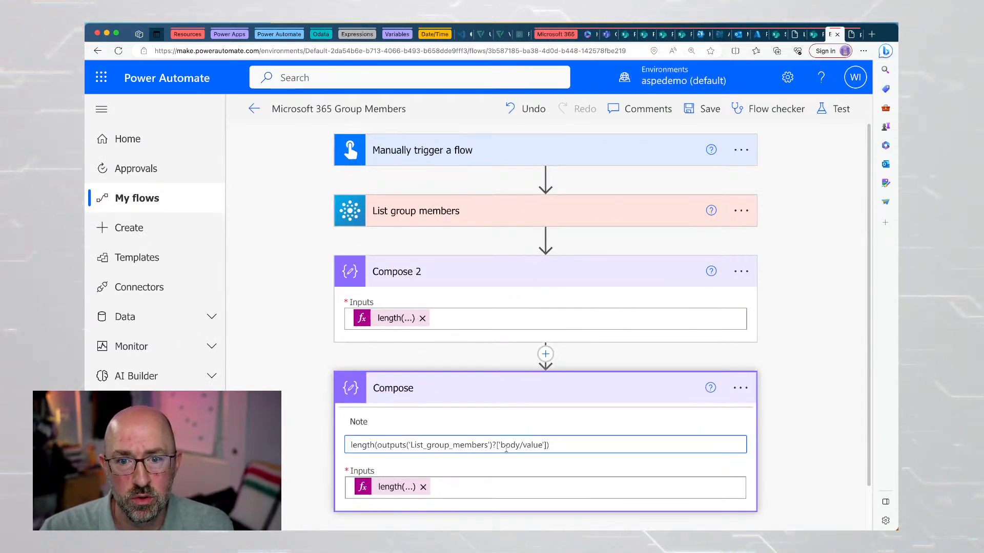
Delete the Compose 2 action from the flow.
left_click(741, 272)
left_click(691, 471)
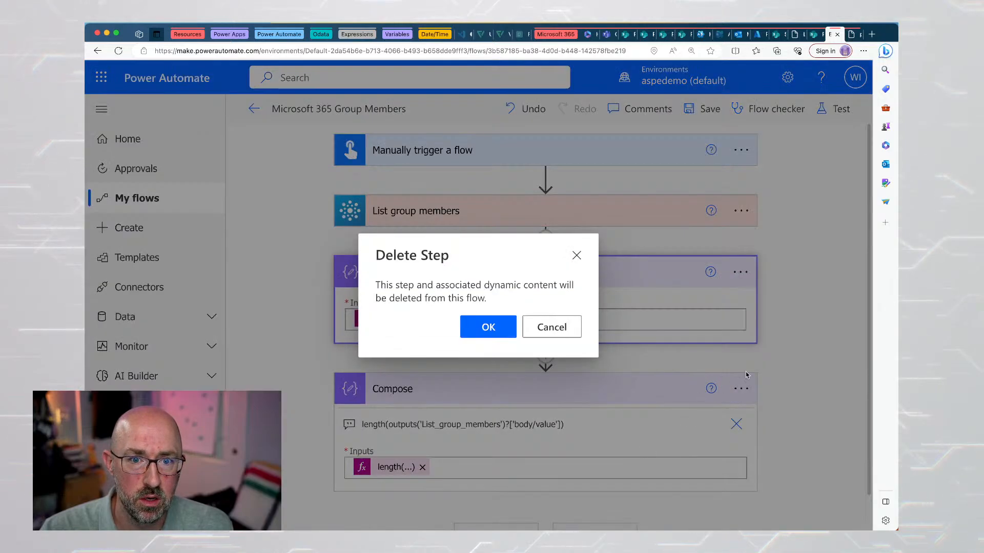
left_click(489, 327)
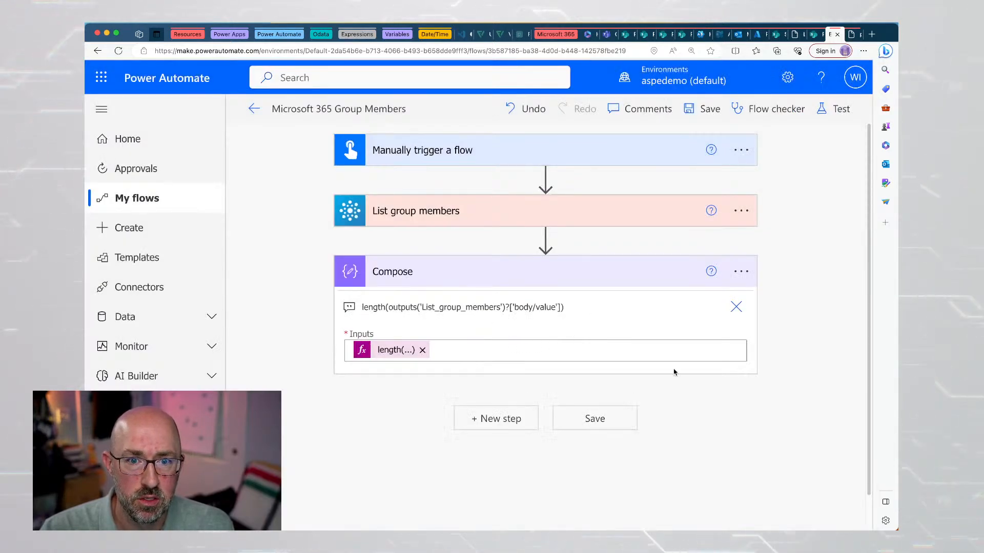
Save the Microsoft 365 Group Members flow and run a manual test of it.
left_click(625, 413)
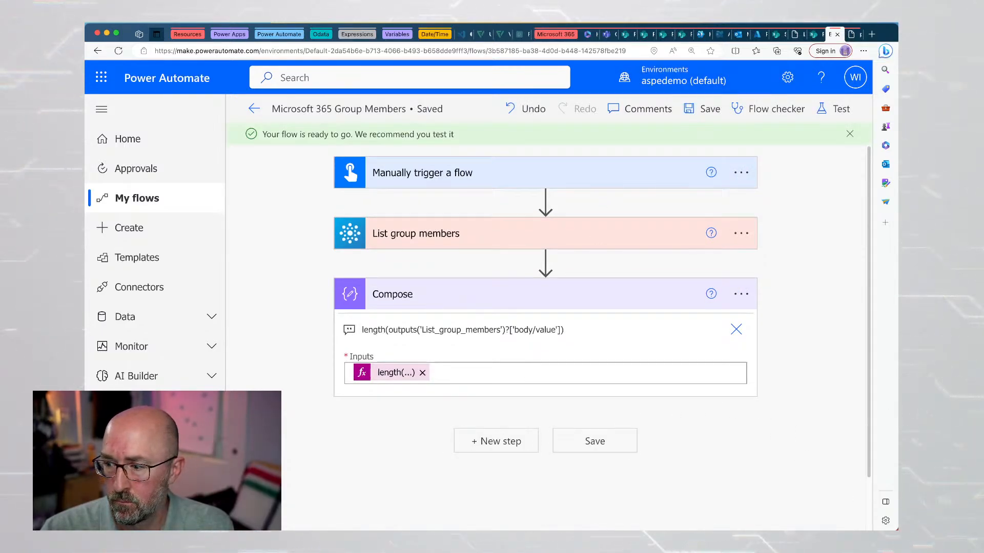
key("super+Tab")
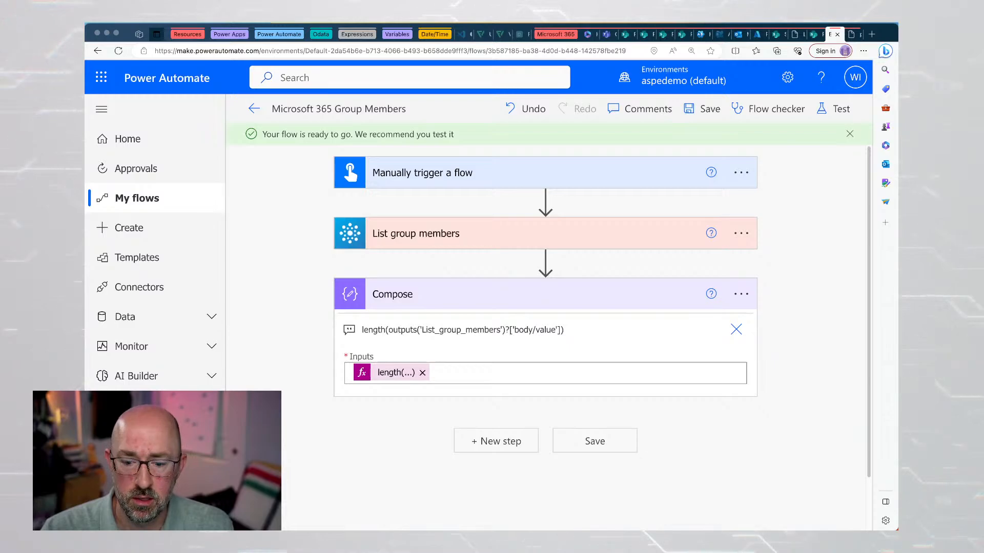
left_click(829, 109)
left_click(637, 506)
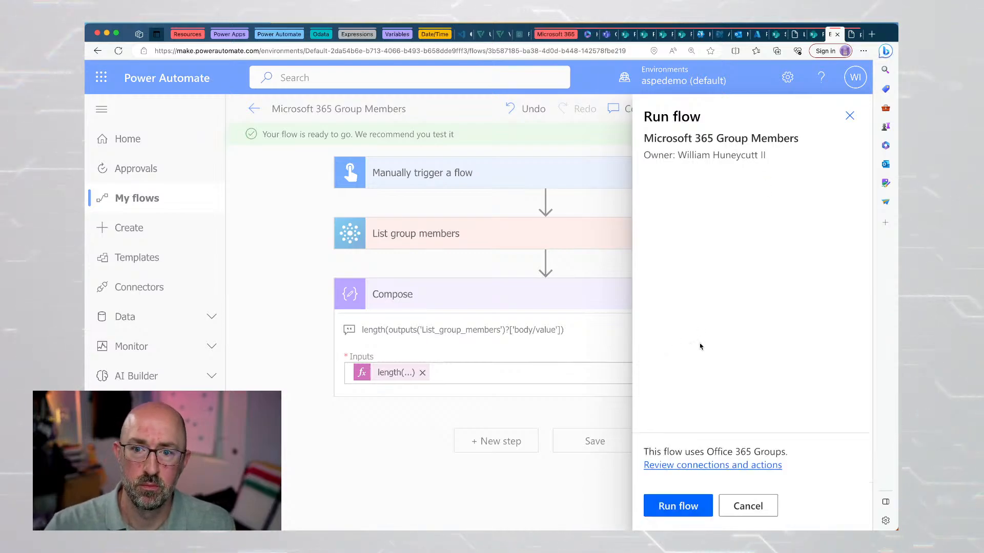
left_click(688, 505)
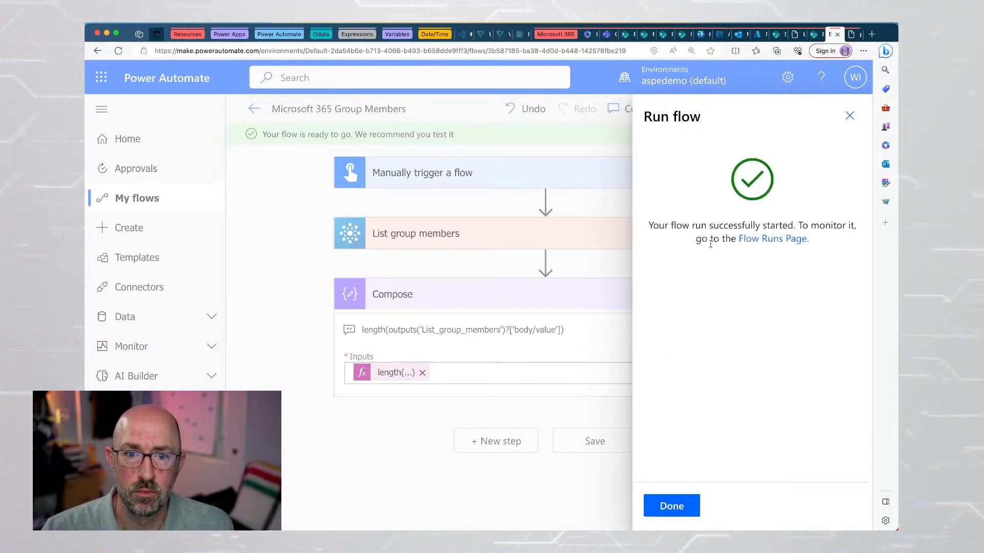
left_click(685, 503)
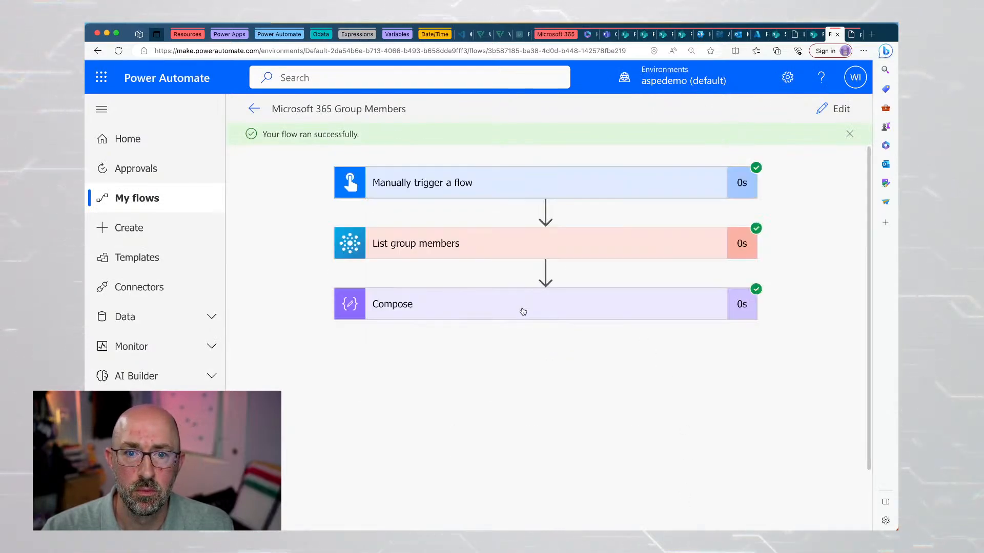
Examine the run details of Compose and List group members to compare the member count with the returned records.
left_click(522, 312)
scroll(484, 427, "down", 2)
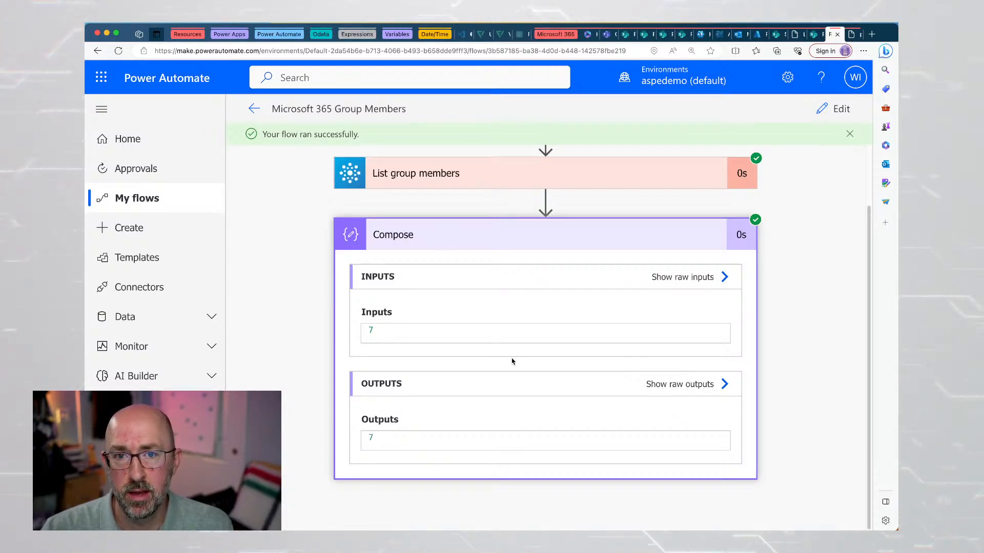
left_click(615, 169)
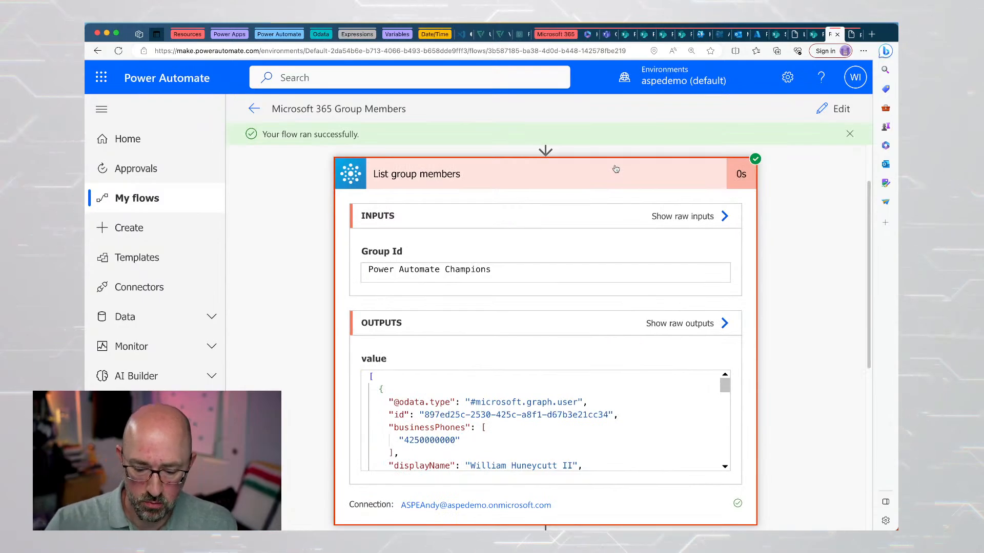
key("super+0")
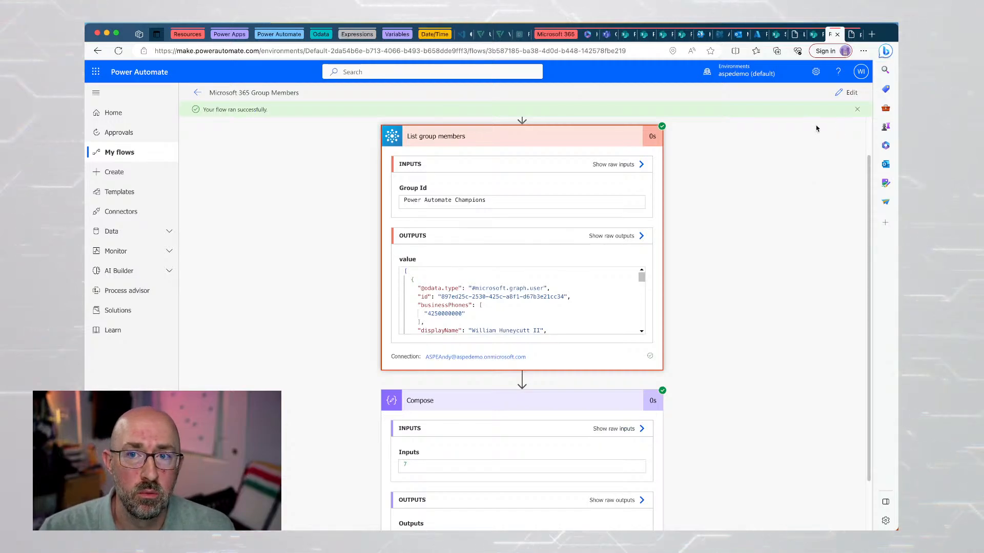
Reopen the flow for editing and insert an Initialize variable action between the manual trigger and List group members.
left_click(847, 93)
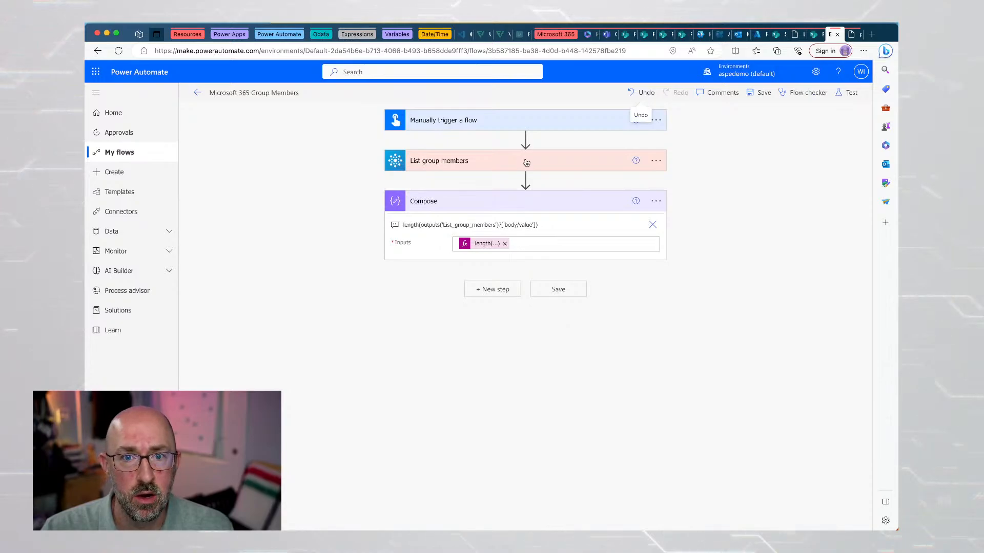
key("F11")
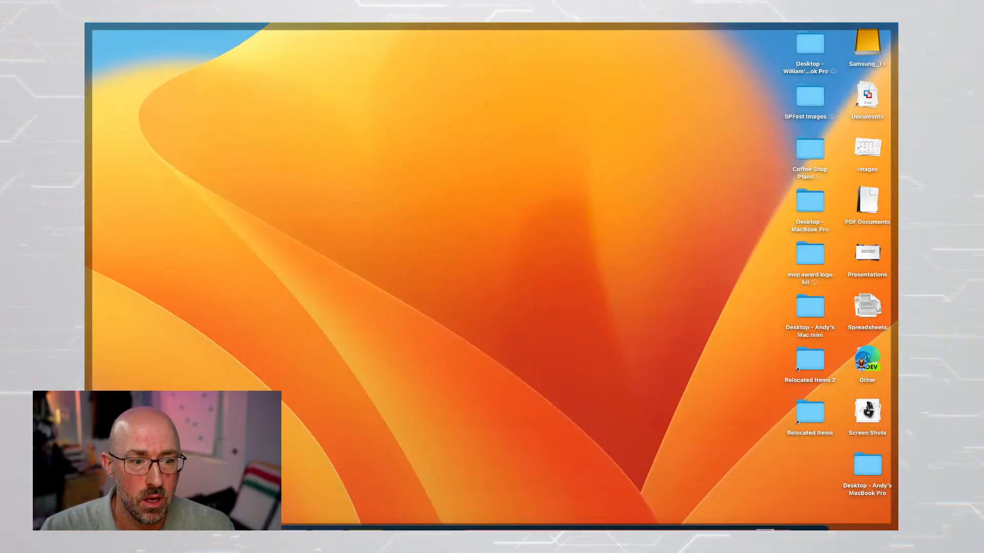
key("F11")
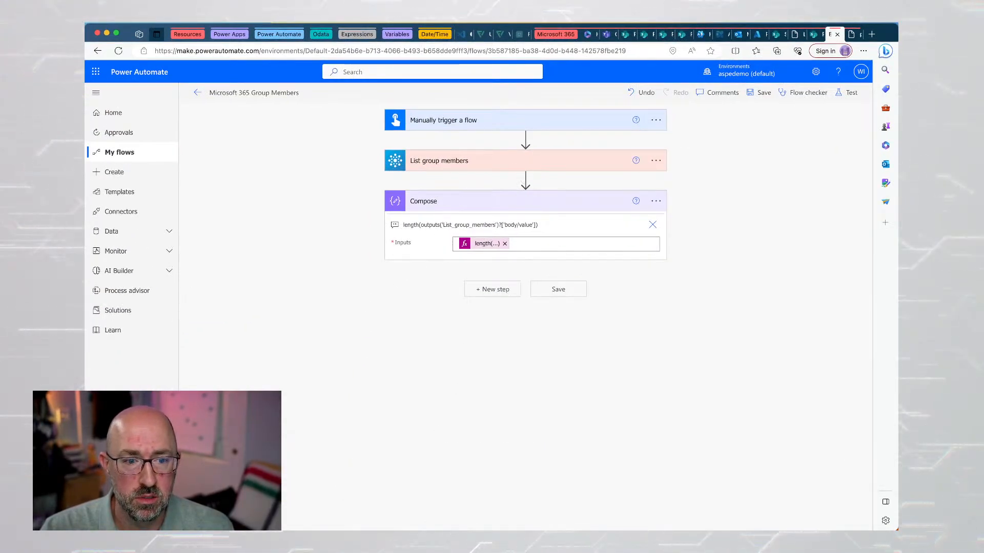
key("super+Tab")
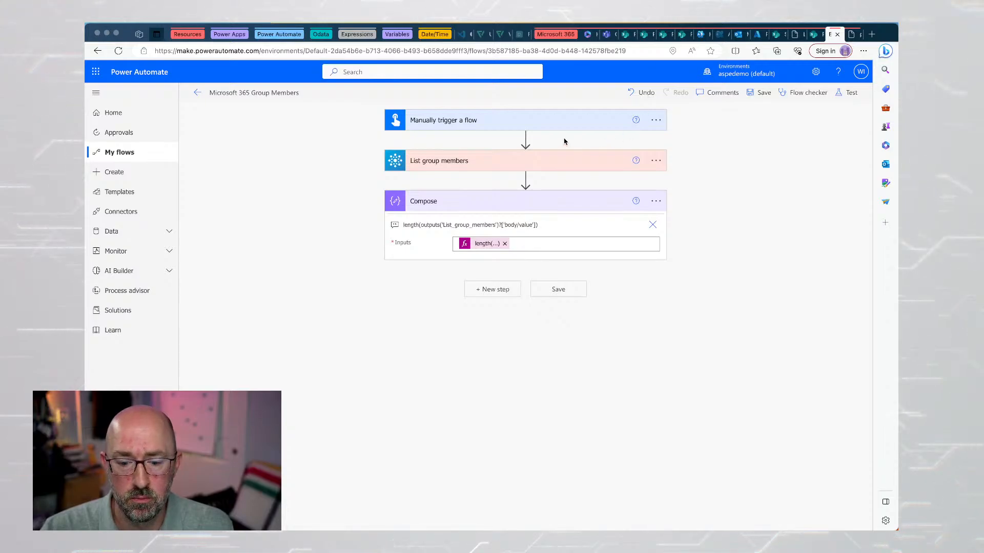
left_click(525, 138)
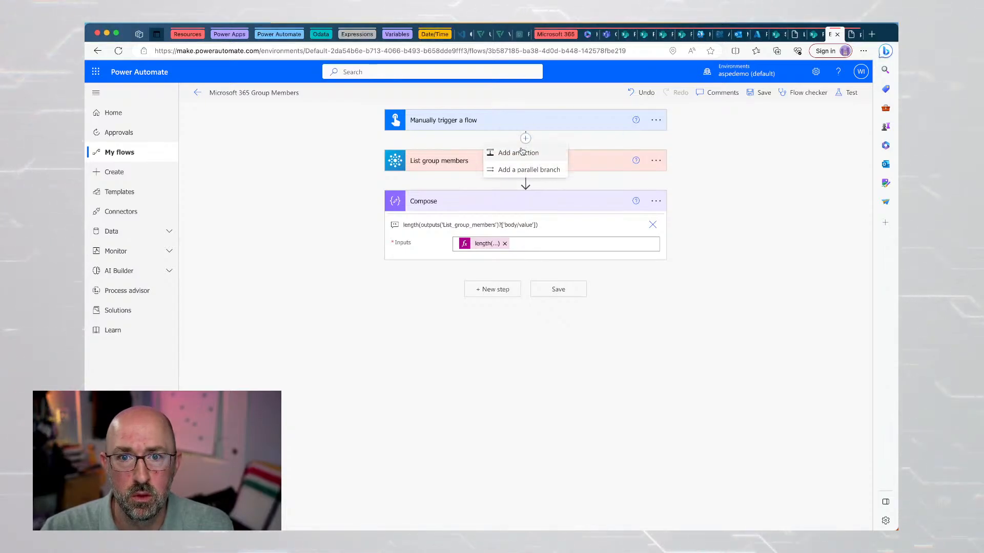
left_click(518, 153)
type("va")
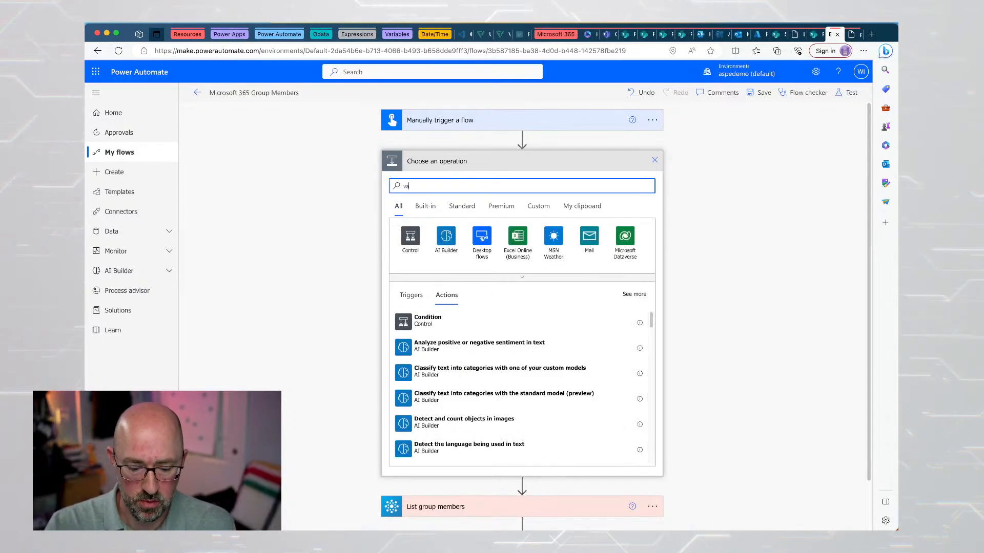
type("riab")
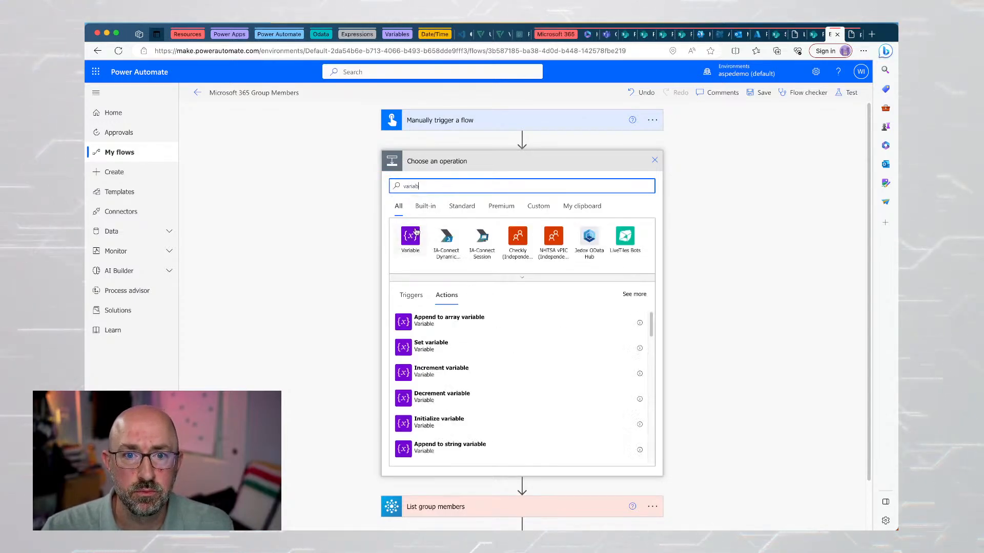
left_click(440, 422)
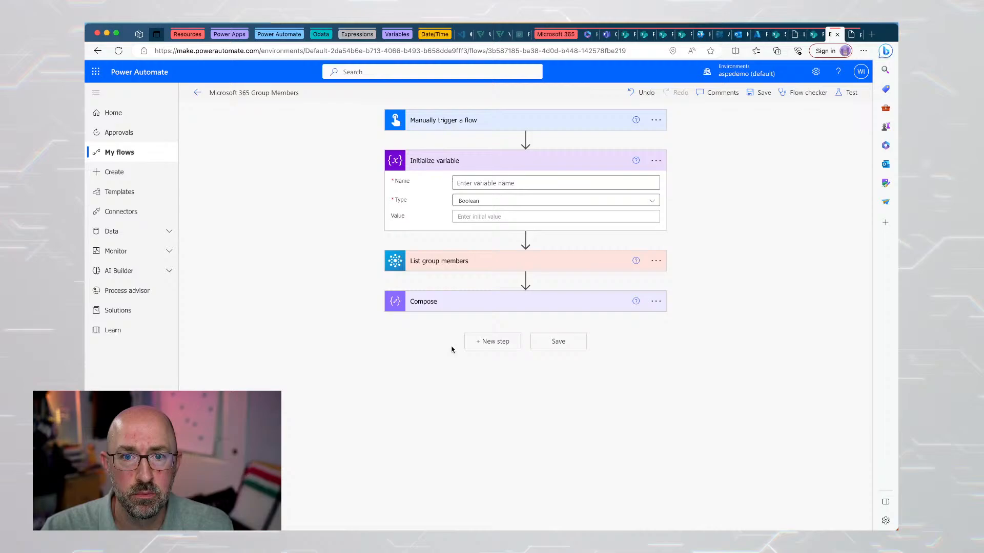
Name the initialized variable varGroupMembers and set its type to String.
left_click(481, 189)
type("varHrou")
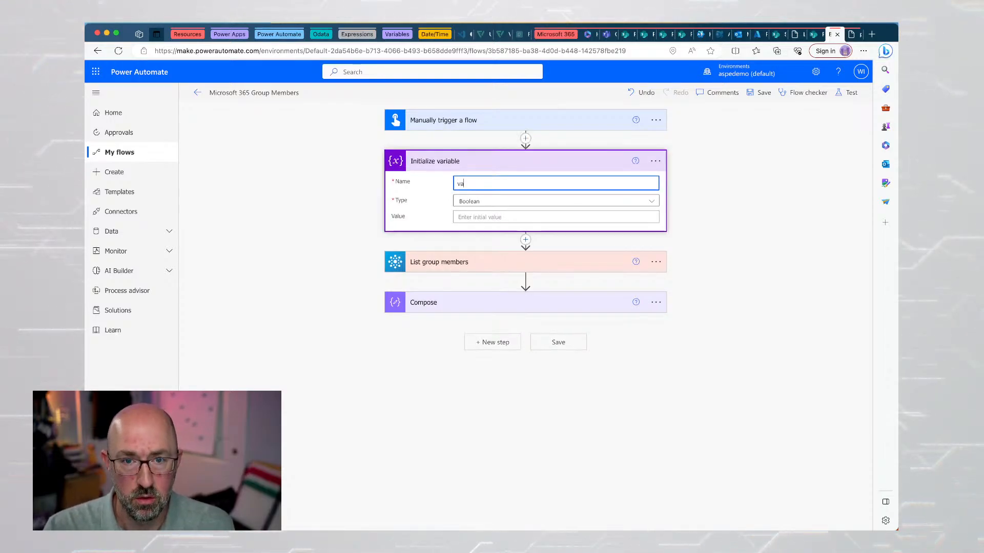
key("BackSpace")
key("BackSpace")
key("BackSpace")
key("BackSpace")
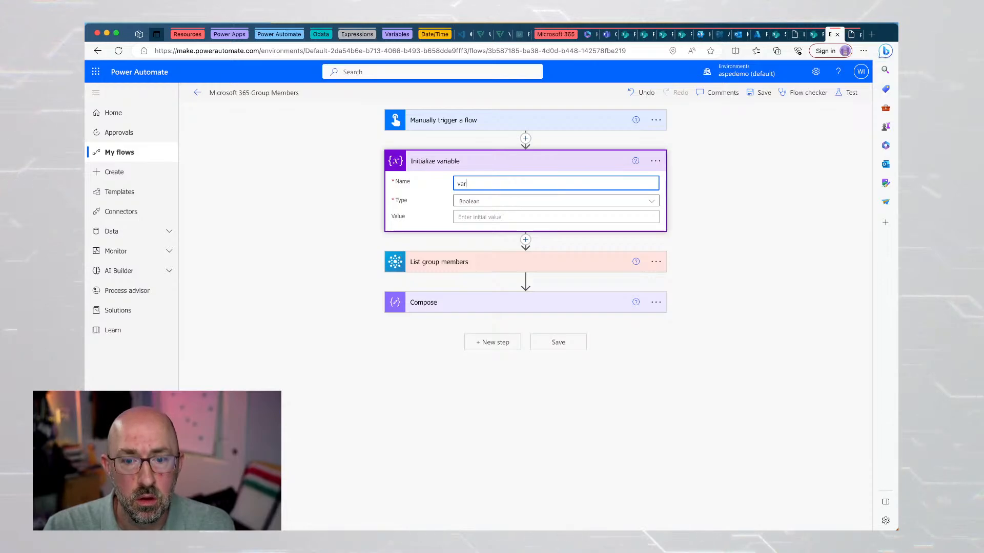
type("GroupMe")
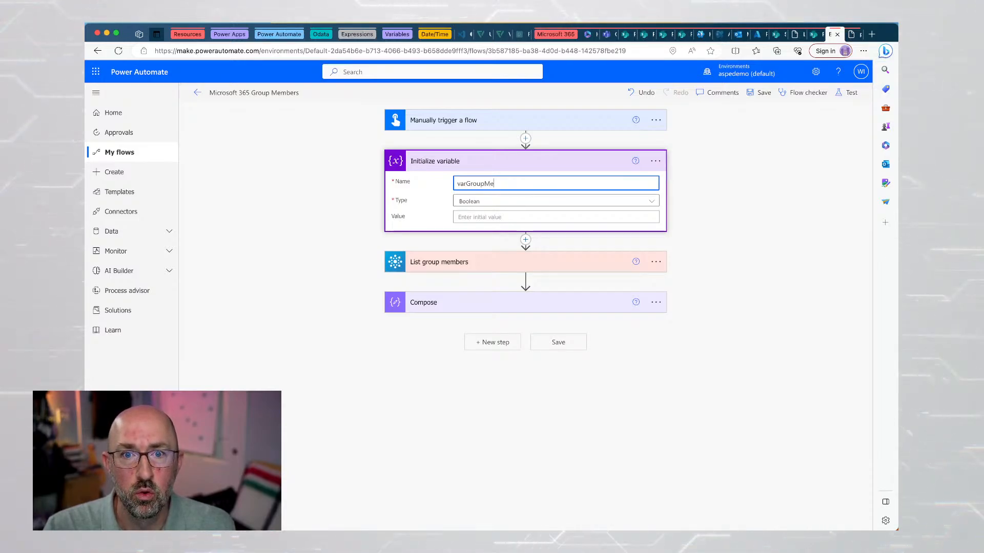
type("mbers")
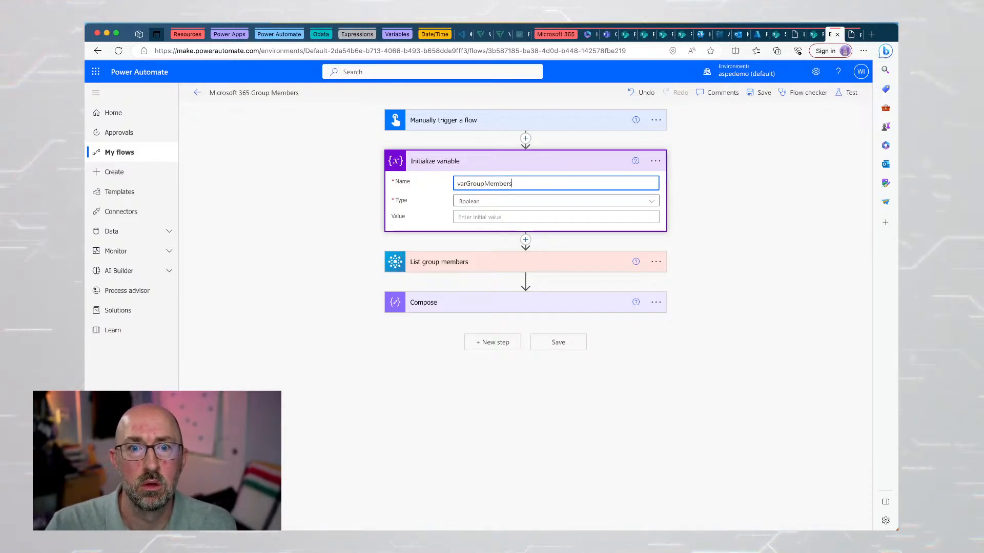
left_click(501, 203)
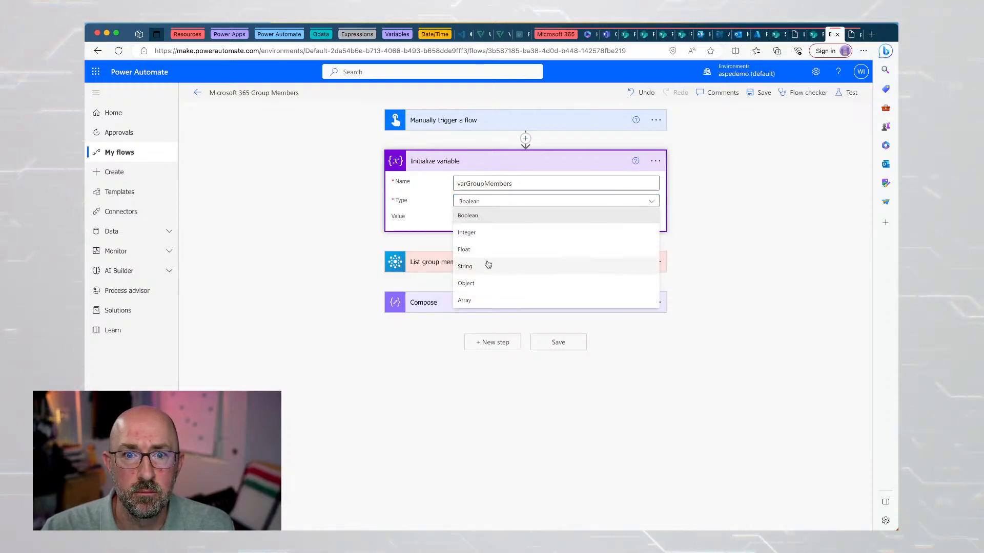
left_click(487, 263)
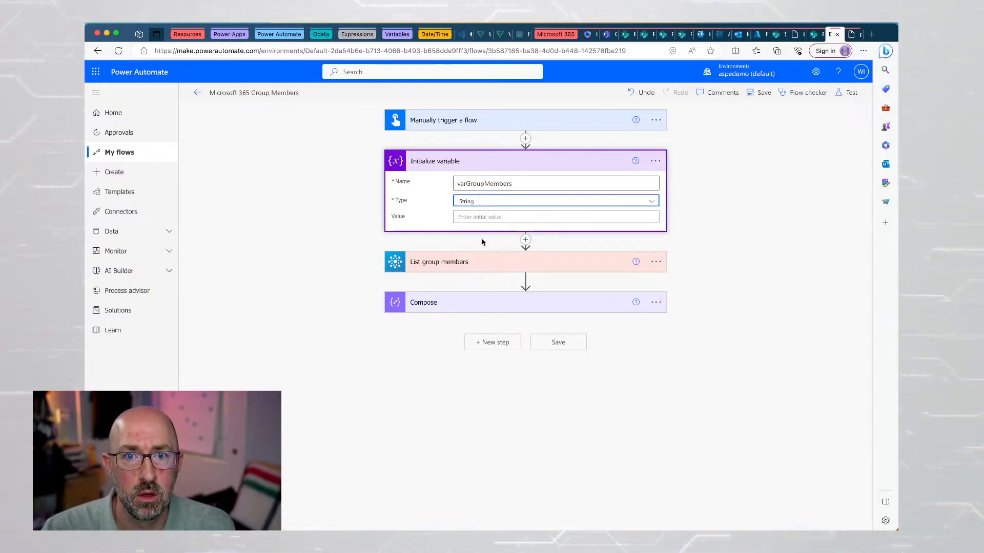
Add an Append to string variable action after Compose and choose varGroupMembers as its variable.
left_click(478, 263)
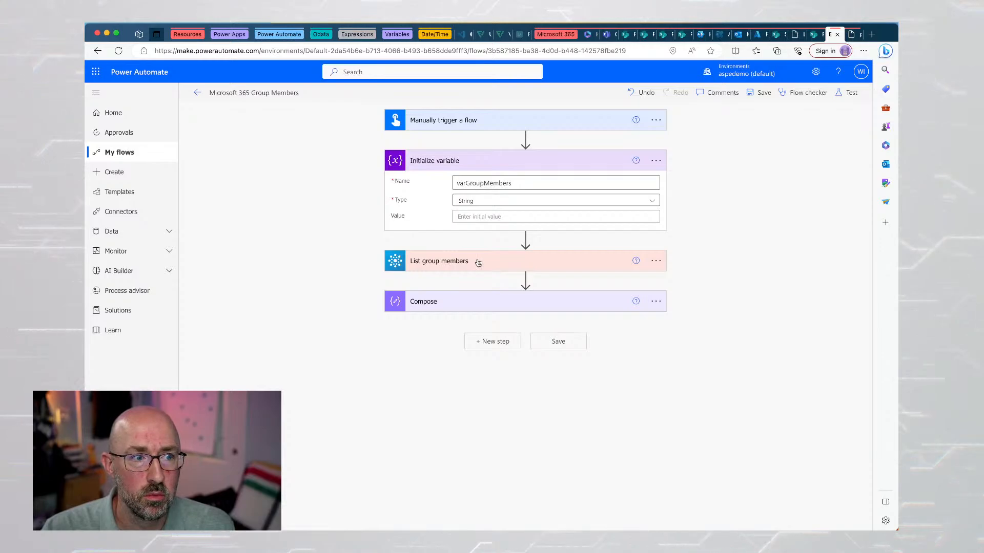
left_click(478, 263)
left_click(485, 363)
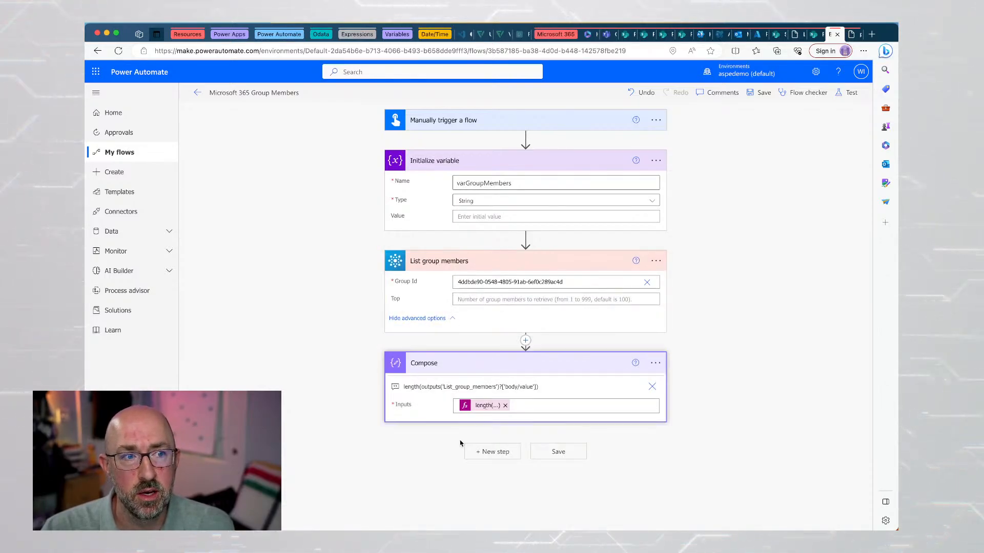
left_click(477, 458)
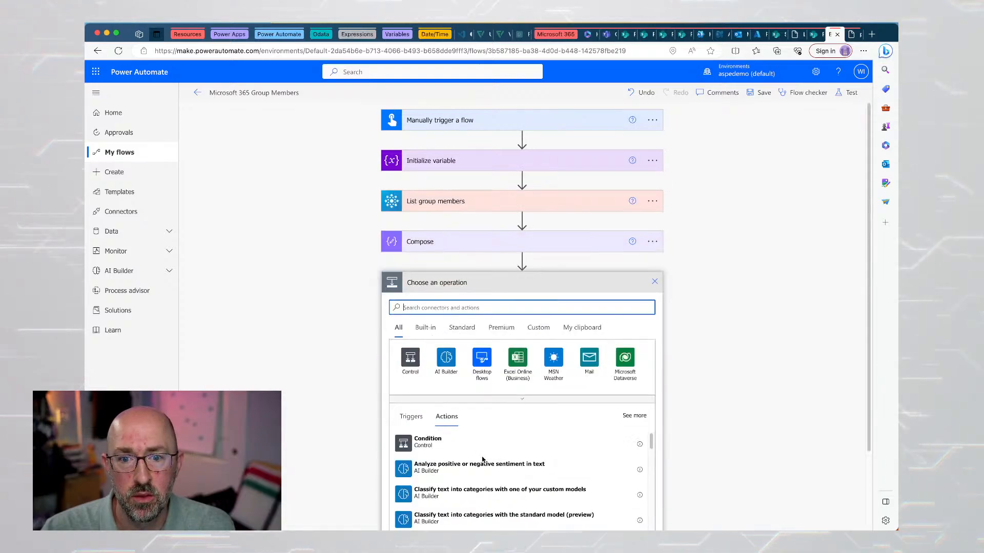
type("varia")
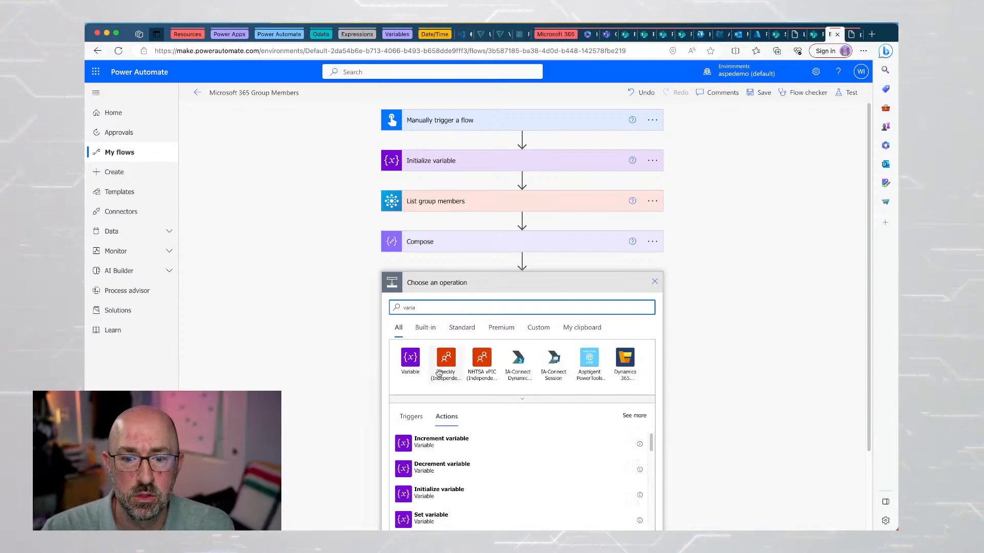
scroll(439, 373, "down", 1)
scroll(439, 373, "down", 2)
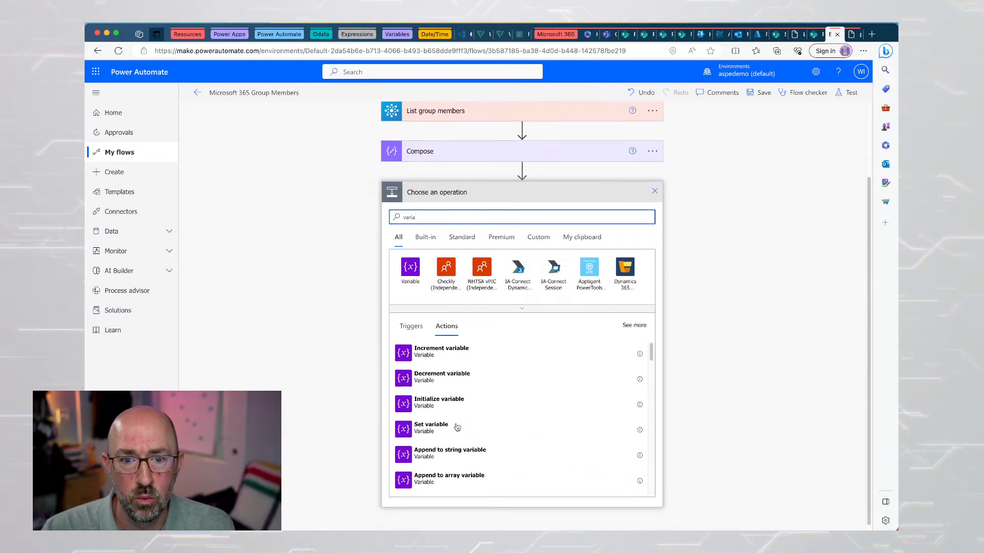
left_click(459, 455)
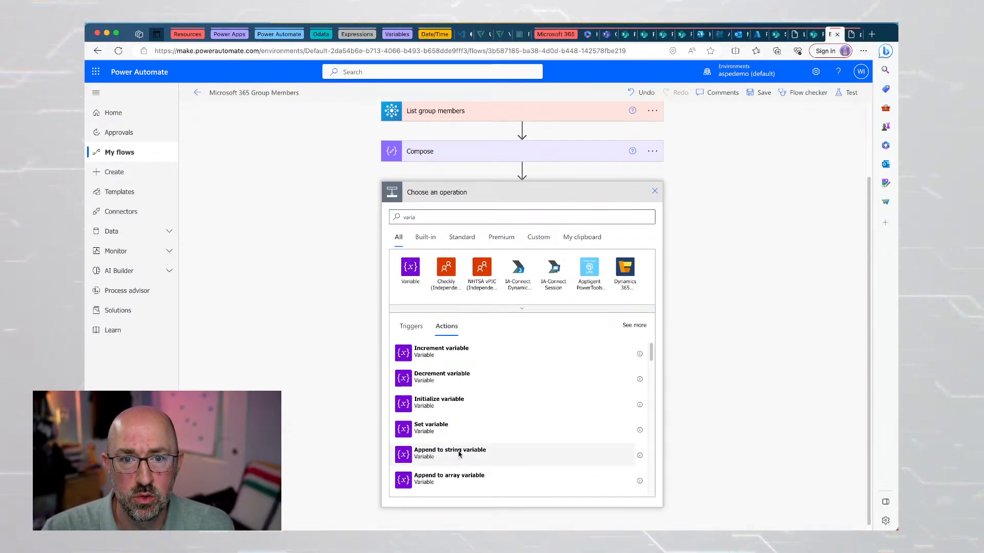
left_click(485, 305)
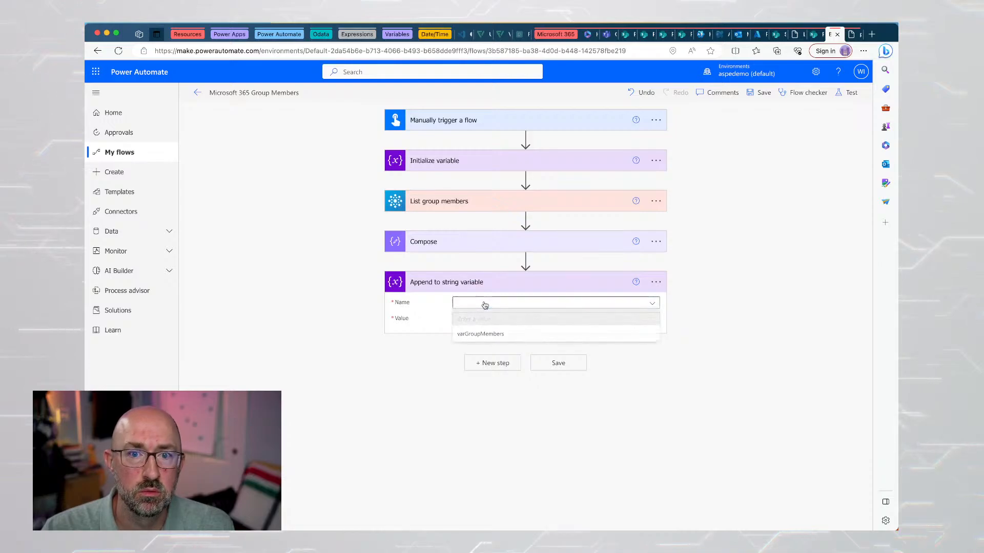
left_click(502, 333)
Try the value output of List group members as the appended value, and remove it again.
left_click(511, 319)
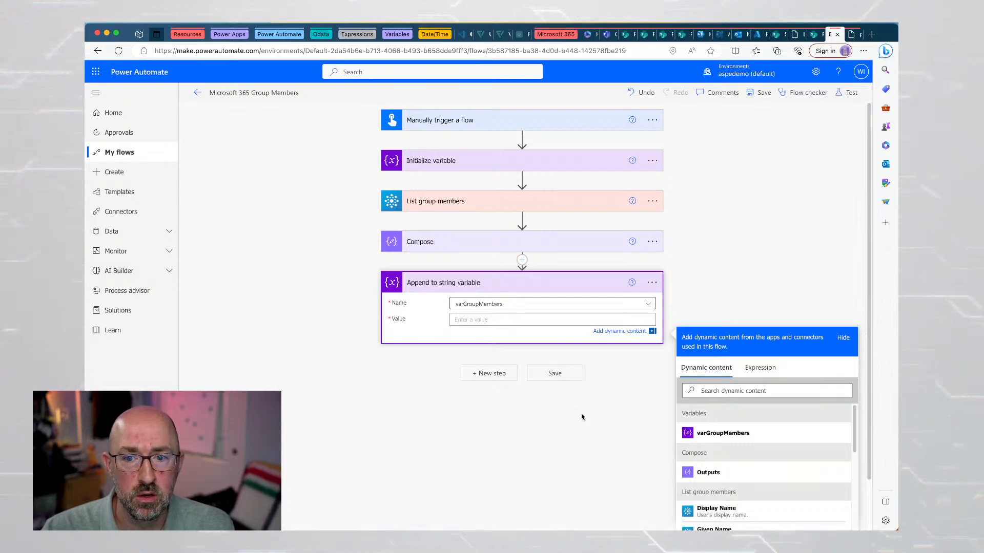
scroll(617, 479, "down", 2)
scroll(771, 441, "down", 1)
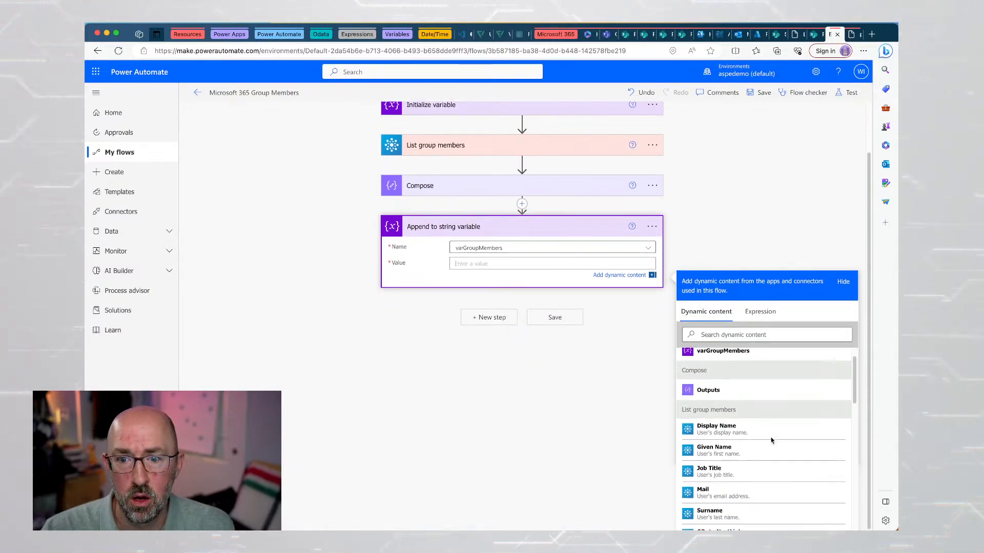
scroll(771, 441, "down", 6)
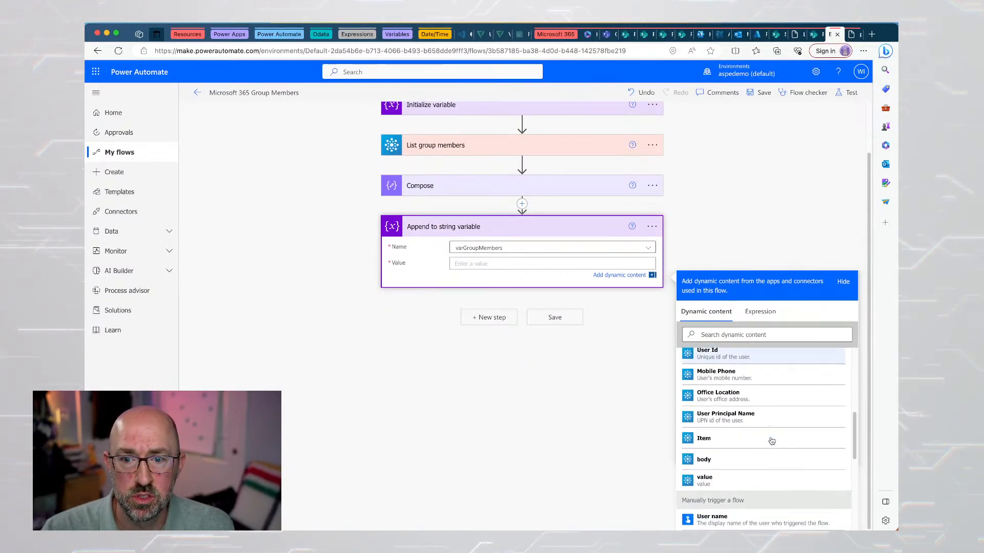
scroll(771, 440, "down", 1)
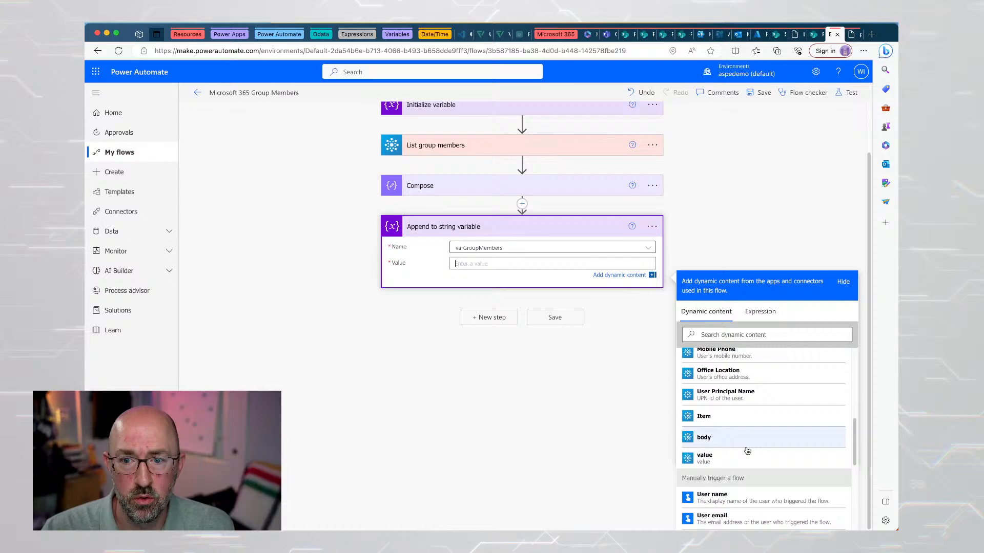
left_click(718, 462)
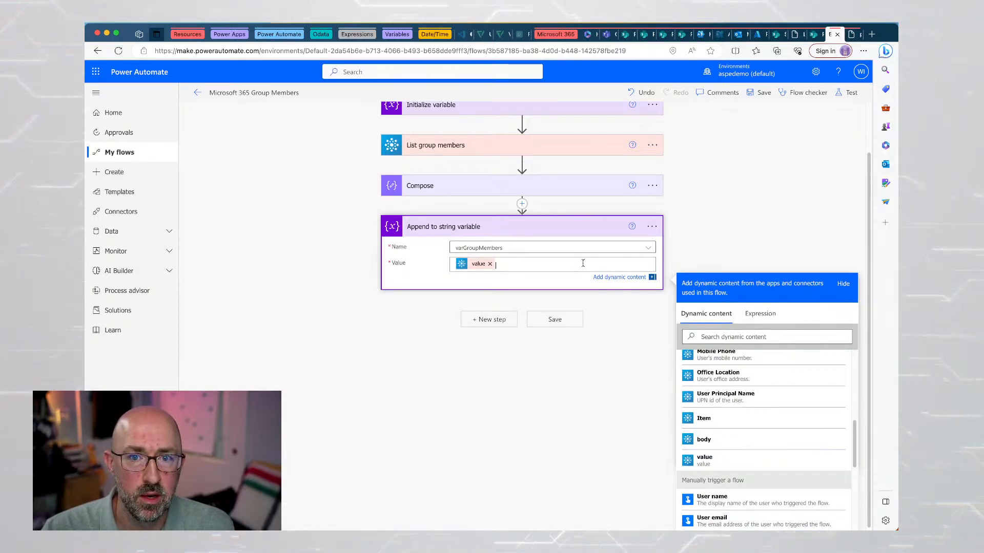
left_click(602, 315)
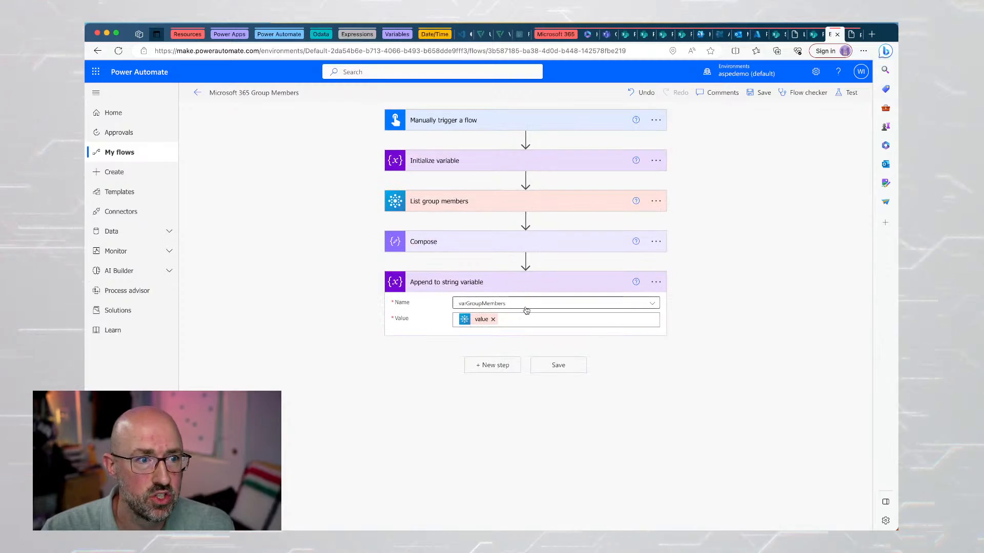
left_click(494, 320)
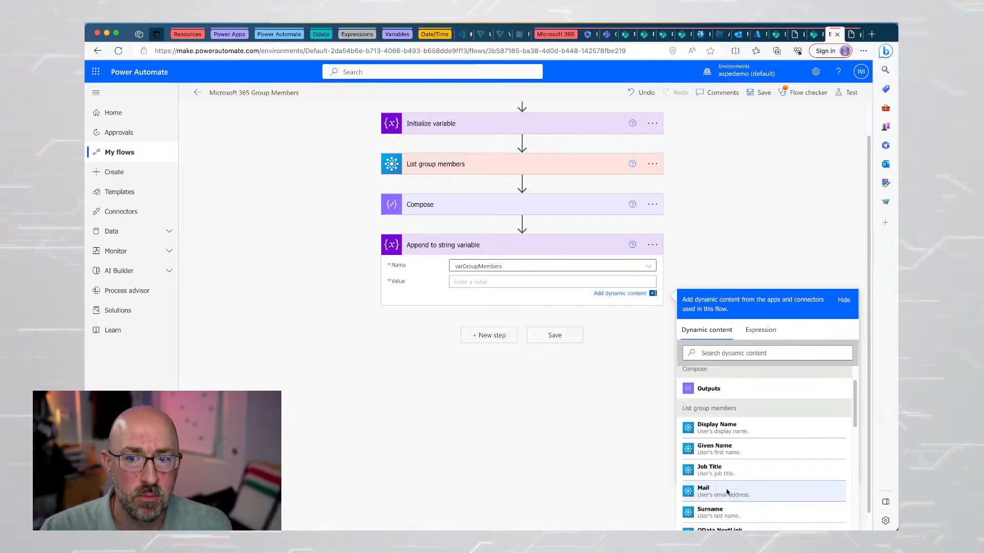
Append each member's Mail from List group members to varGroupMembers, and expand the append action inside Apply to each.
left_click(729, 492)
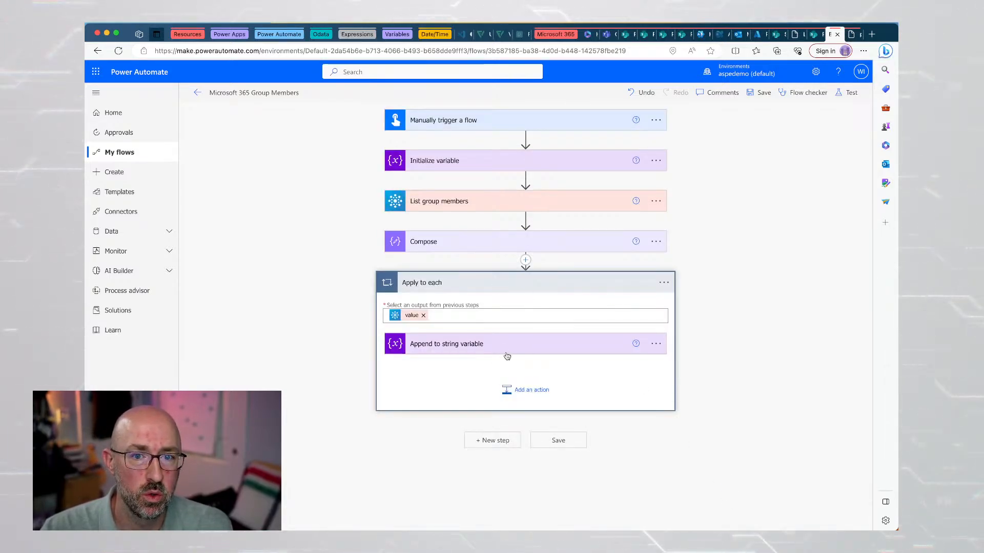
left_click(507, 353)
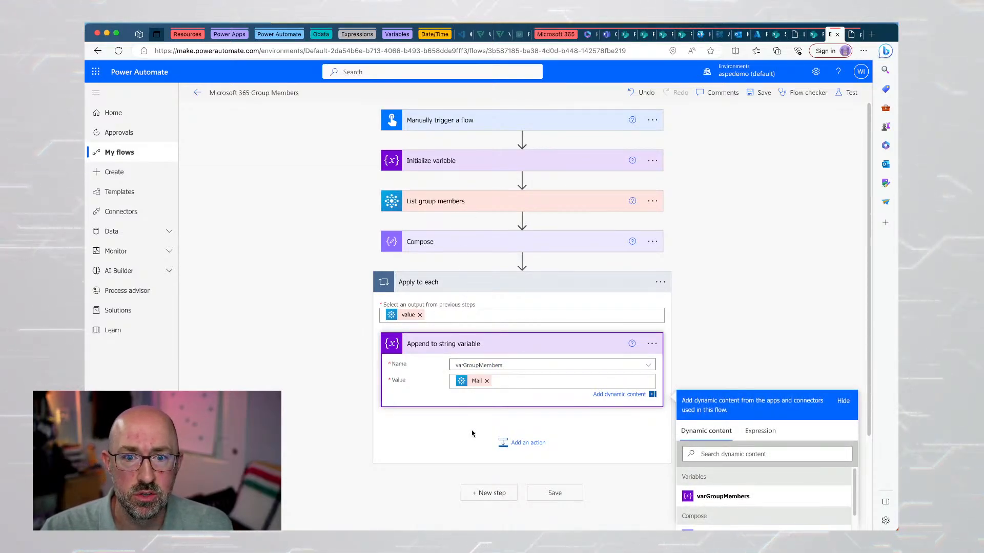
scroll(422, 474, "down", 1)
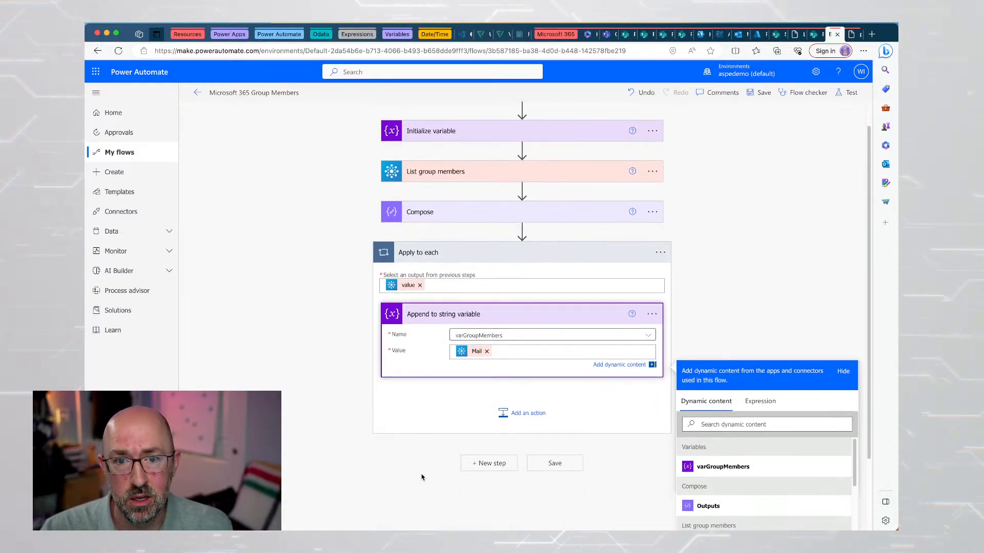
Save the Microsoft 365 Group Members flow and run a manual test of it.
left_click(555, 463)
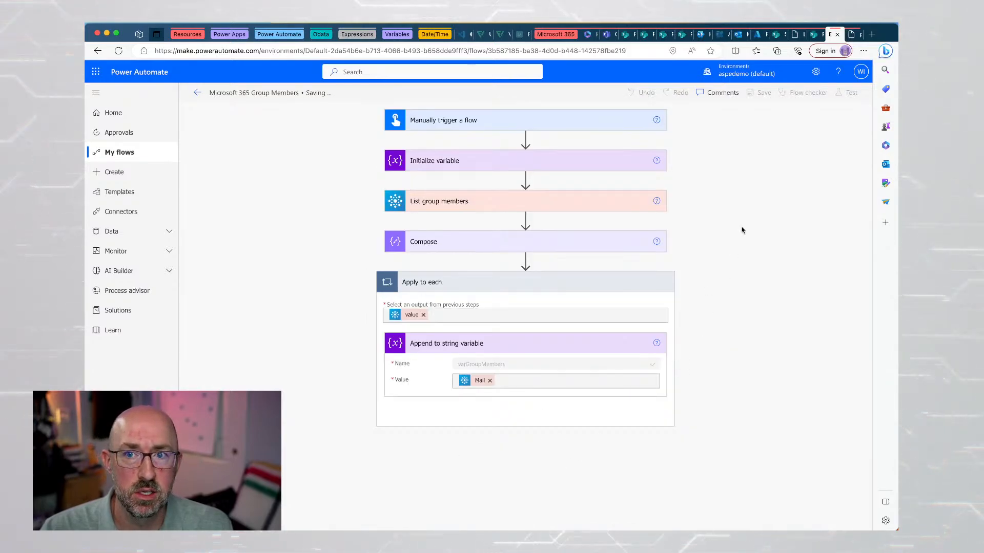
left_click(844, 92)
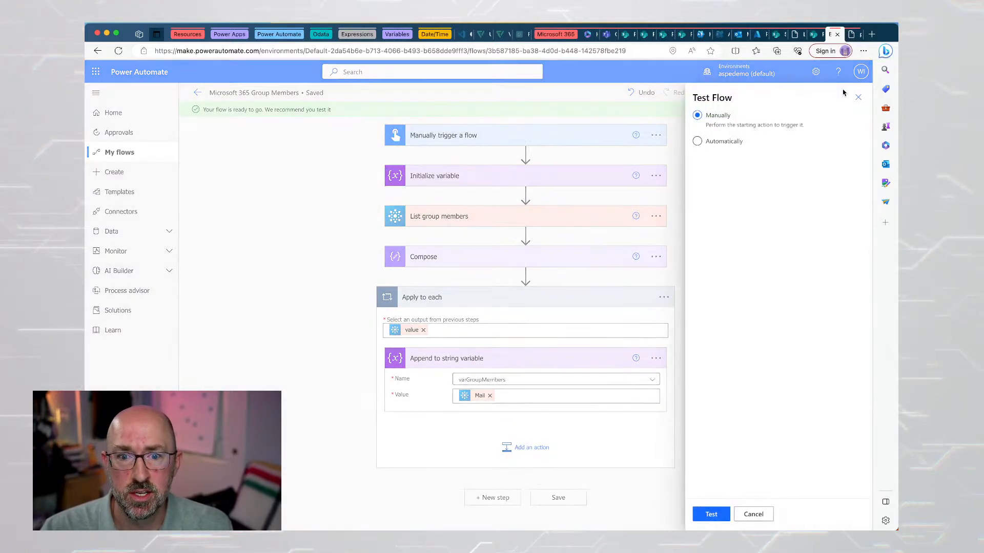
left_click(710, 516)
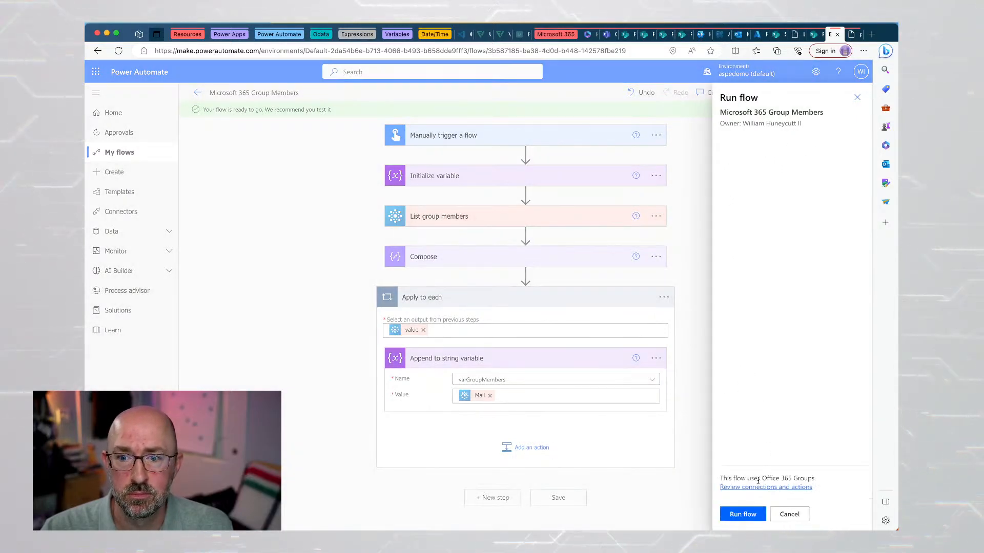
left_click(742, 513)
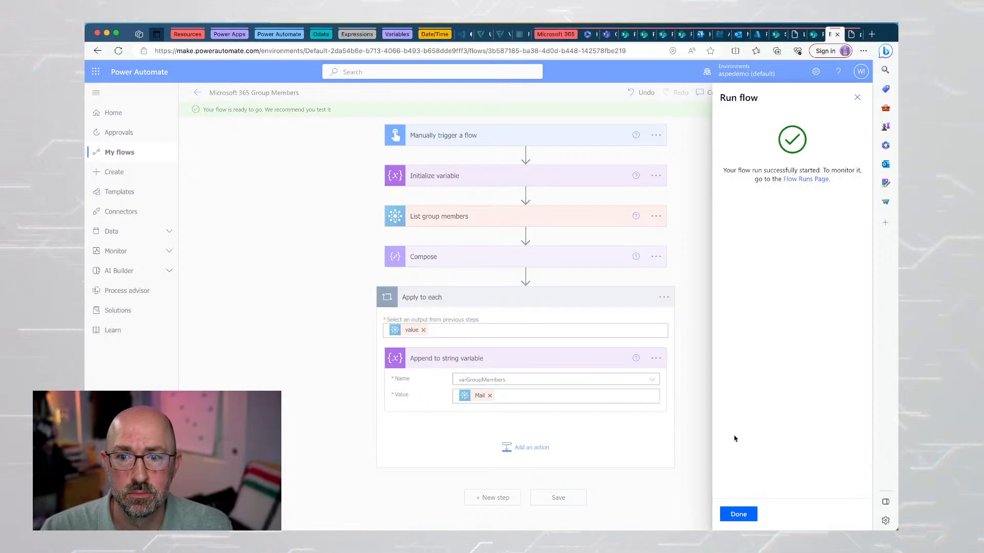
left_click(742, 514)
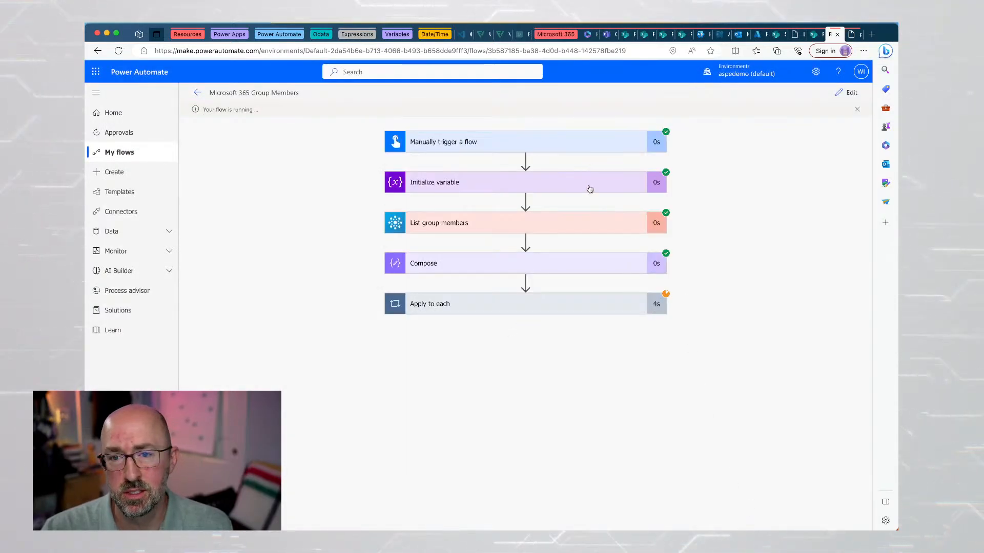
Examine the Compose count and the values appended in the first three Apply to each iterations, including the third iteration's raw inputs.
left_click(589, 261)
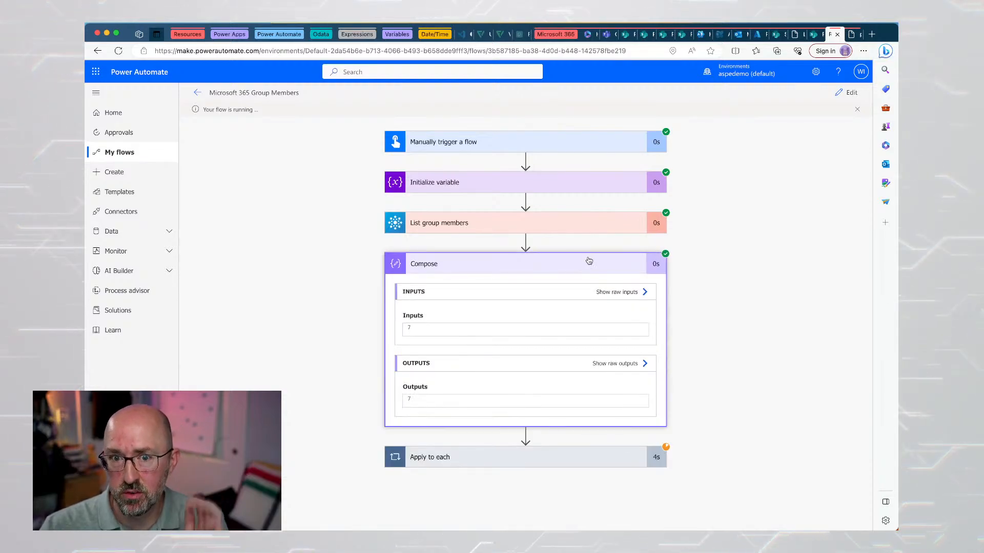
left_click(585, 462)
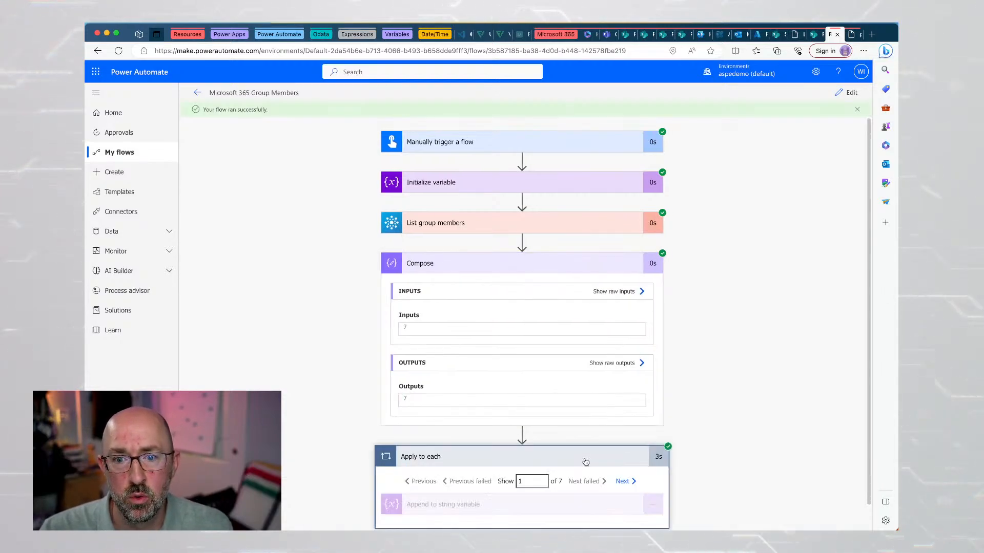
scroll(587, 466, "down", 1)
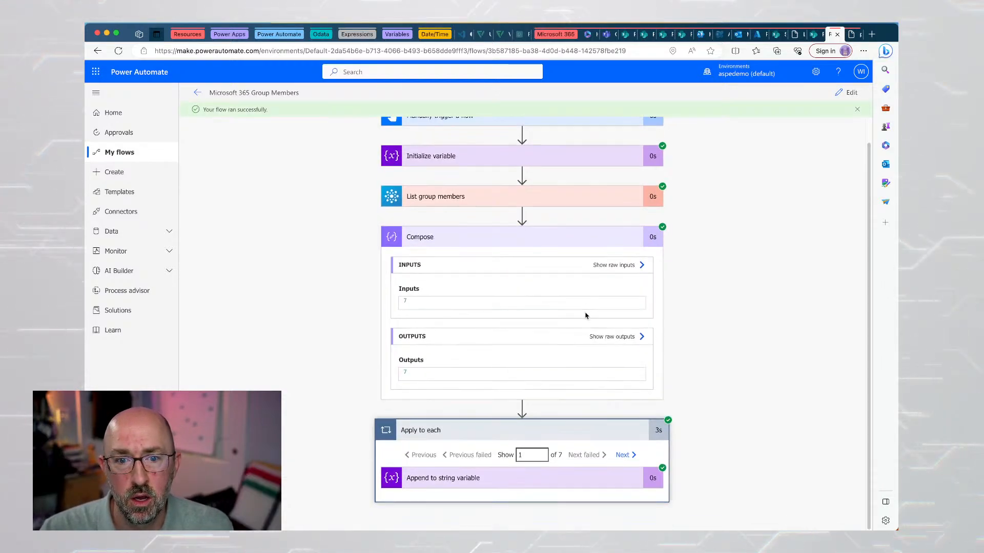
left_click(590, 484)
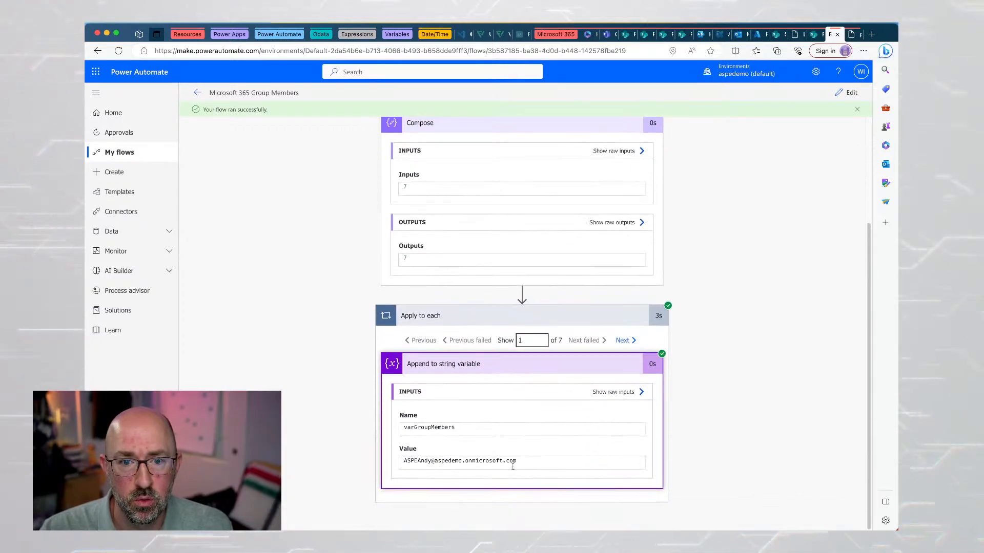
left_click(623, 341)
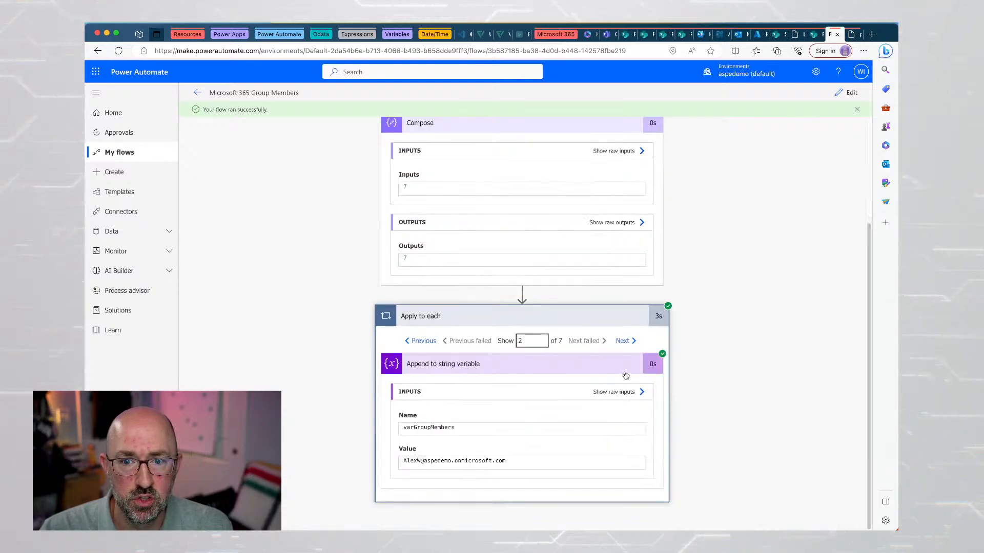
left_click(624, 341)
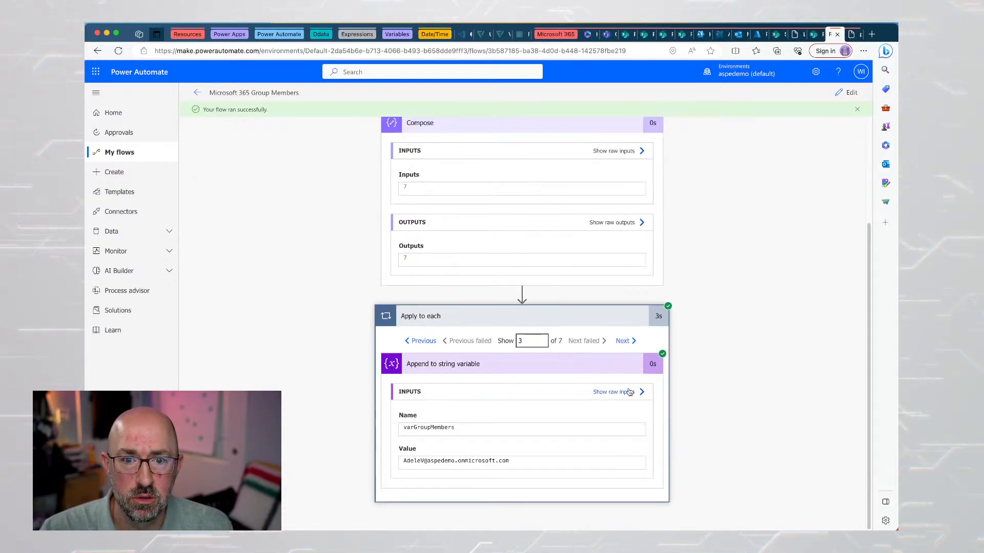
left_click(629, 393)
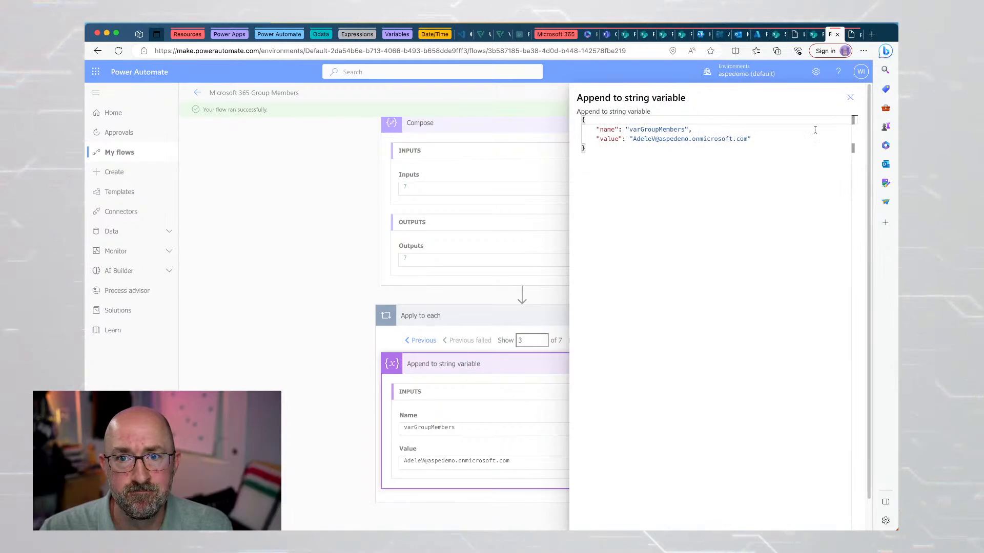
Close the raw inputs, return the Microsoft 365 Group Members flow to editing, and save it.
left_click(850, 98)
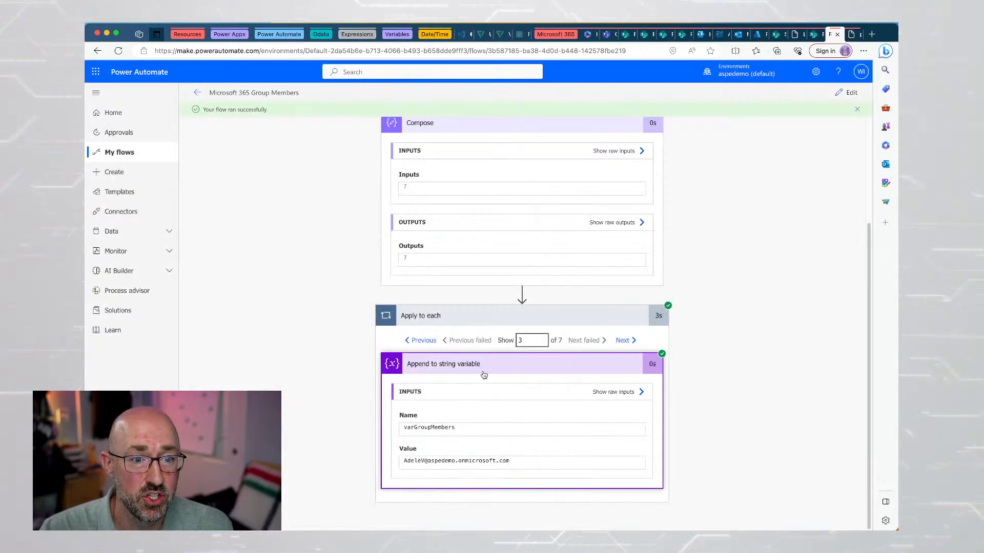
left_click(846, 93)
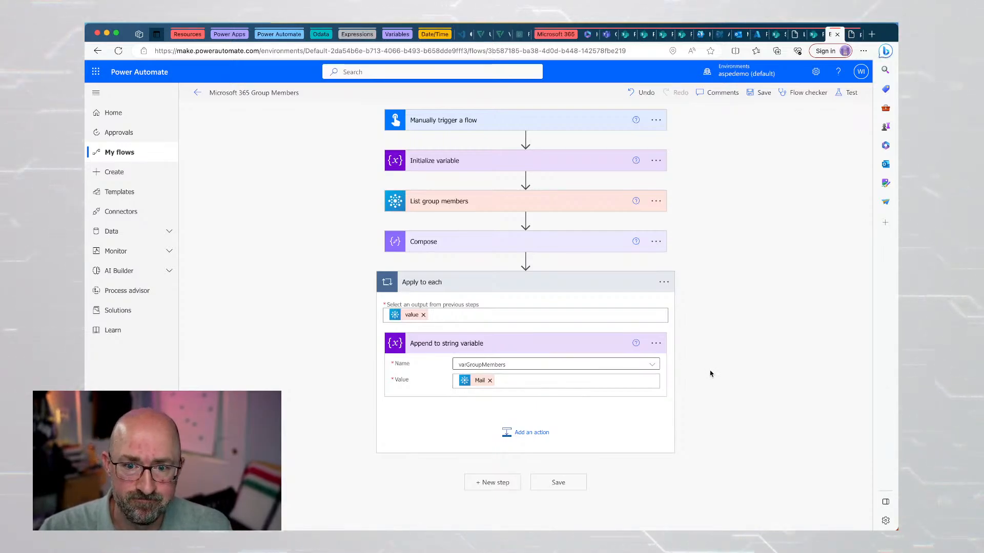
left_click(569, 483)
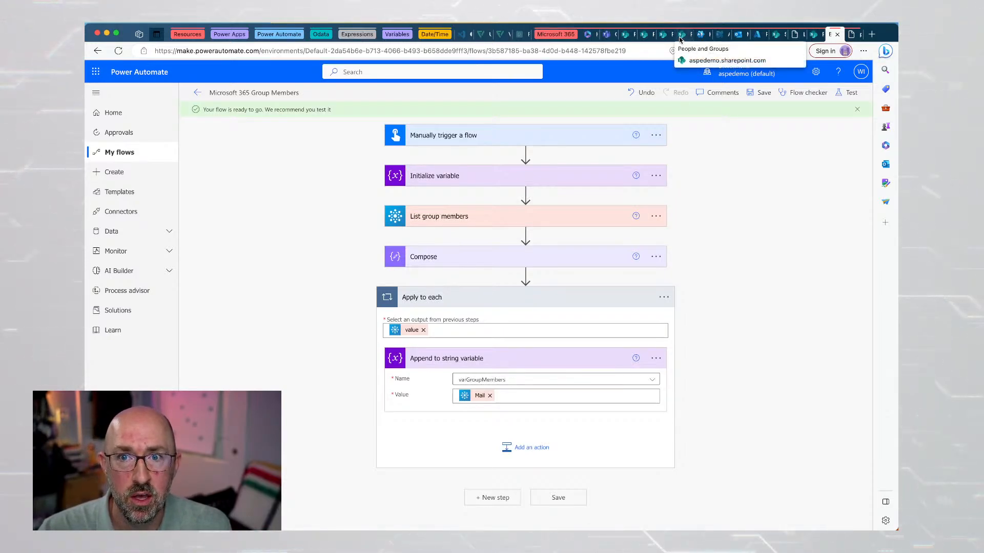
Switch to the Power Automate Champions SharePoint site and examine its site owners, members and visitors permissions, then close the settings.
left_click(644, 36)
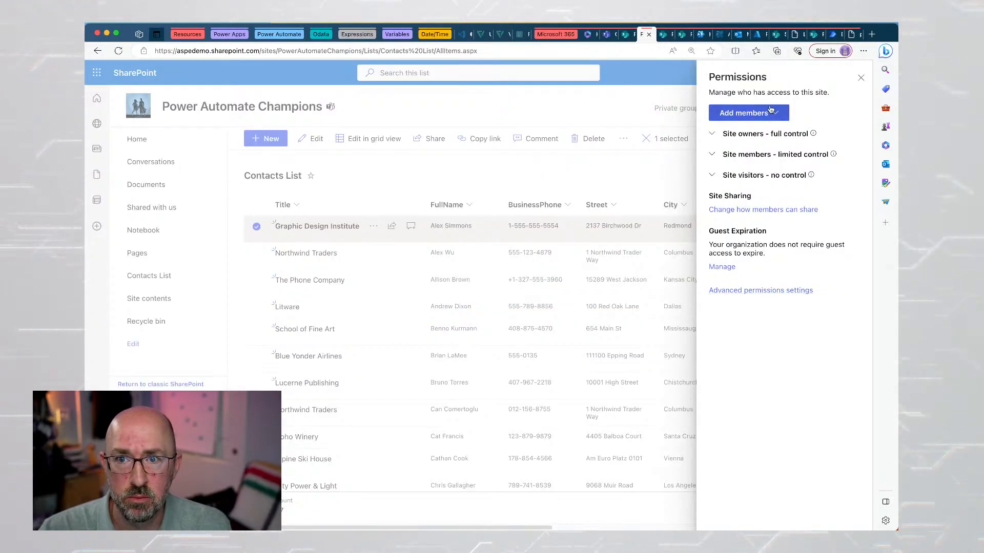
left_click(712, 134)
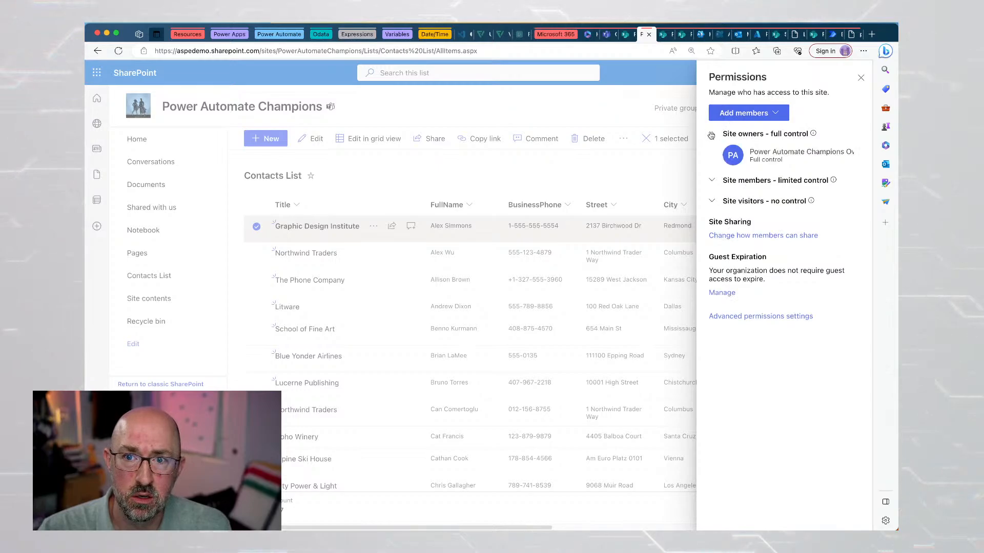
left_click(712, 181)
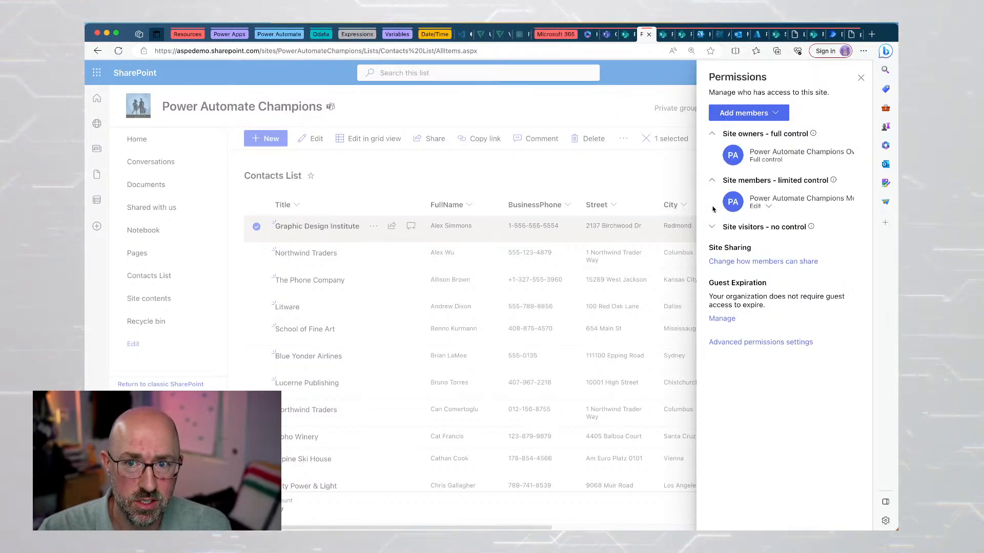
left_click(712, 227)
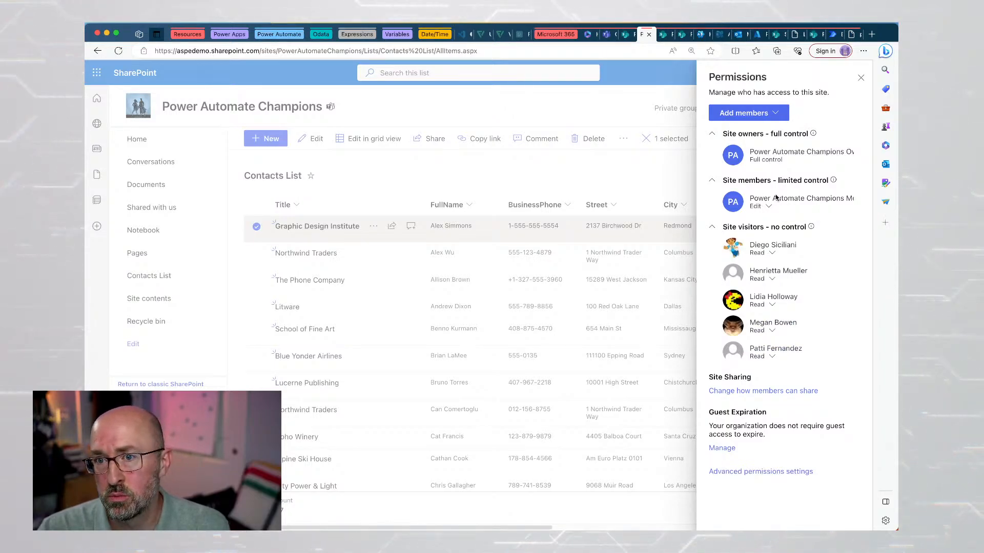
mouse_move(781, 204)
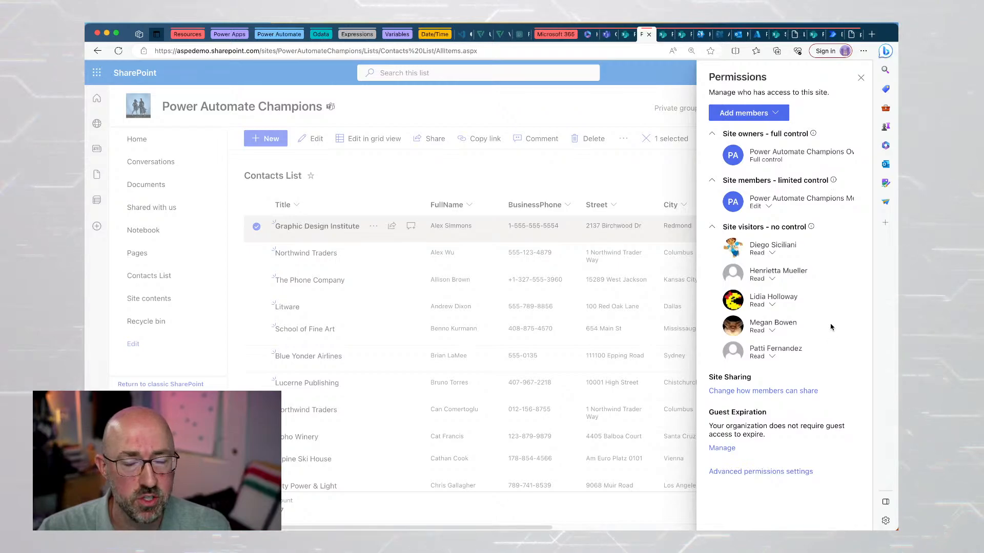
left_click(861, 78)
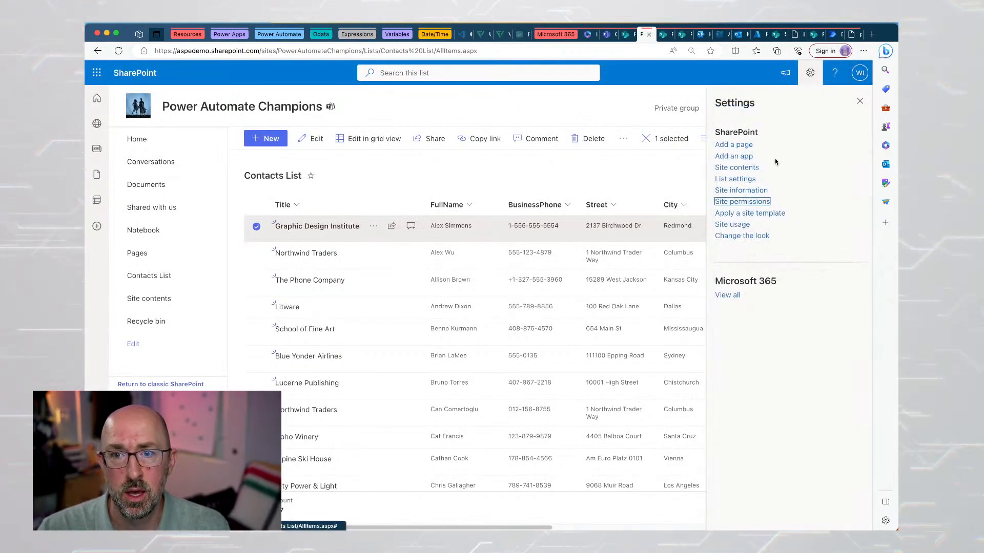
left_click(859, 101)
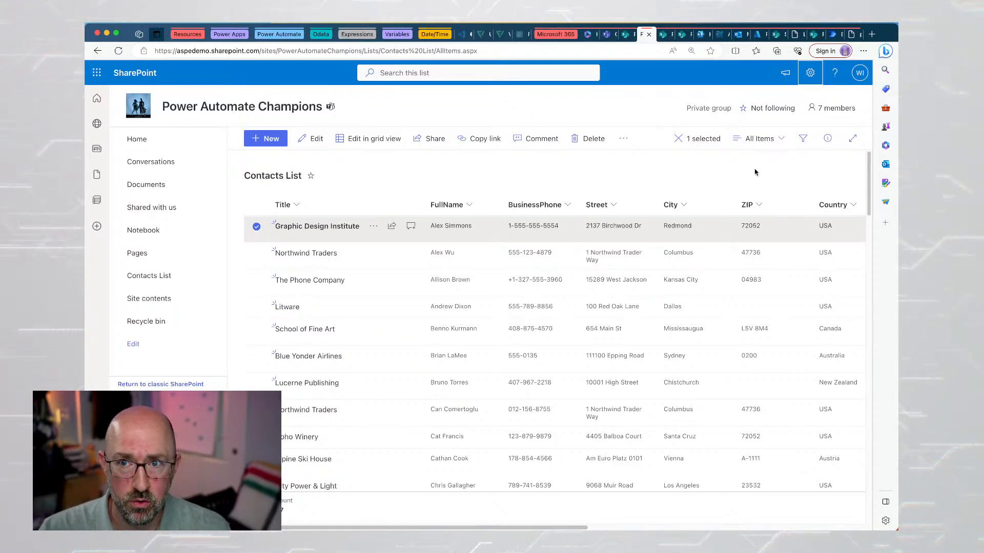
Return to Power Automate and leave the Microsoft 365 Group Members flow for the list of cloud flows.
left_click(830, 35)
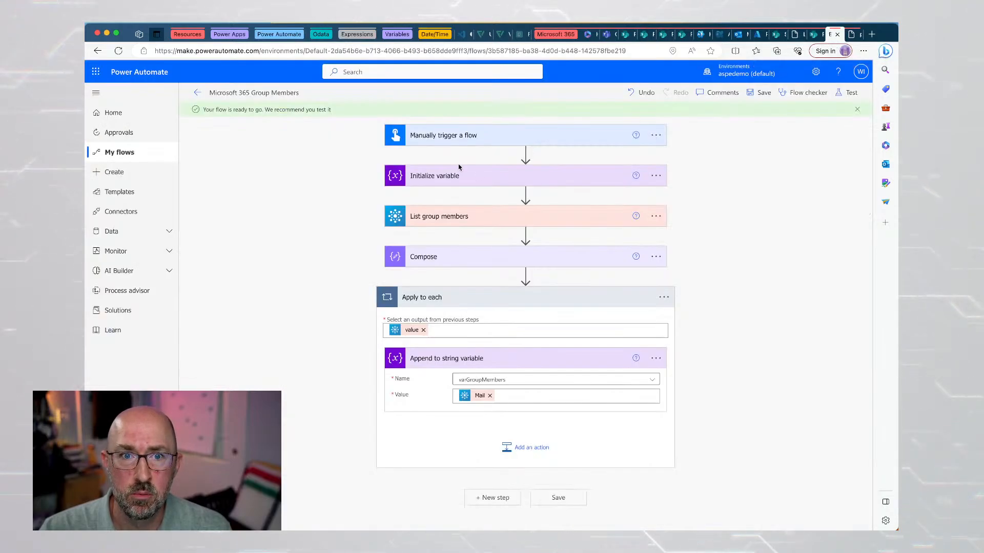
left_click(196, 93)
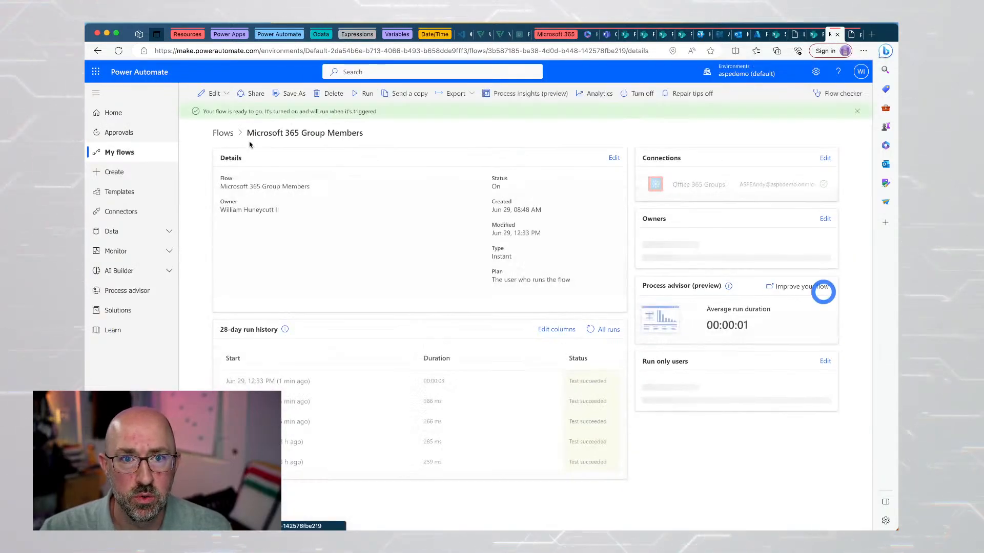
left_click(222, 128)
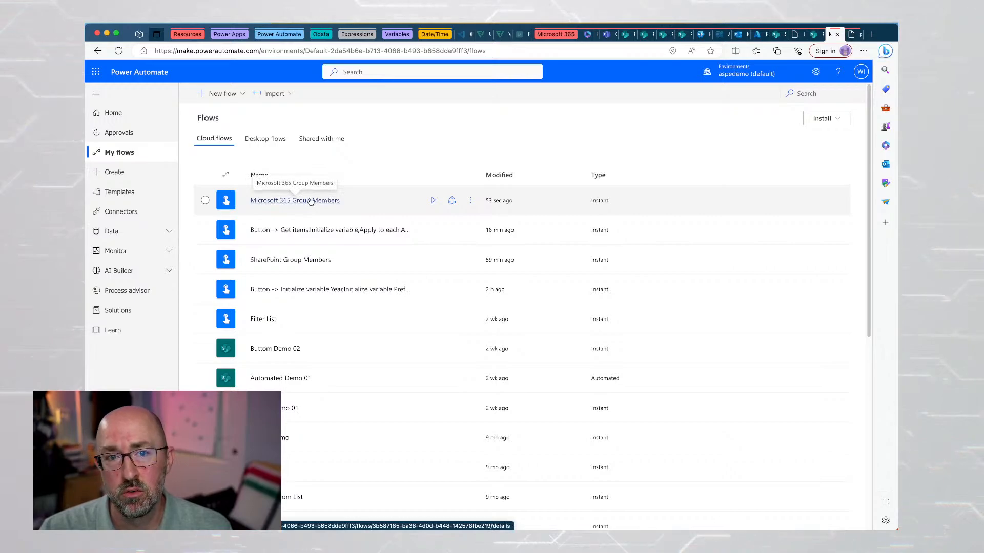
Switch to Microsoft Teams and examine the owners, members and guests of the Power Automate Champions team.
left_click(603, 37)
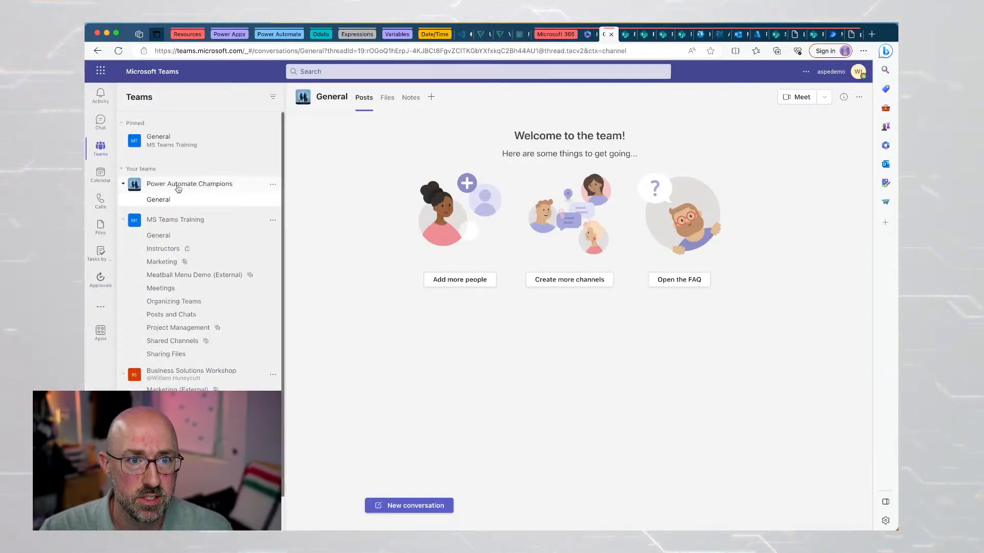
left_click(272, 184)
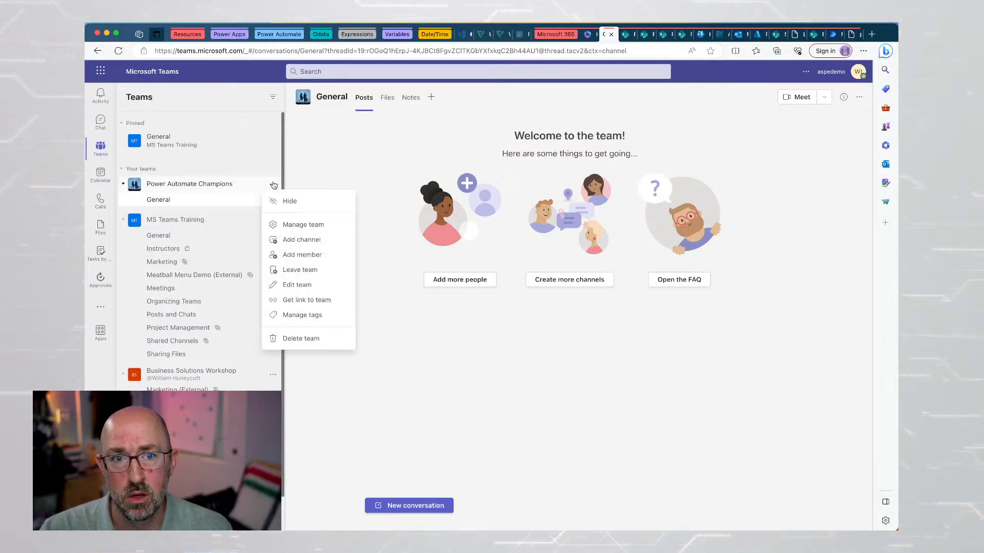
left_click(335, 227)
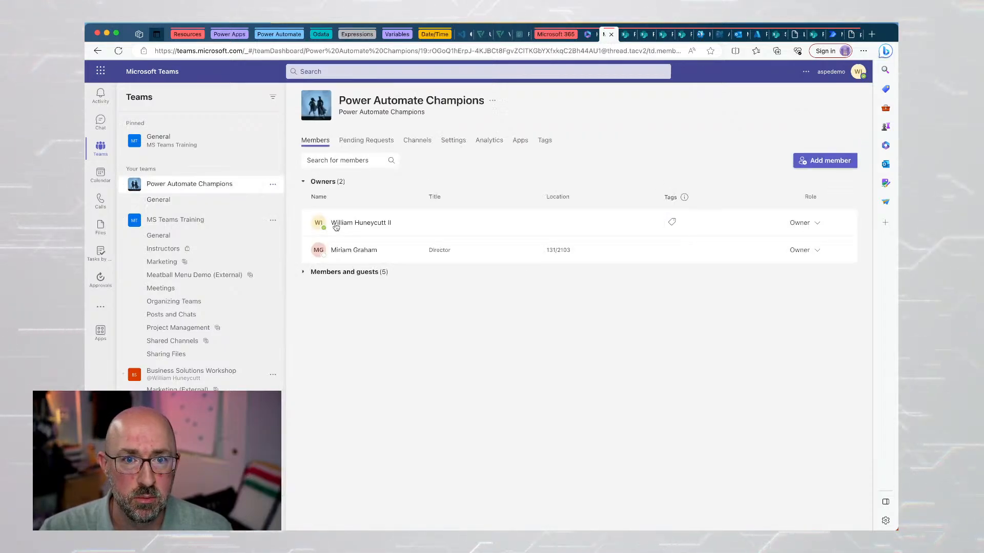
left_click(304, 278)
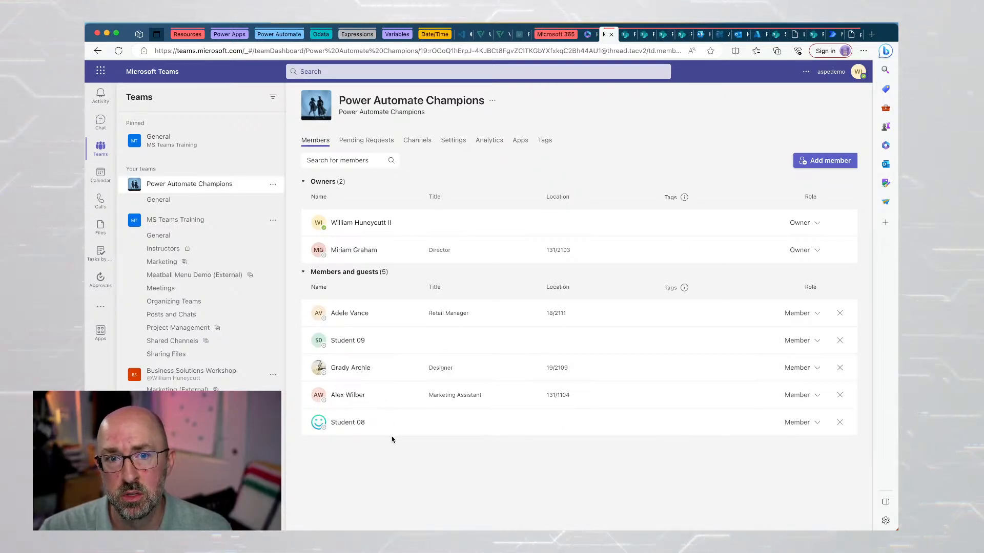
mouse_move(390, 418)
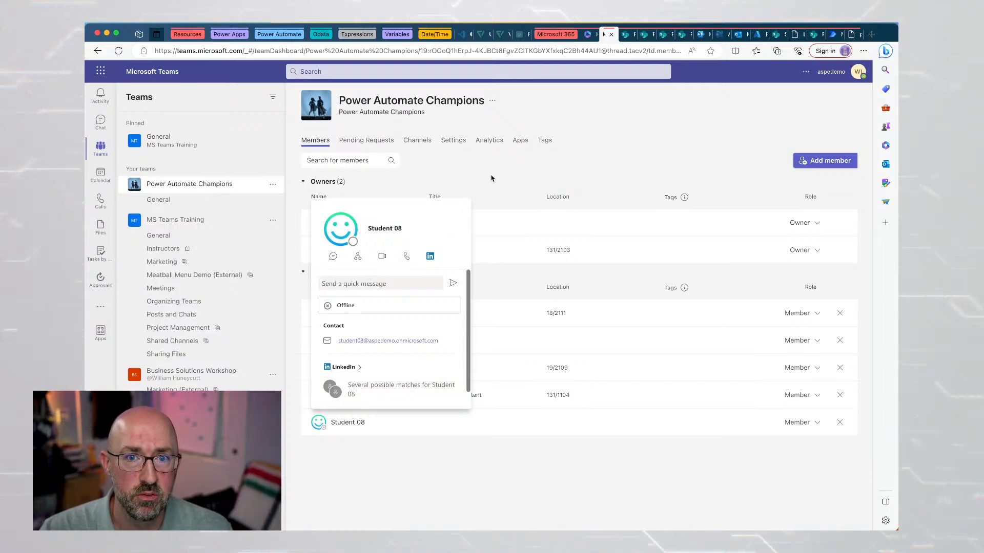
Switch to the Power Automate Champions SharePoint site and view the owners and members groups in its site permissions.
left_click(633, 37)
left_click(812, 76)
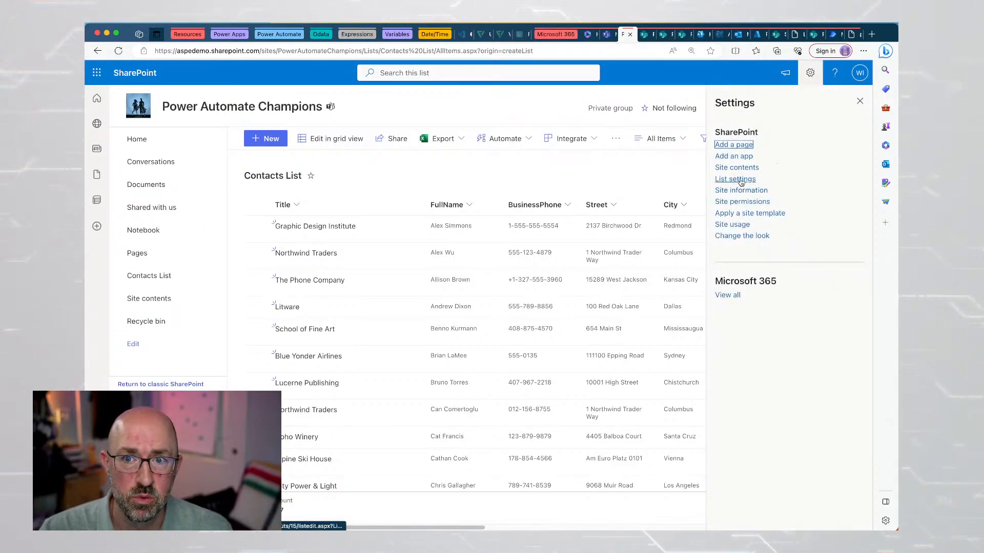
left_click(742, 202)
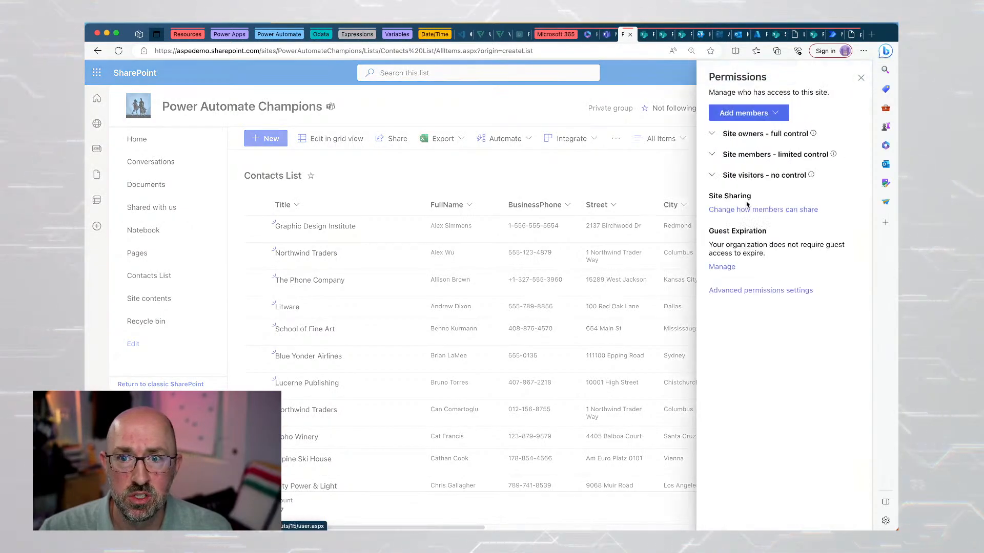
left_click(713, 135)
left_click(713, 180)
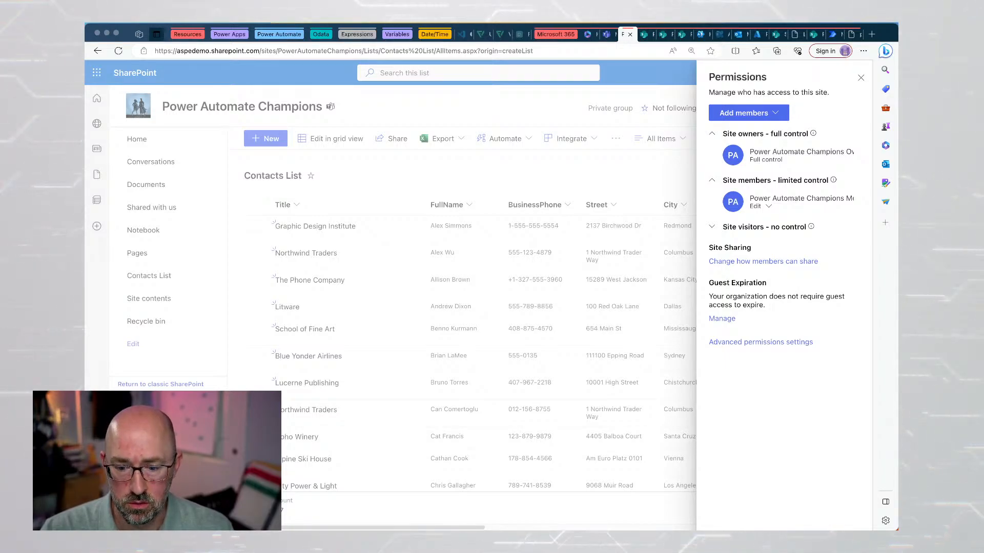
left_click(861, 77)
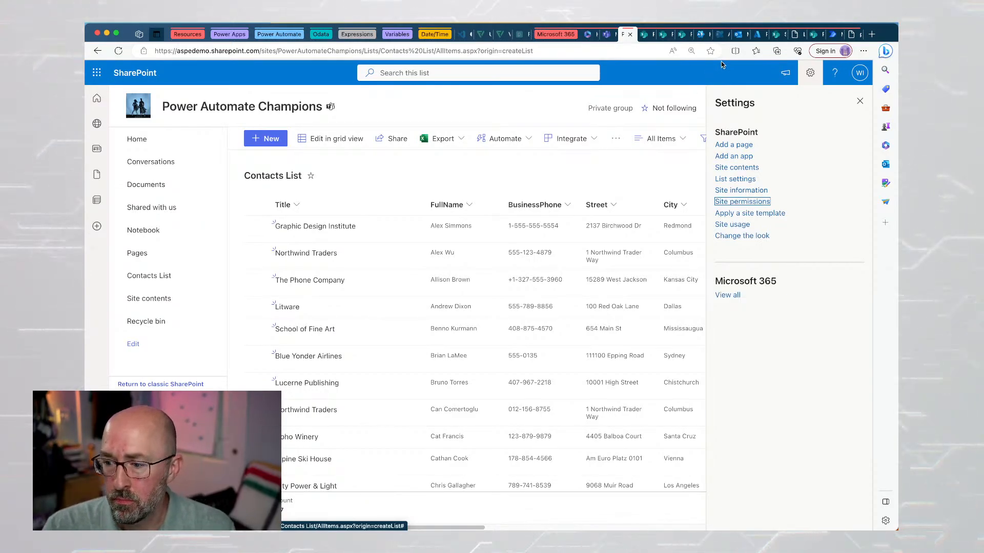
left_click(859, 101)
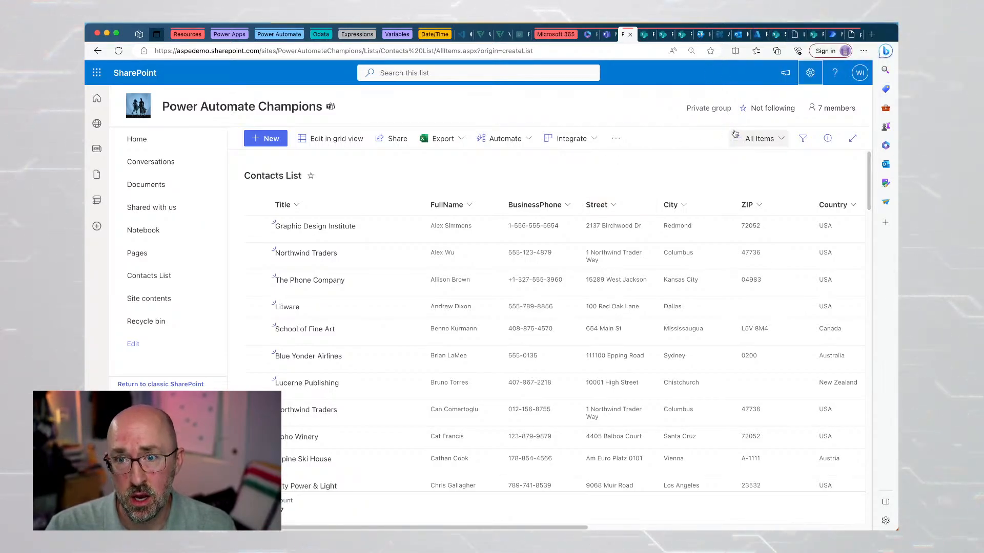
Reopen the site permissions to check the site members and site owners groups again, and close the settings.
left_click(810, 73)
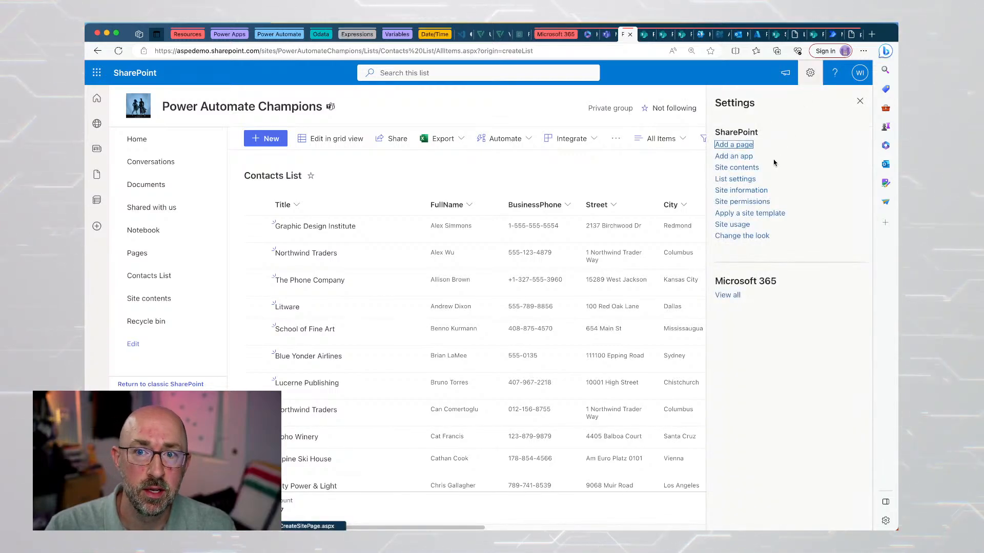
left_click(744, 201)
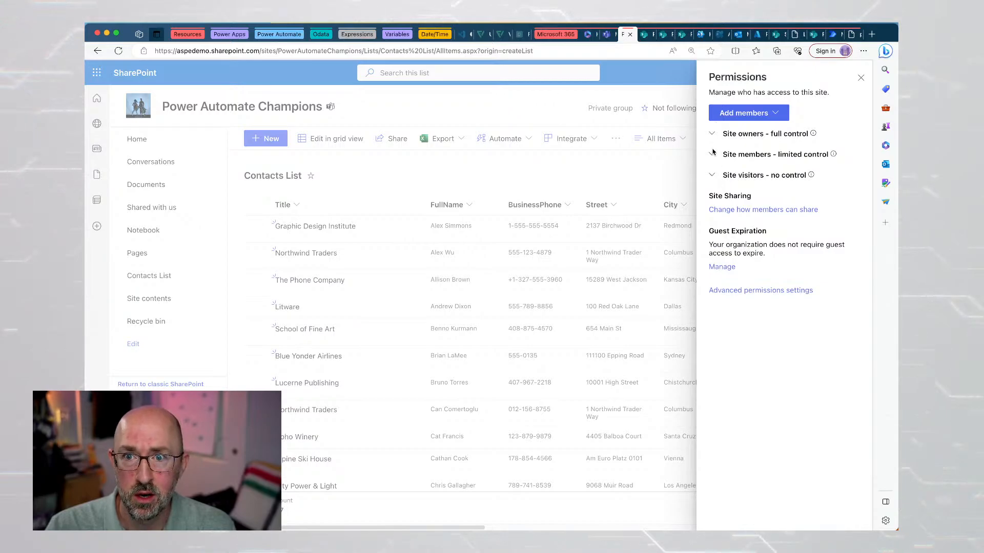
left_click(712, 155)
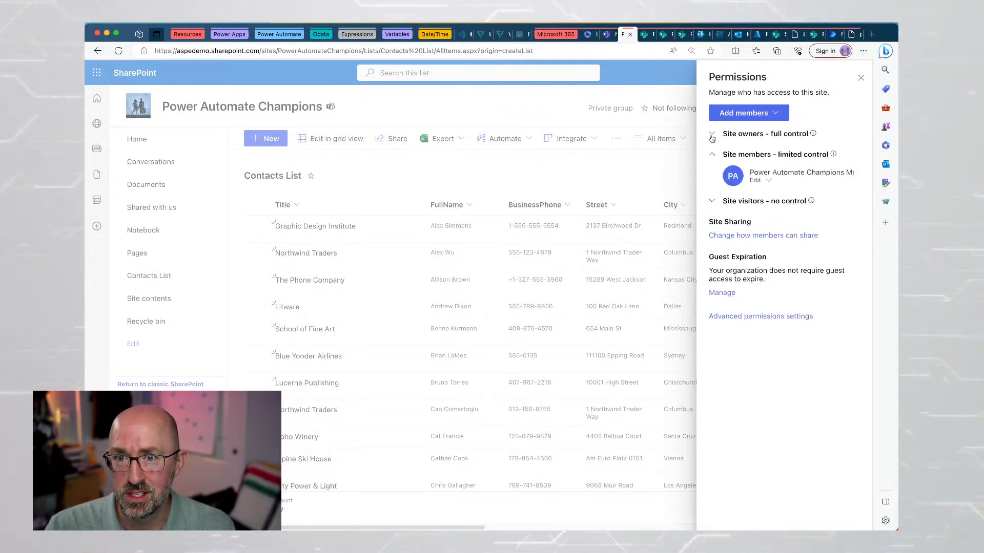
left_click(712, 133)
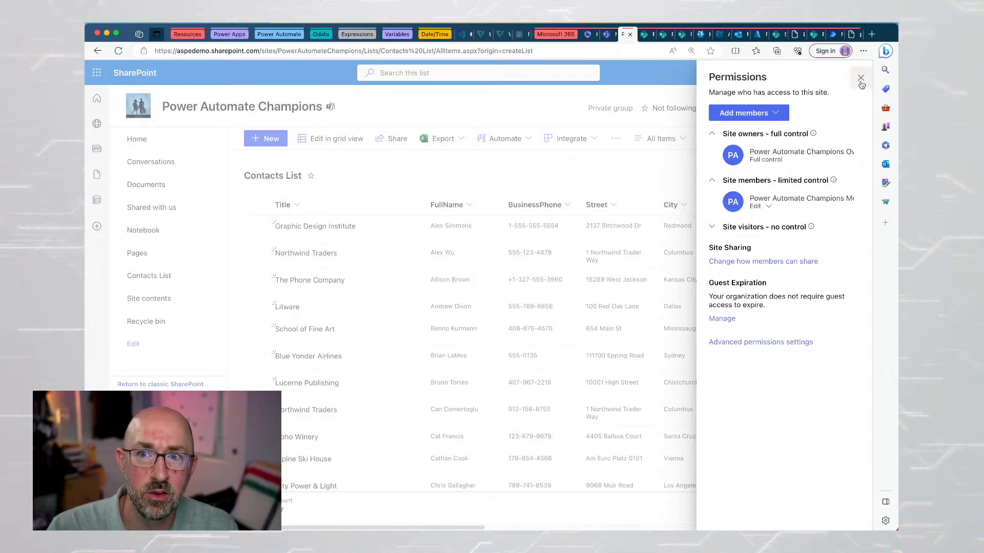
left_click(860, 77)
left_click(859, 101)
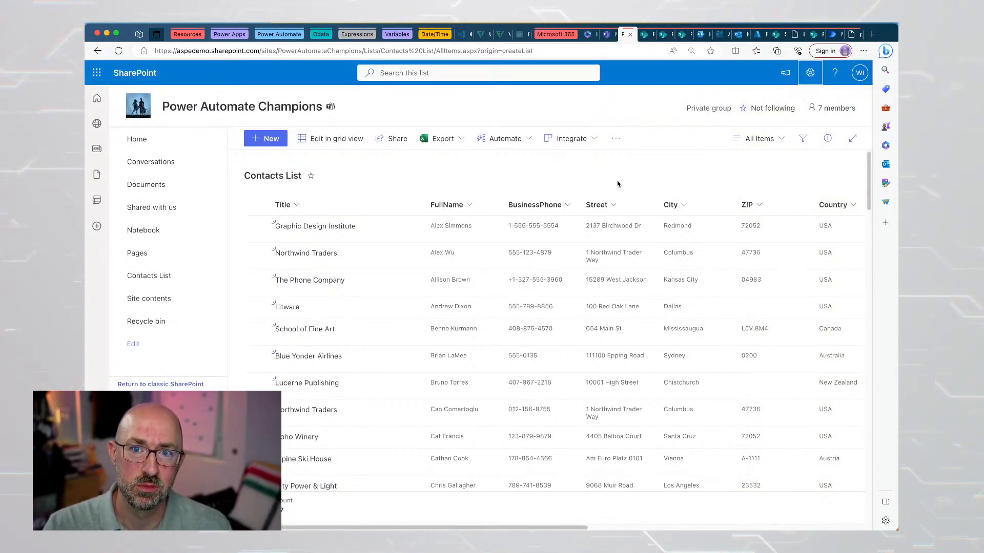
Switch to Power Automate and create an instant cloud flow with the Manually trigger a flow trigger, leaving its name blank.
left_click(831, 37)
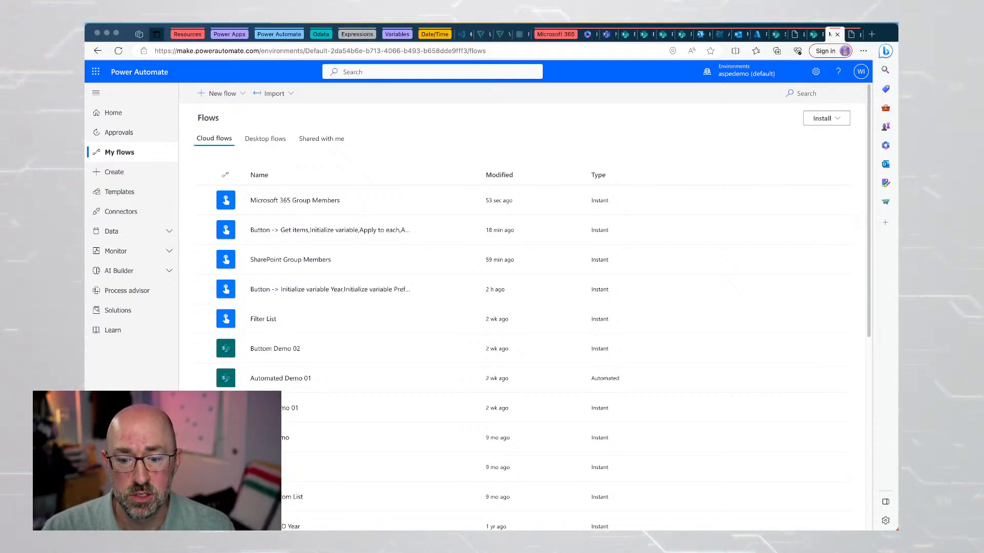
left_click(639, 128)
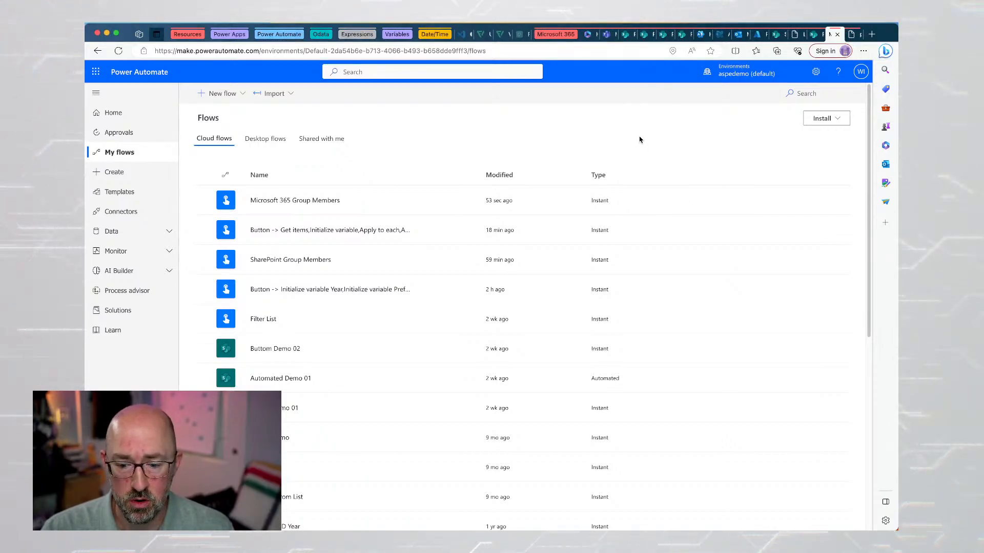
left_click(234, 97)
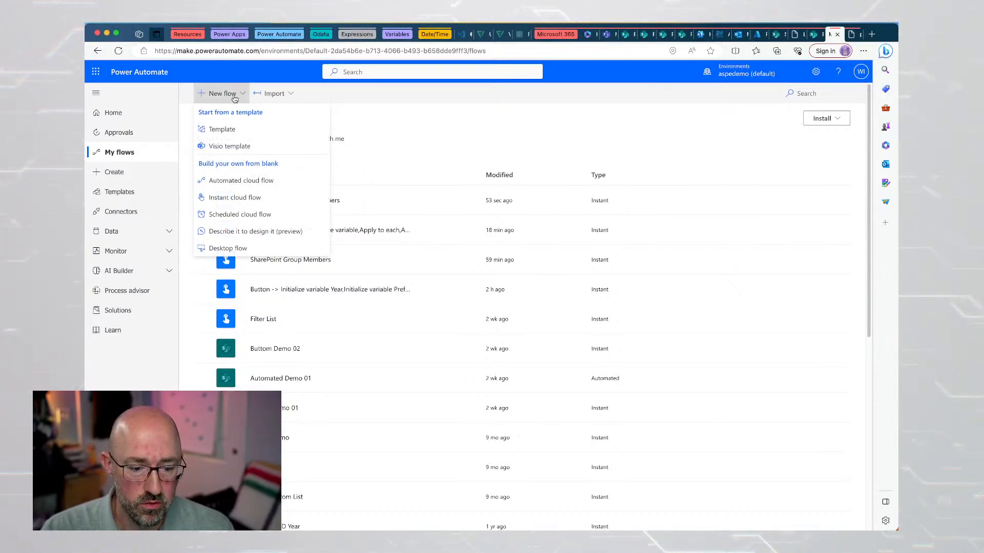
left_click(246, 198)
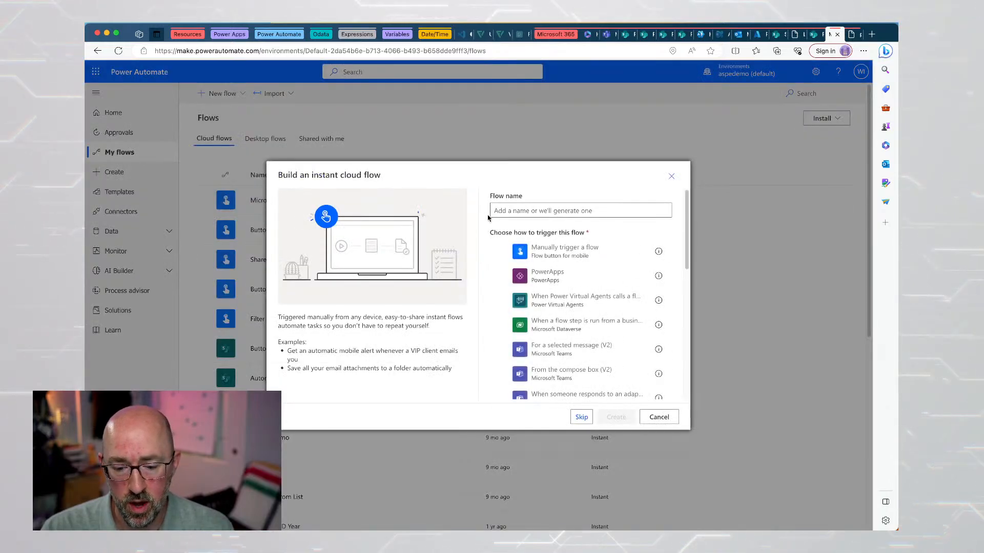
left_click(567, 249)
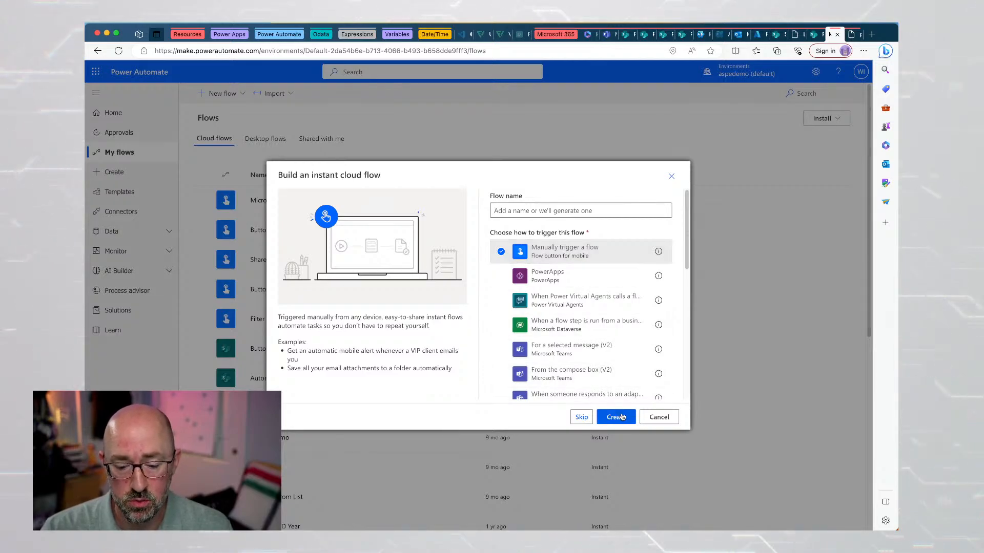
left_click(621, 417)
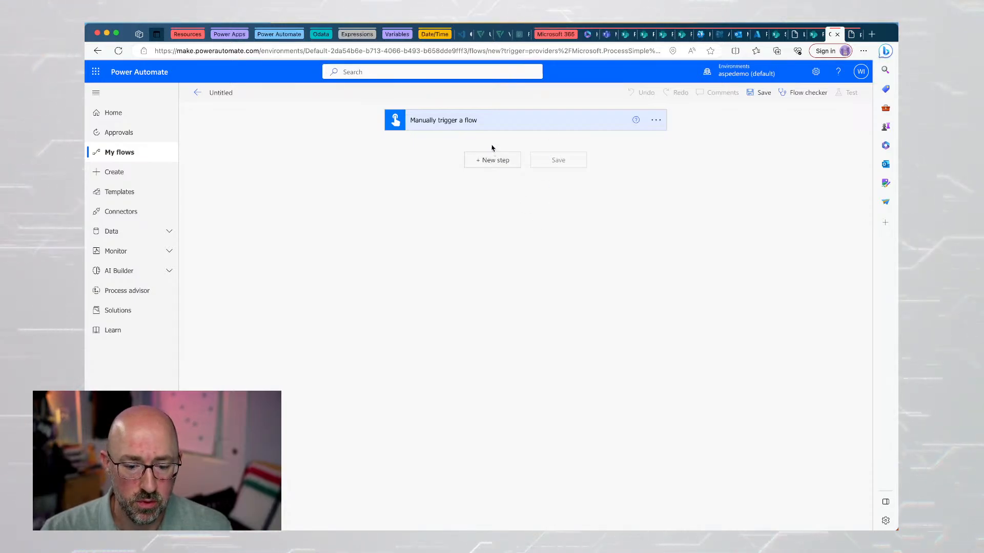
Add the Viva Engage Post message action below the manual trigger, finding the connector by searching for viva.
left_click(481, 160)
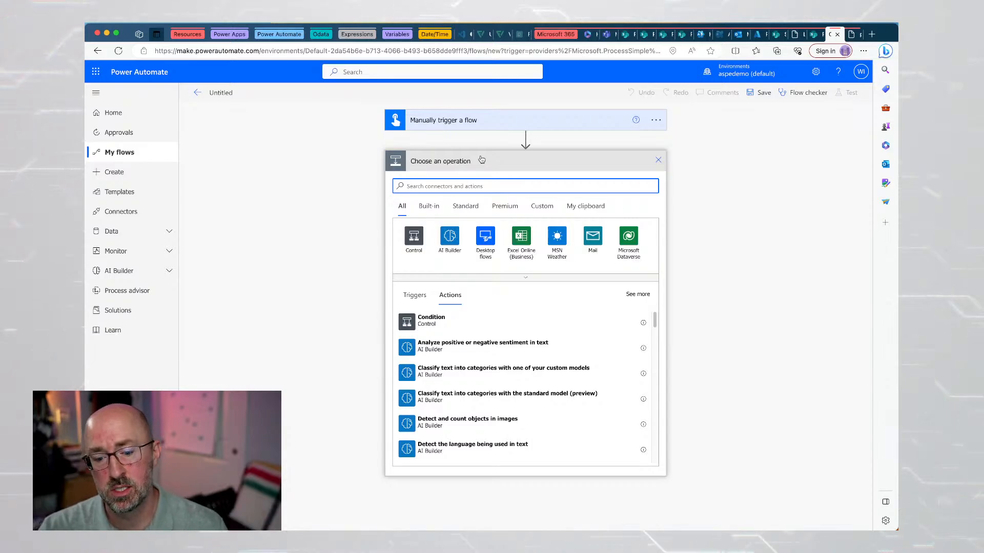
type("viva")
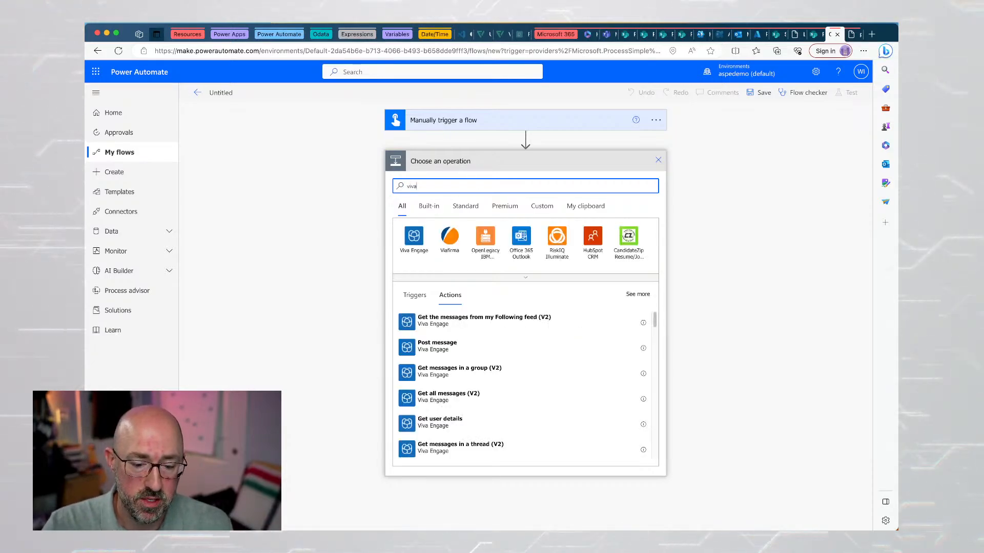
left_click(414, 236)
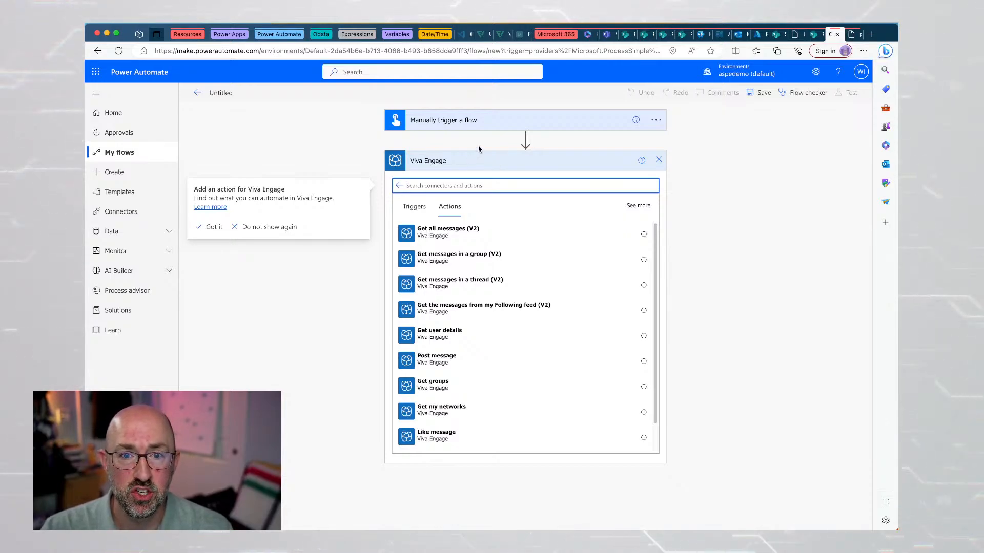
left_click(474, 369)
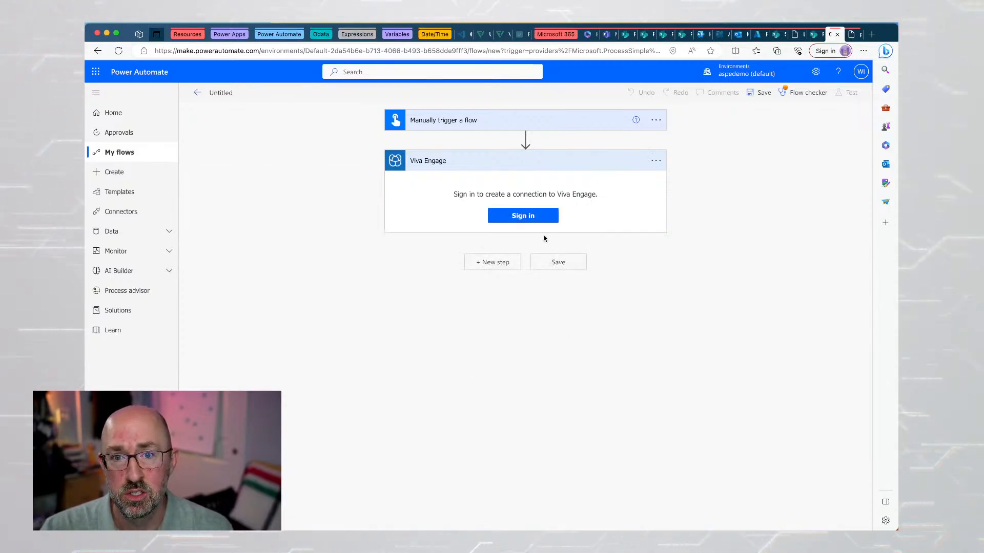
left_click(526, 212)
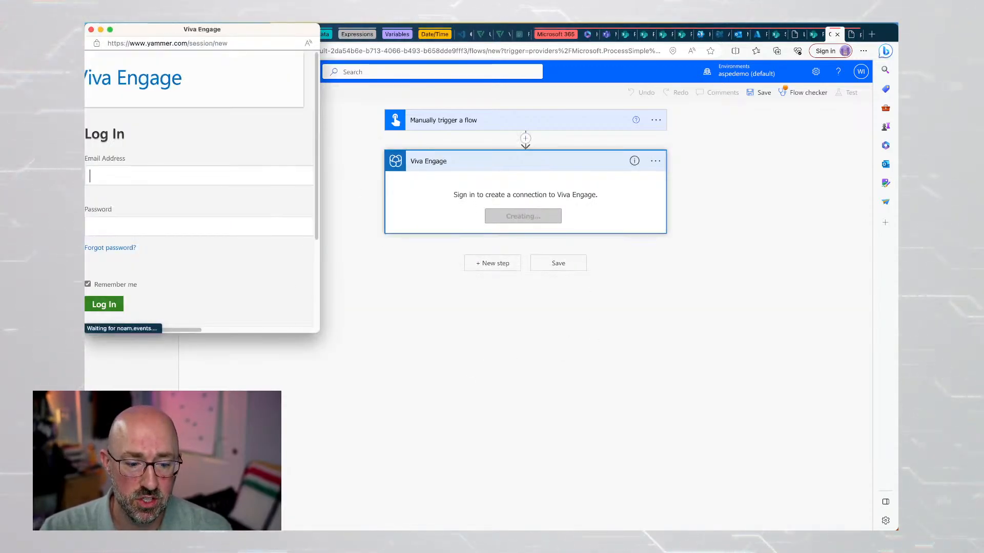
left_click_drag(222, 39, 327, 0)
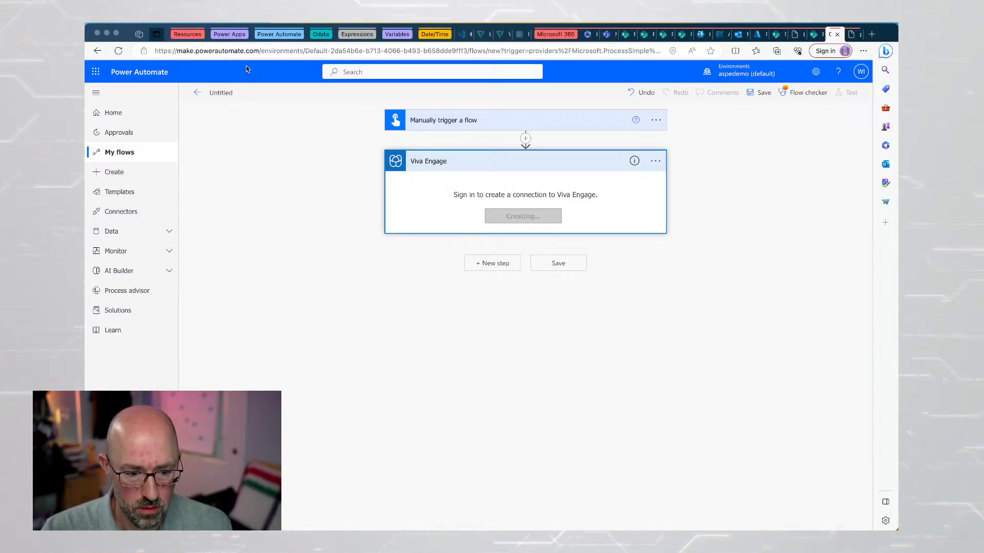
left_click(171, 23)
left_click(180, 30)
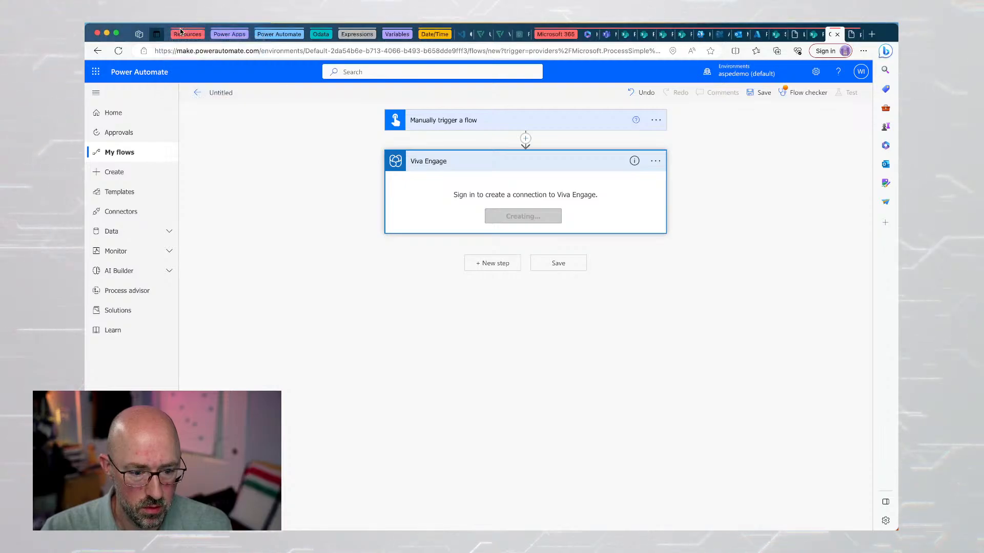
key("super+w")
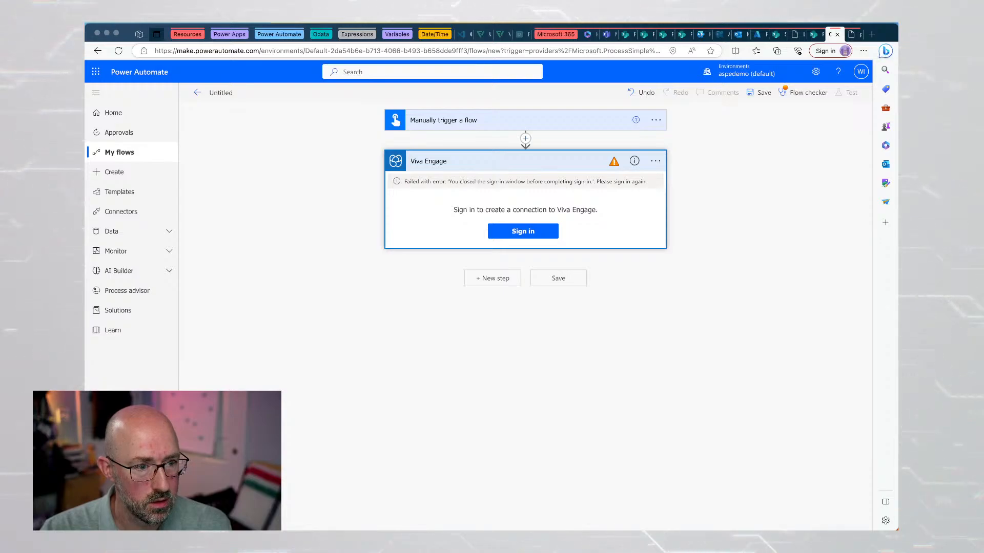
Switch to the screenshot of the Post message 2 action, enlarge it, and examine its group, message text, broadcast and title fields.
mouse_move(461, 528)
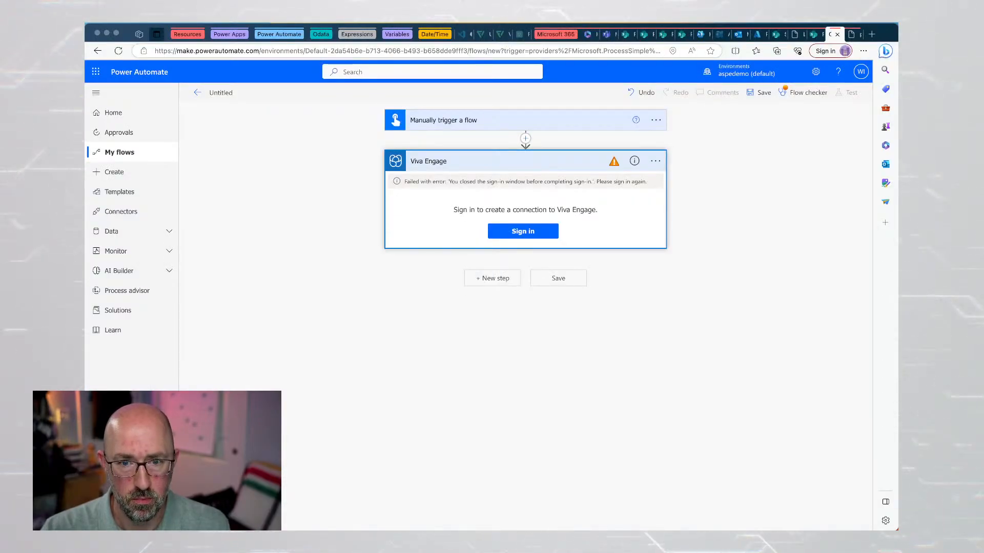
key("super+Tab")
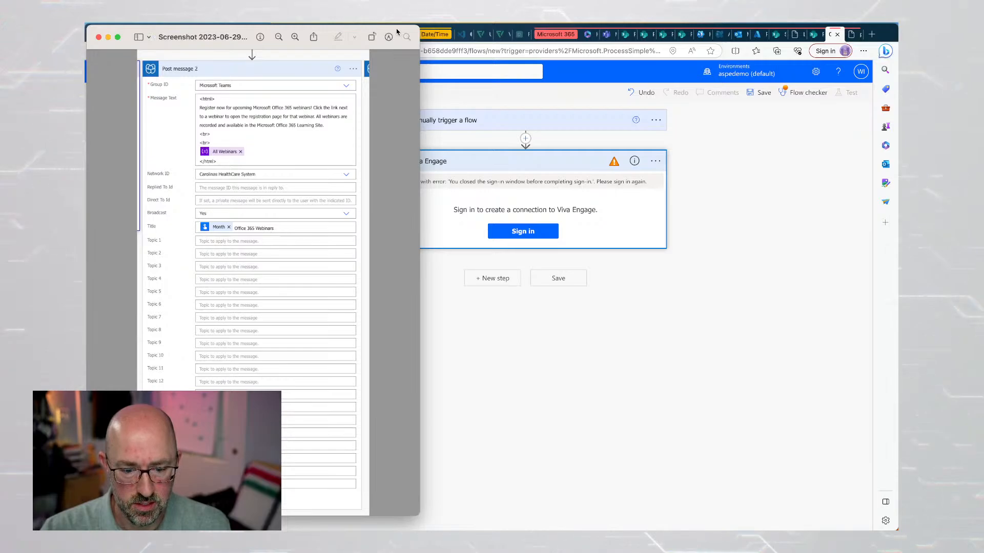
left_click_drag(396, 28, 665, 129)
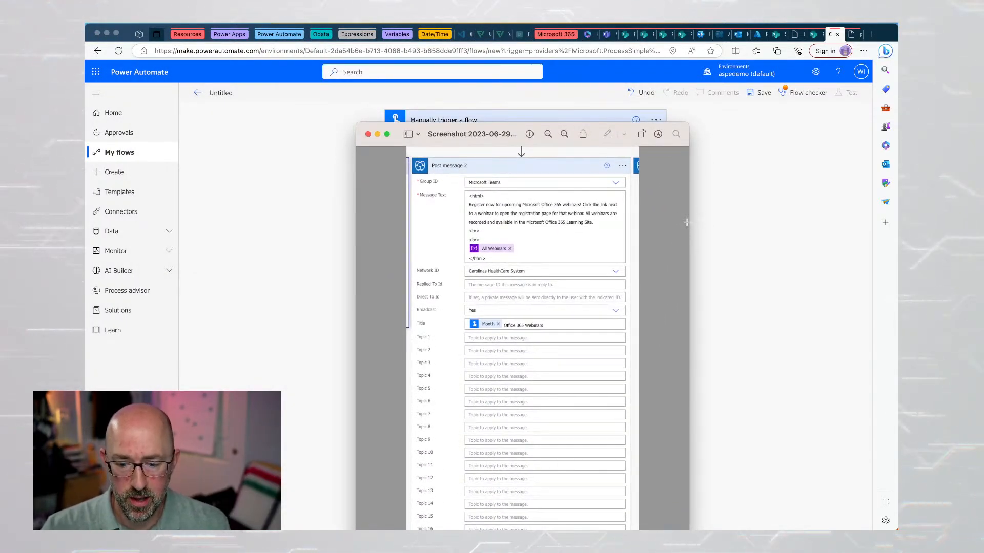
left_click_drag(690, 223, 856, 223)
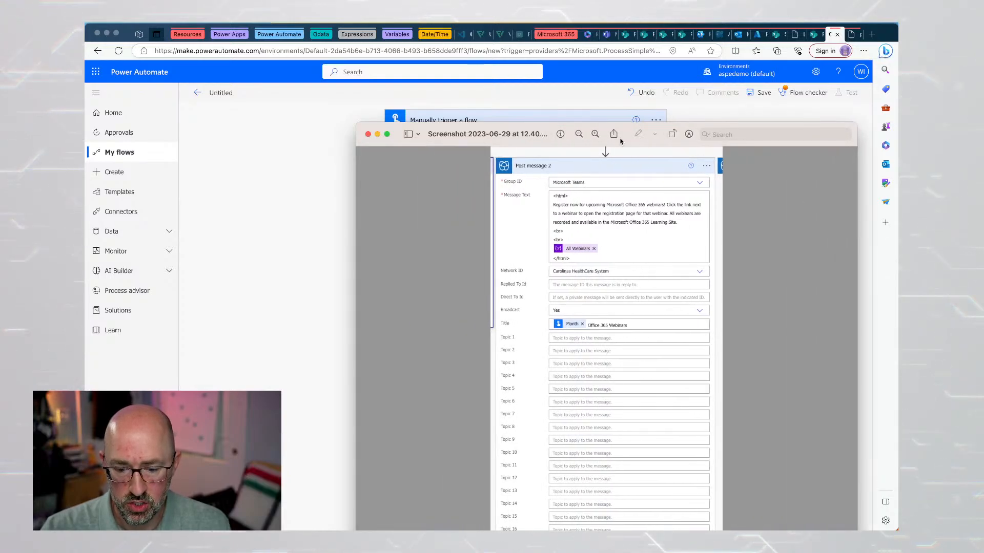
left_click(595, 134)
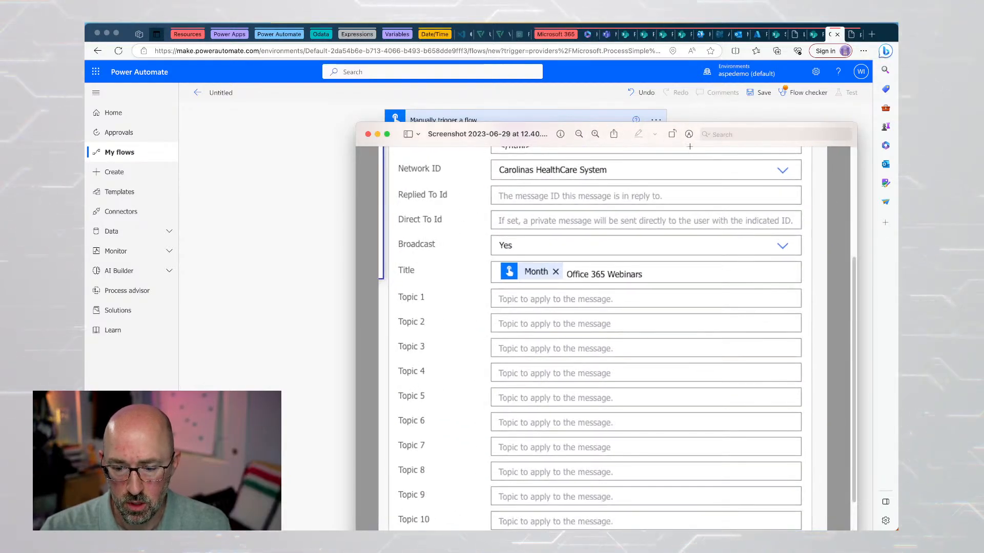
left_click_drag(605, 106, 594, 76)
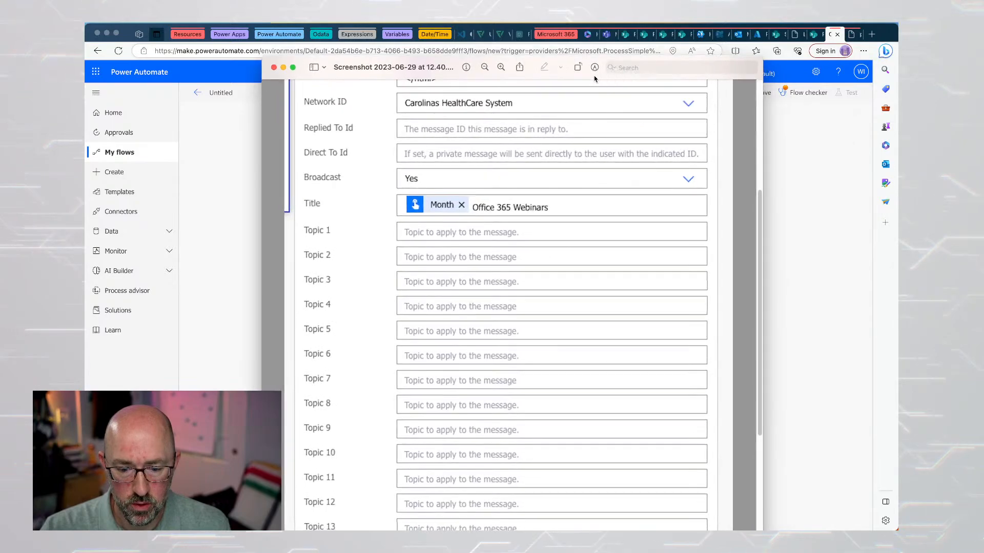
scroll(544, 177, "up", 3)
scroll(543, 177, "up", 3)
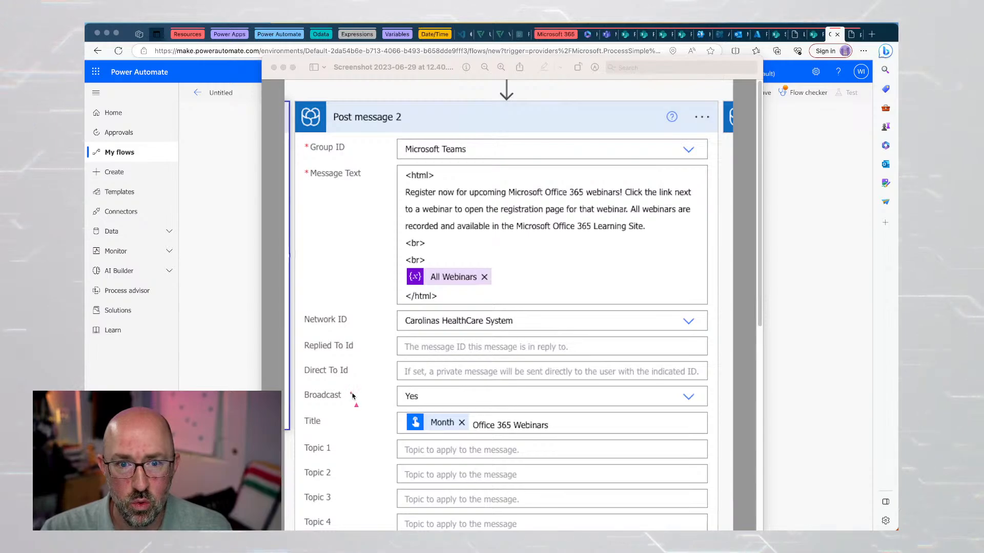
Annotate the Broadcast field in the screenshot with an arrow and the text Announcement, and close the screenshot.
left_click_drag(352, 395, 393, 396)
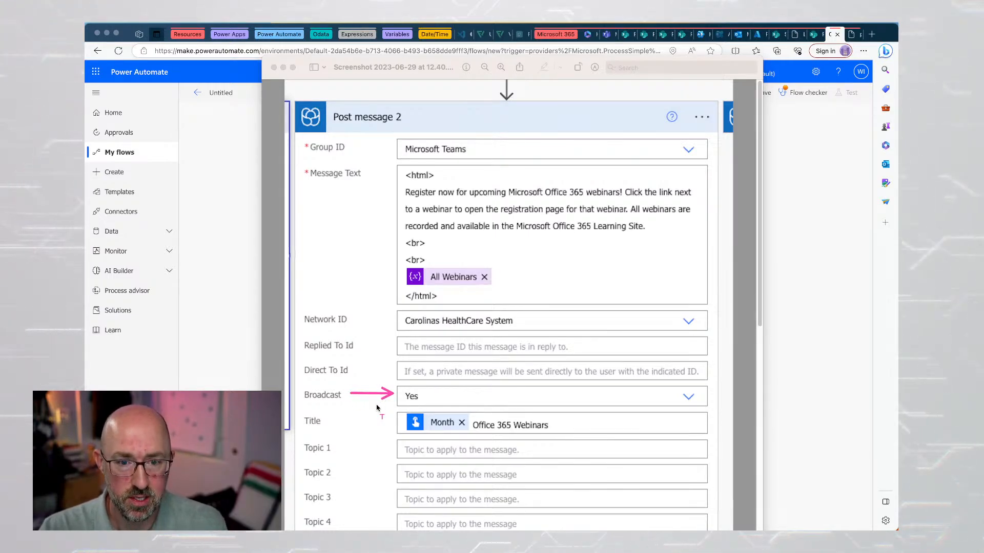
left_click(465, 399)
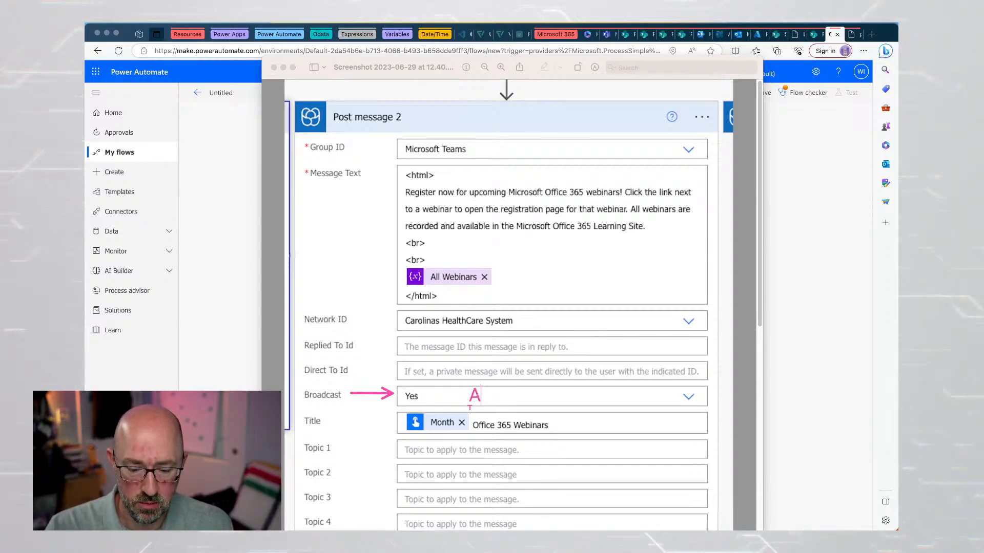
type("Announcement")
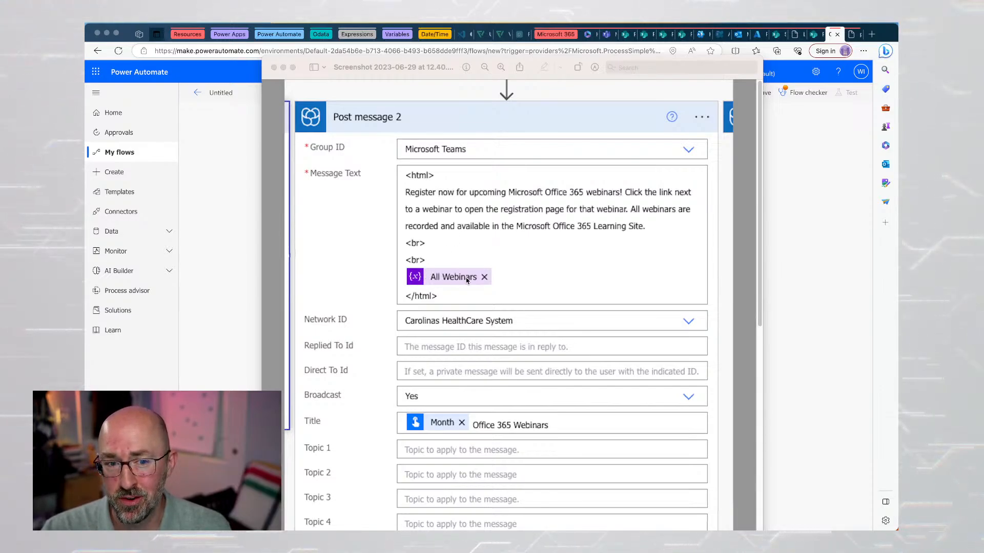
left_click(274, 67)
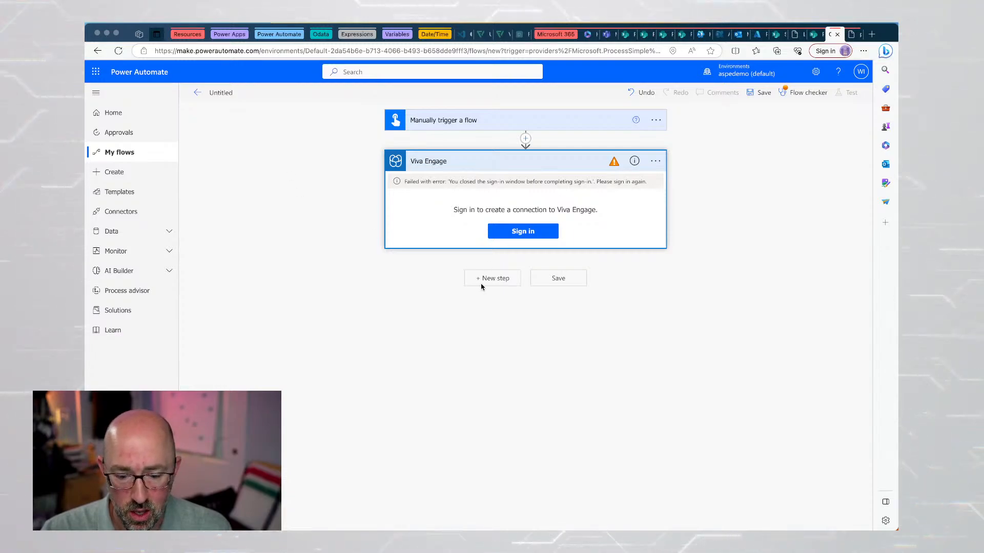
Insert a Compose action between the manual trigger and the Viva Engage action.
left_click(525, 138)
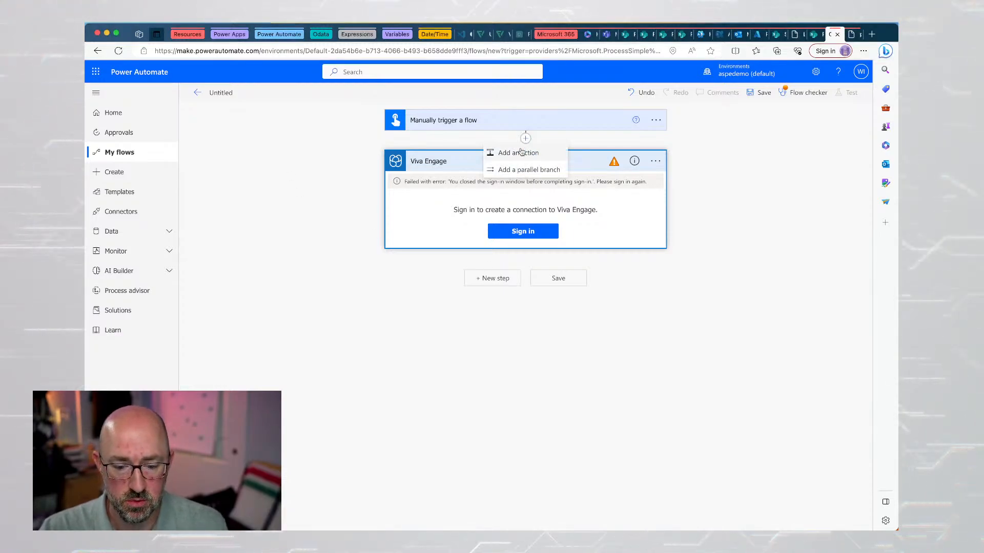
left_click(518, 153)
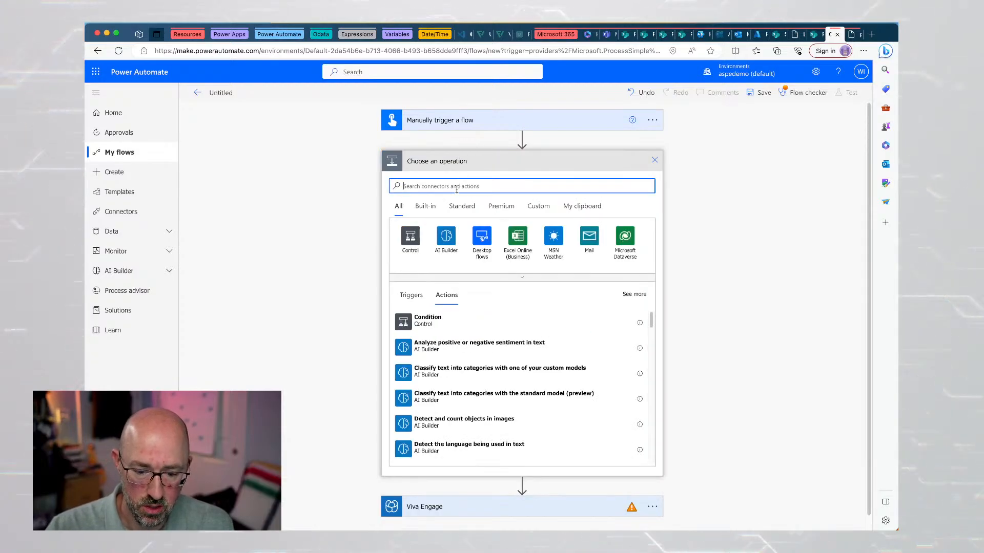
type("compose")
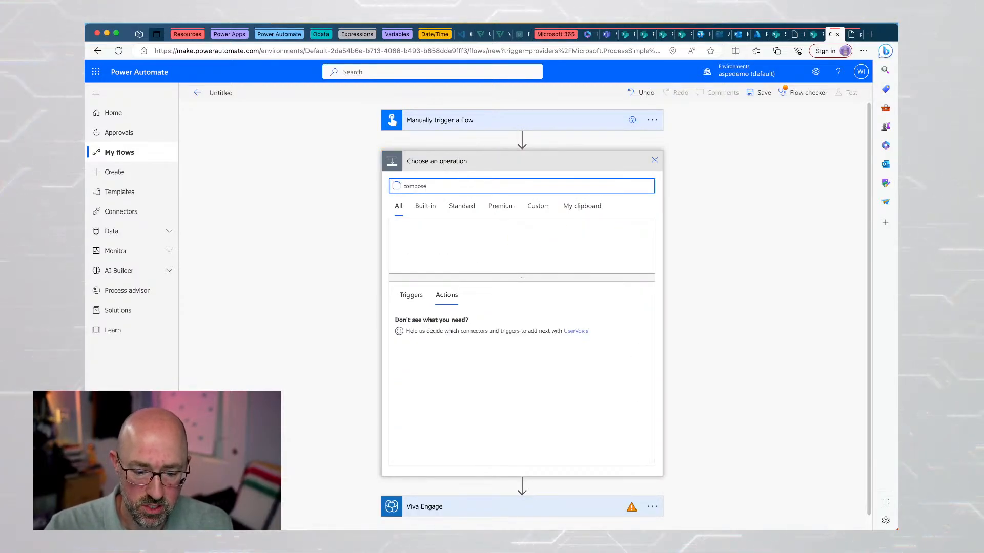
left_click(409, 327)
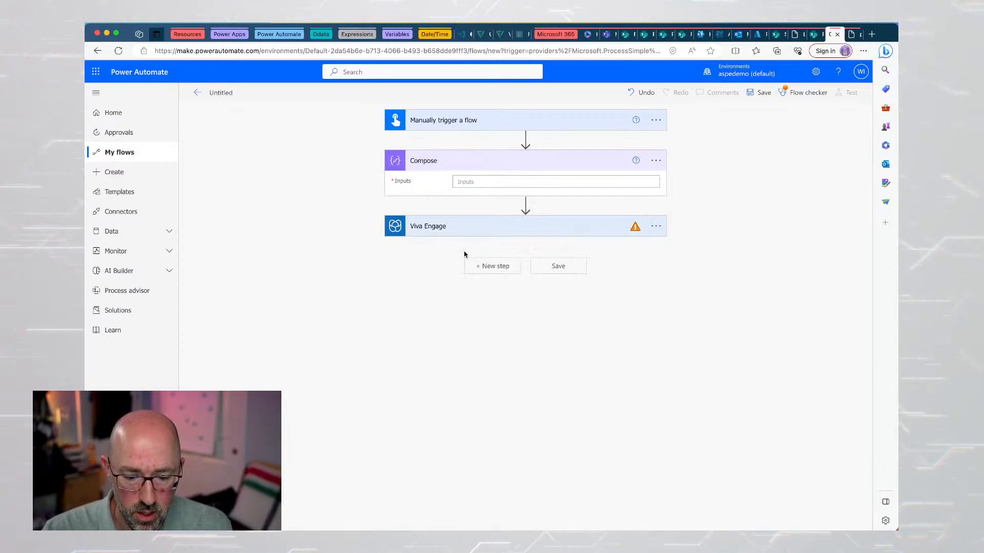
Enter the tags <html>, <body> and <string> on three separate lines in the Compose inputs.
left_click(480, 183)
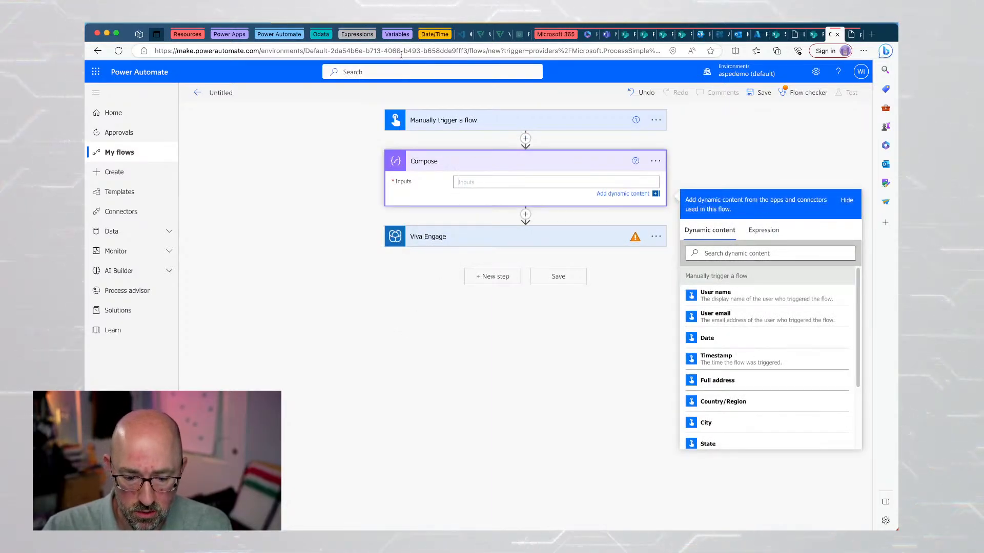
type("<ht")
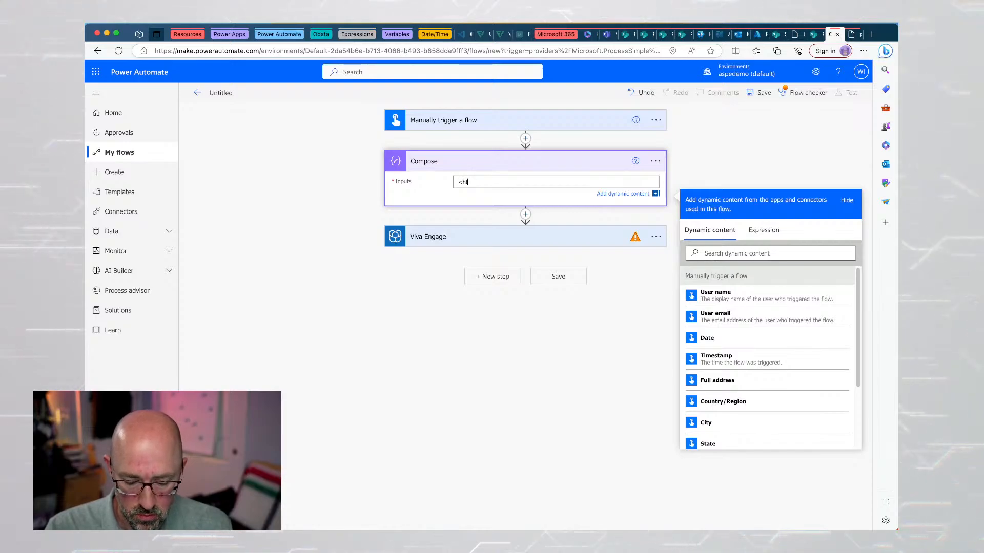
type("ml>")
key("Return")
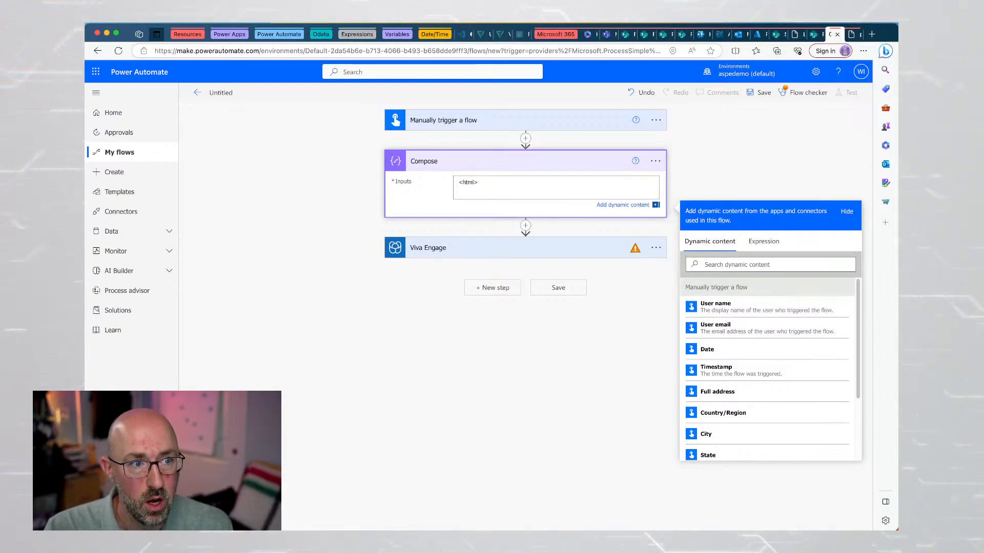
type("<body")
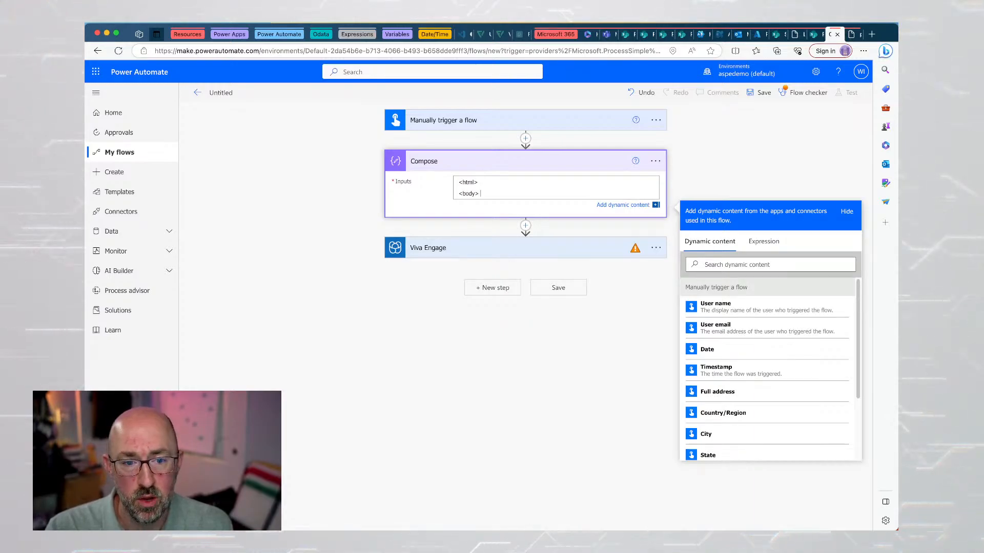
type(">")
key("Return")
type("<")
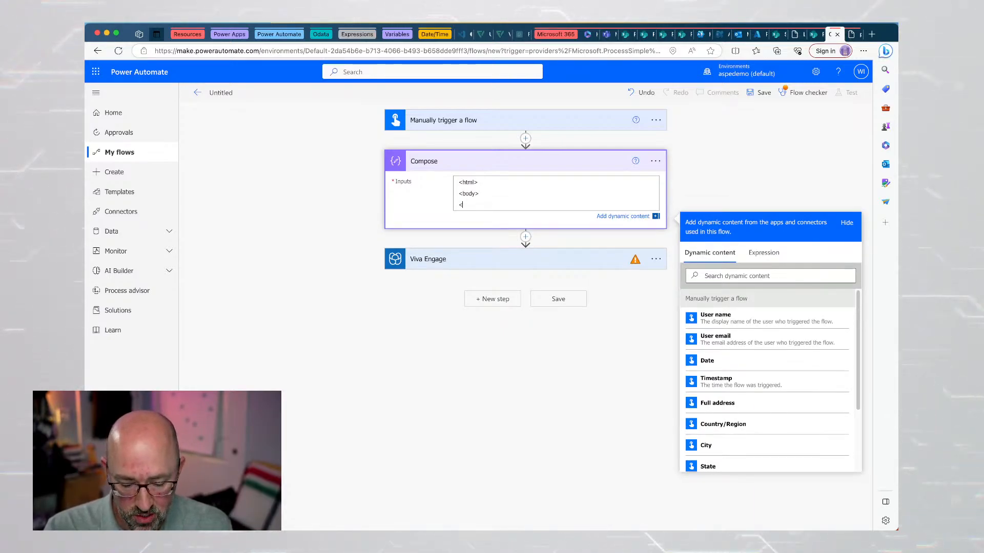
type("S")
type("st")
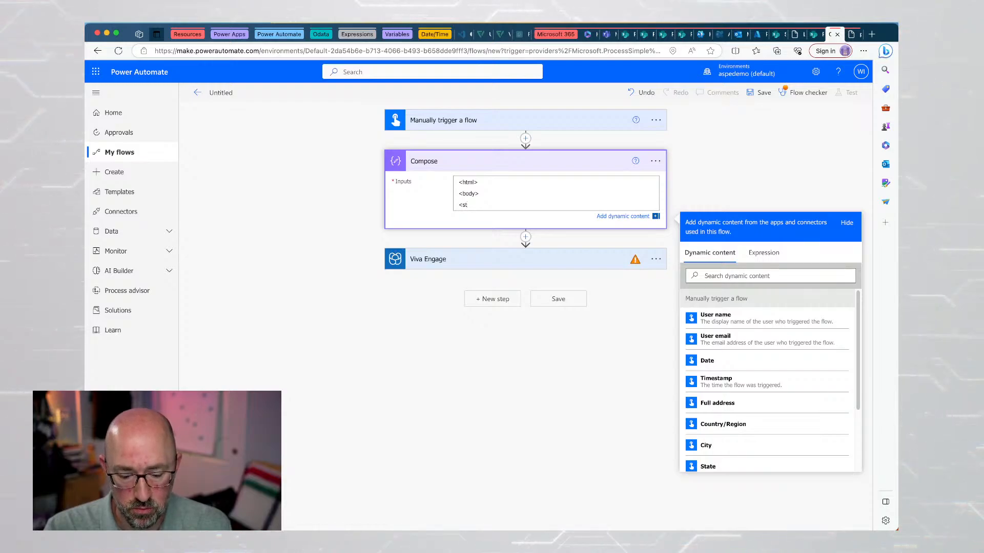
type("ring")
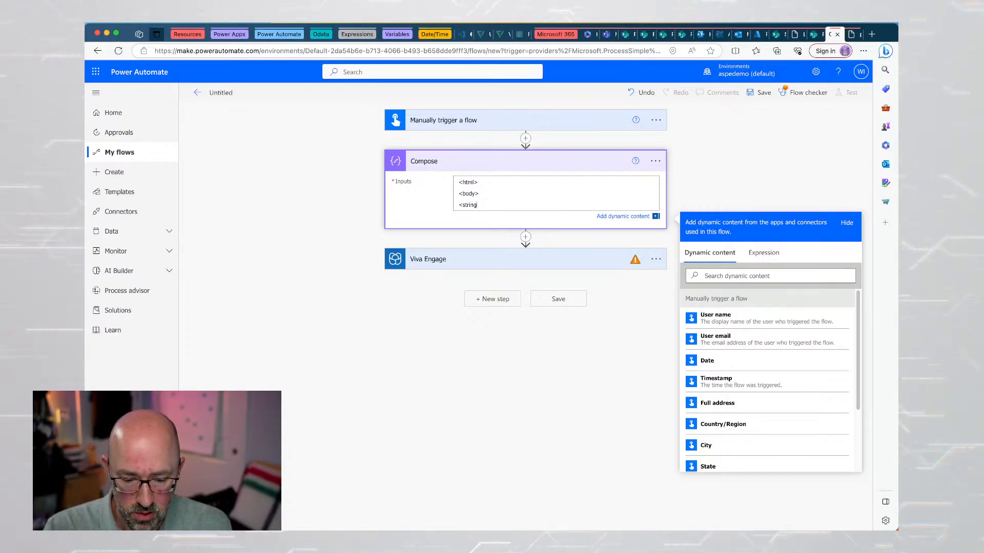
type(">")
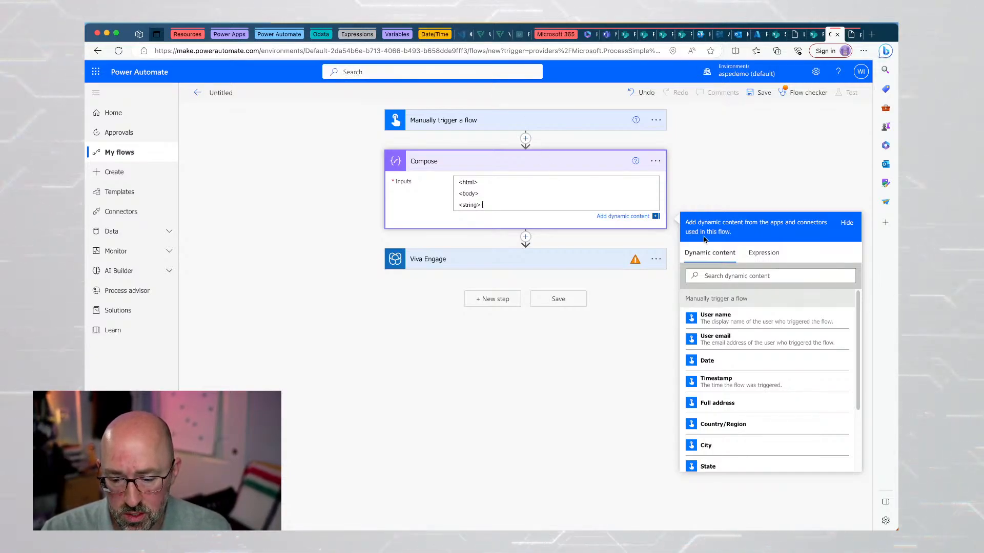
Insert the trigger's Date dynamic content after the <string> tag in the Compose inputs.
scroll(751, 379, "down", 3)
scroll(752, 378, "up", 3)
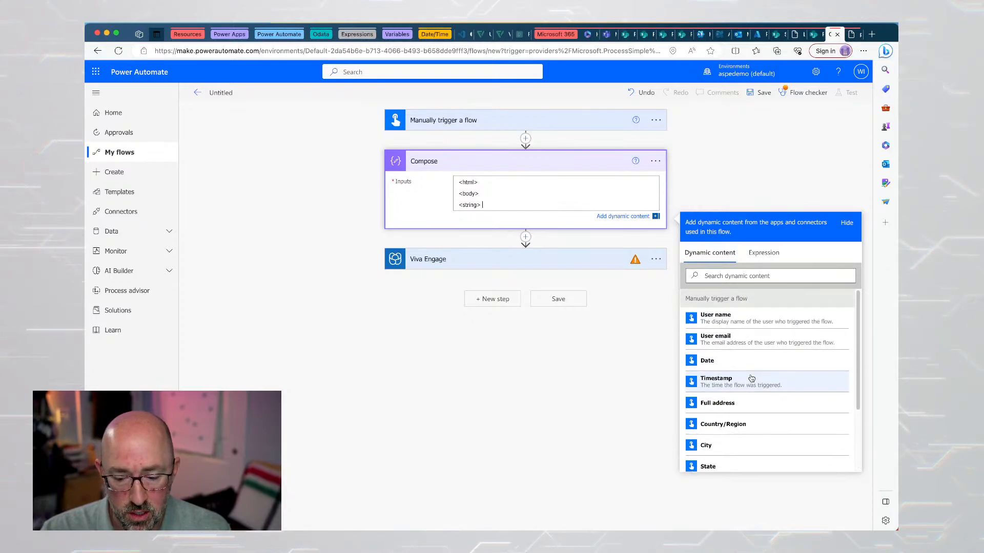
scroll(751, 378, "down", 2)
scroll(746, 413, "down", 1)
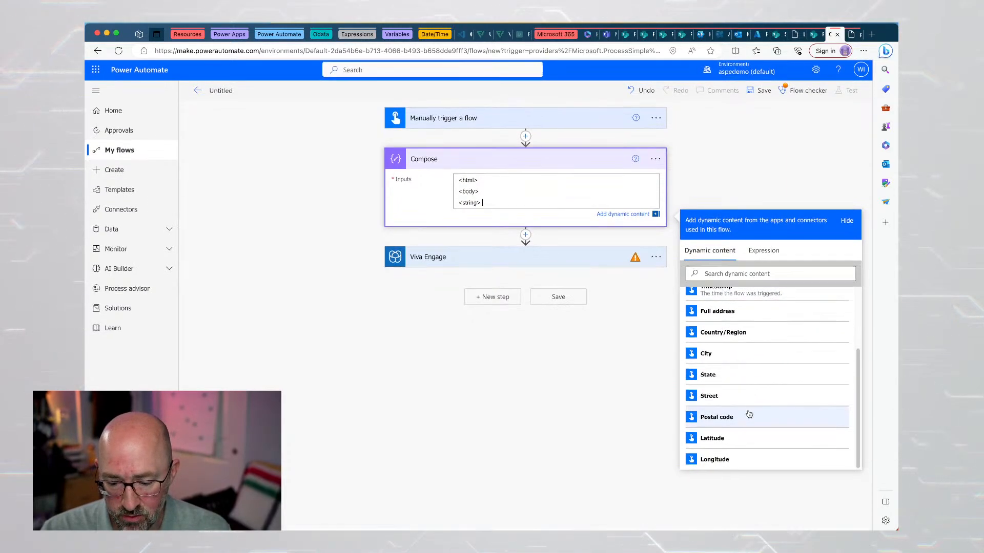
scroll(709, 345, "up", 2)
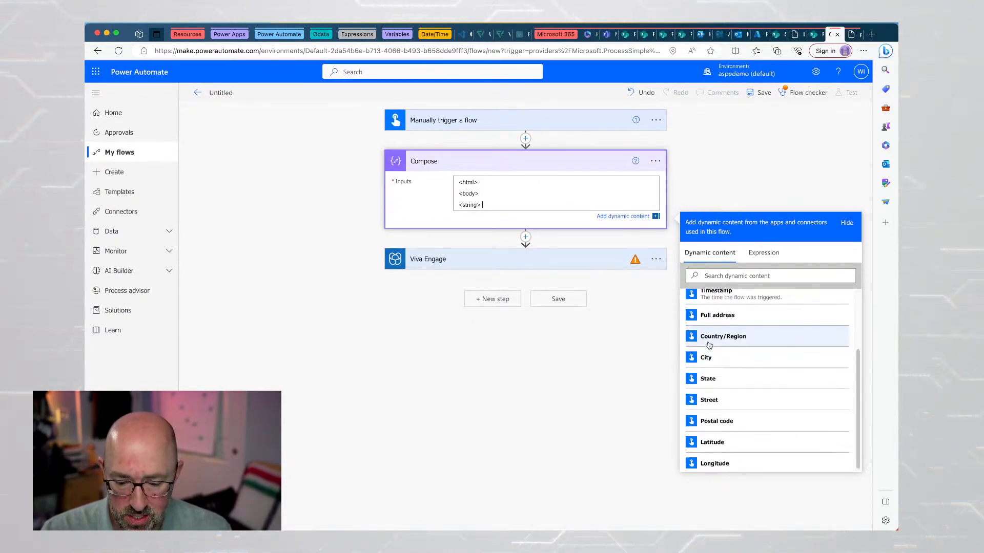
scroll(708, 344, "up", 1)
left_click(723, 336)
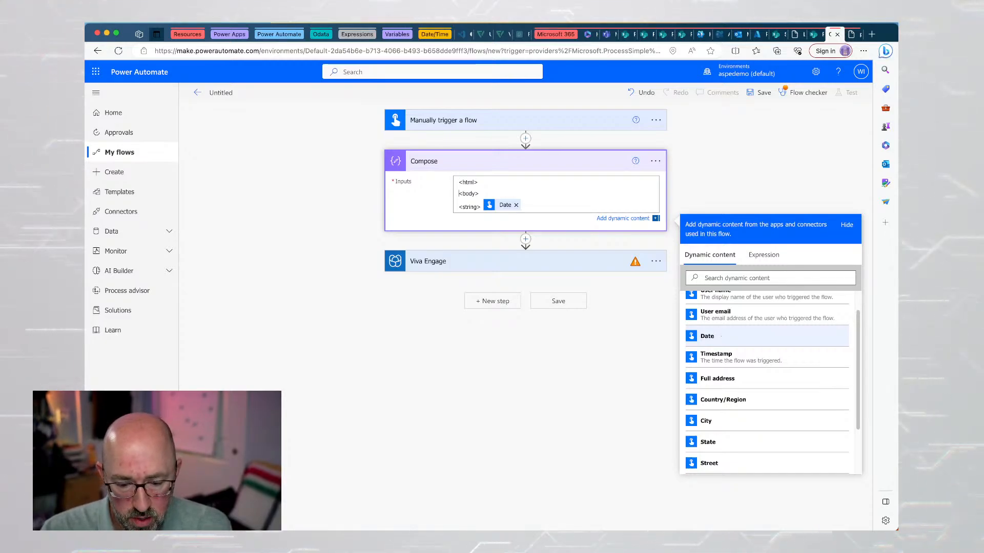
Correct the <string> tag to <strong> in the Compose inputs.
left_click(461, 207)
key("Right")
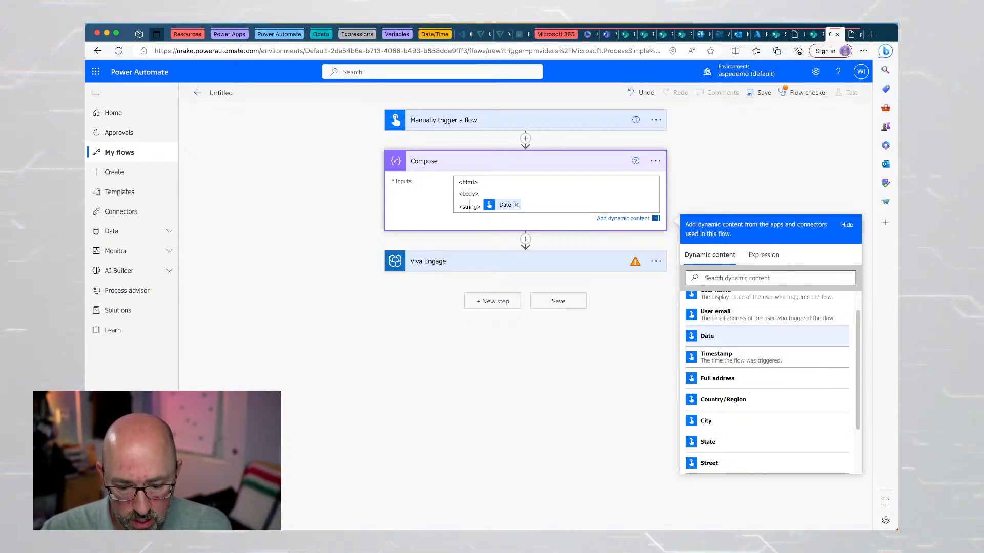
key("Delete")
type("o")
Add a closing </strong> tag after the Date content in the Compose inputs, followed by an ellipsis on a lower line.
left_click(482, 207)
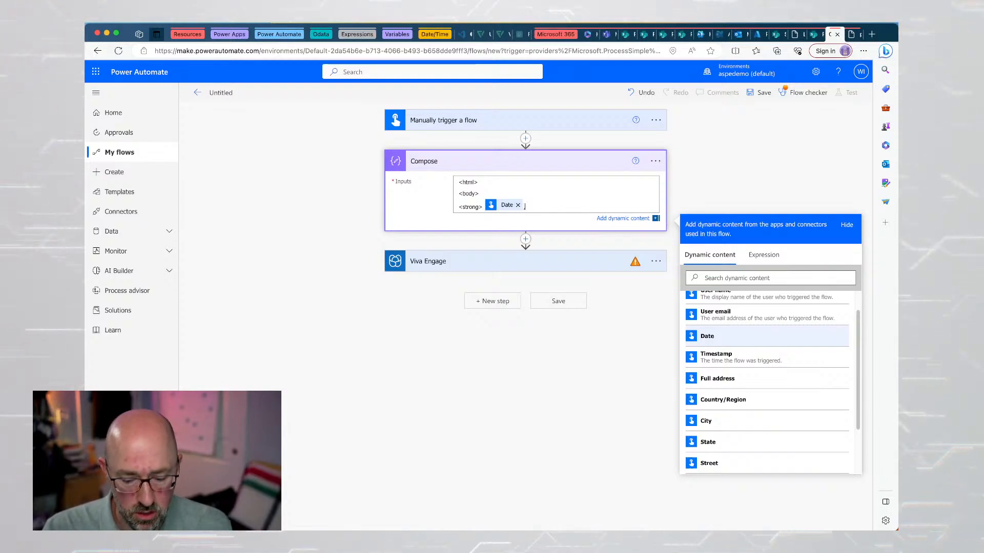
type("<")
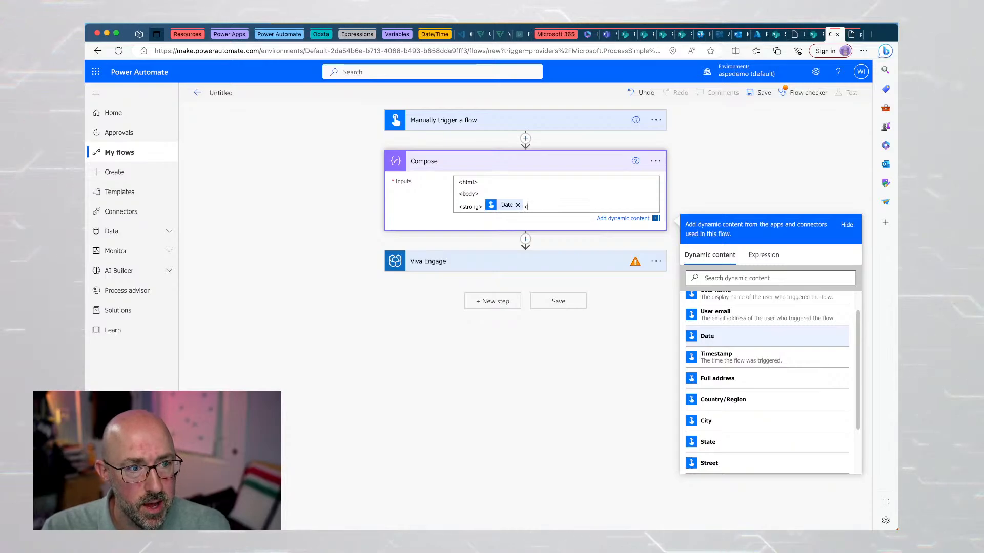
type("/str")
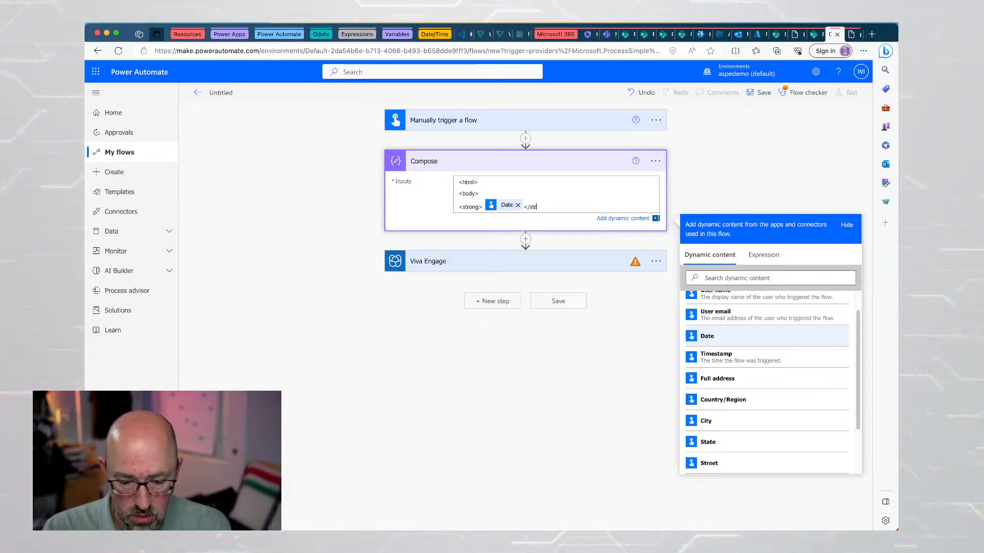
type("ong>")
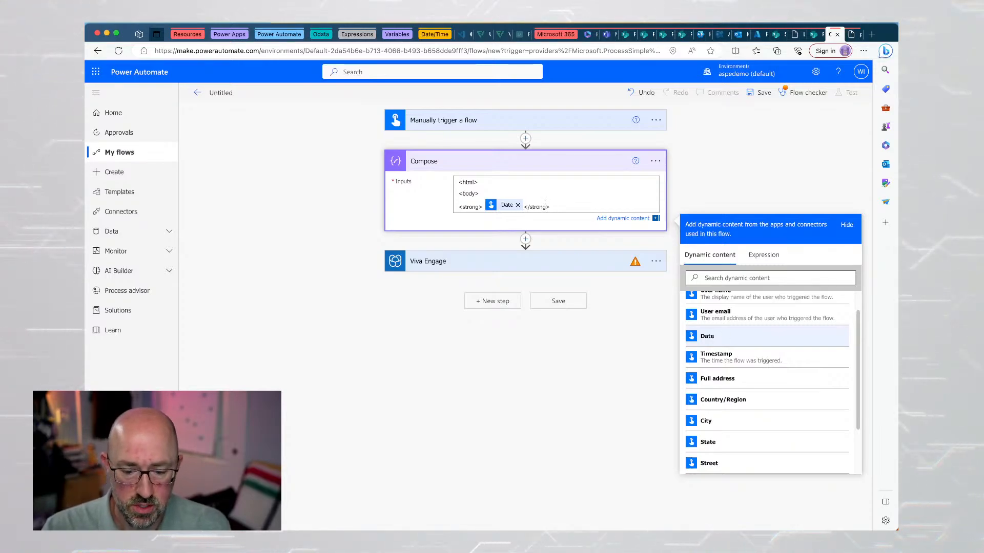
key("Return")
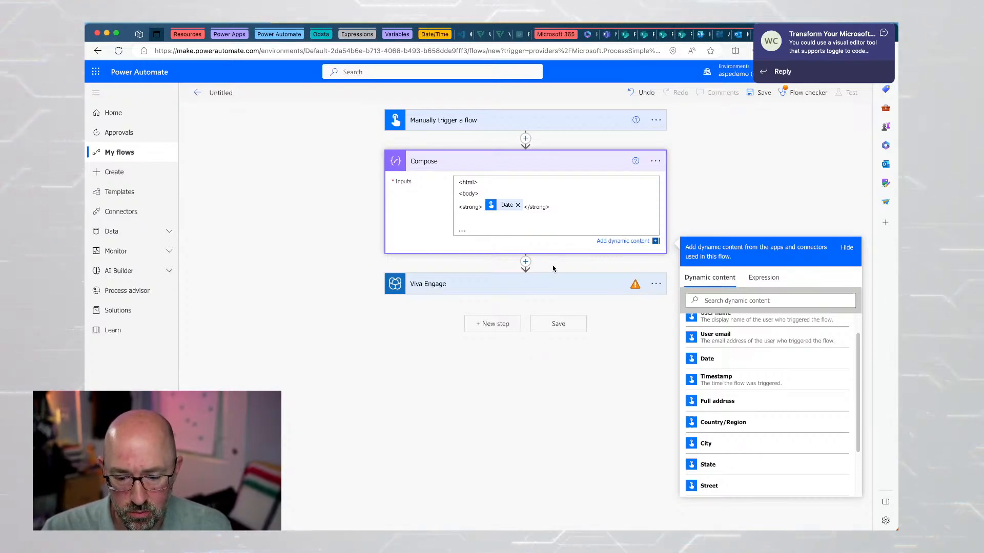
Add a parallel branch below Compose with the Microsoft Teams action Post message in a chat or channel.
left_click(618, 258)
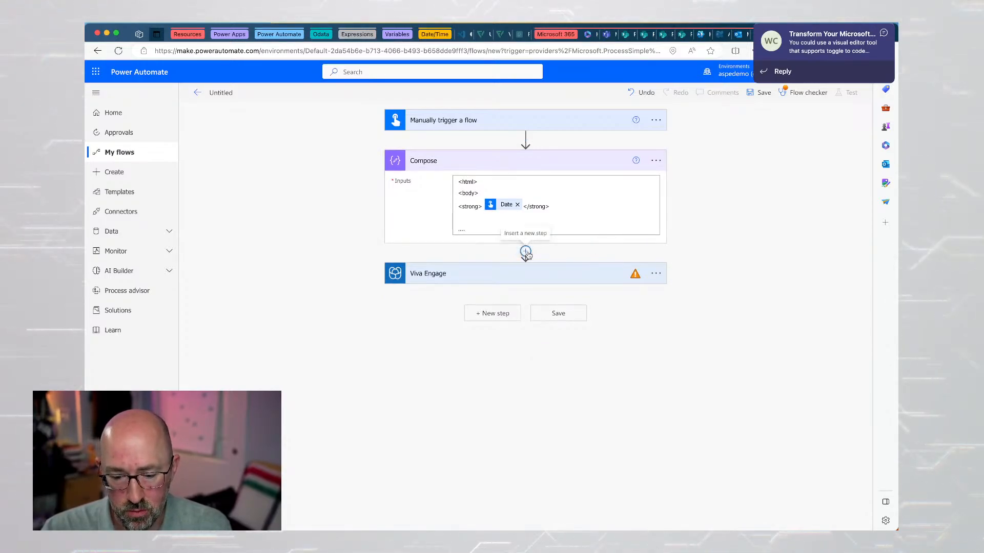
left_click(525, 251)
left_click(544, 284)
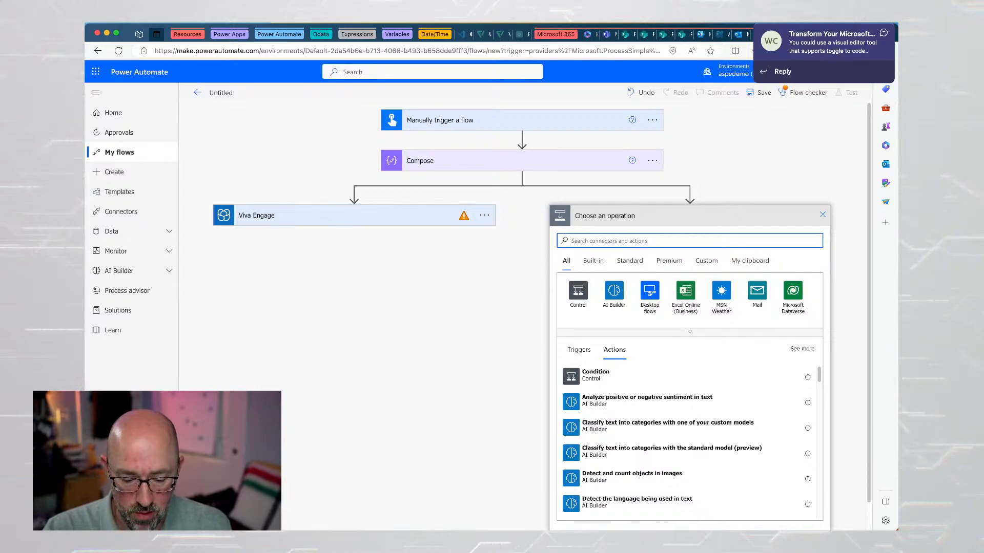
type("teams")
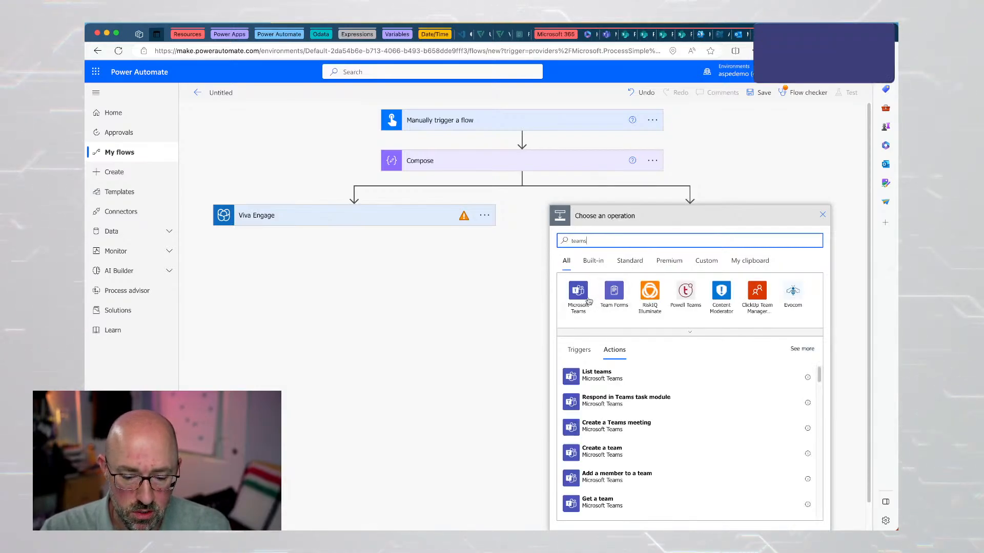
left_click(588, 302)
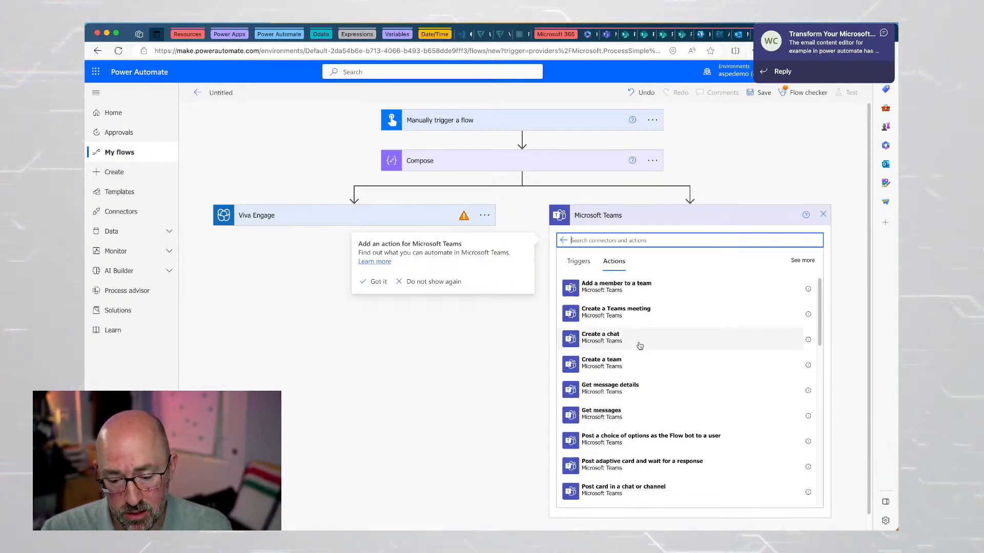
scroll(640, 346, "down", 2)
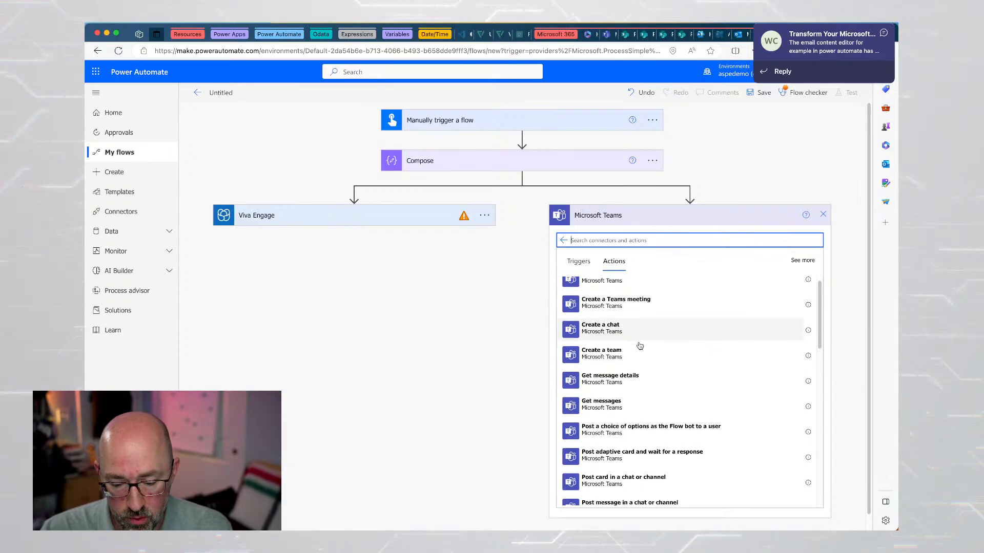
scroll(639, 346, "down", 1)
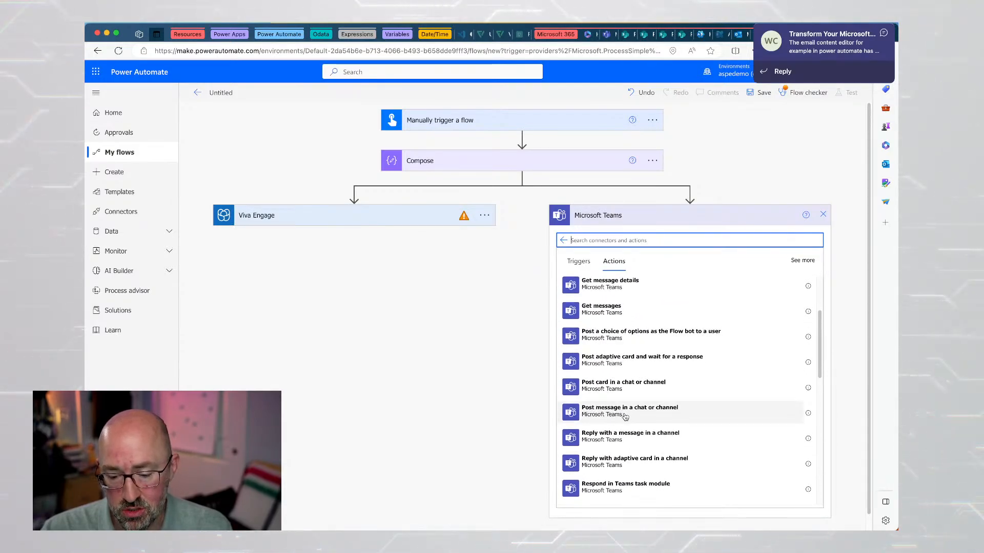
left_click(665, 412)
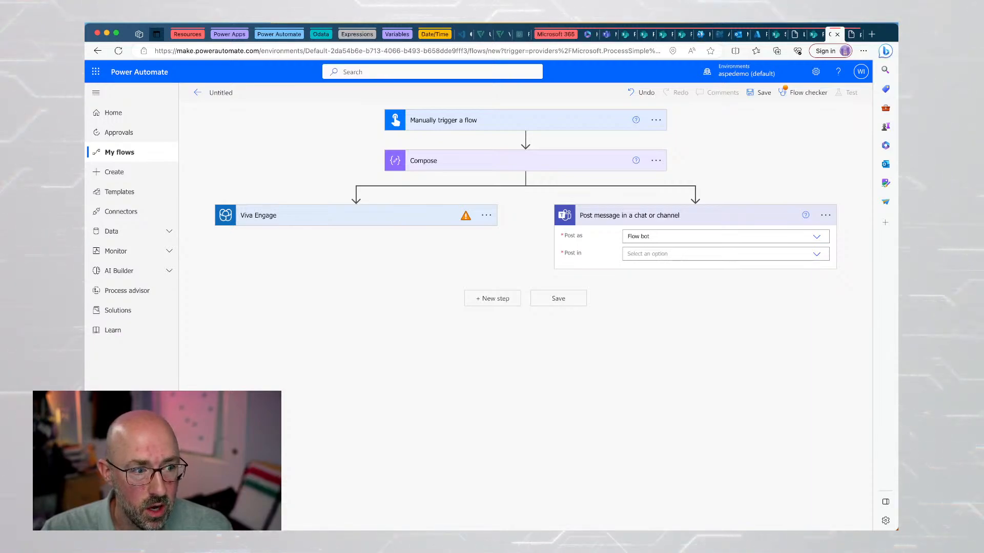
Configure the Teams message action to post as User in a Channel.
left_click(665, 236)
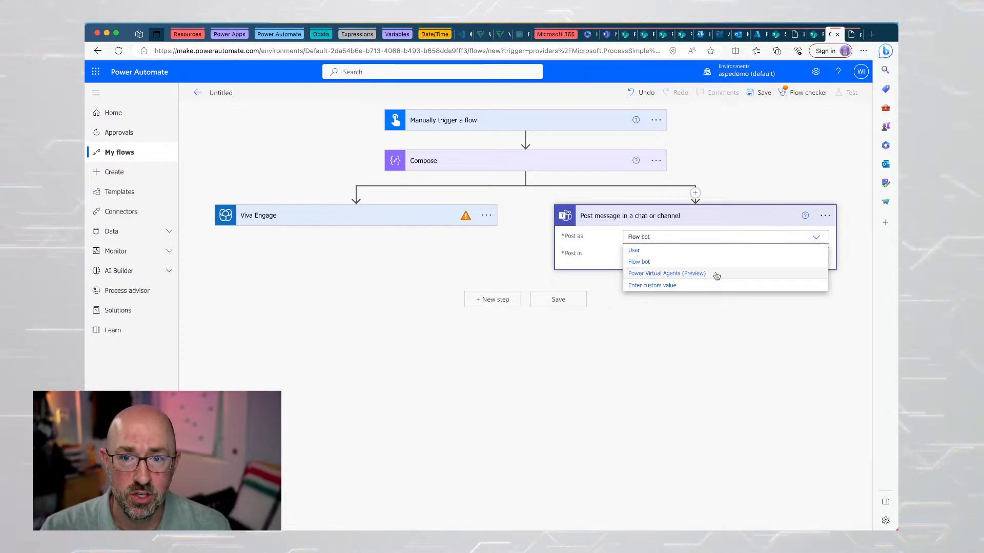
left_click(634, 251)
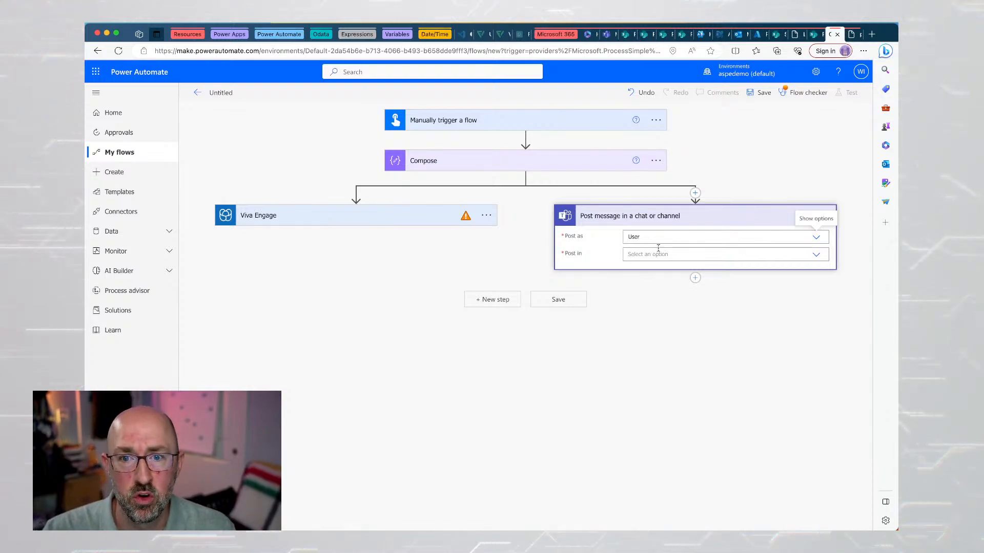
left_click(656, 253)
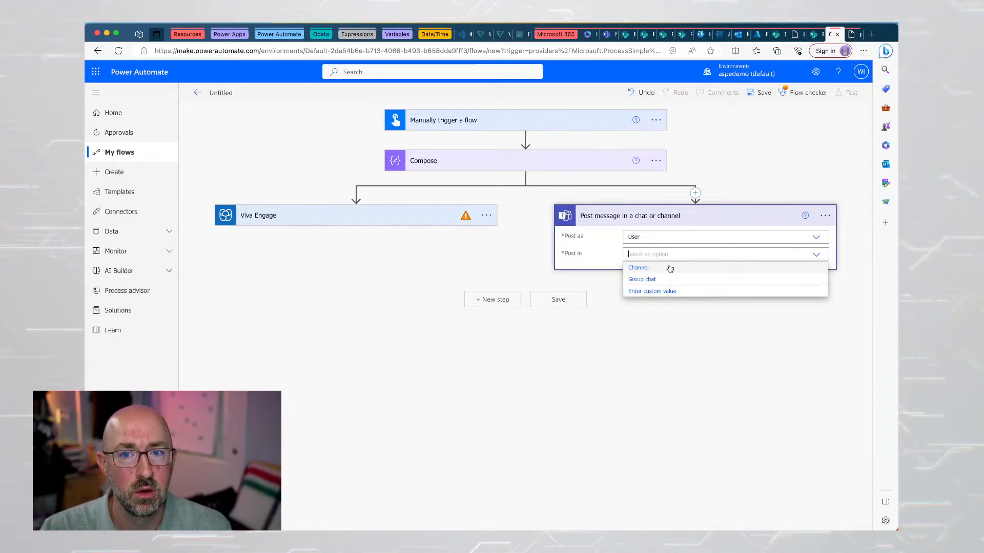
left_click(670, 269)
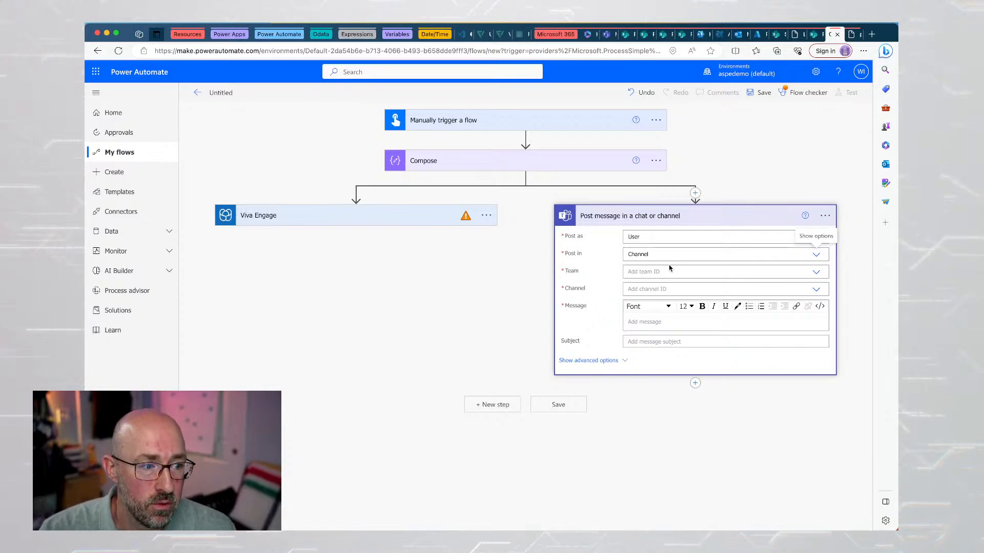
Target the General channel of the Power Automate Champions team and insert the Compose Outputs as the Teams message.
left_click(817, 272)
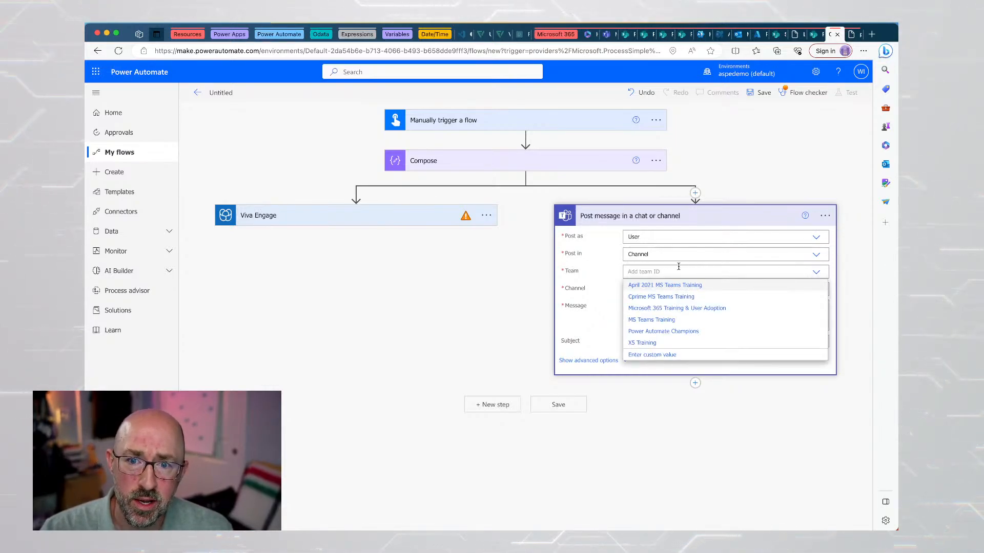
left_click(683, 331)
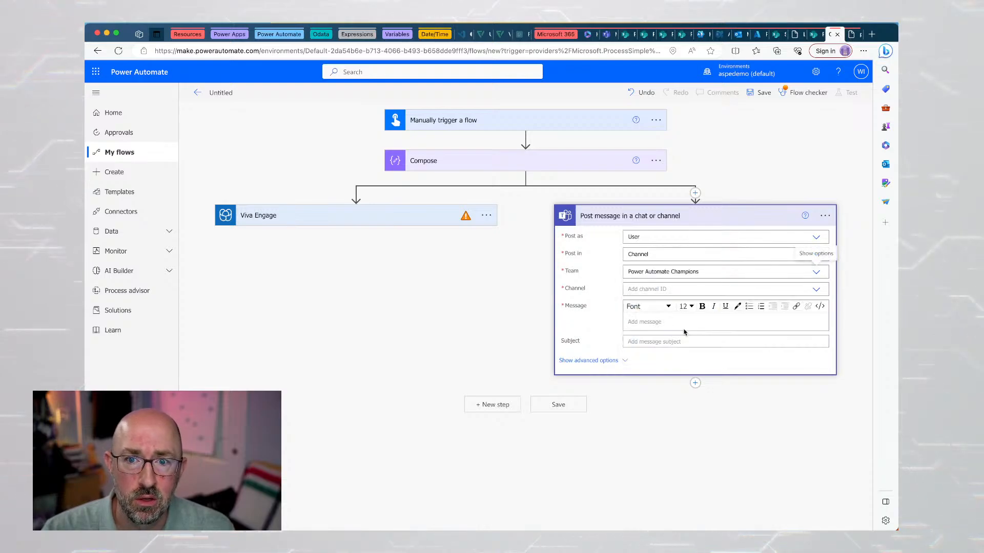
left_click(814, 290)
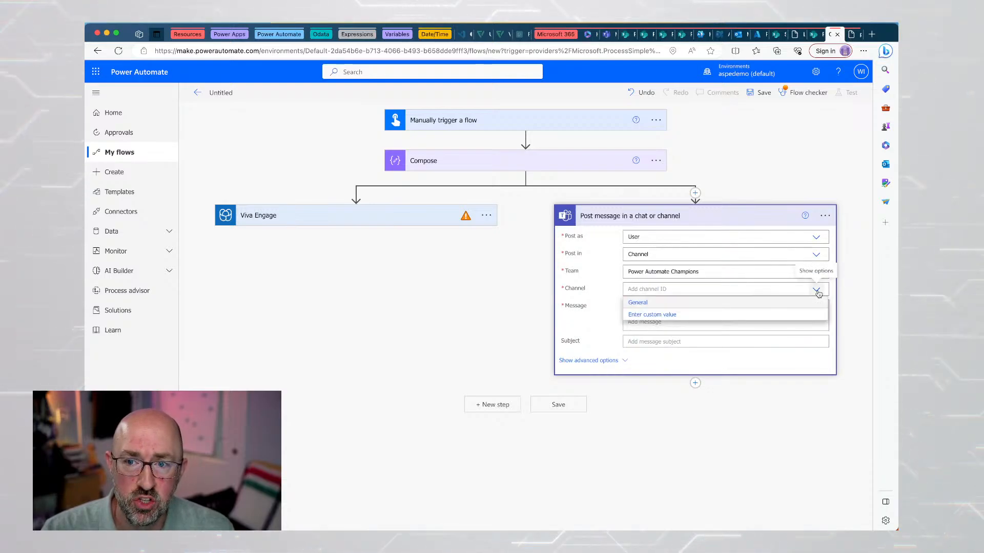
left_click(653, 306)
left_click(645, 321)
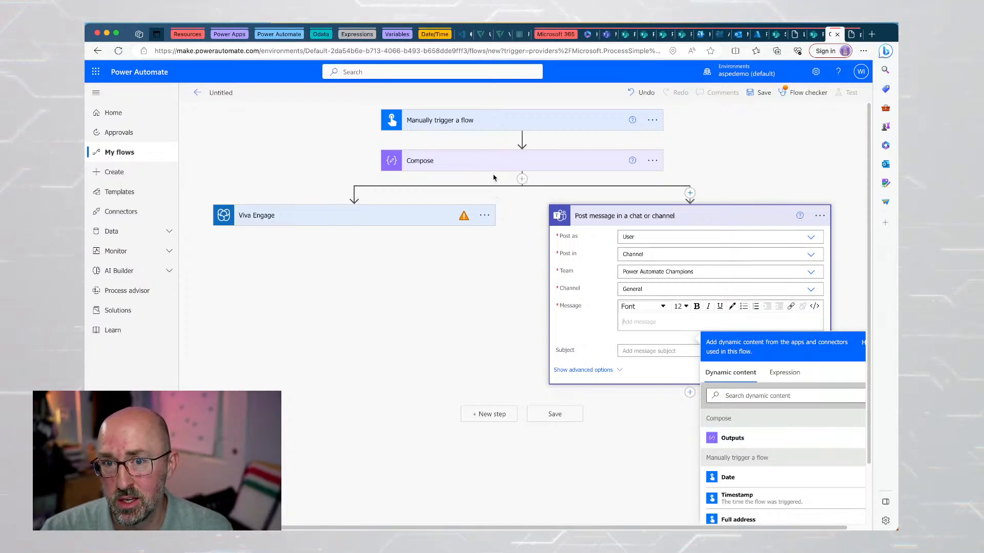
left_click(732, 438)
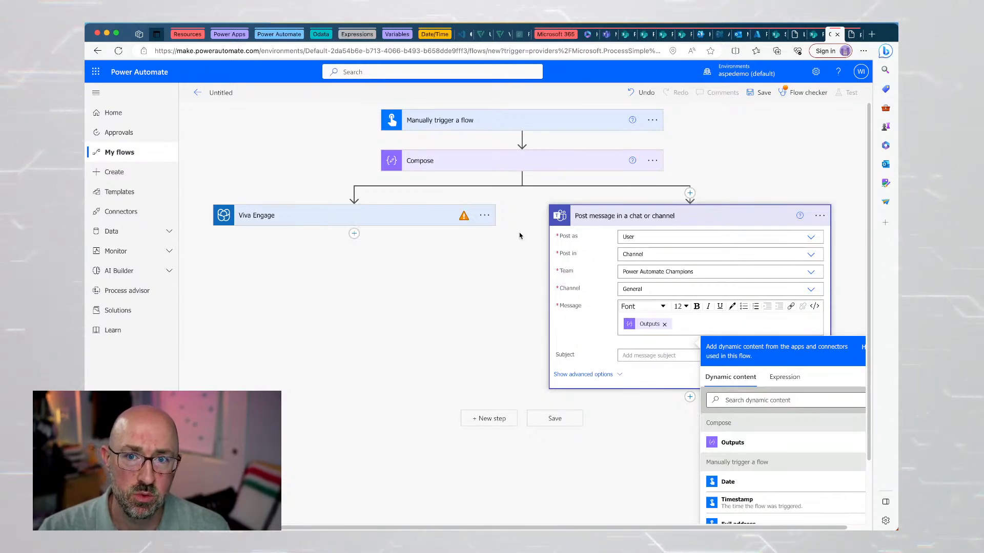
Add another parallel branch below Compose with the Office 365 Outlook action Send an email (V2).
left_click(522, 179)
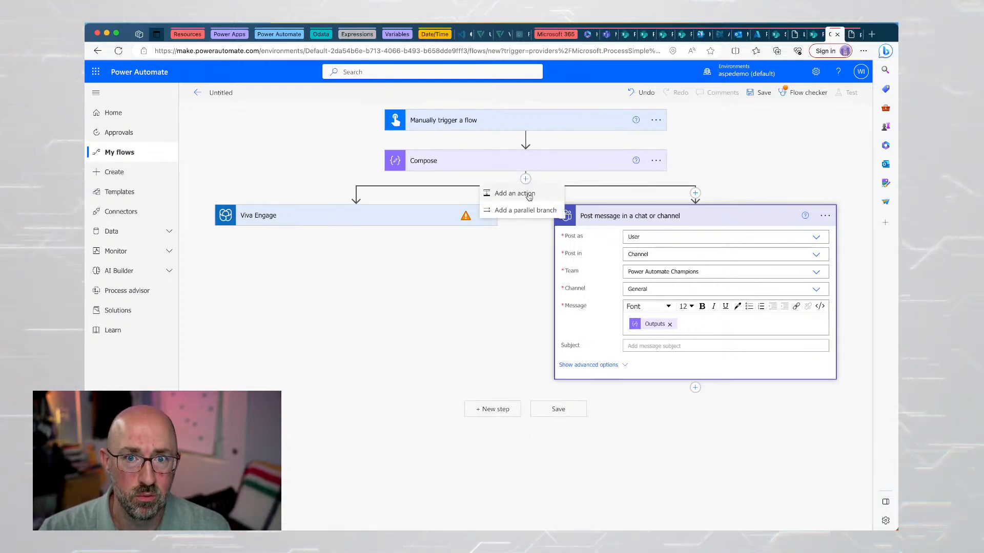
left_click(528, 193)
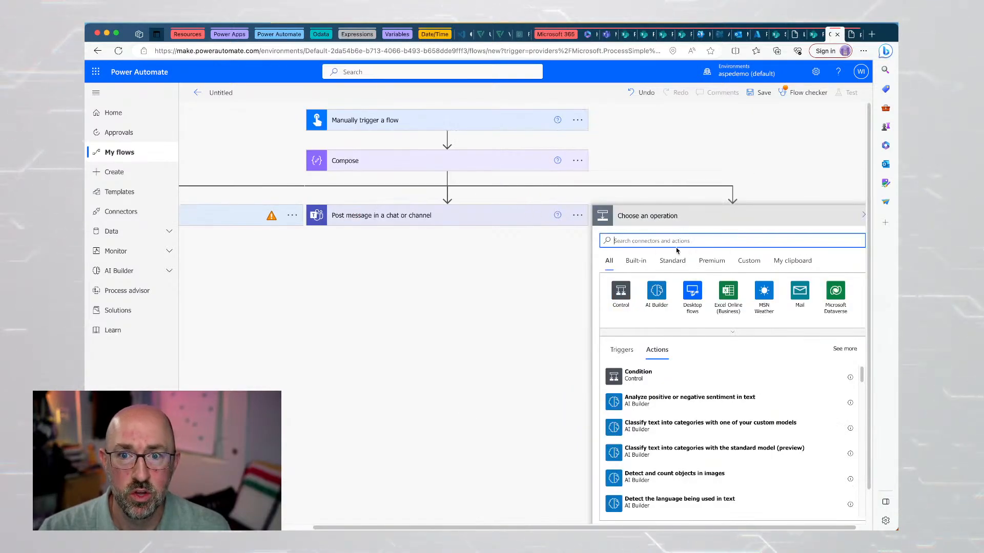
type("outlook")
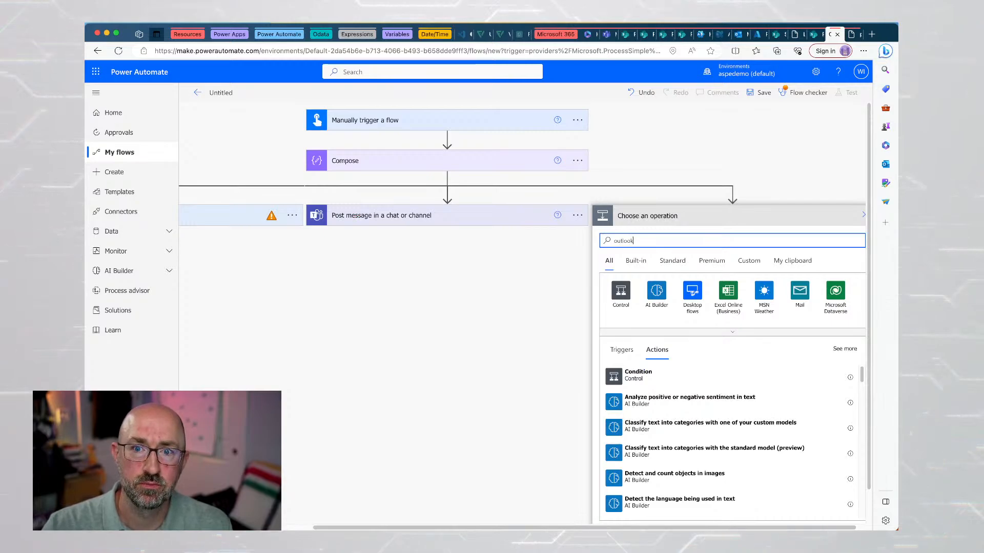
left_click(626, 299)
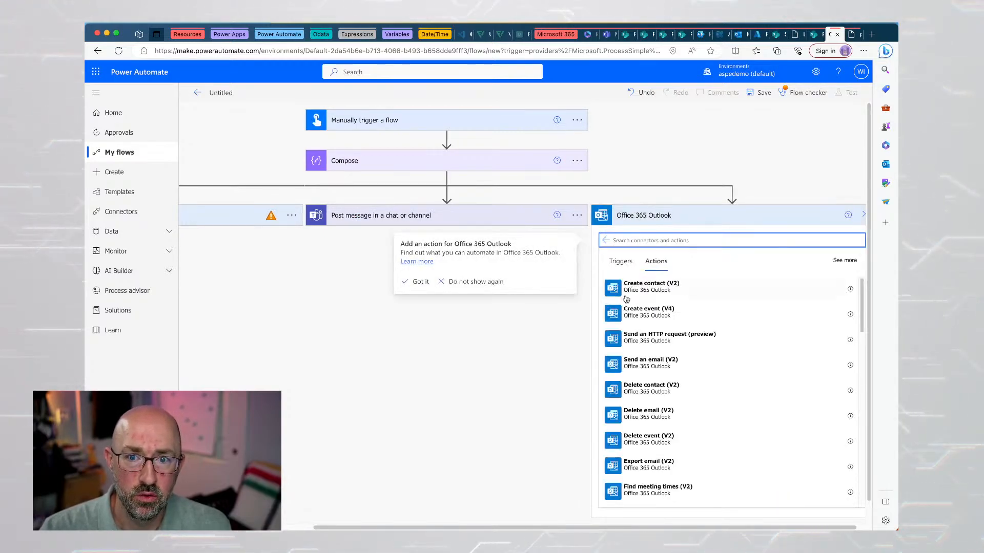
left_click(648, 363)
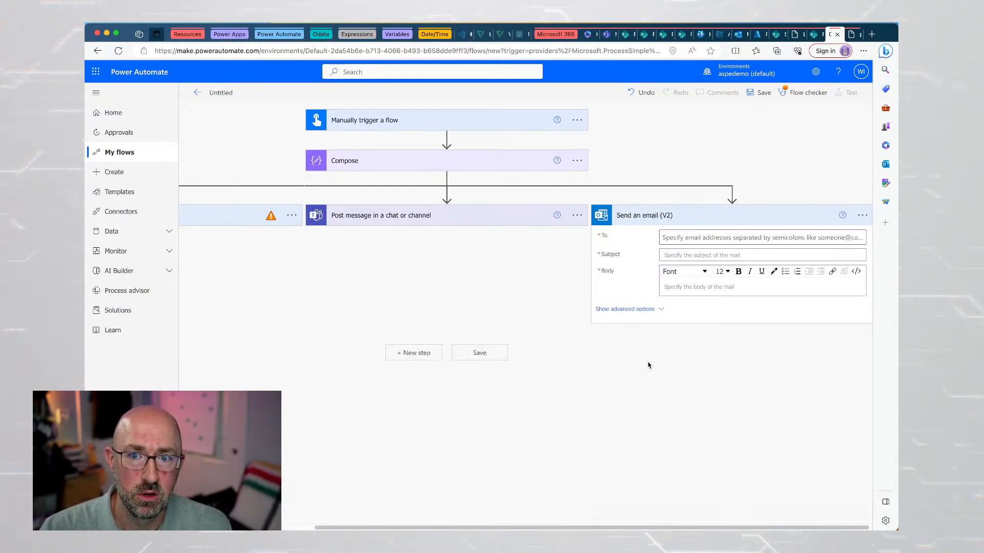
Insert the Compose Outputs into the email action's body and expand the Teams message action beside it.
left_click(687, 287)
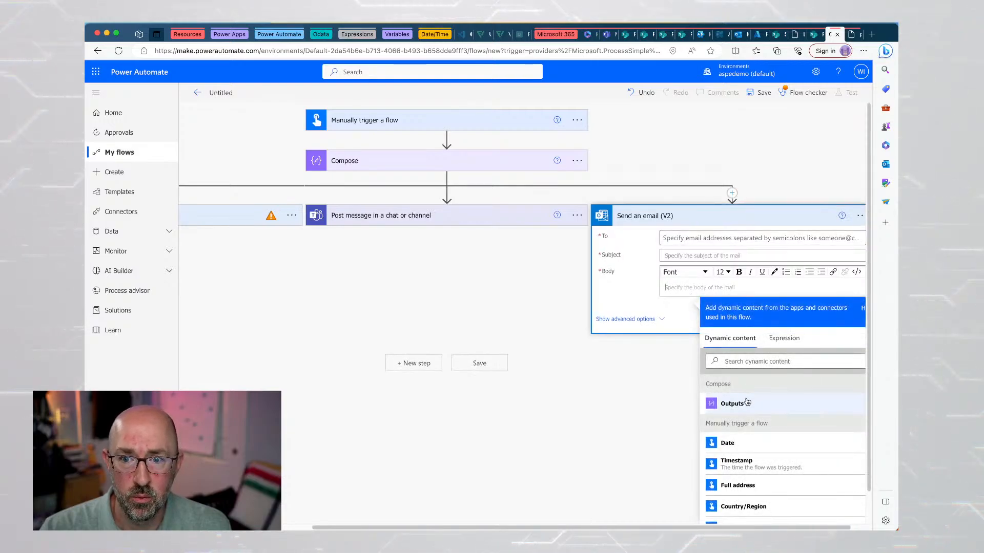
left_click(747, 402)
left_click(487, 217)
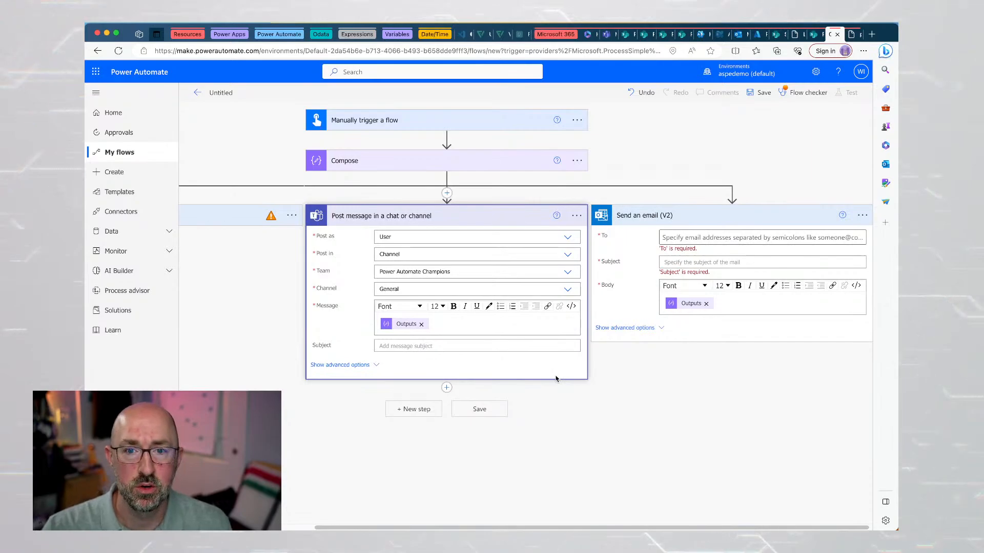
key("super+minus")
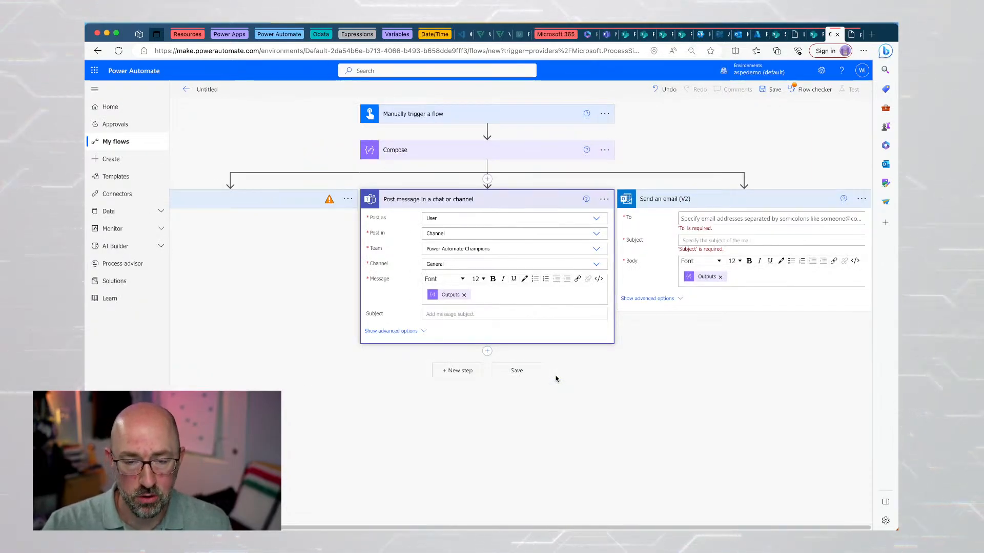
key("super+minus")
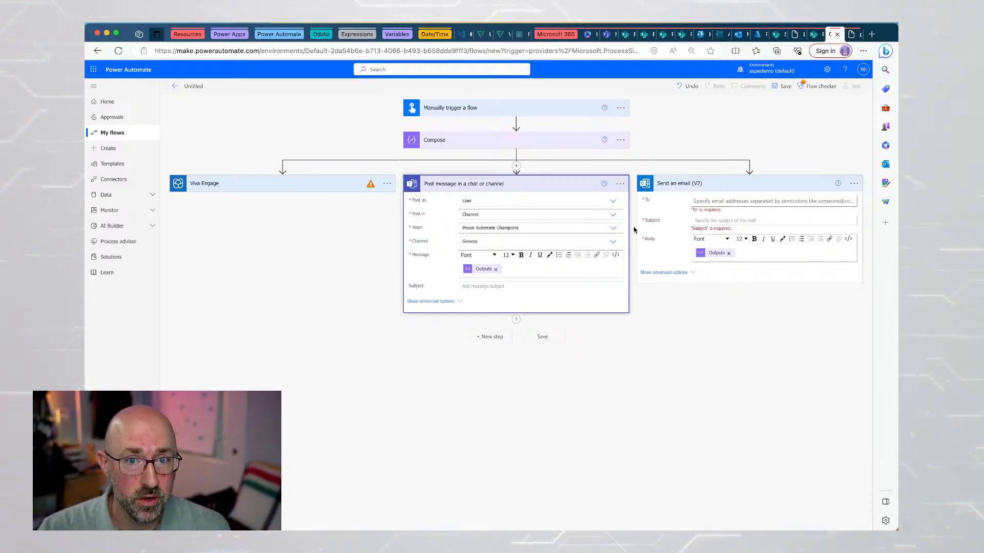
Insert an Initialize variable action between the manual trigger and the Compose action.
left_click(516, 123)
left_click(518, 133)
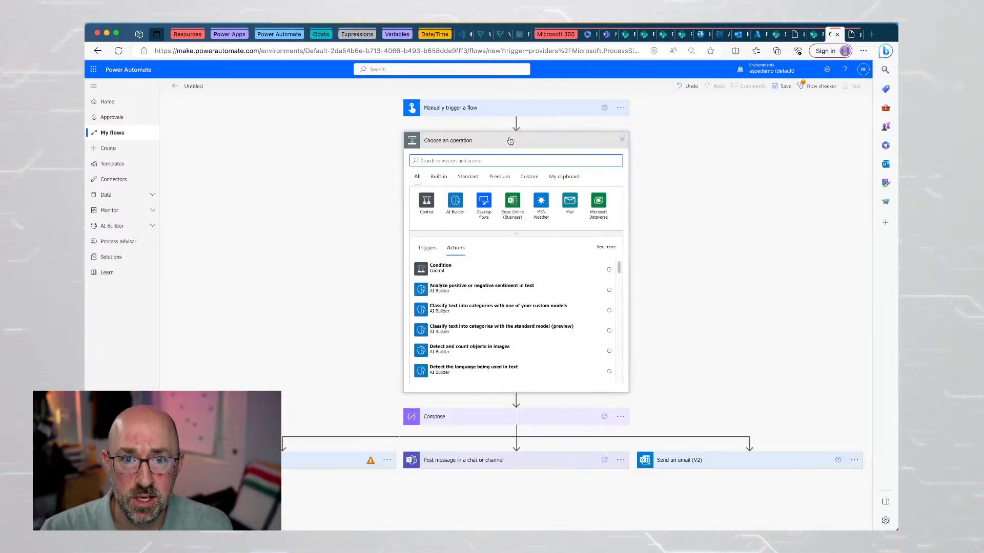
type("va")
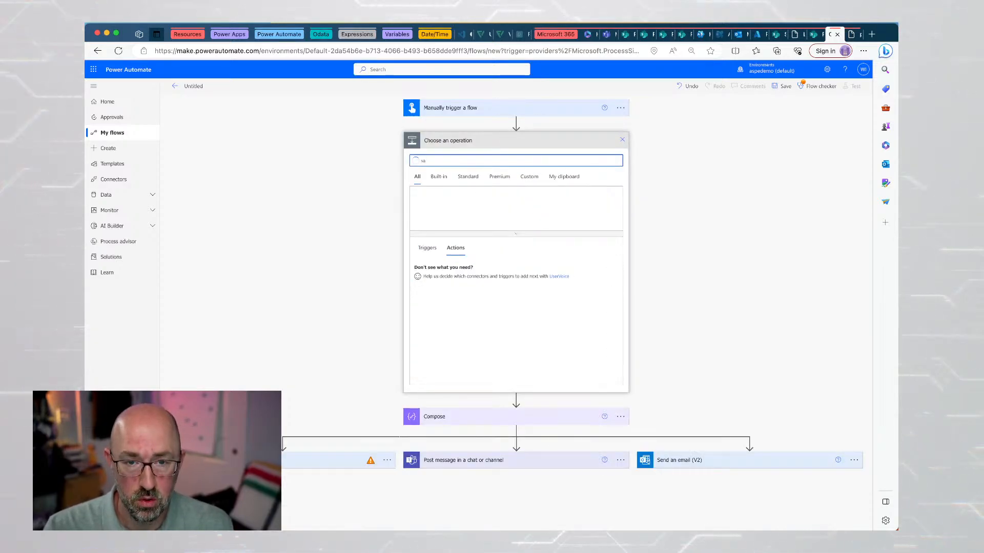
type("riab")
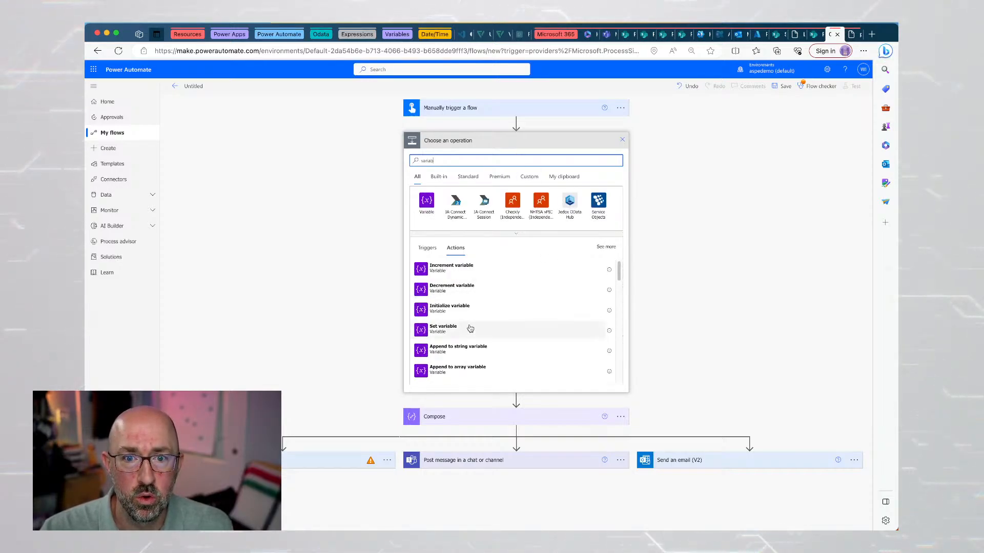
left_click(477, 308)
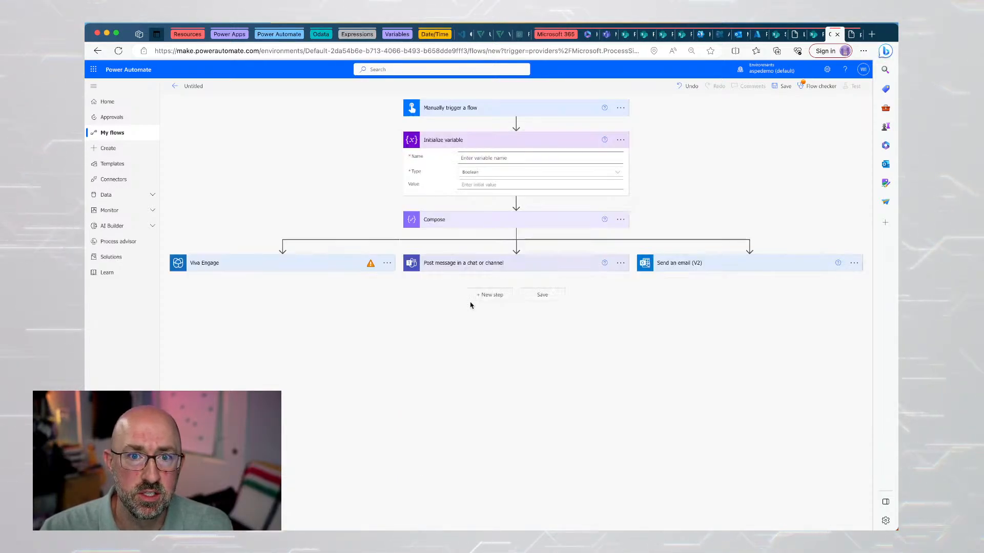
Name the initialized variable varGroupMembers and set its type to String.
left_click(490, 158)
type("varG")
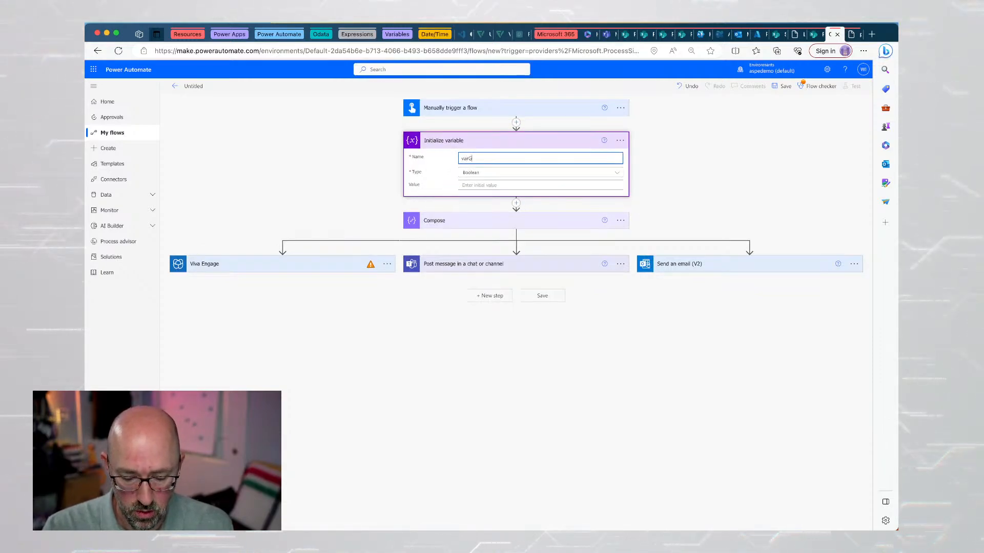
type("roup")
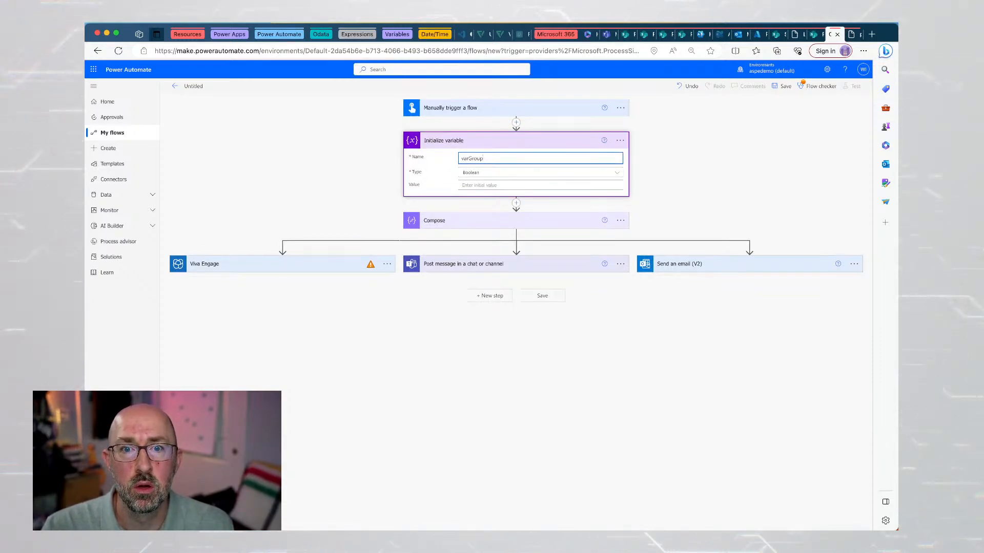
type("Members")
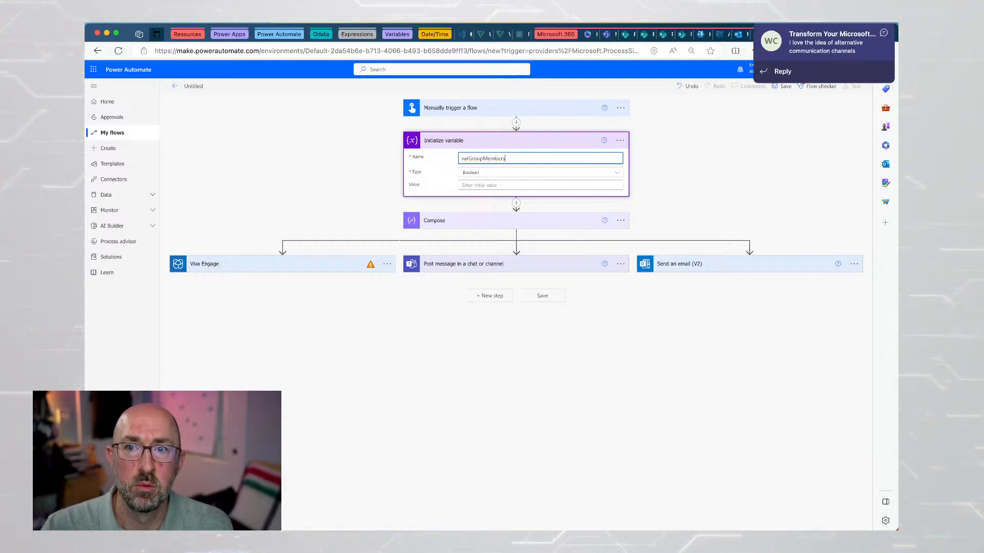
left_click(499, 176)
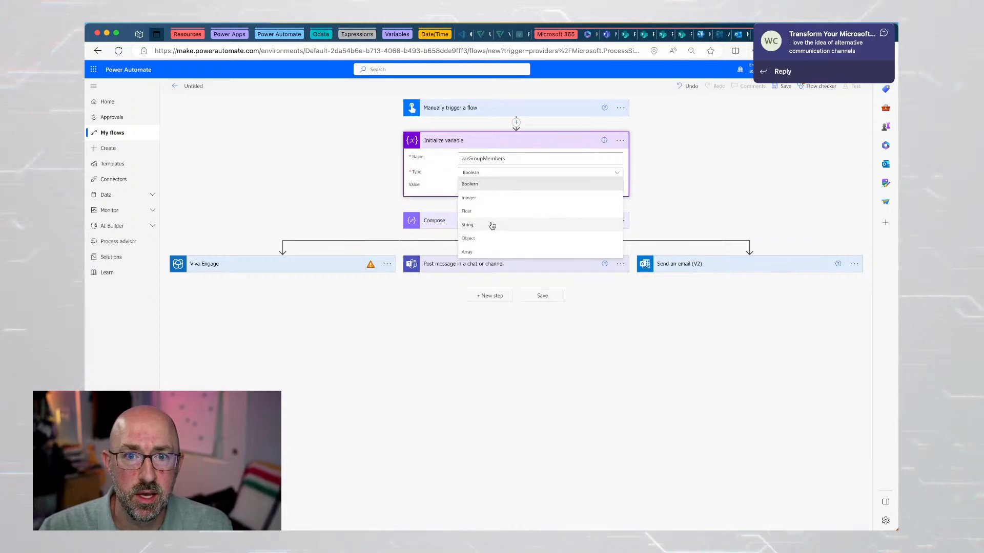
left_click(492, 226)
Insert the Office 365 Groups action List group members between the Initialize variable and Compose actions.
left_click(518, 203)
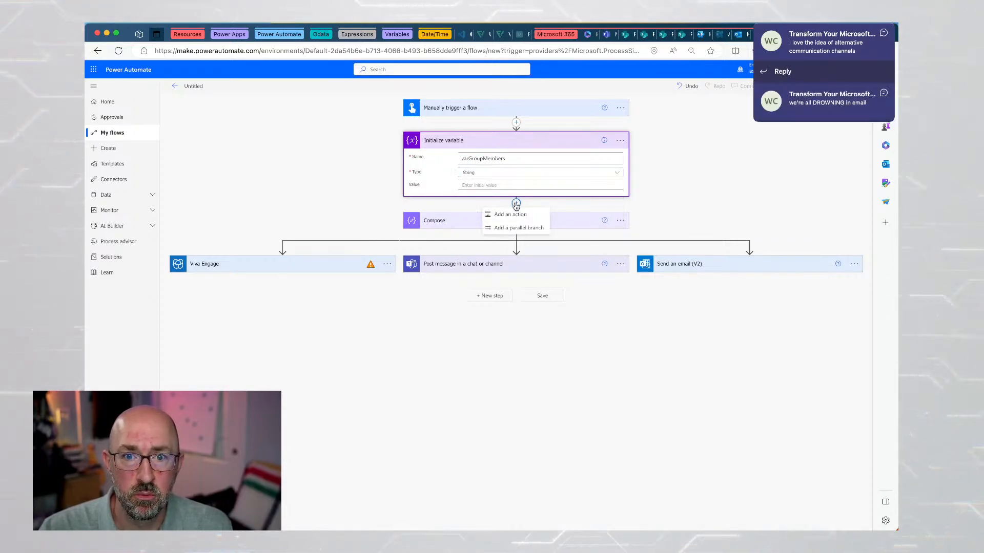
left_click(513, 216)
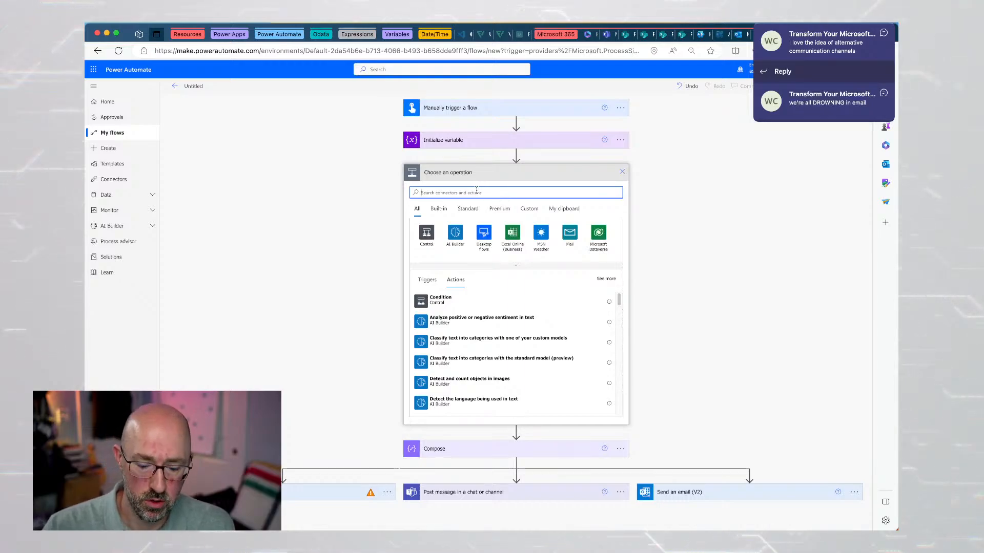
type("gro")
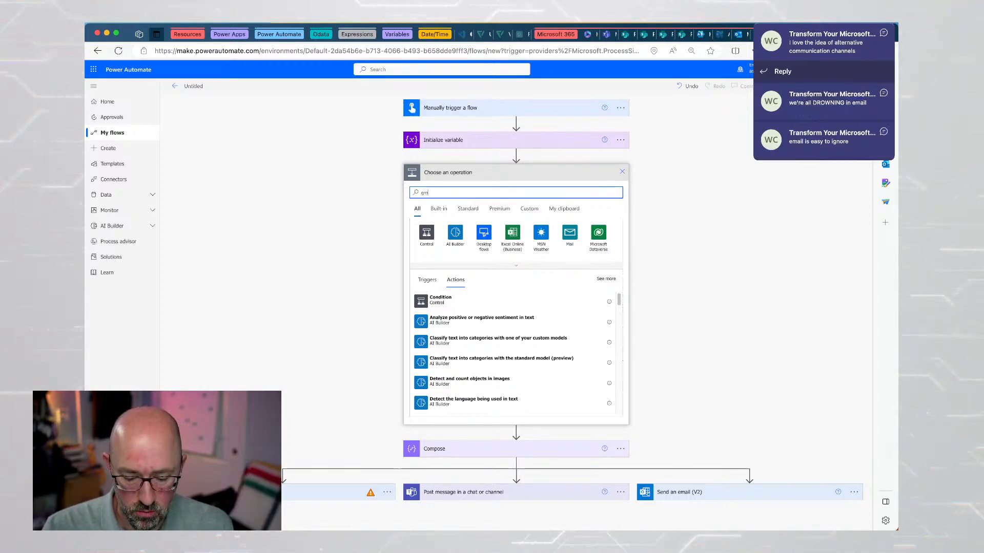
type("ups")
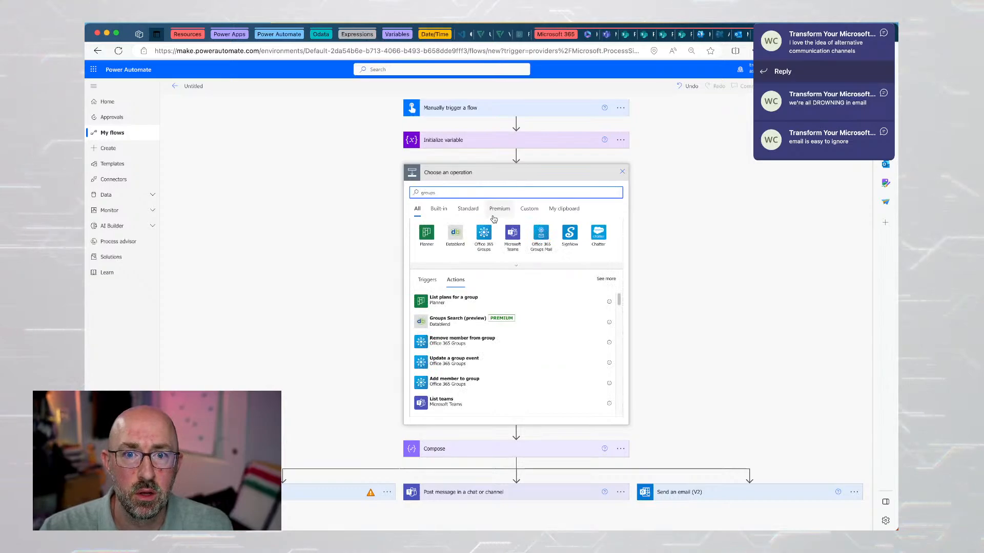
left_click(484, 233)
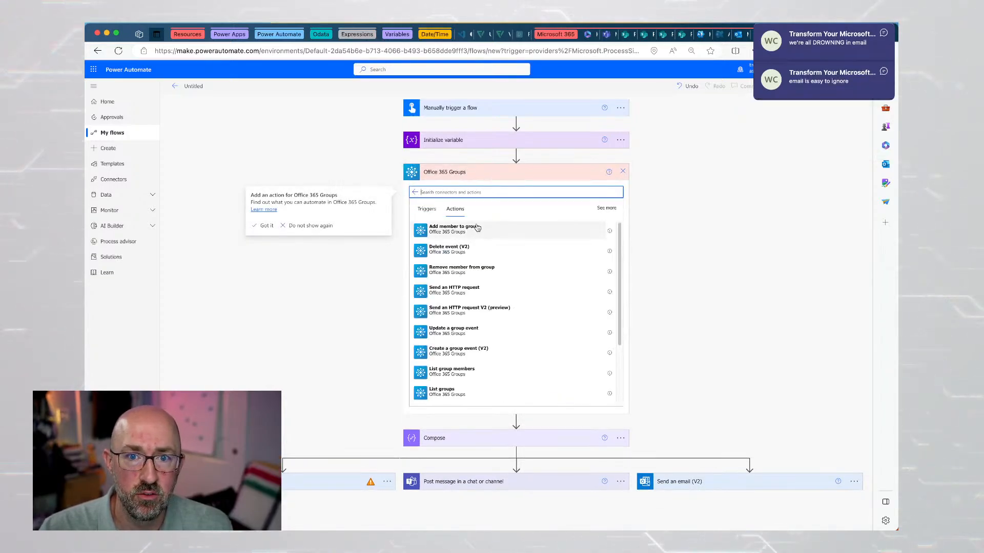
left_click(478, 373)
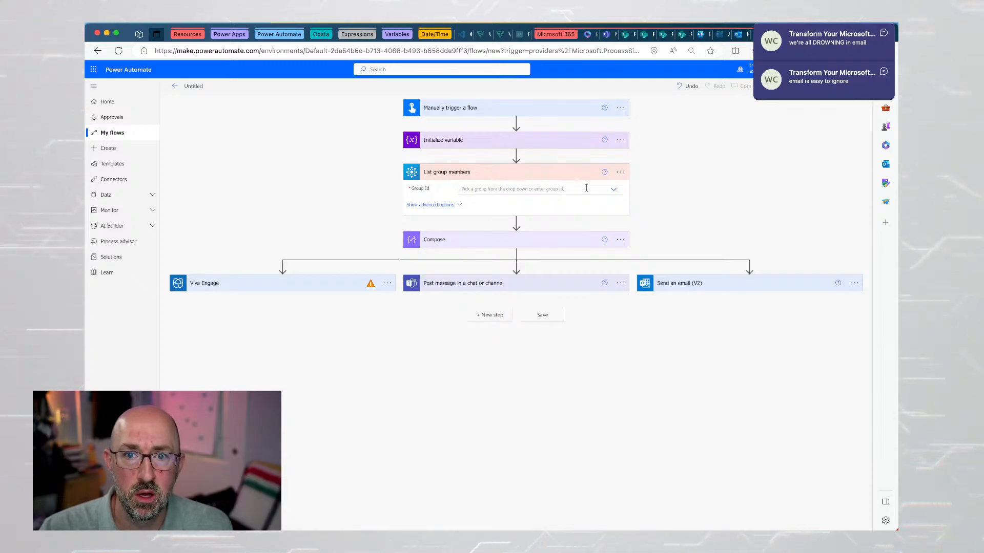
Enter the target group's ID as a custom value for the List group members action.
left_click(586, 189)
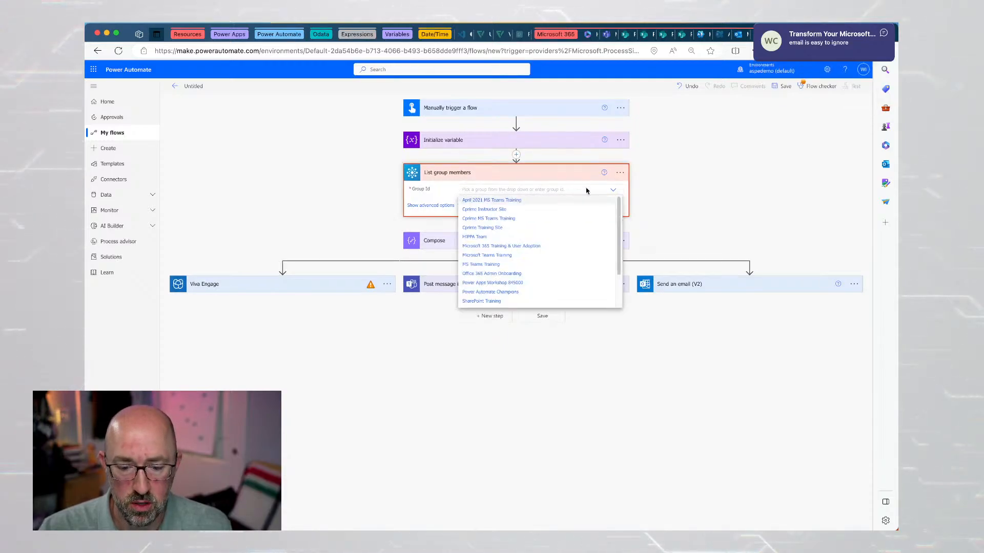
left_click(586, 190)
key("Escape")
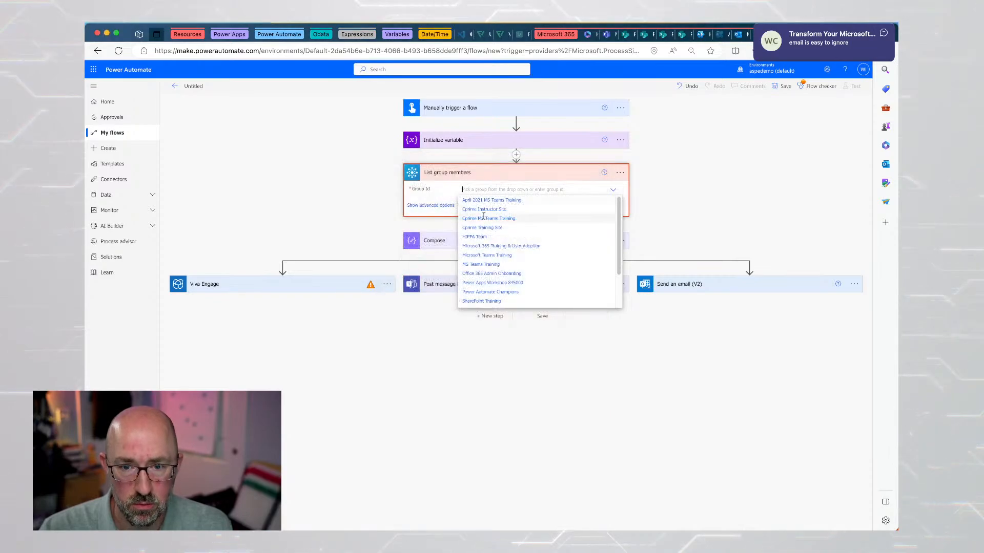
type("99f59999-95e3-4e09-b1dc-4865ed71f31b")
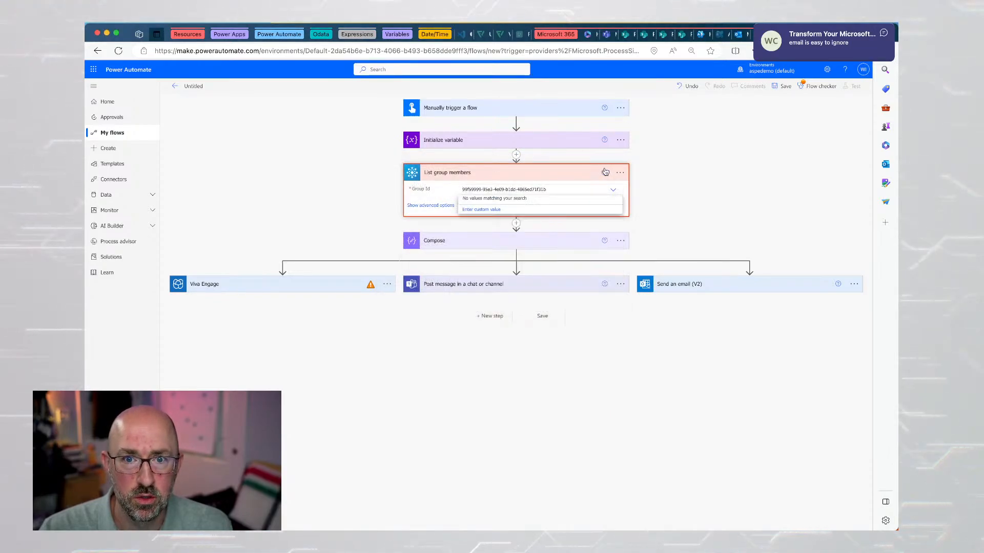
left_click(481, 209)
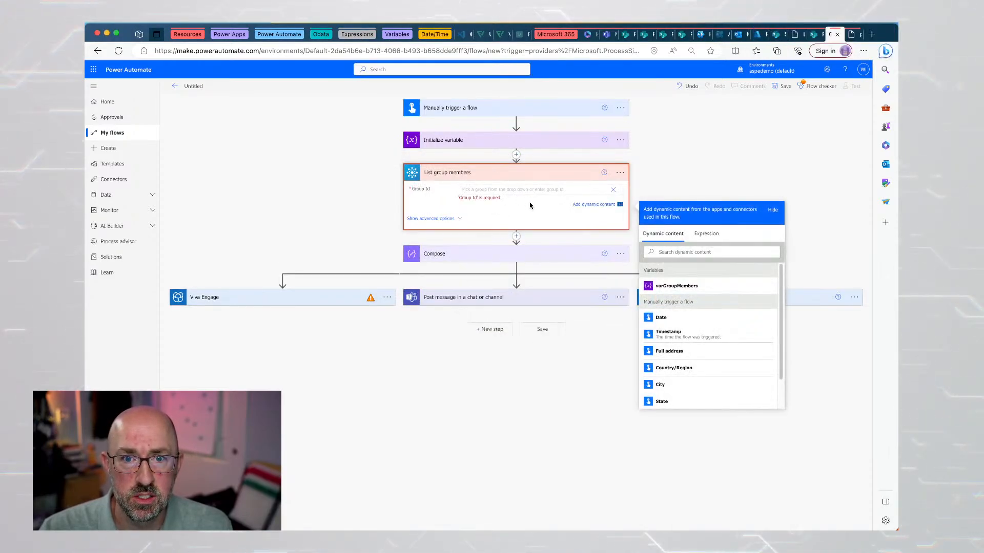
left_click(514, 190)
type("99f59999-95e3-4e09-b1dd-4865ed71f31b")
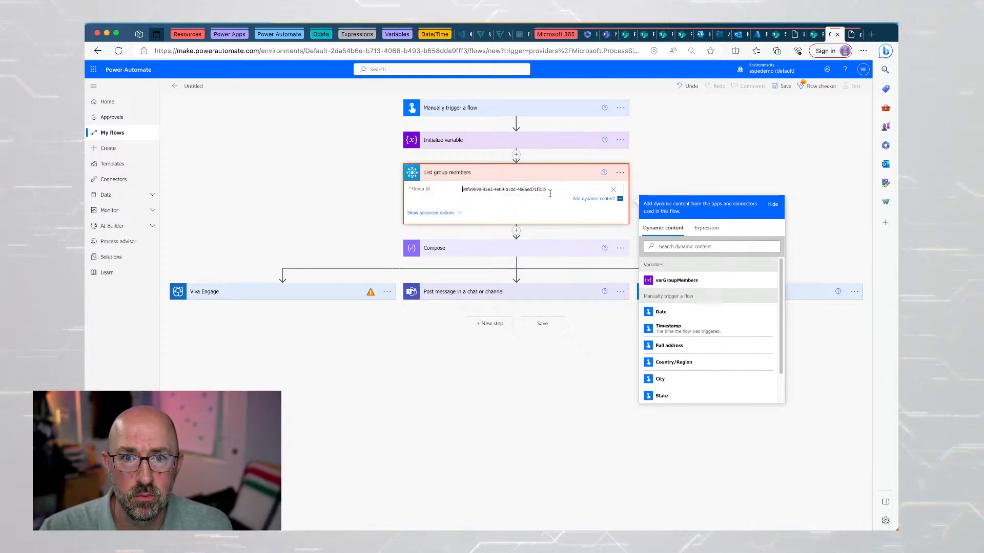
left_click(642, 175)
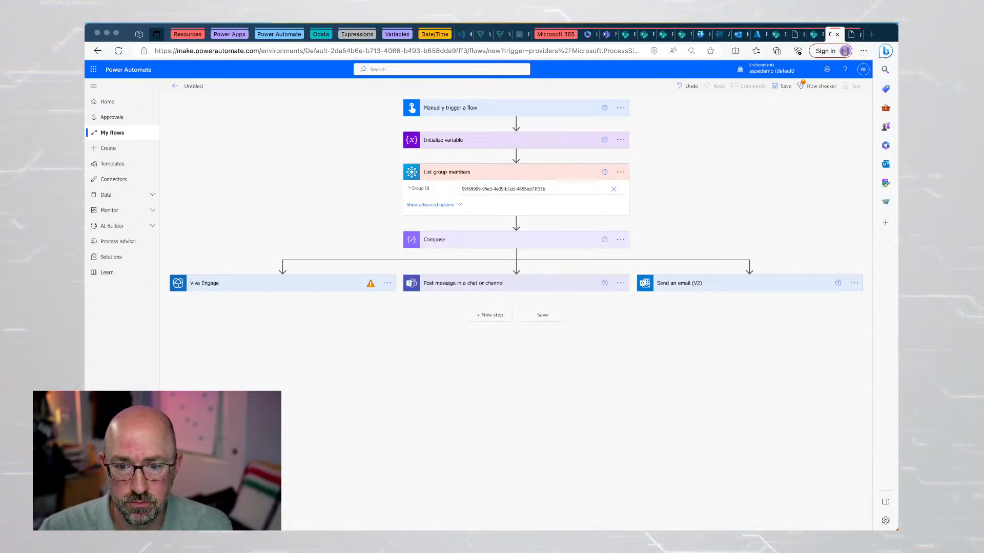
Insert an Append to string variable action between List group members and Compose.
left_click(516, 225)
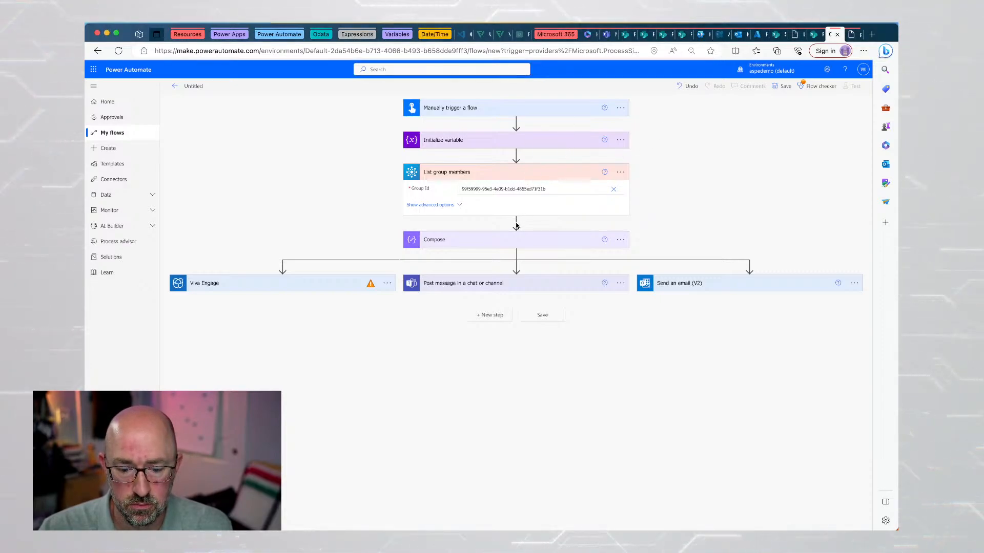
left_click(516, 224)
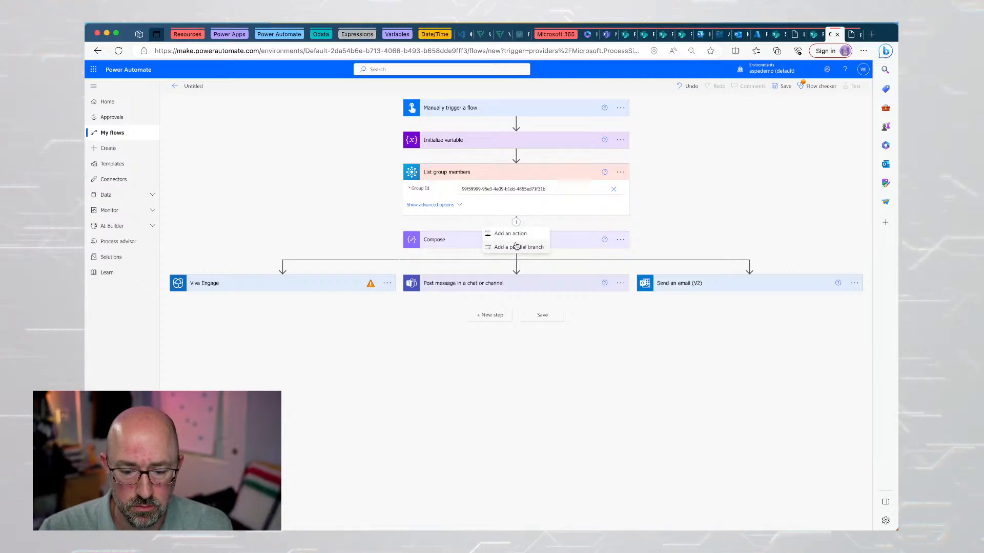
left_click(517, 233)
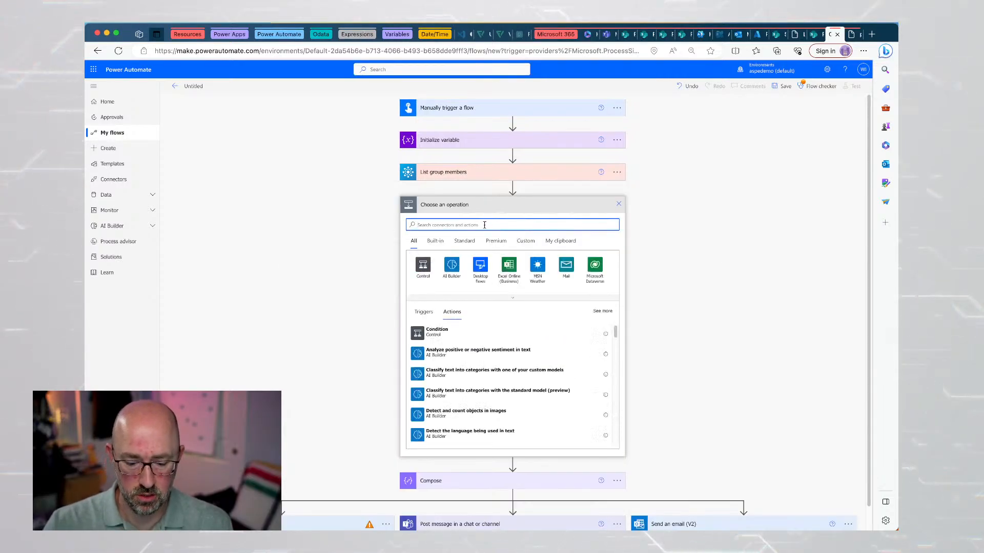
type("variable")
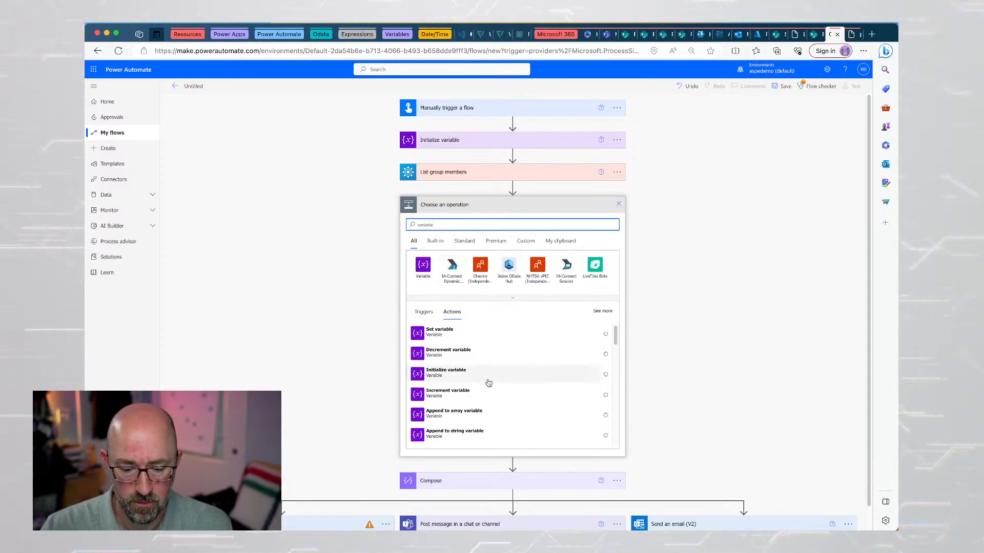
left_click(494, 431)
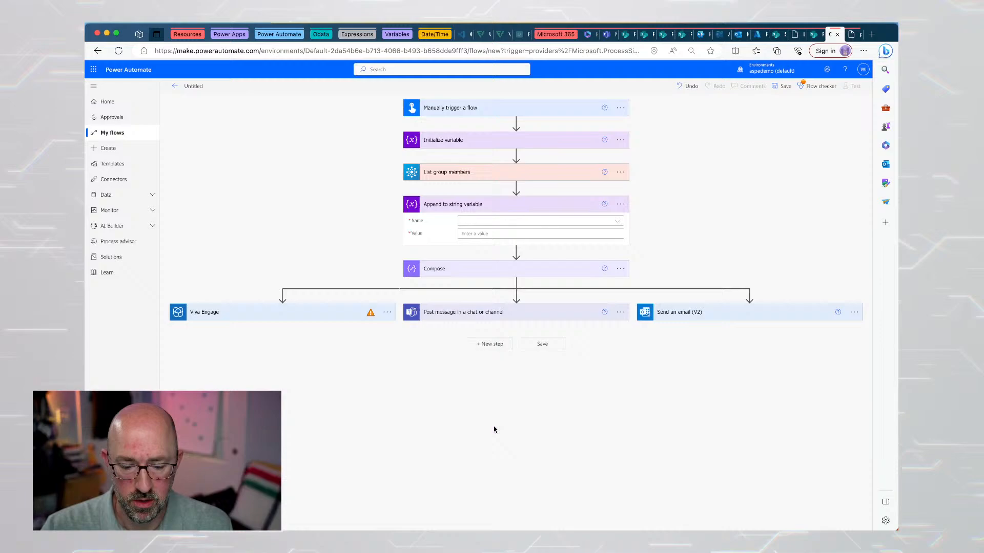
Append each group member's Mail value to the varGroupMembers variable.
left_click(508, 221)
left_click(502, 250)
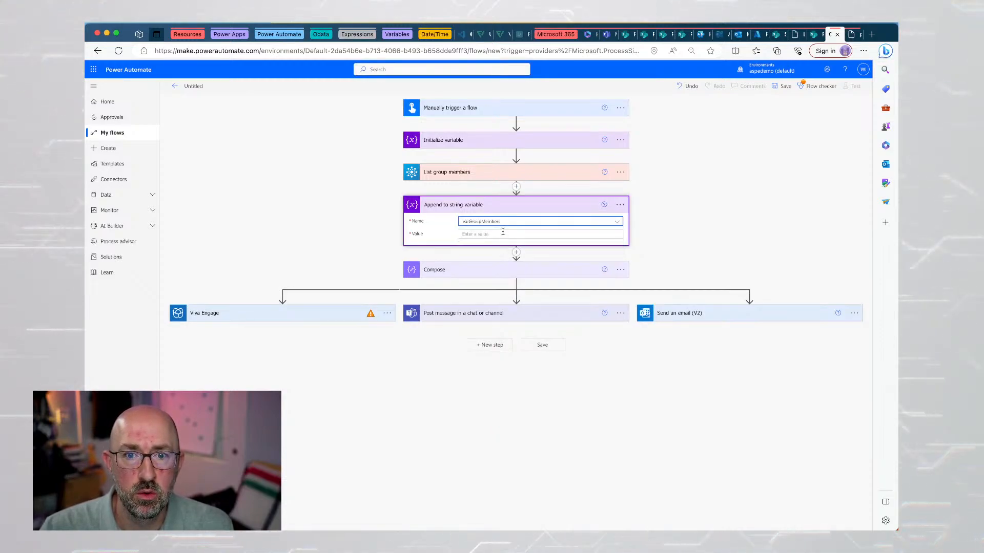
left_click(503, 233)
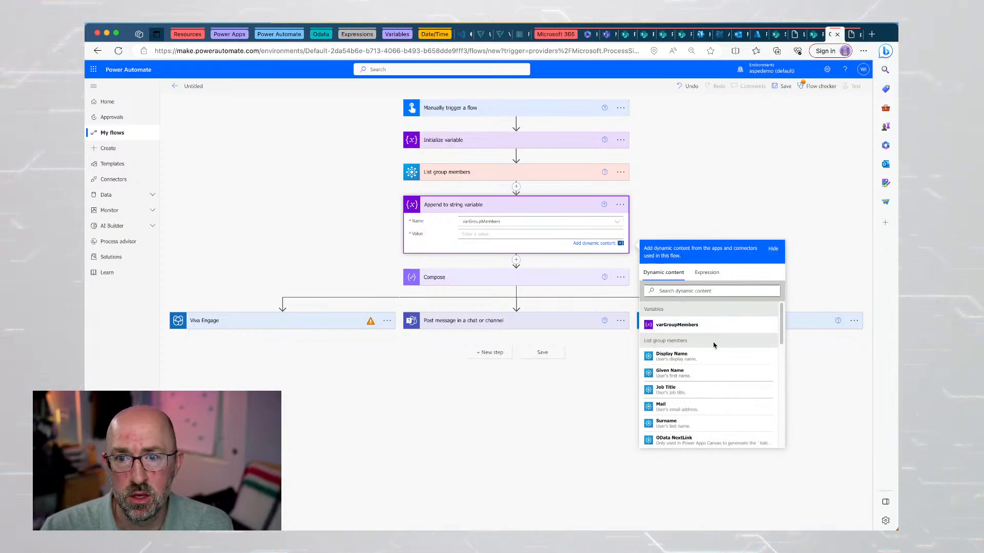
left_click(679, 406)
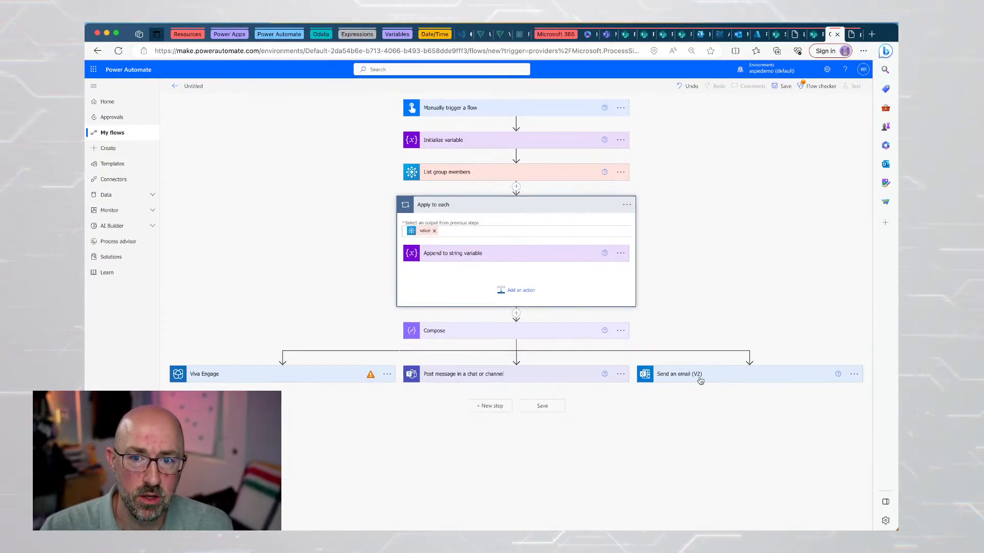
Show the advanced options of the Send an email (V2) action and insert varGroupMembers as the BCC recipients.
left_click(736, 380)
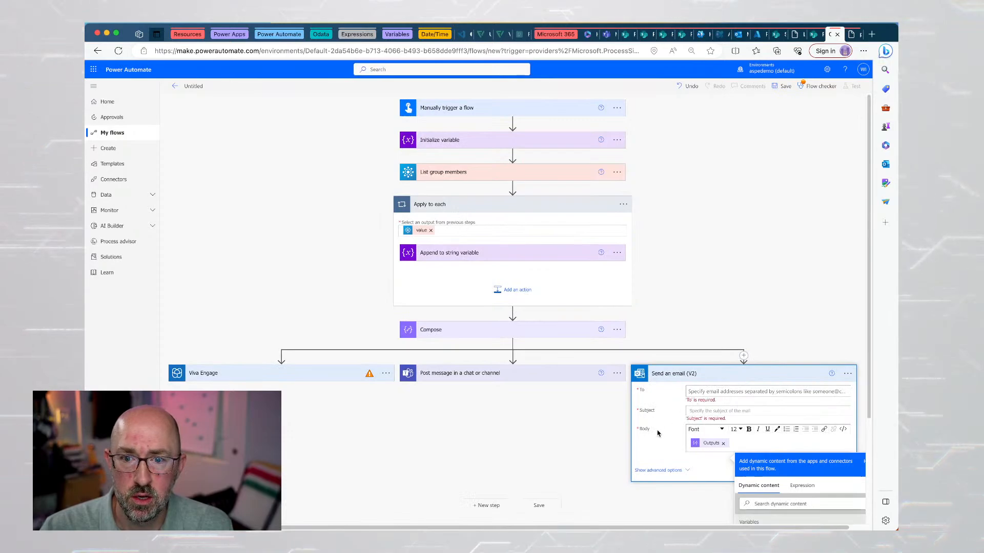
left_click(660, 470)
scroll(697, 459, "down", 1)
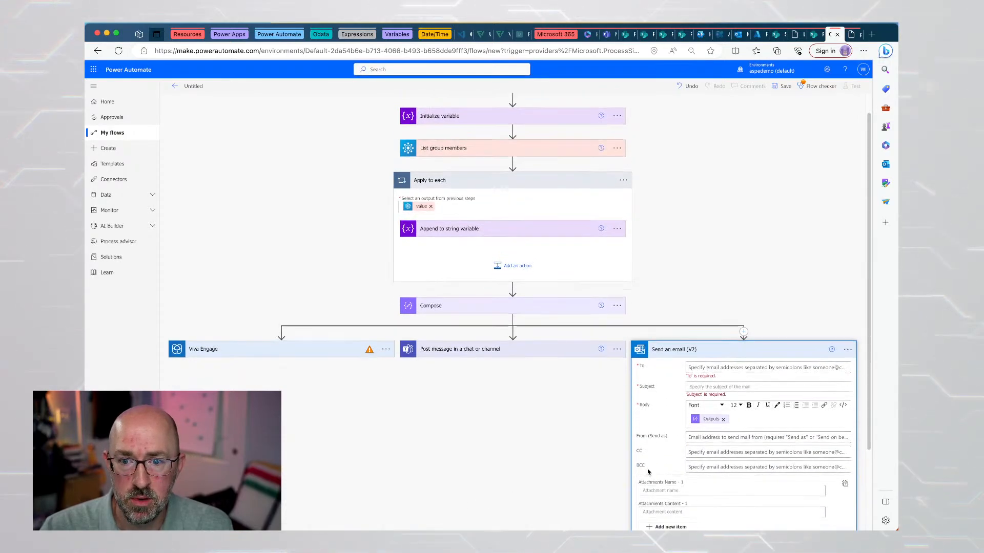
left_click(697, 463)
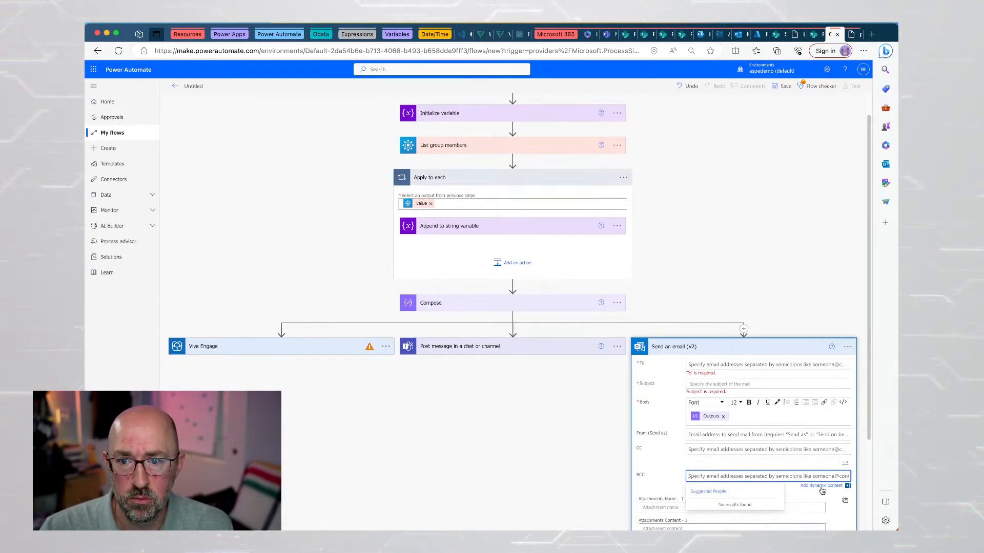
left_click(821, 486)
scroll(707, 464, "down", 4)
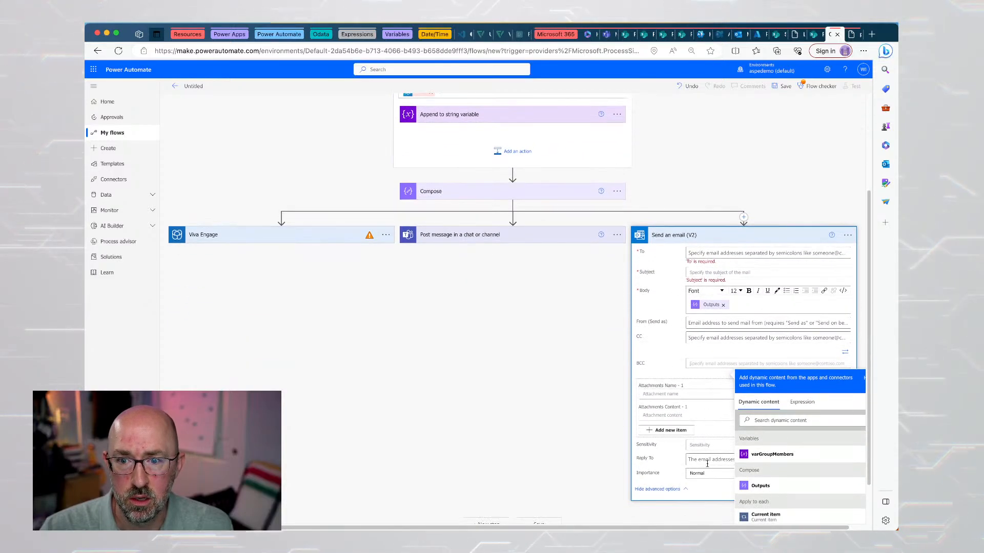
left_click(774, 459)
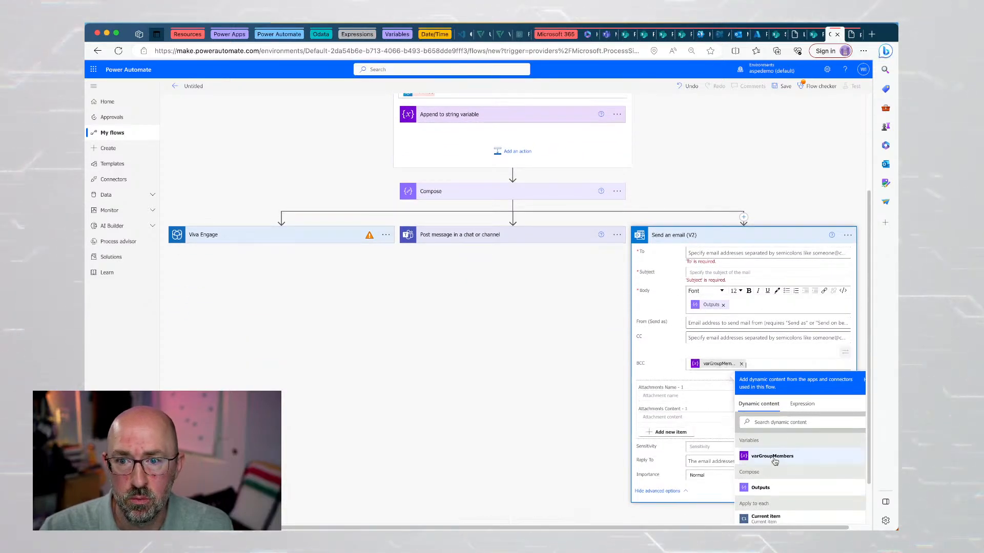
left_click(649, 357)
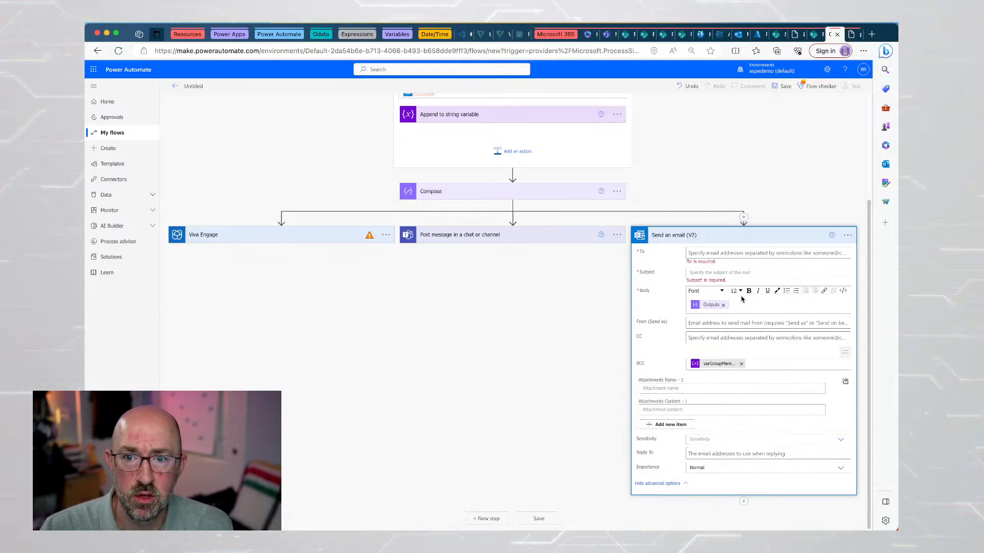
Expand the Compose and Teams message actions to review the shared HTML content across the flow.
left_click(505, 191)
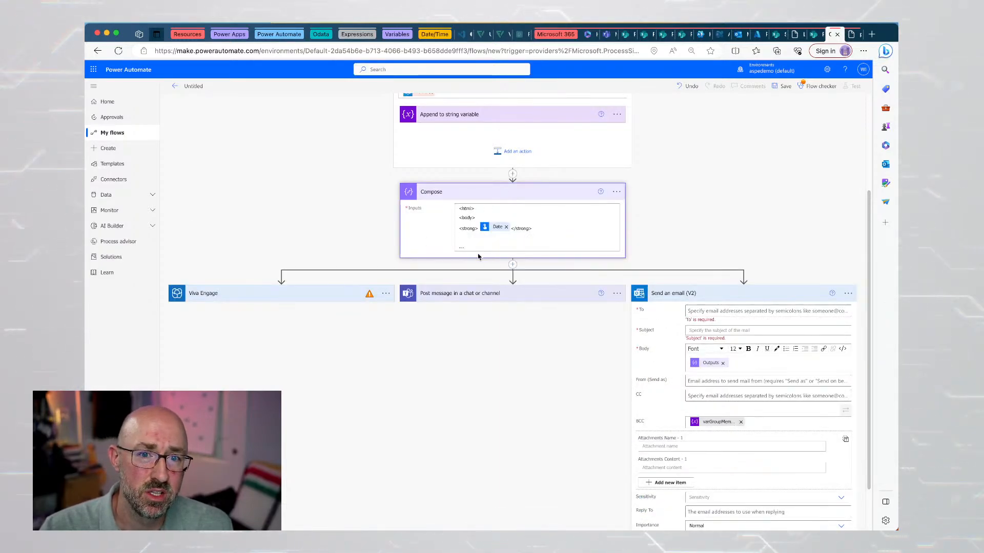
left_click(518, 293)
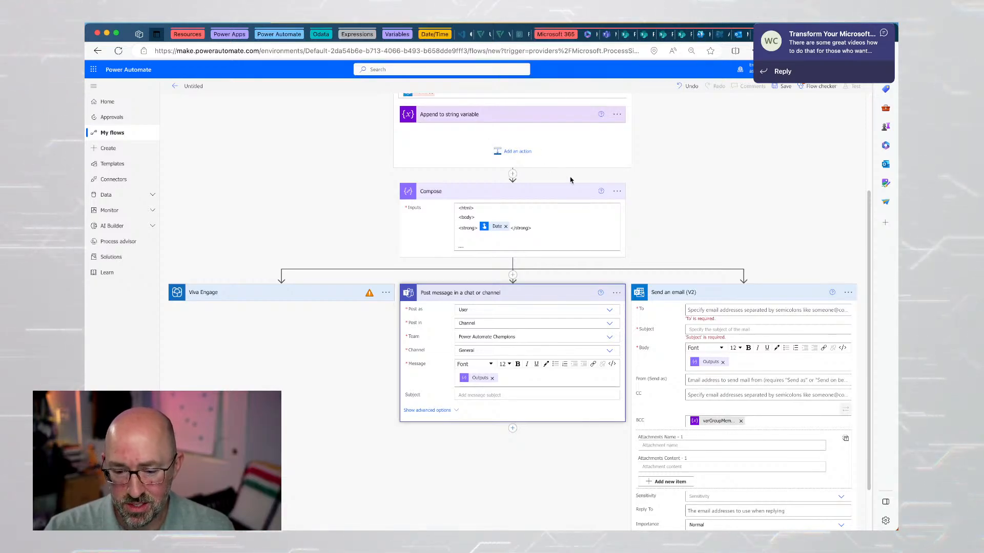
scroll(626, 172, "up", 5)
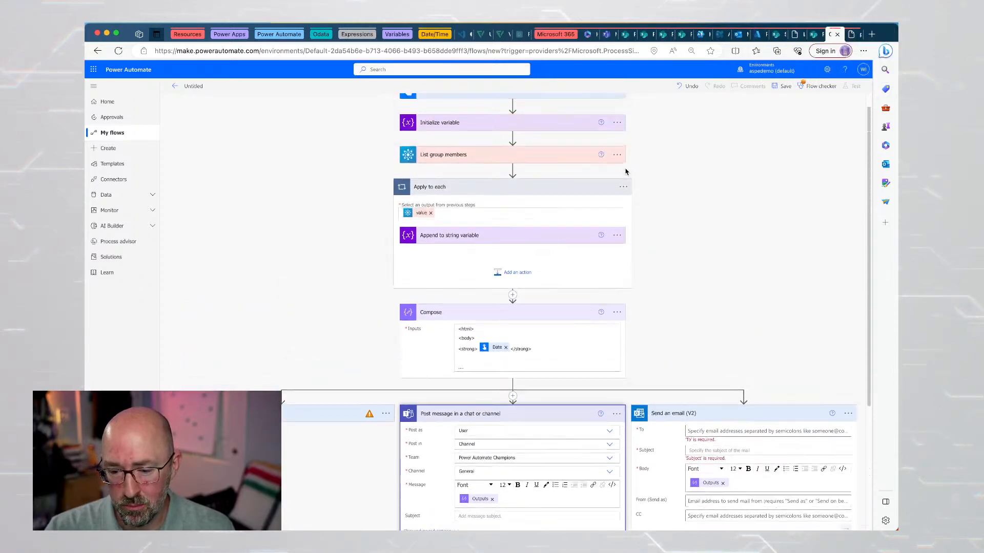